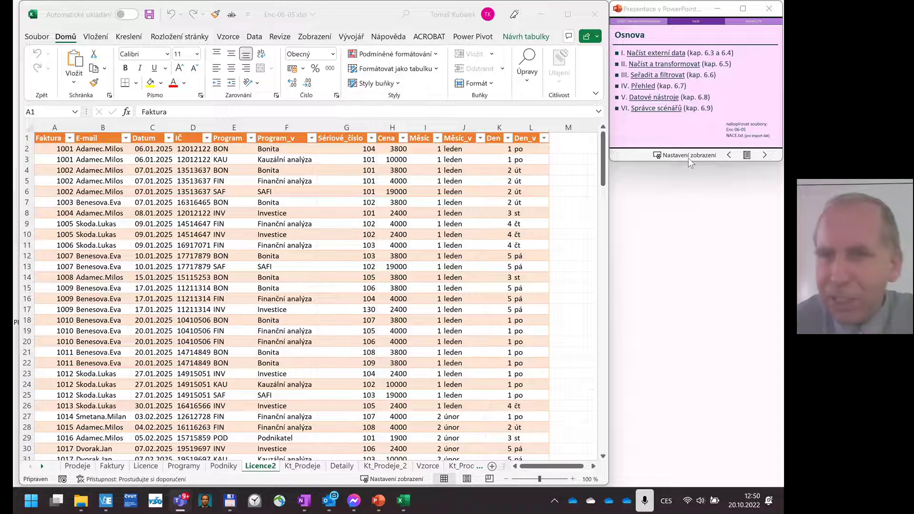
Bring Total Commander over Excel and select the NACE text file in the Excel course folder
click(228, 501)
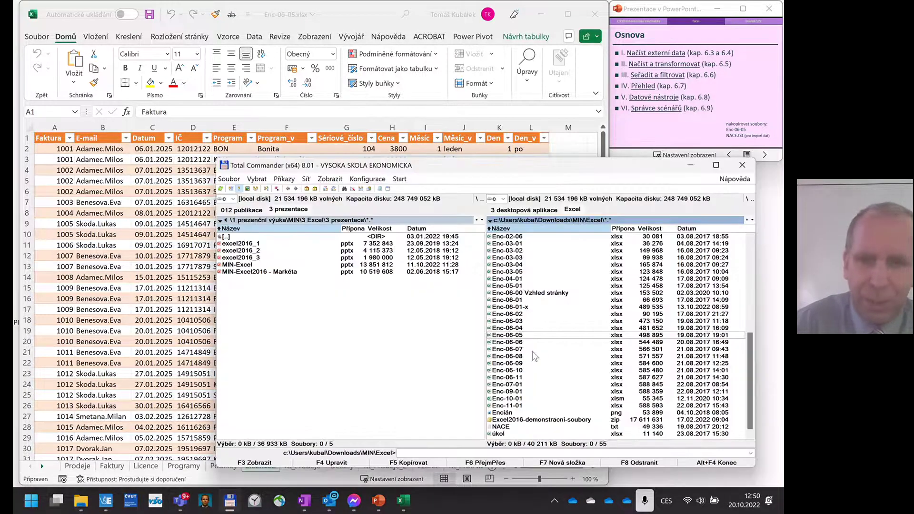
click(509, 427)
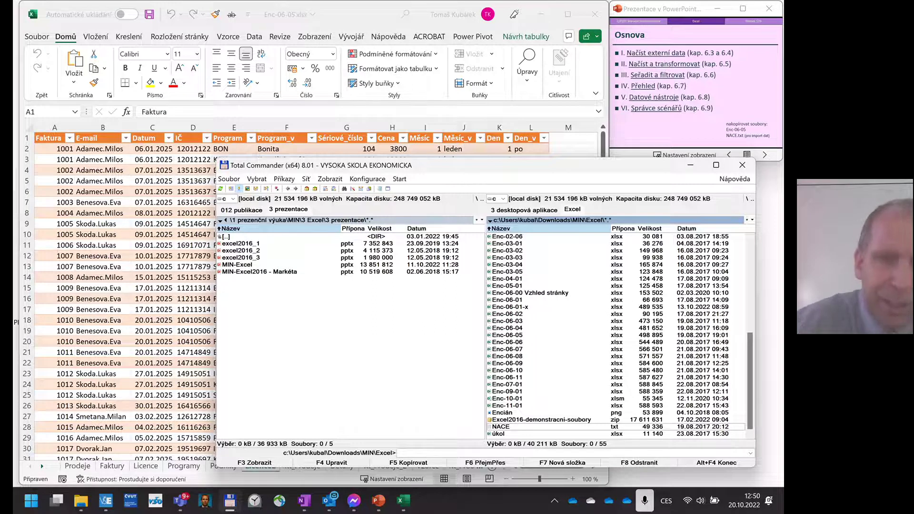
key(F4)
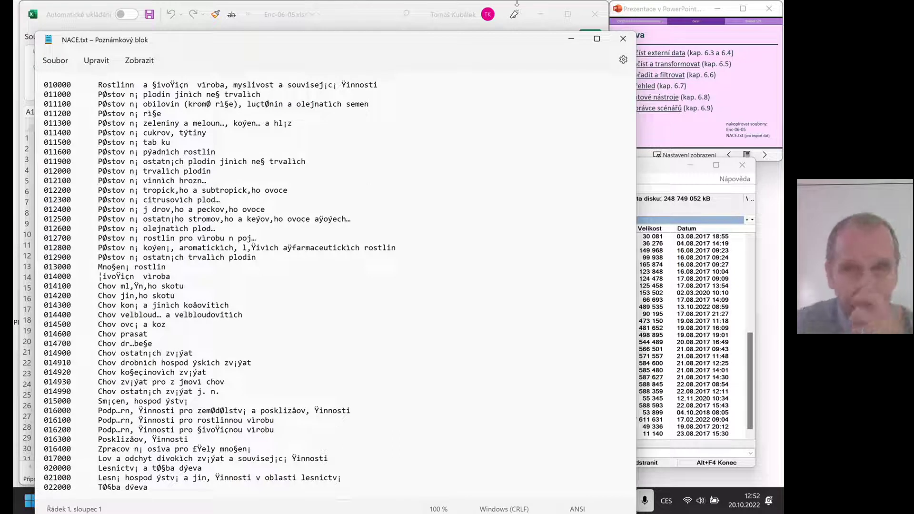
Close the NACE text file and minimize Total Commander to reveal Excel's Licence2 sheet
click(622, 40)
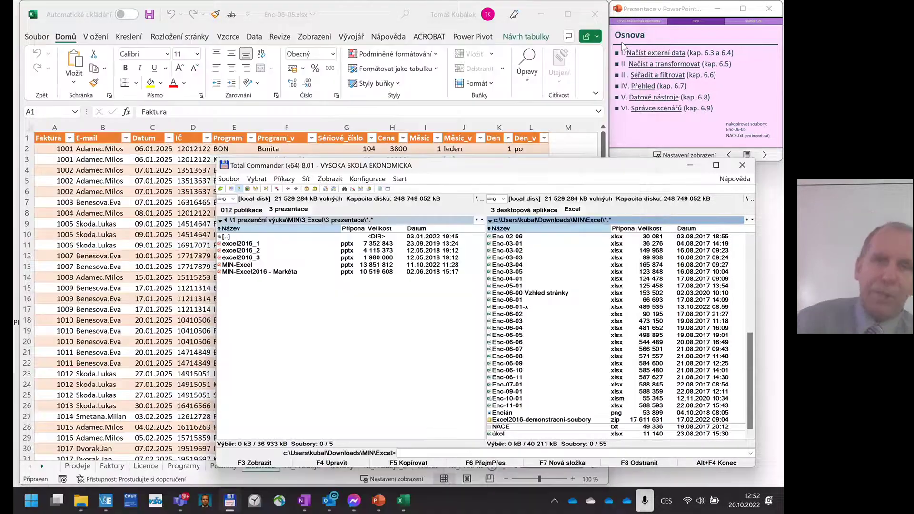
click(690, 165)
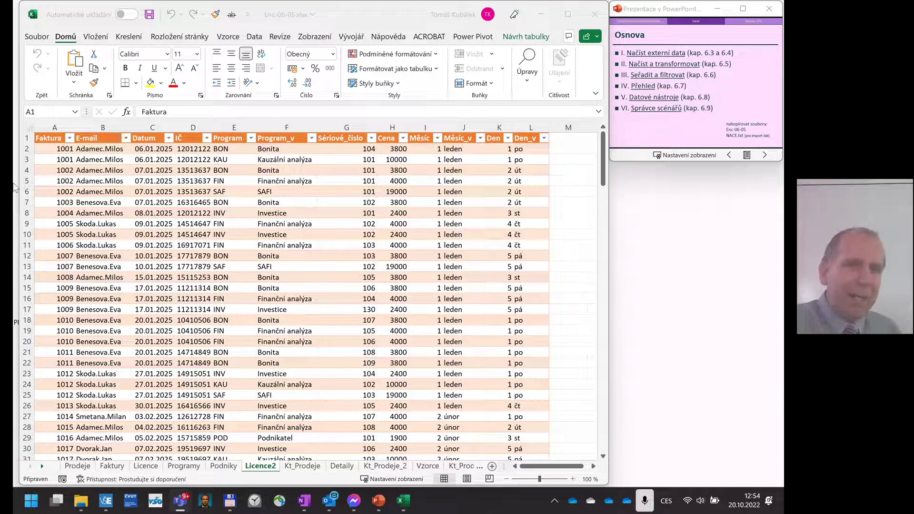
Show Excel's Data tab and move the lesson slides to 'I. Načíst externí data'
click(267, 43)
click(264, 39)
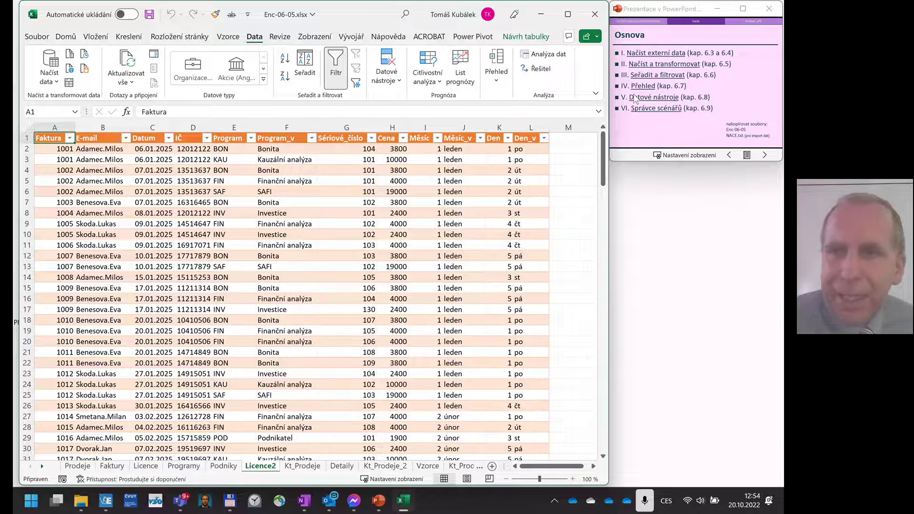
click(659, 84)
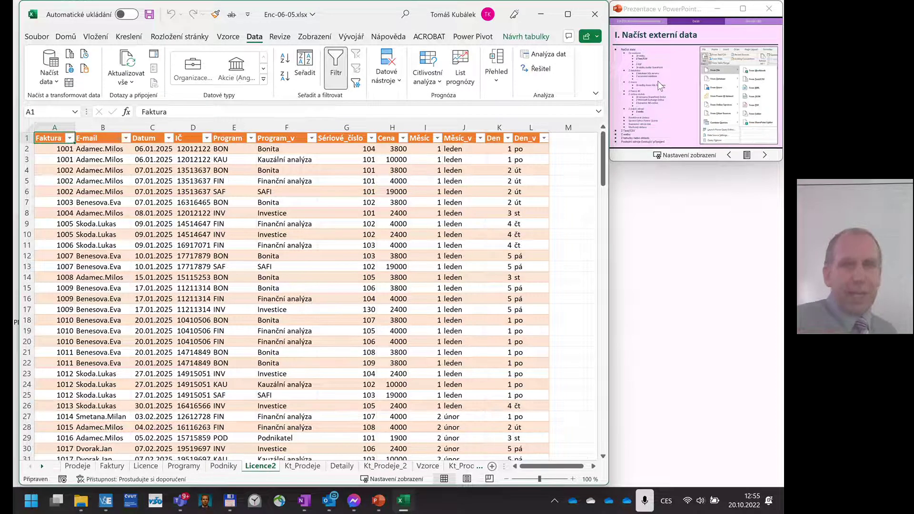
click(672, 83)
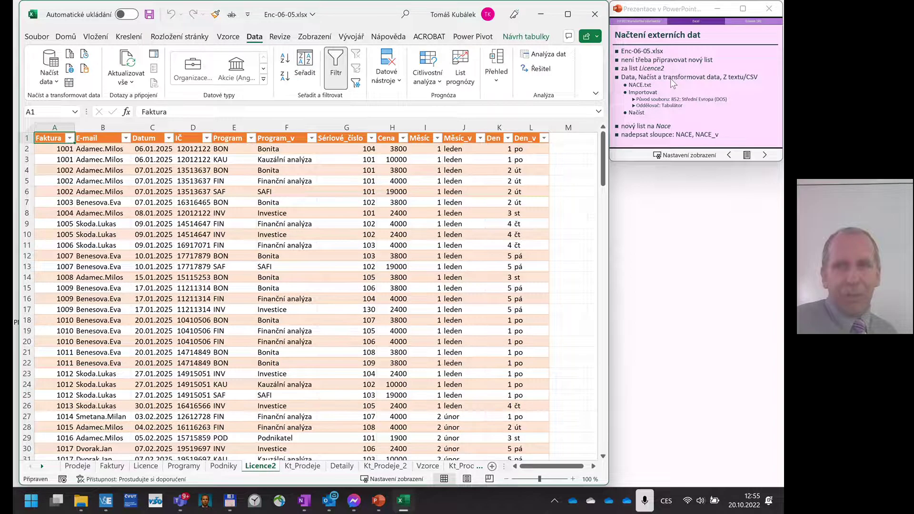
click(672, 84)
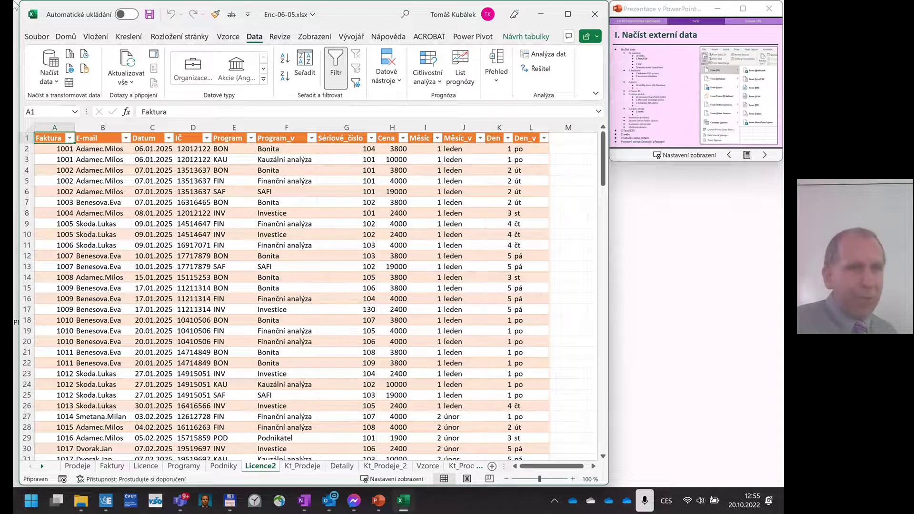
Open the Načíst data (Get Data) menu listing external data sources, including Power Platform
click(58, 81)
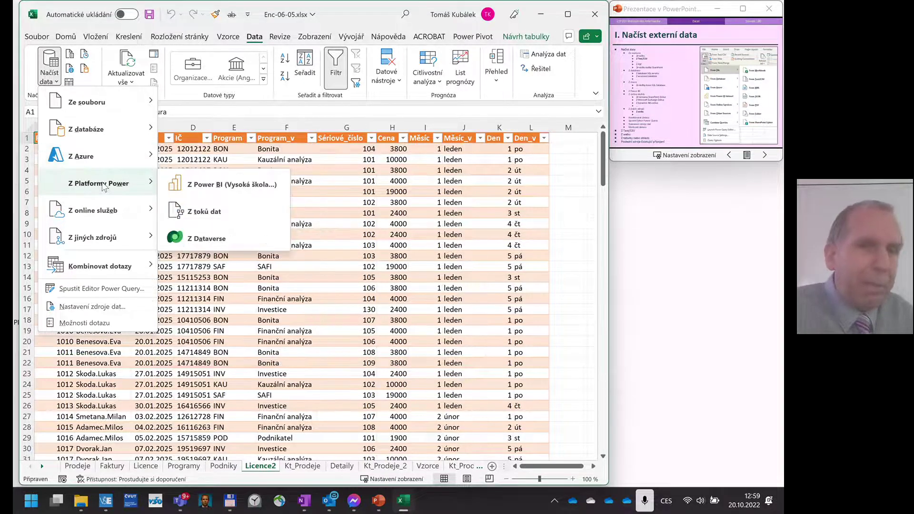
mouse_move(99, 184)
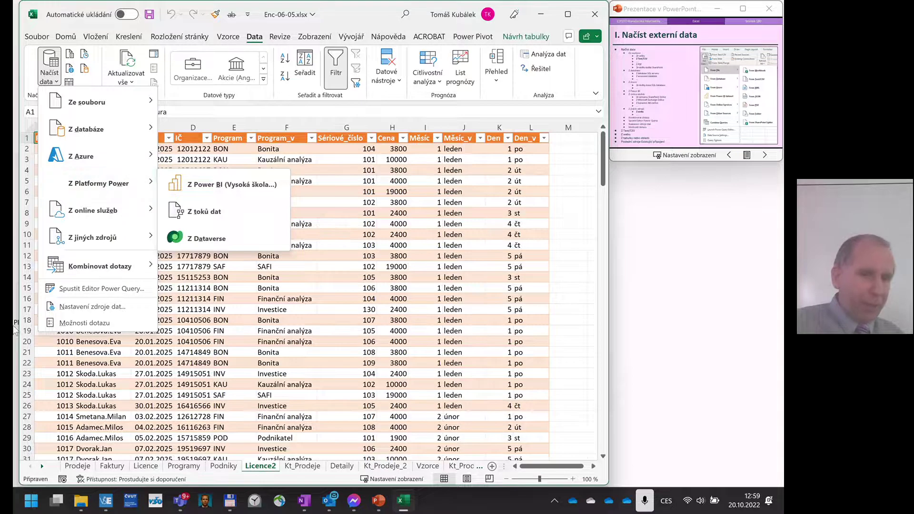
Load the office.com home page in the Edge browser
click(33, 499)
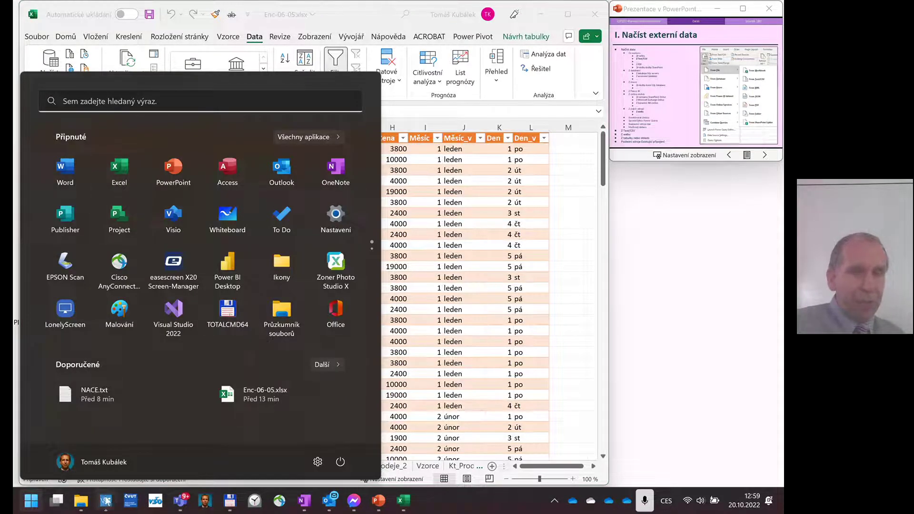
click(77, 442)
mouse_move(105, 501)
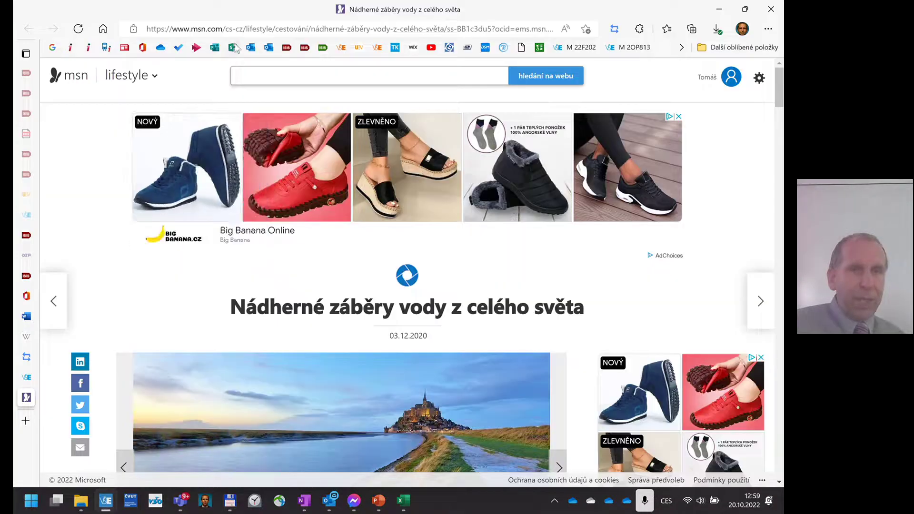
click(247, 29)
text(o)
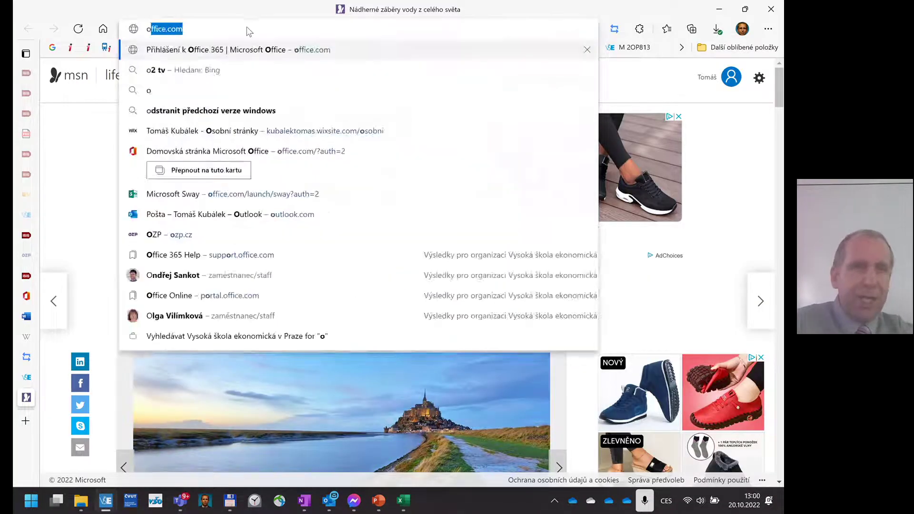
key(Return)
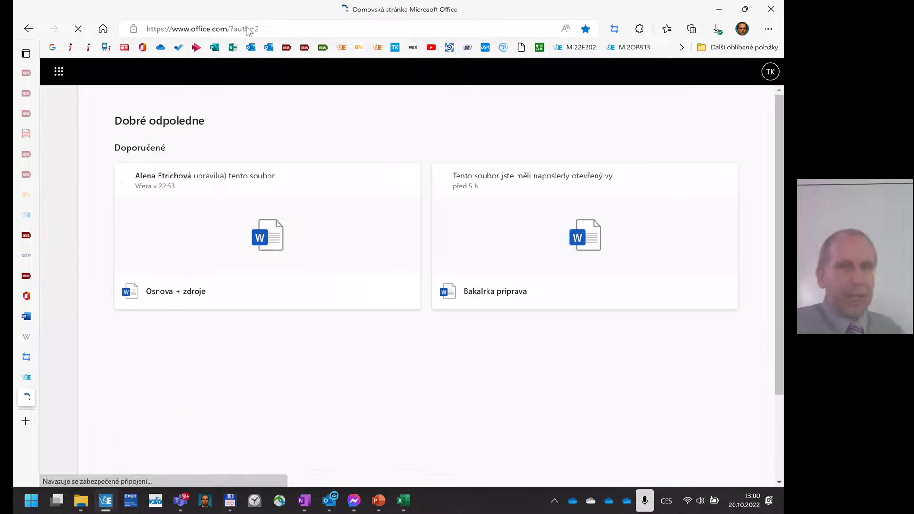
Show all Microsoft 365 apps, including Power Apps, Power Automate and Power BI
click(59, 75)
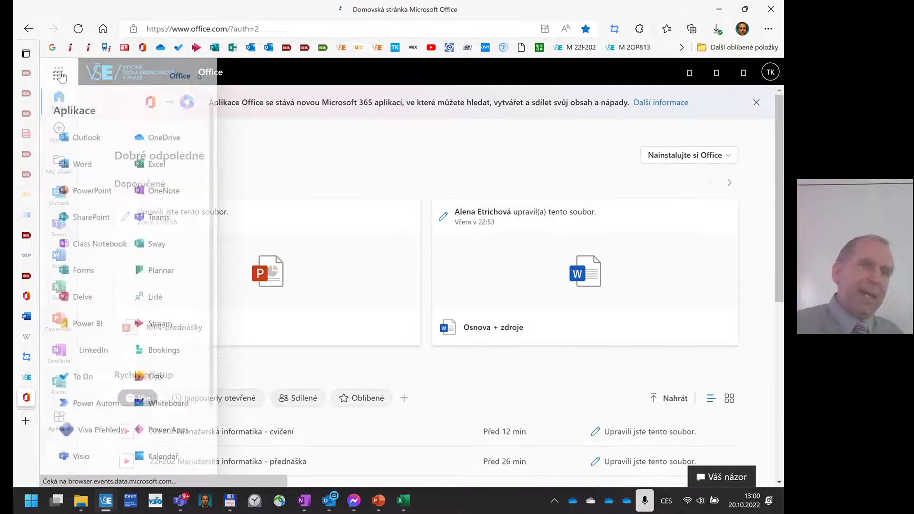
scroll(230, 386, down, 5)
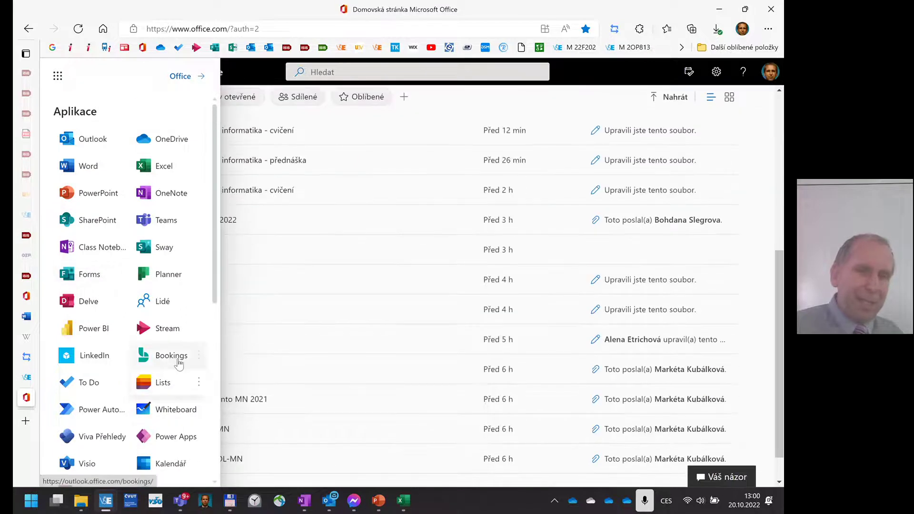
scroll(176, 350, down, 6)
click(99, 212)
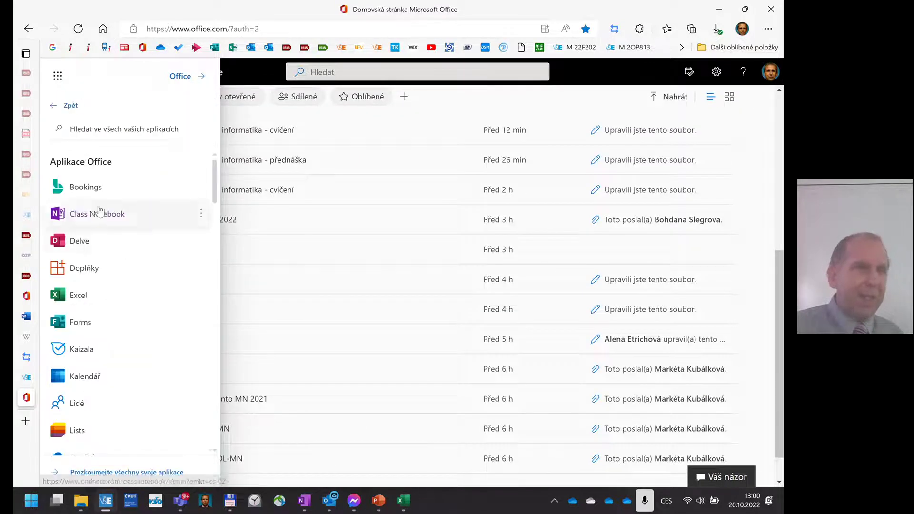
scroll(88, 280, down, 4)
scroll(86, 295, down, 2)
scroll(86, 296, up, 2)
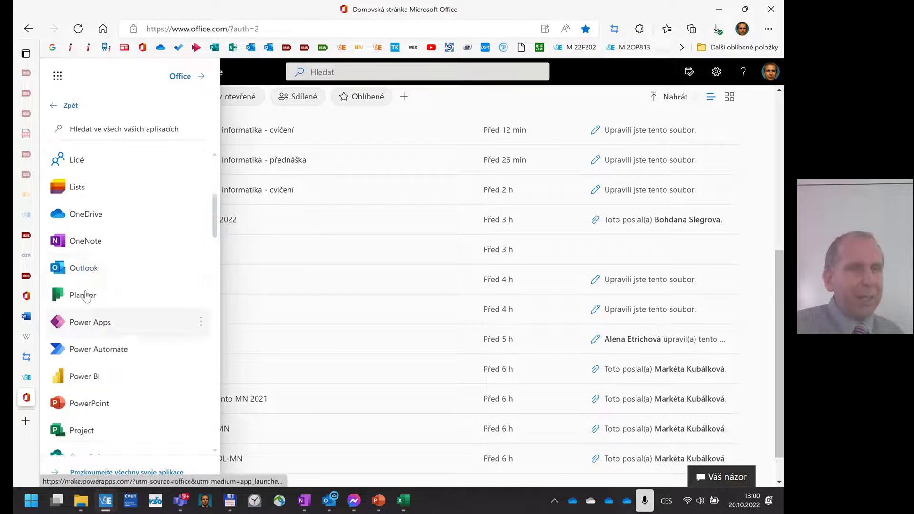
scroll(88, 296, up, 1)
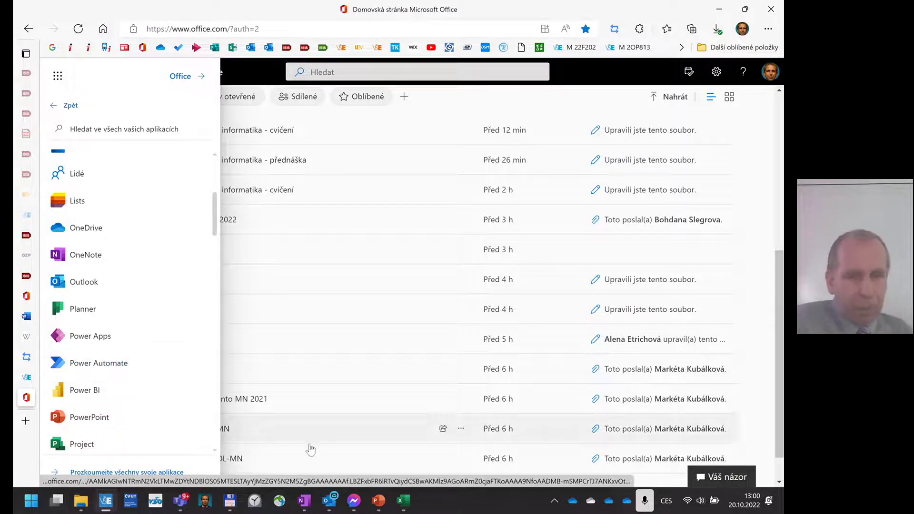
Return to the Enc-06-05 workbook and list the Načíst data source categories
click(402, 500)
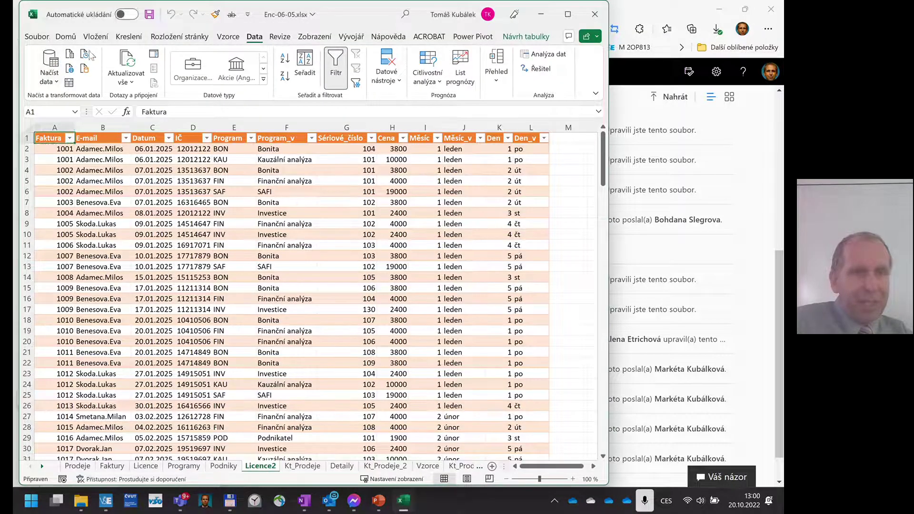
click(57, 81)
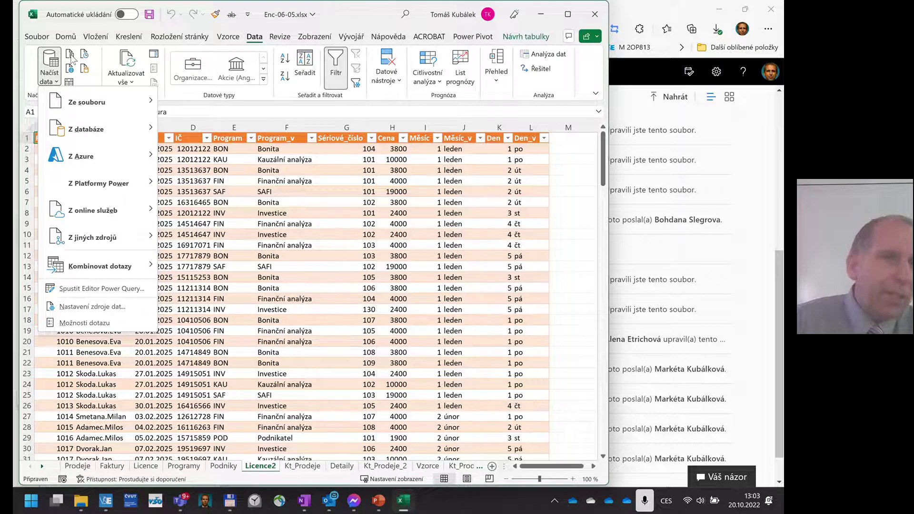
Import NACE.txt from Stažené soubory > MIN > Excel using From Text/CSV
click(70, 55)
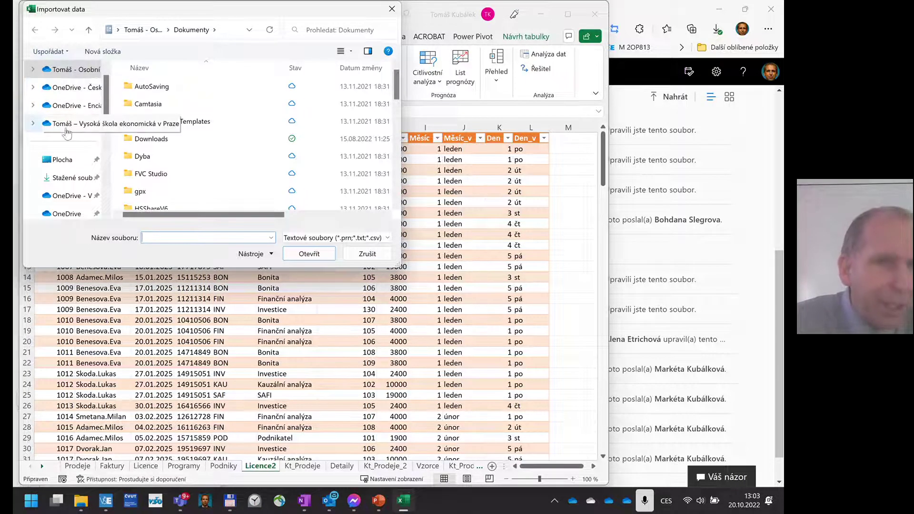
click(74, 177)
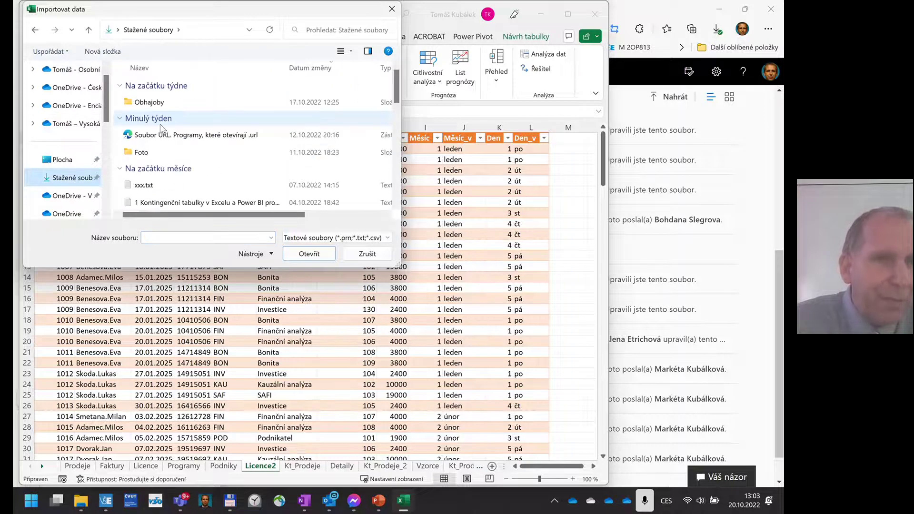
scroll(160, 128, down, 2)
scroll(161, 126, down, 1)
scroll(160, 126, down, 1)
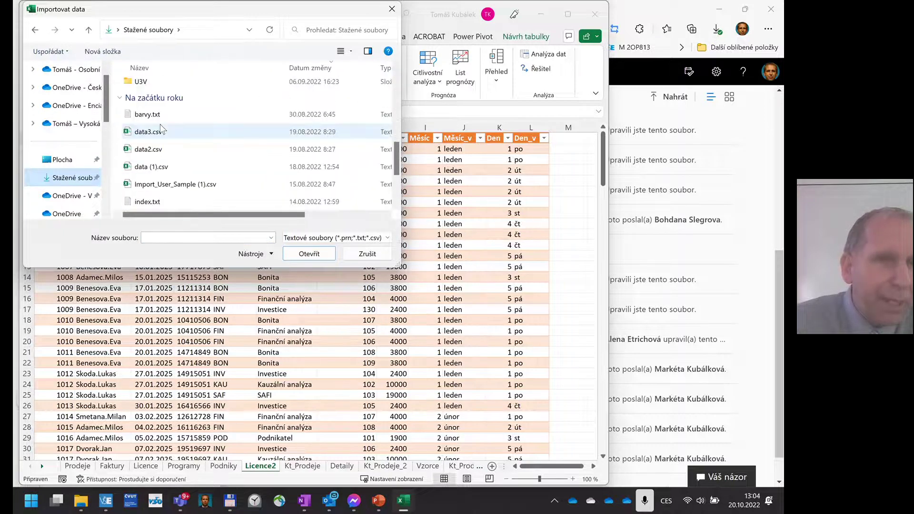
scroll(161, 126, down, 1)
scroll(160, 126, down, 1)
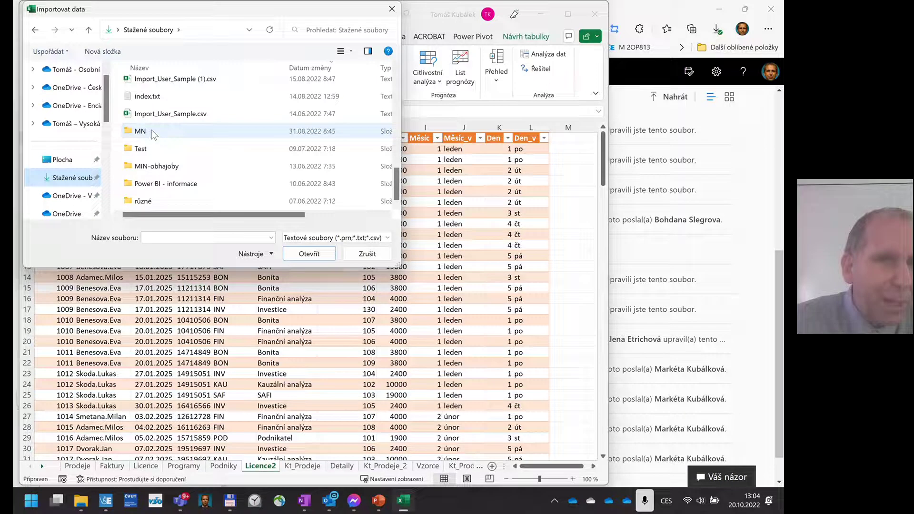
scroll(238, 154, up, 2)
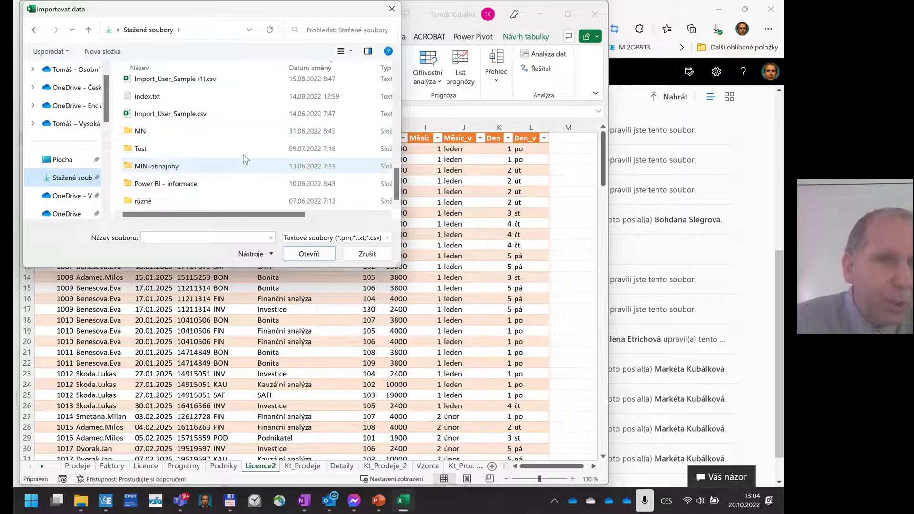
scroll(229, 145, up, 2)
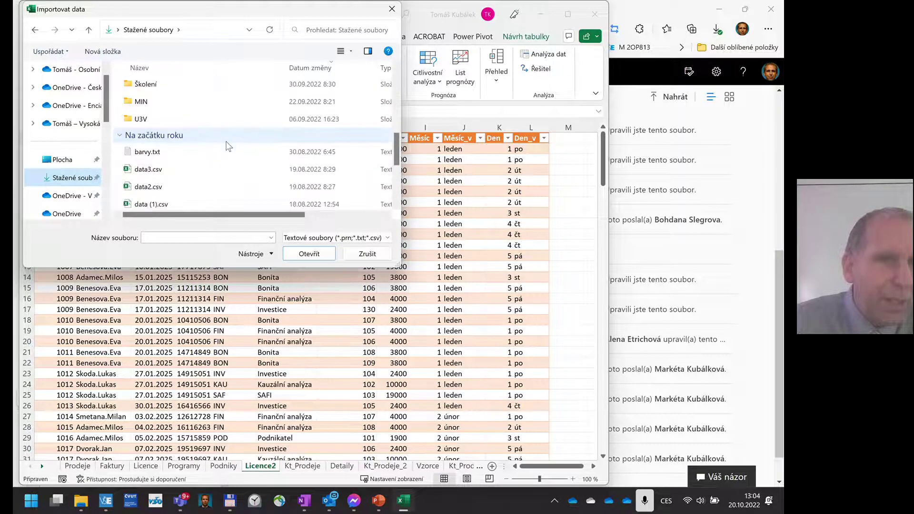
double_click(179, 101)
double_click(181, 103)
click(181, 106)
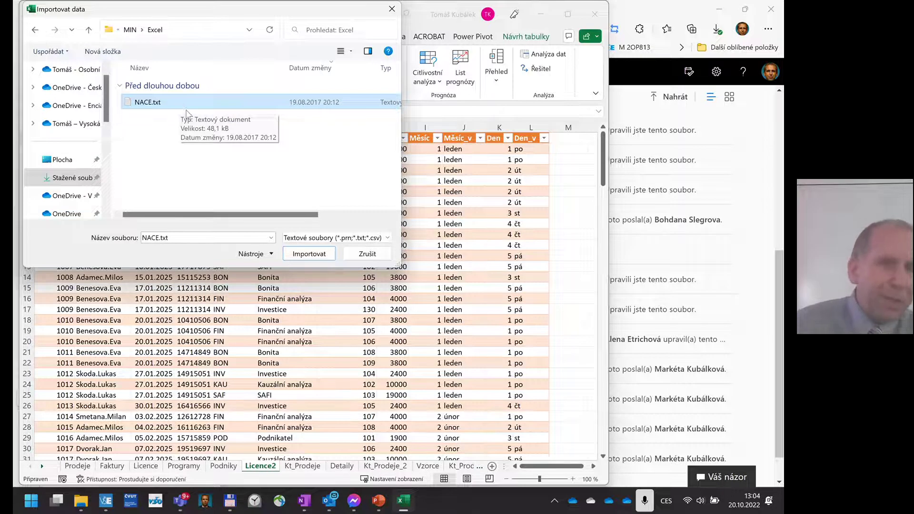
click(310, 256)
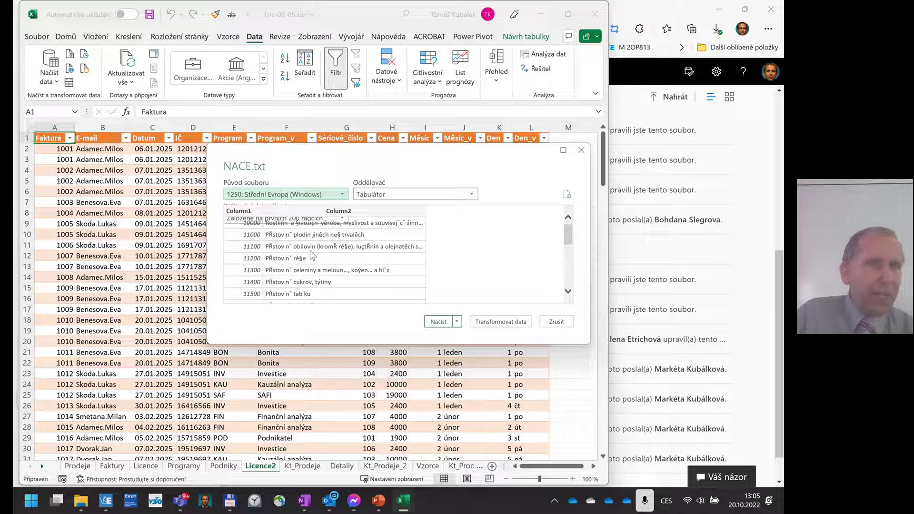
Set the file origin to 852: Střední Evropa (DOS) and load the NACE data
click(256, 194)
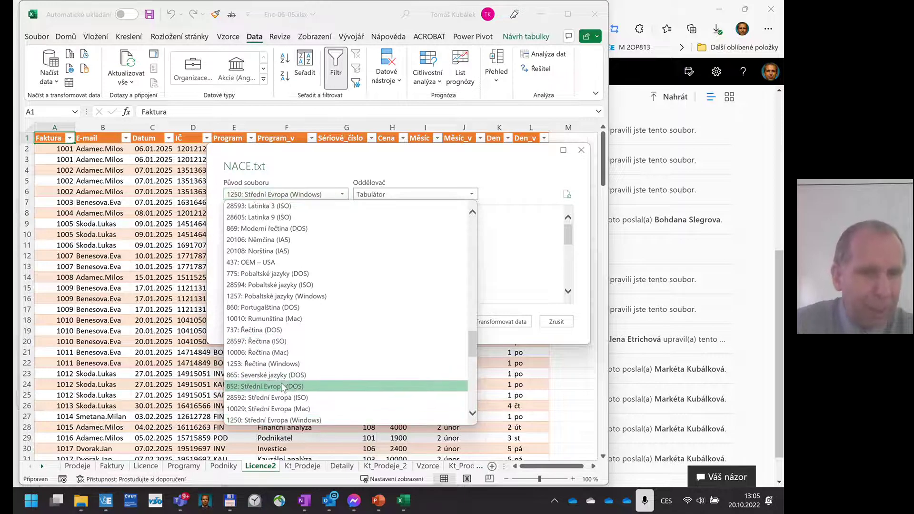
click(282, 386)
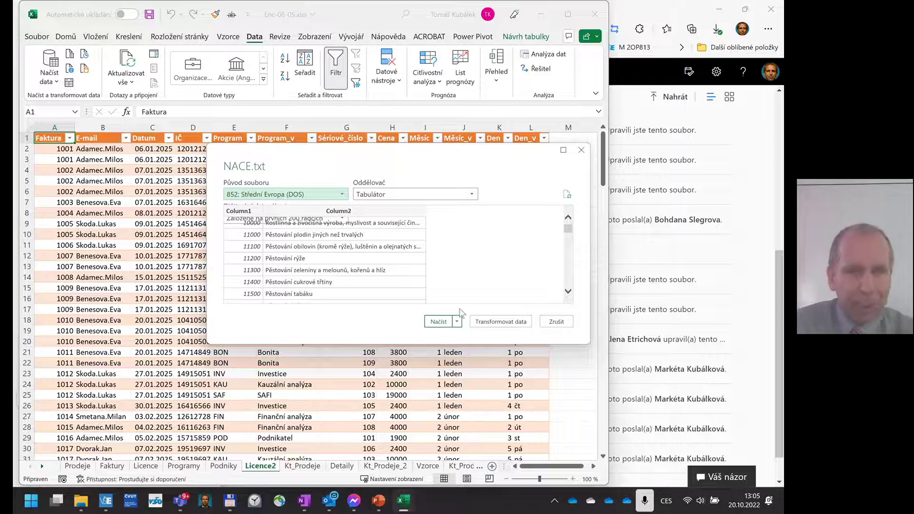
click(436, 322)
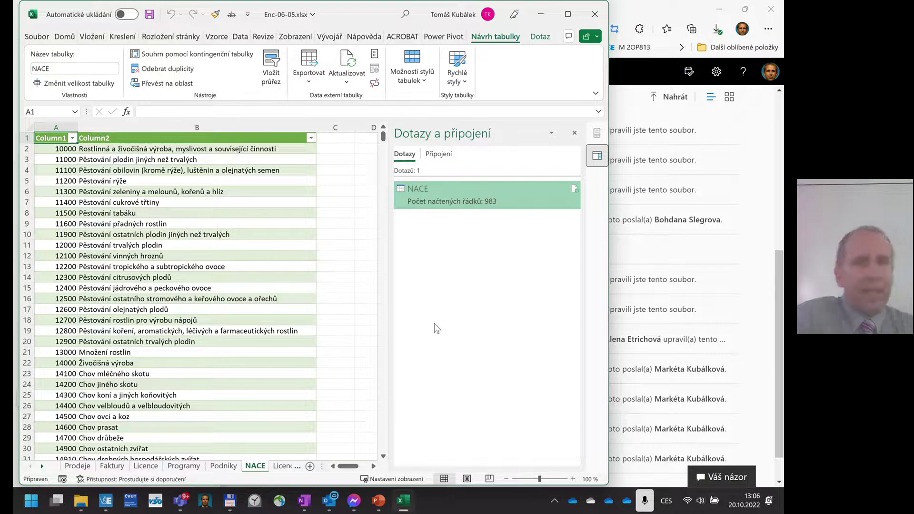
Inspect the NACE query's options, then select a code cell in the NACE table
right_click(452, 193)
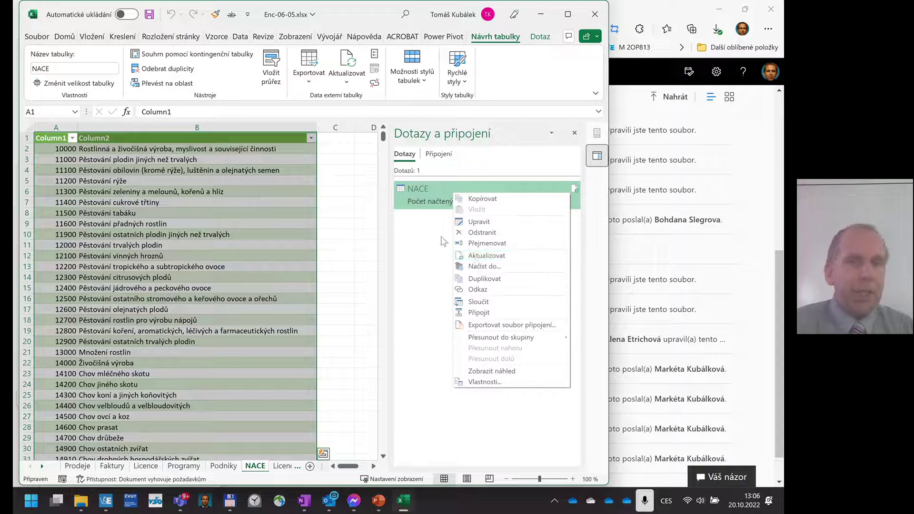
click(356, 191)
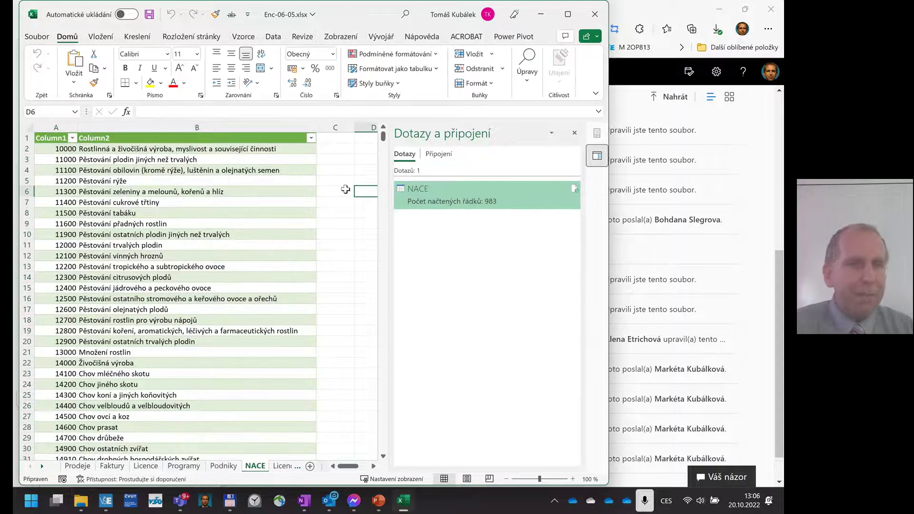
click(50, 159)
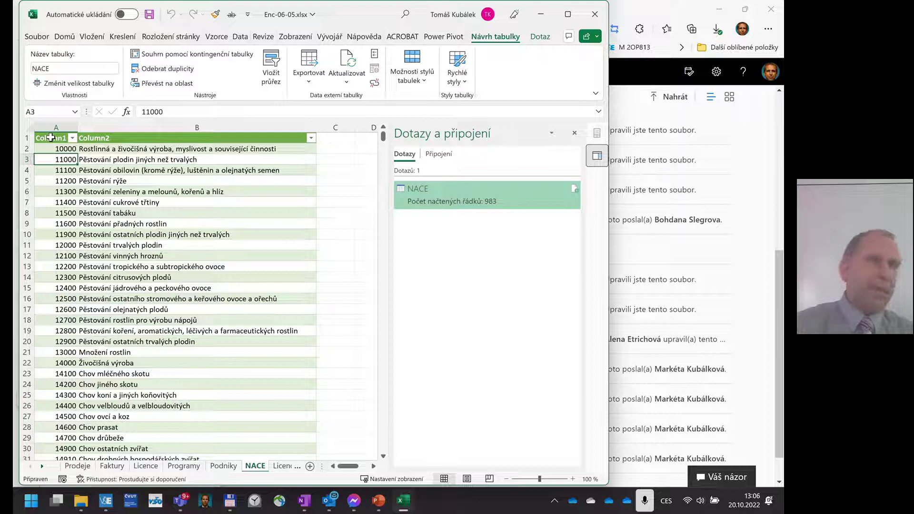
Enter NACE in A1 and NACE_2 in B1 as the table's column headers
click(49, 138)
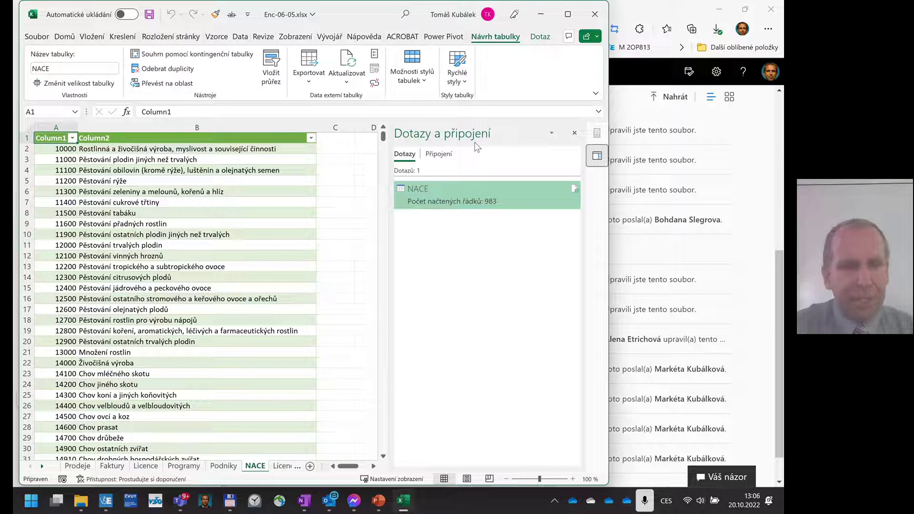
text(NACE)
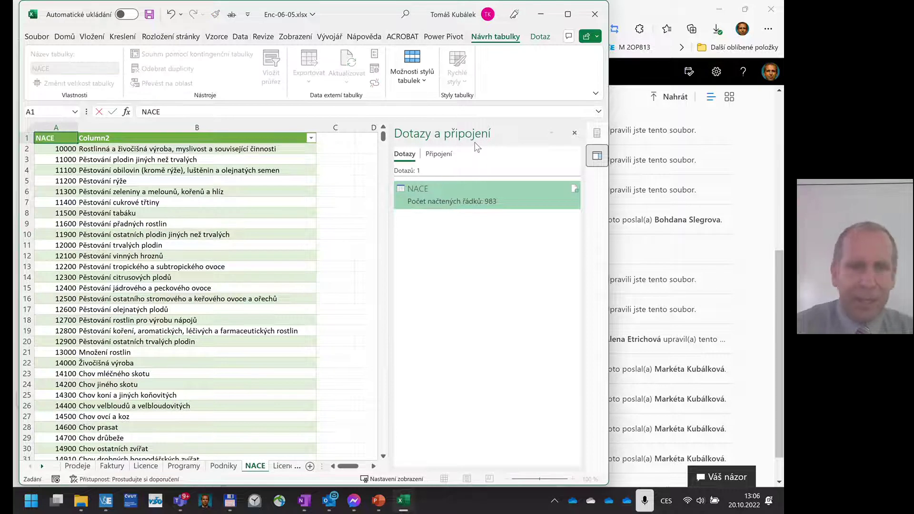
key(Tab)
text(N)
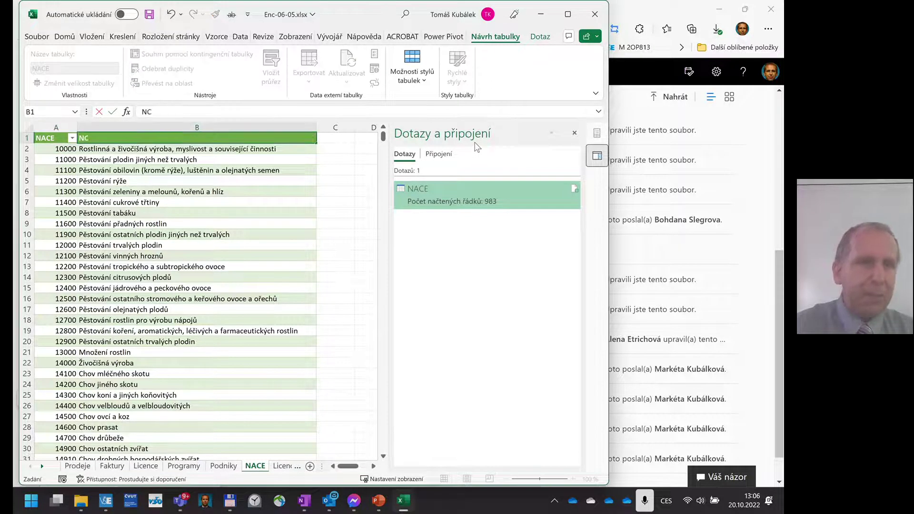
text(ACE_)
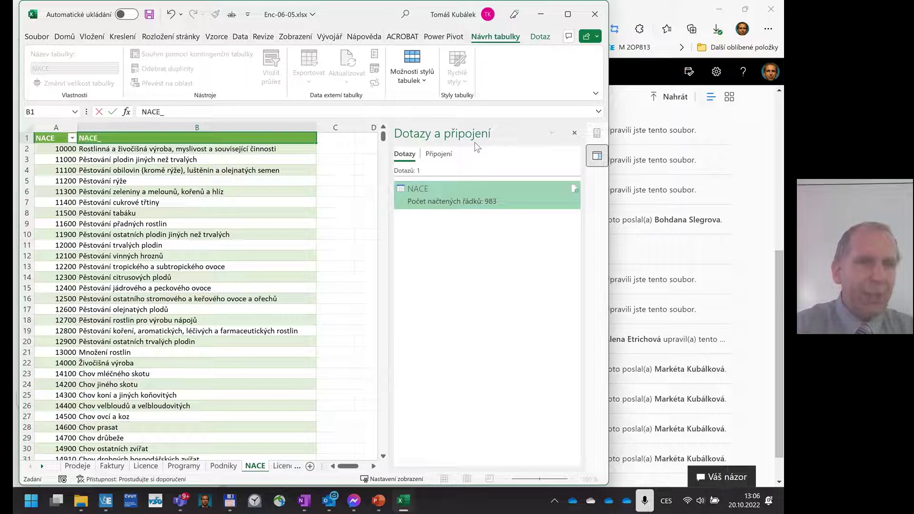
text(2)
key(Return)
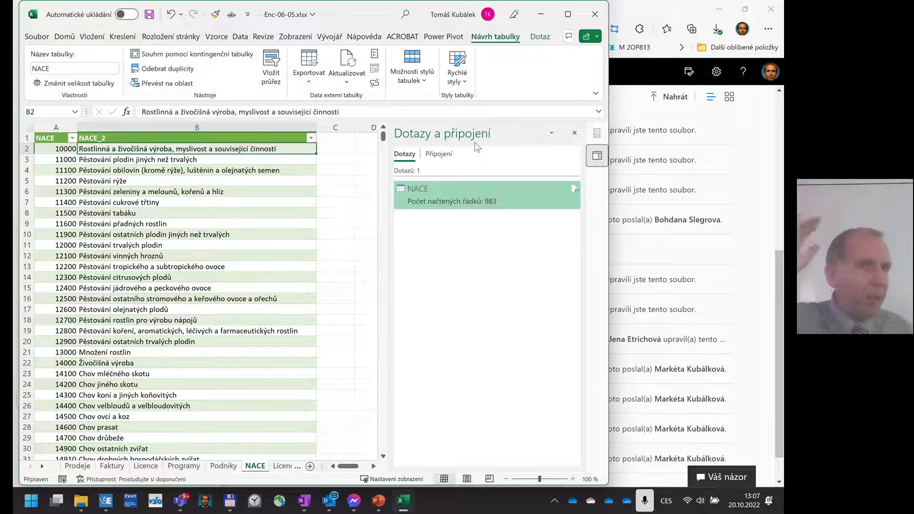
Edit the table name in Table Design so the NACE table is called Tab_NACE
click(69, 72)
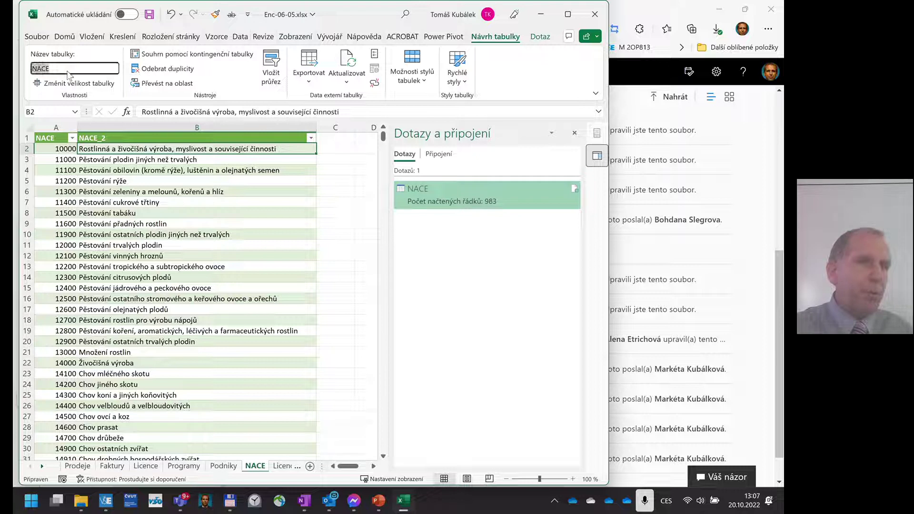
click(58, 68)
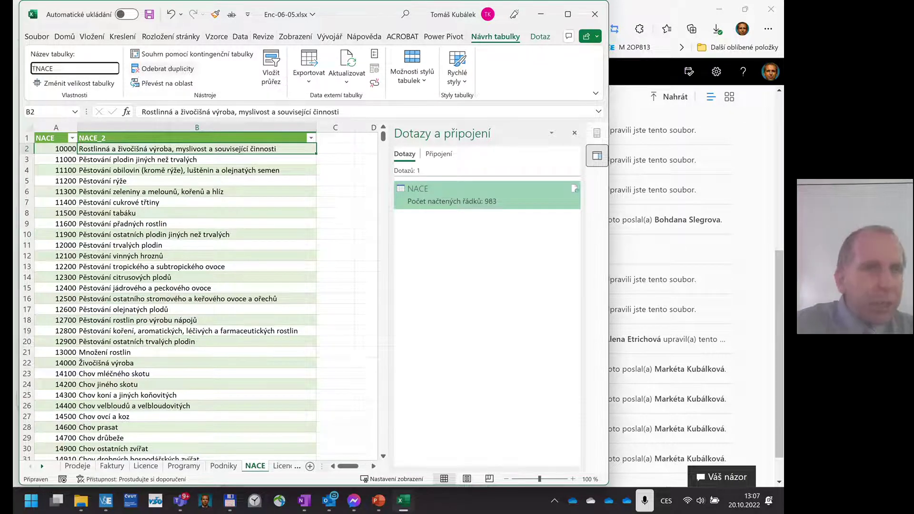
text(ab_)
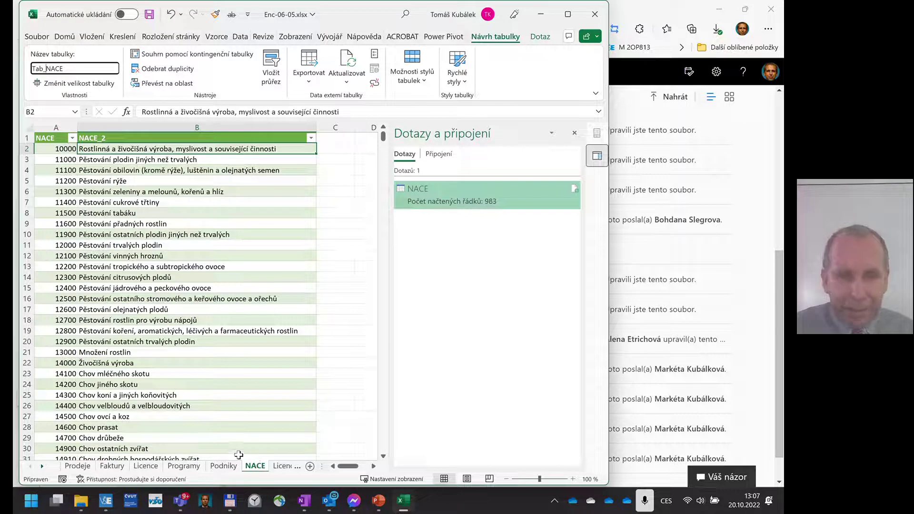
mouse_move(378, 500)
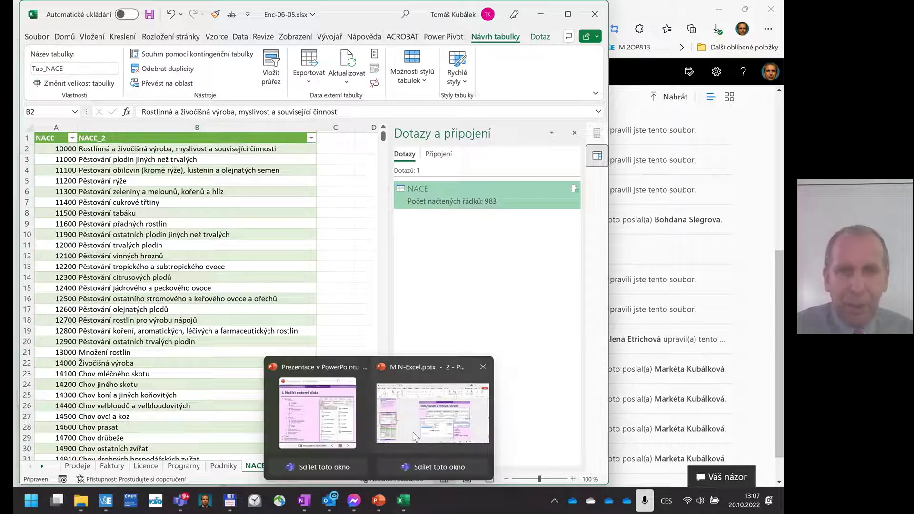
Bring up the PowerPoint slides and move ahead two slides to 'Využití naimportovaných dat'
click(423, 418)
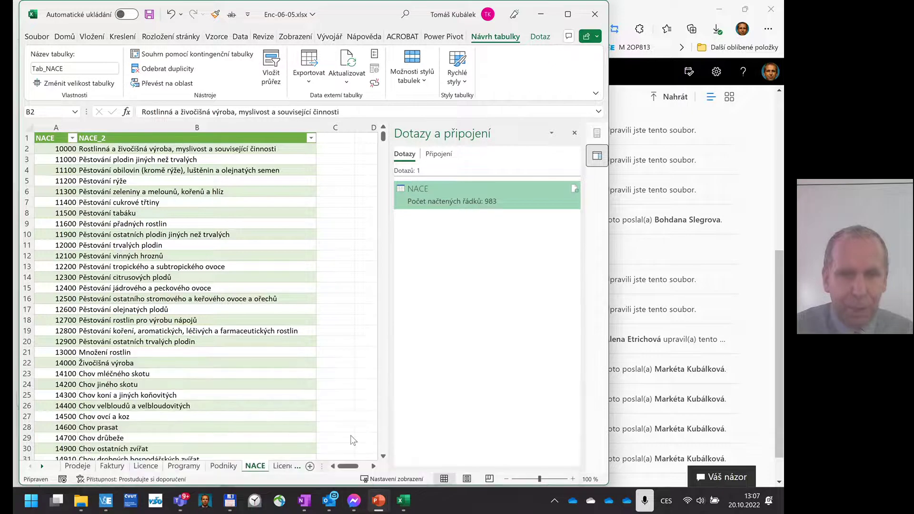
click(406, 365)
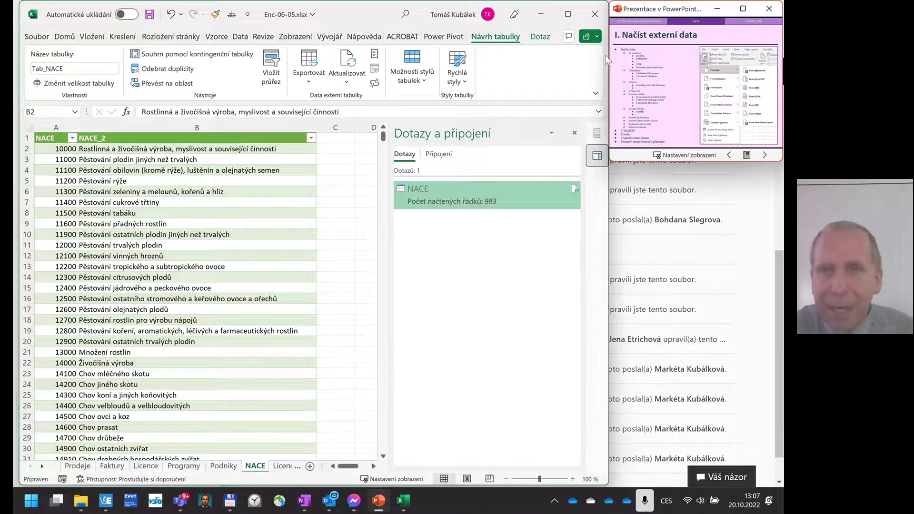
click(656, 70)
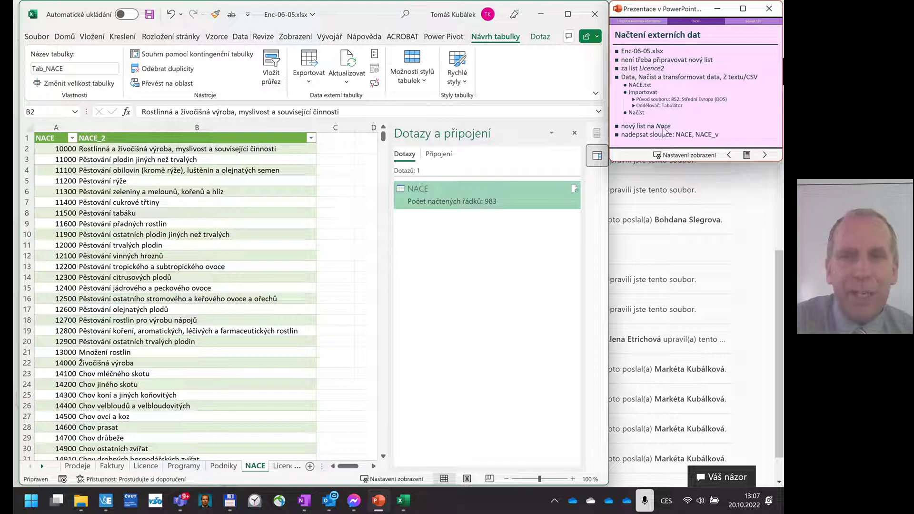
click(691, 141)
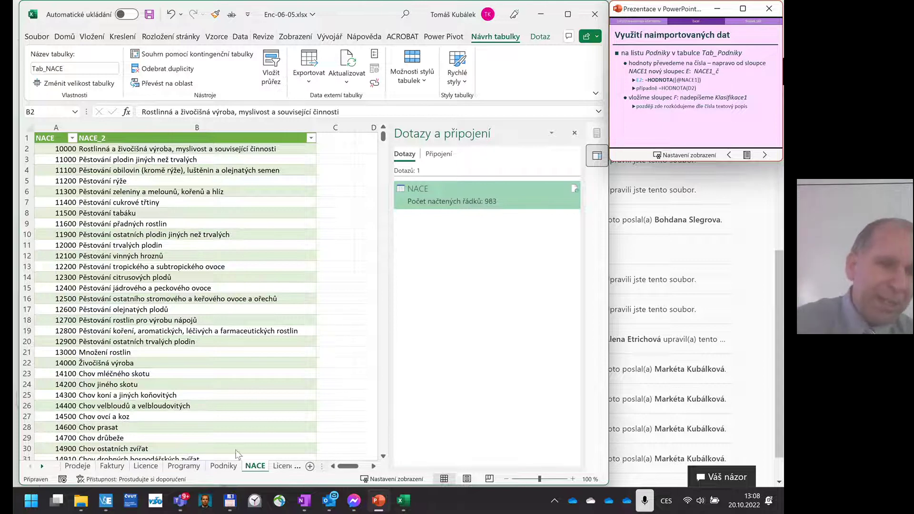
Open the Podniky sheet showing the Tab_Podniky company table
click(221, 467)
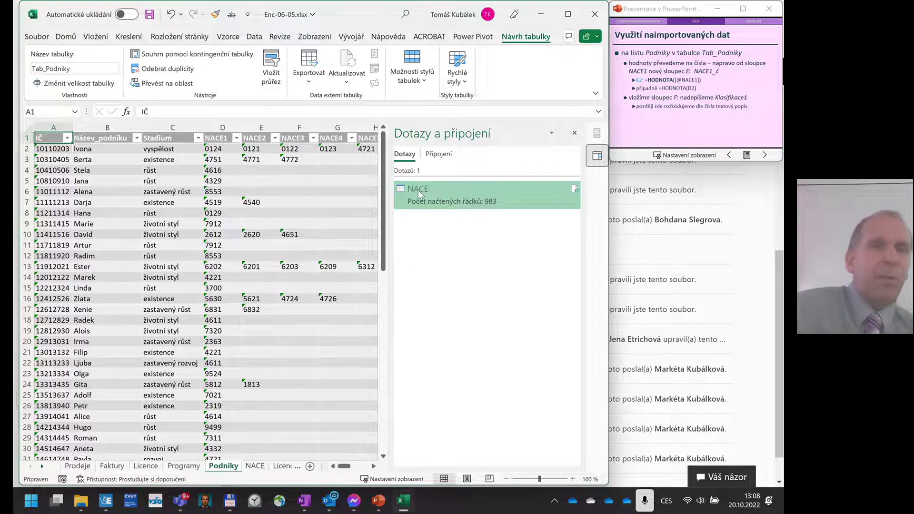
Insert a new column E after NACE1, head it NACE1_č and autofit its width
right_click(250, 125)
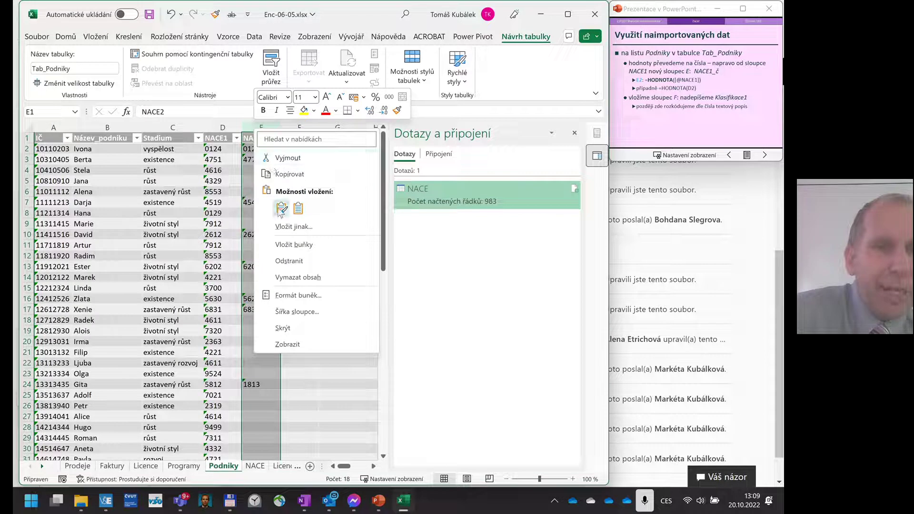
click(309, 249)
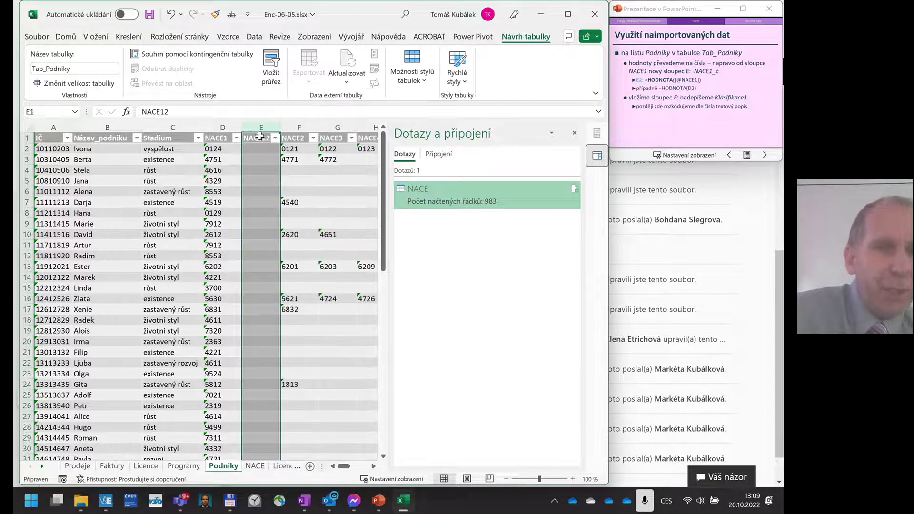
click(260, 136)
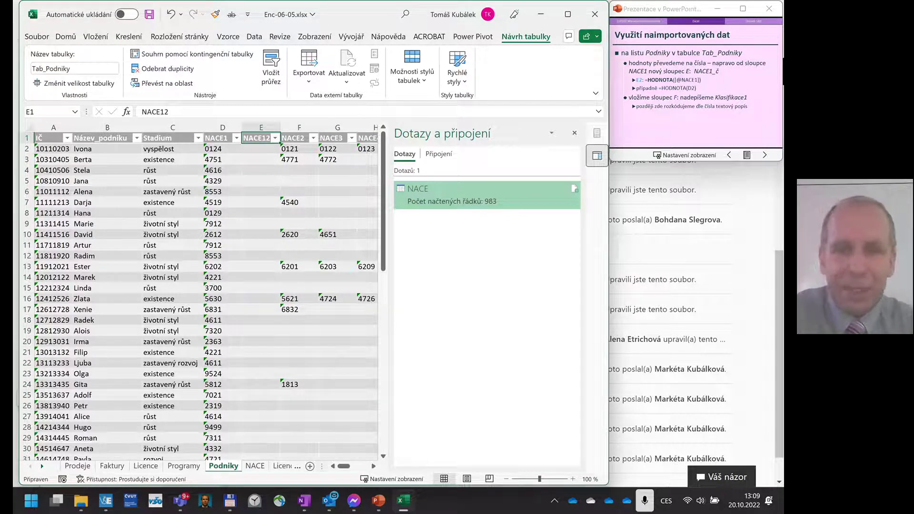
text(NACE)
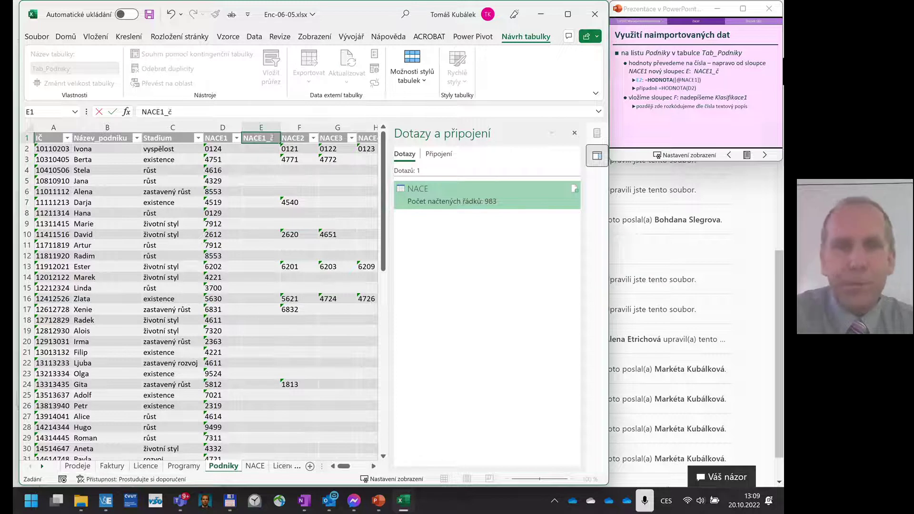
key(Return)
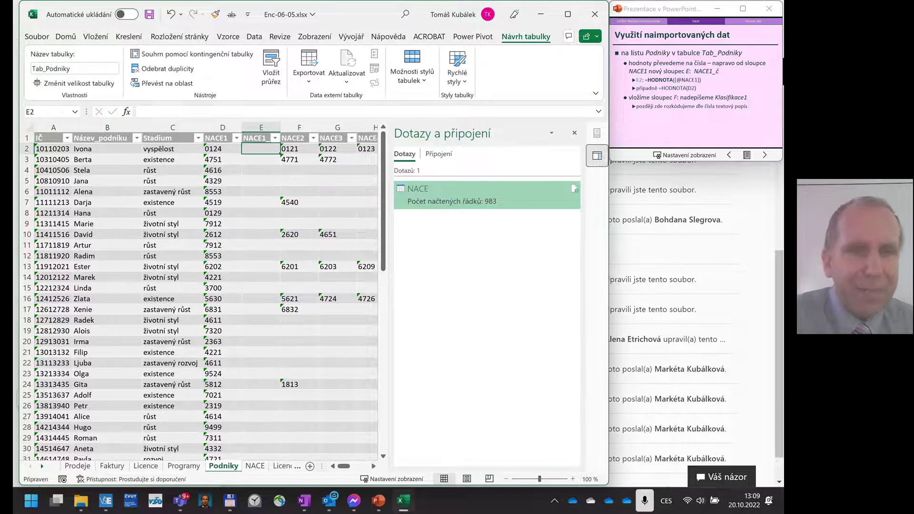
double_click(280, 128)
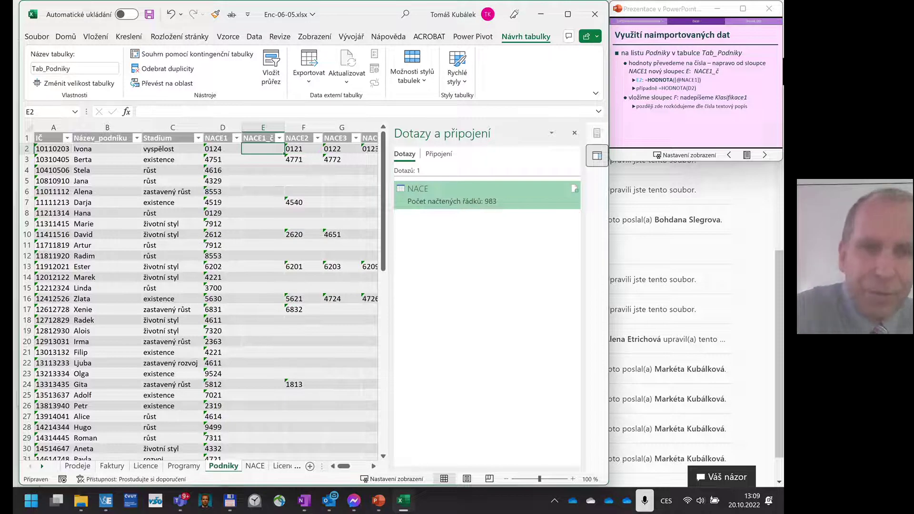
Enter =HODNOTA(D2) in E2 so the NACE1_č column shows the codes as numbers
text(=)
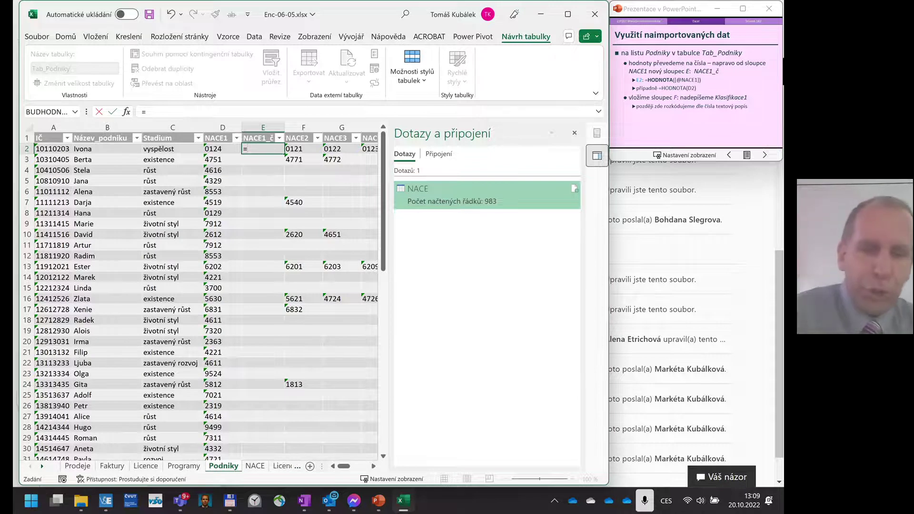
text(hno)
key(BackSpace)
key(BackSpace)
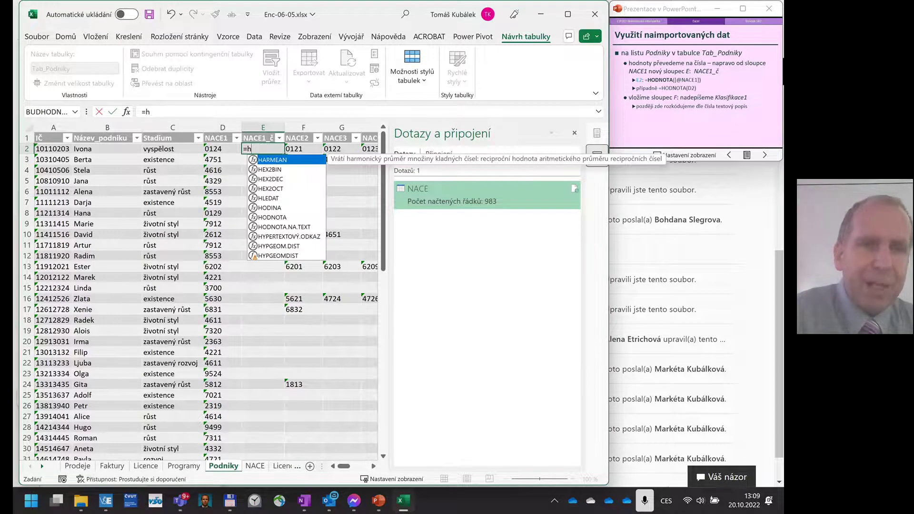
text(od)
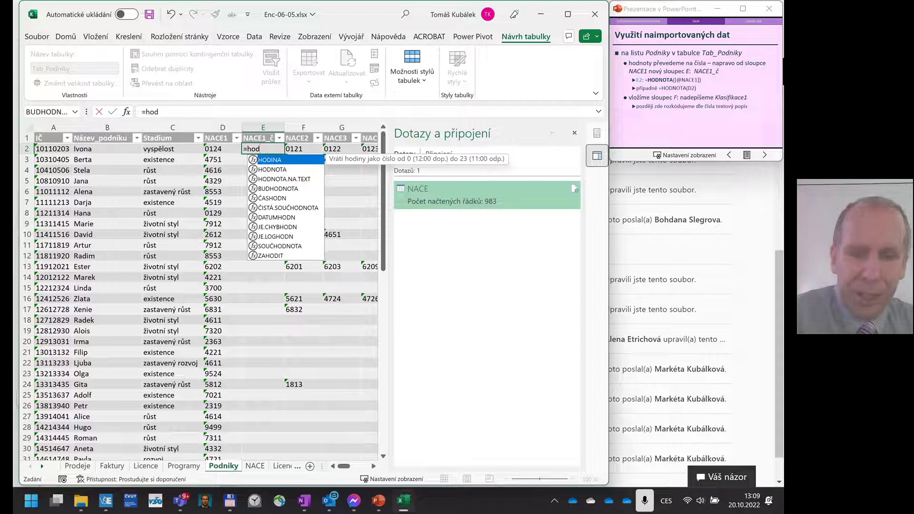
key(Down)
key(Tab)
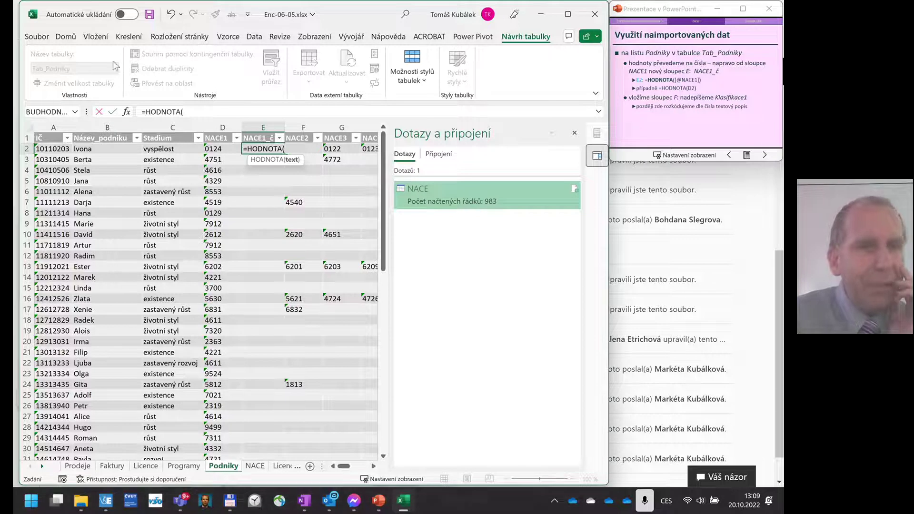
click(221, 150)
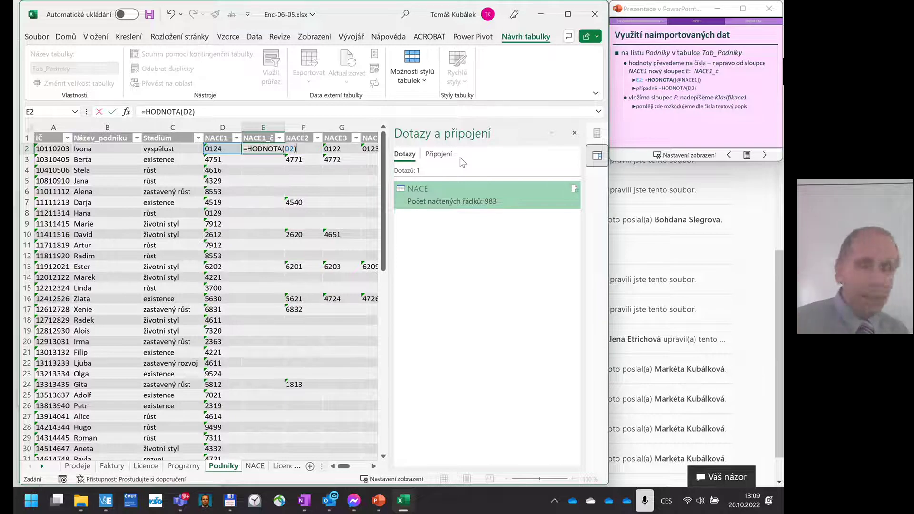
key(Return)
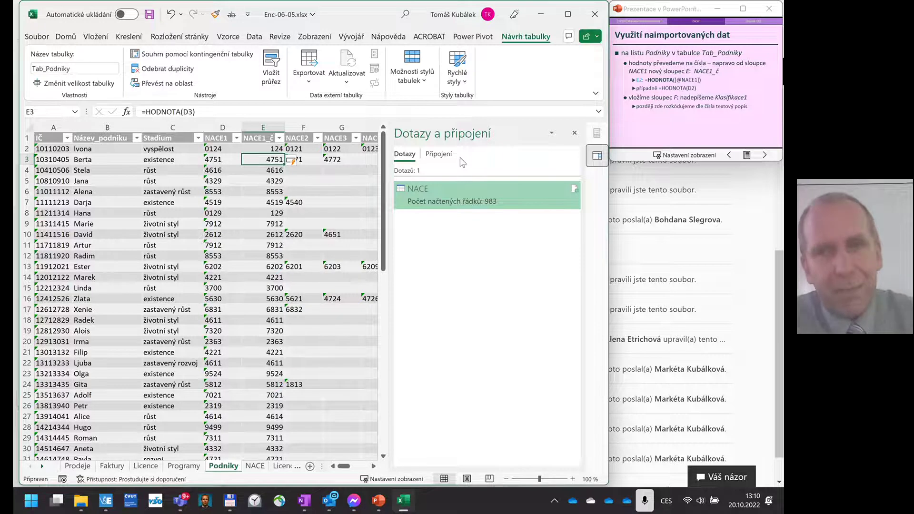
Insert a new column F after NACE1_č in Tab_Podniky and head it Klasifikace
right_click(304, 126)
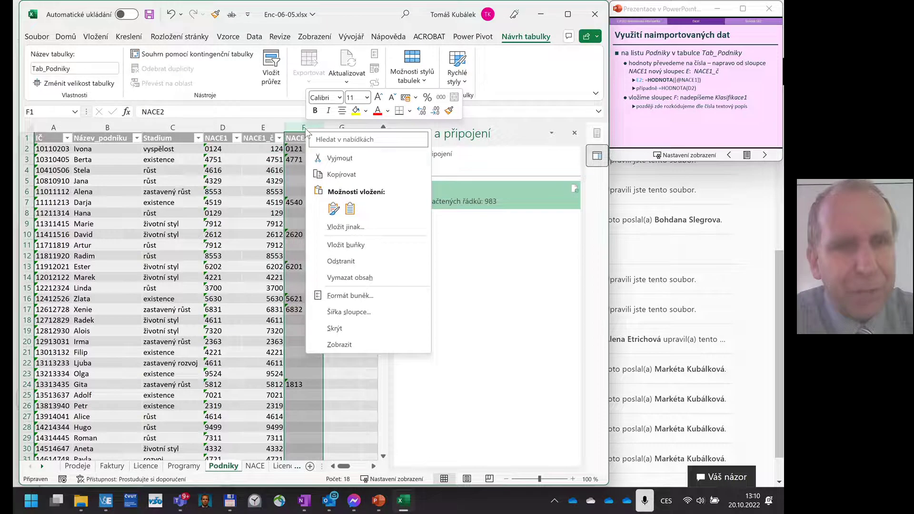
click(336, 246)
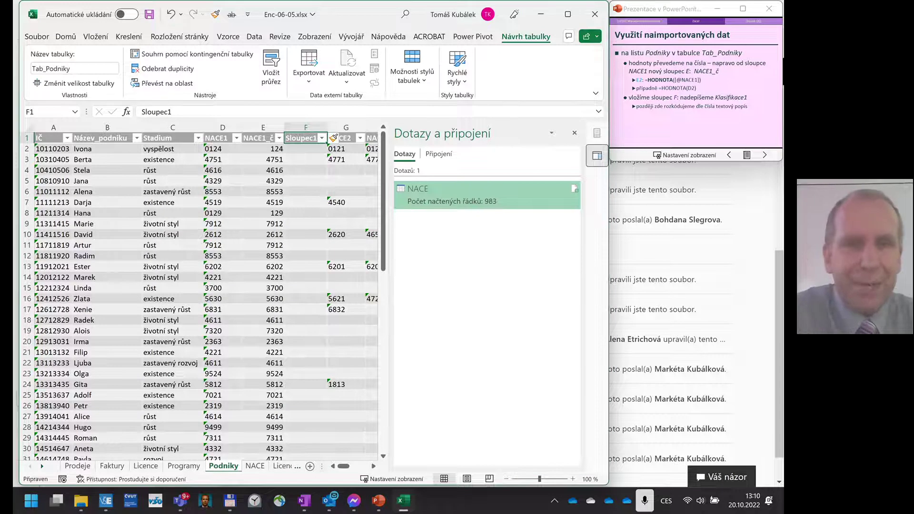
text(Klasifikace)
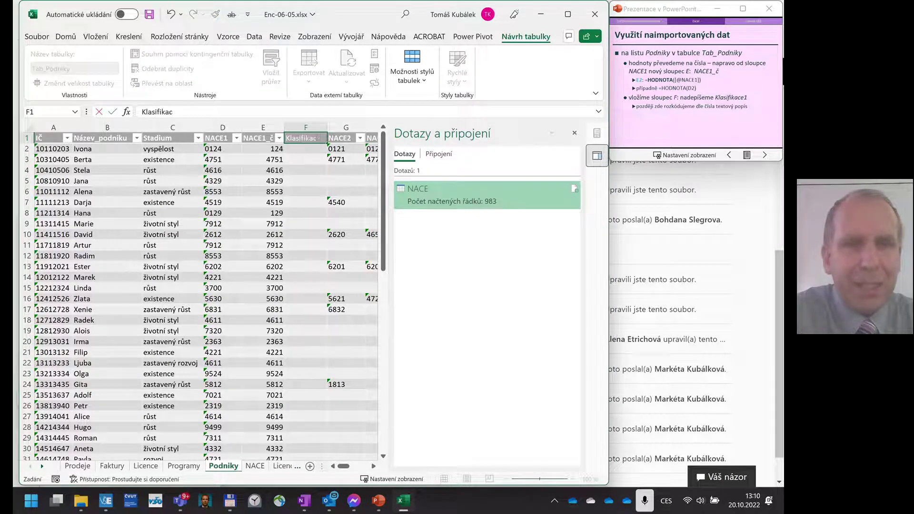
key(Return)
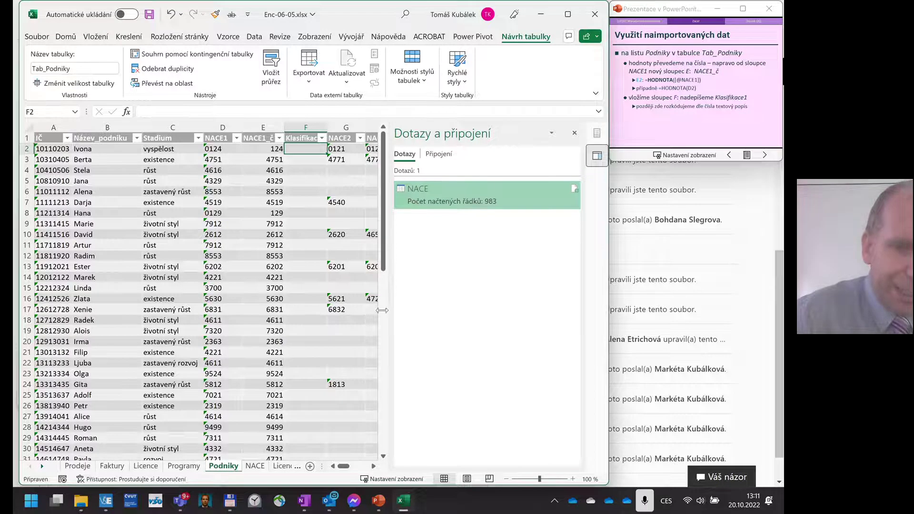
Return to the NACE sheet and advance the PowerPoint slide to the next instructions
click(256, 466)
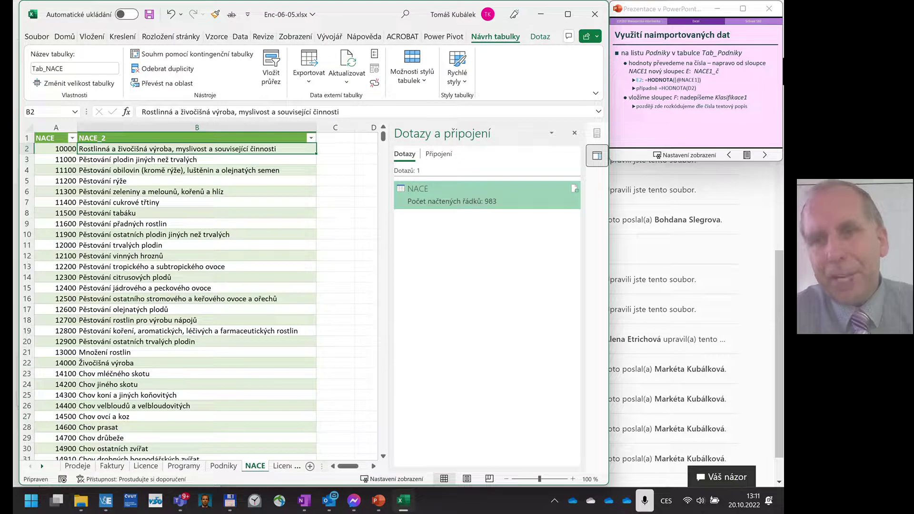
click(653, 108)
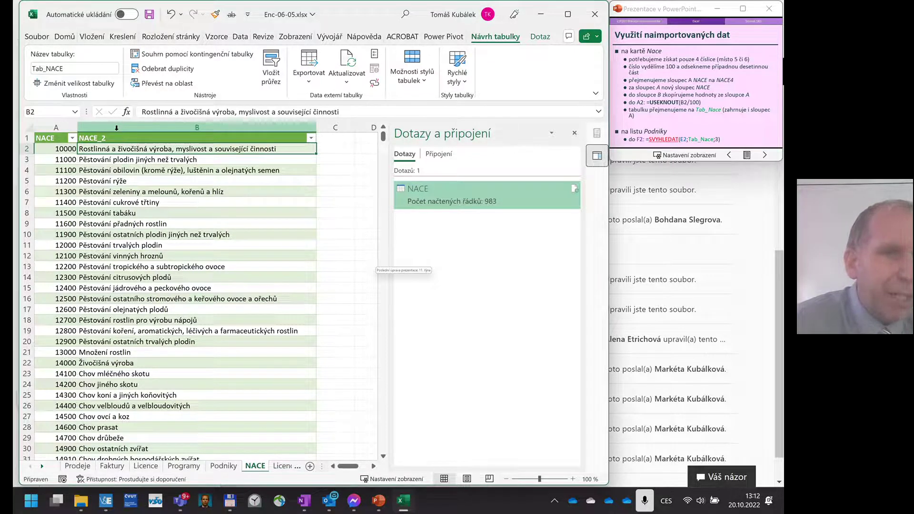
Insert an empty column before NACE_2 in Tab_NACE, heading column A NACE4 and column B NACE
right_click(116, 127)
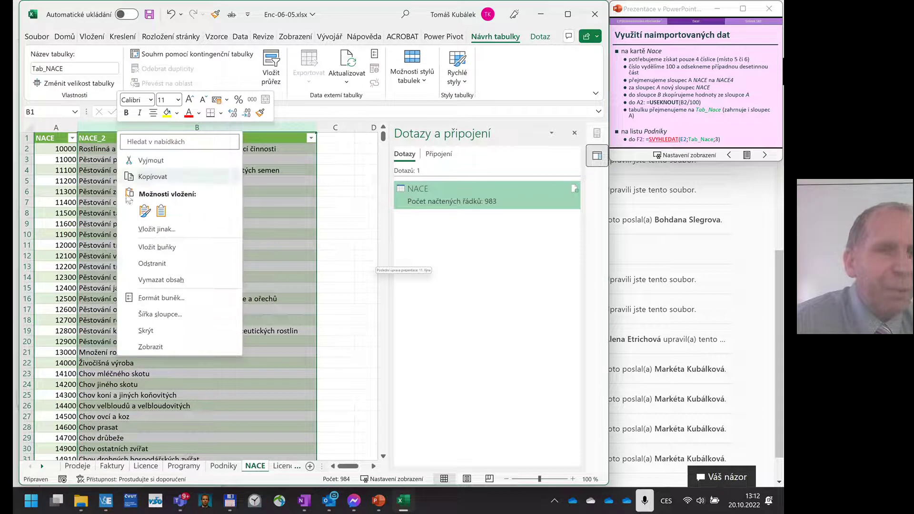
click(160, 247)
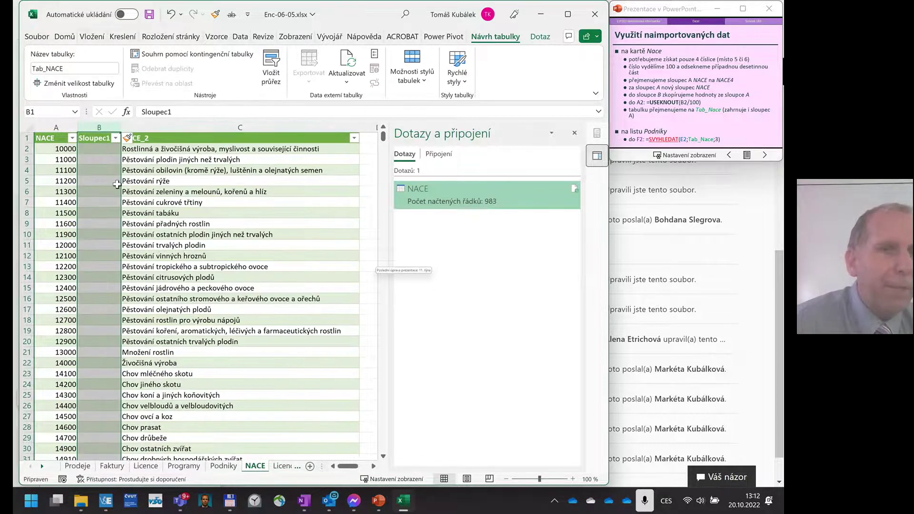
click(54, 139)
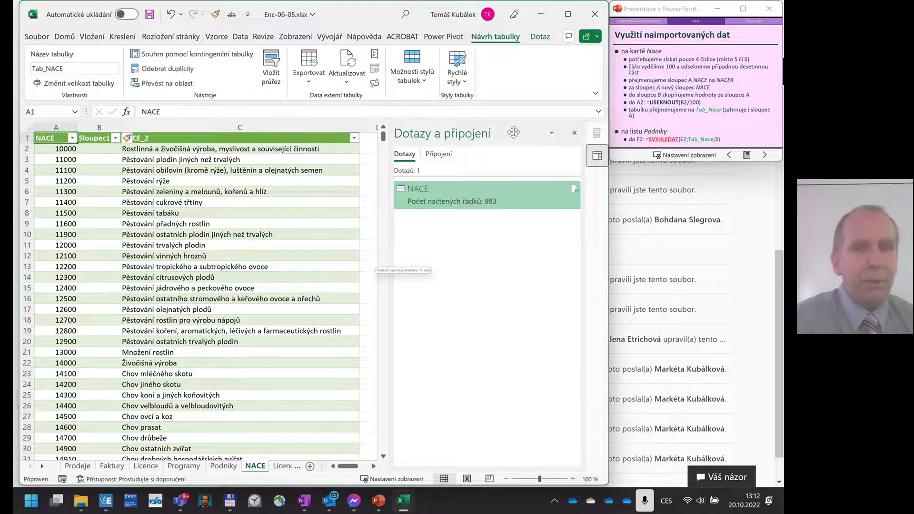
text(N)
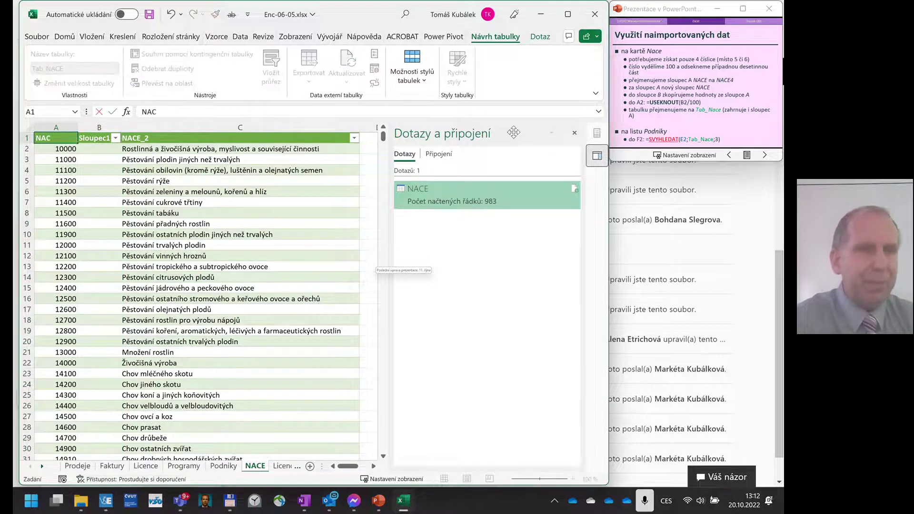
key(Return)
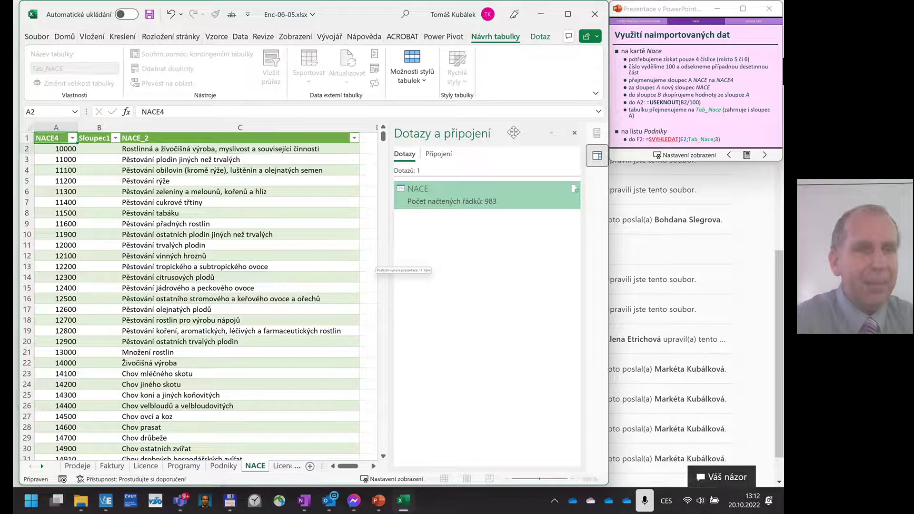
key(Up)
key(Right)
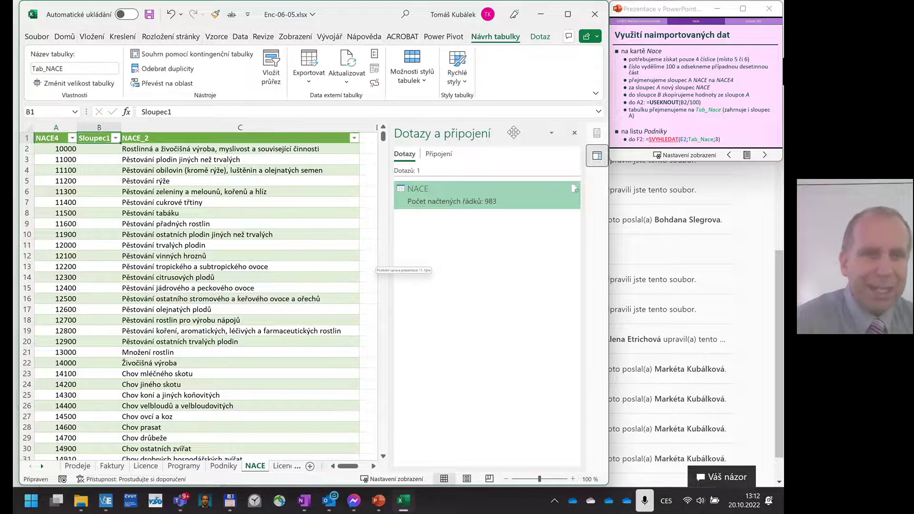
text(NACE)
key(Return)
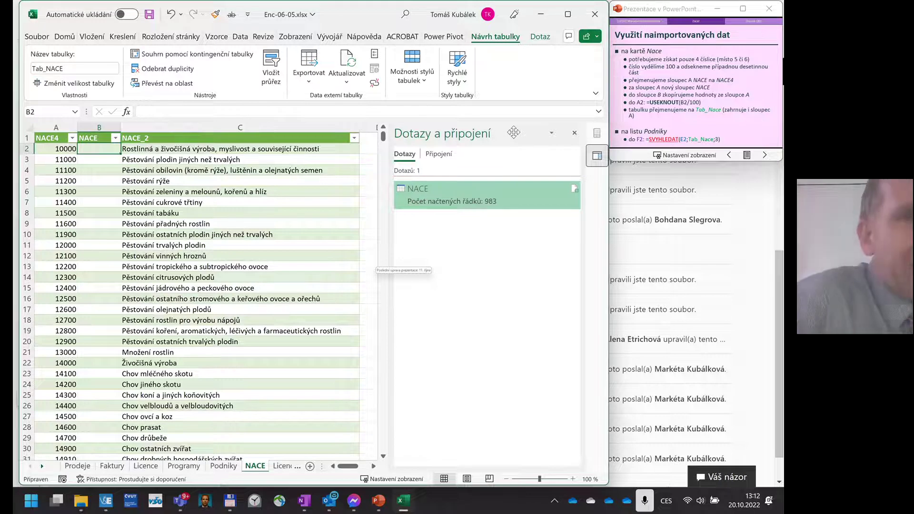
key(Left)
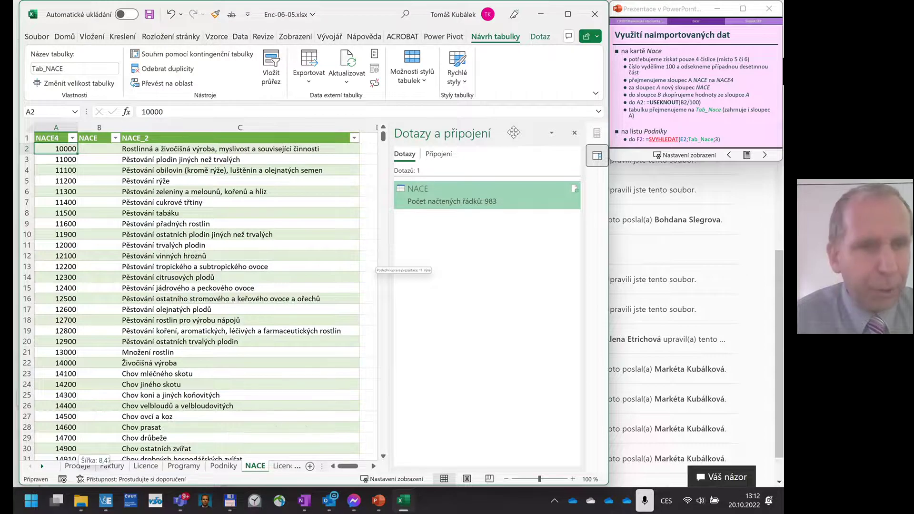
Copy all NACE4 codes and paste them into the new NACE column starting at B2
key(ctrl+shift+Down)
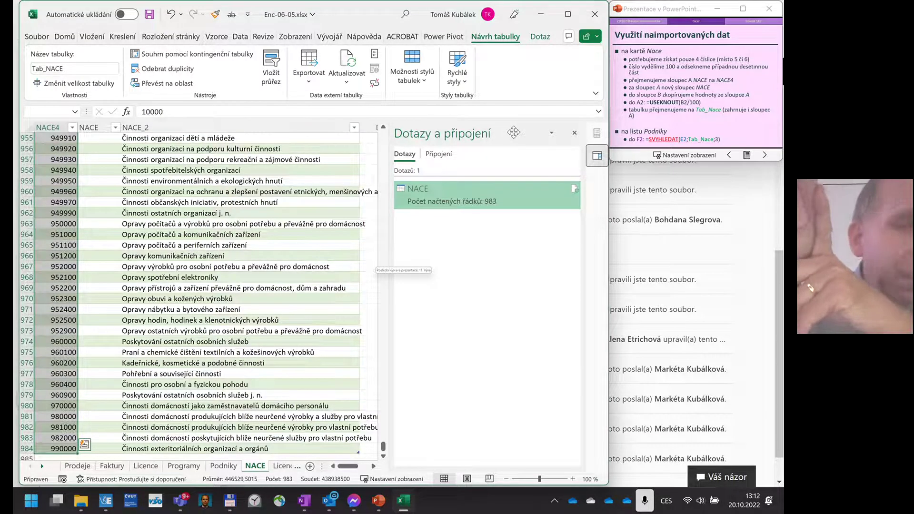
key(ctrl+c)
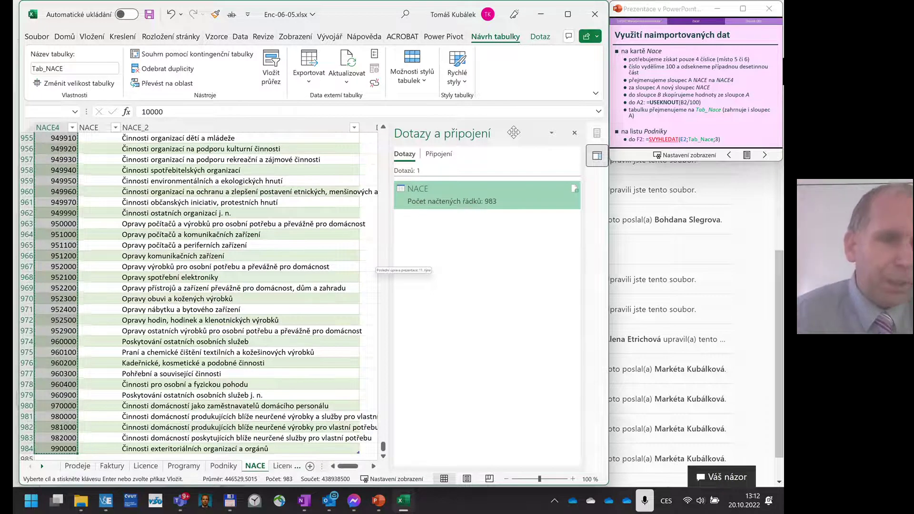
scroll(274, 216, up, 8)
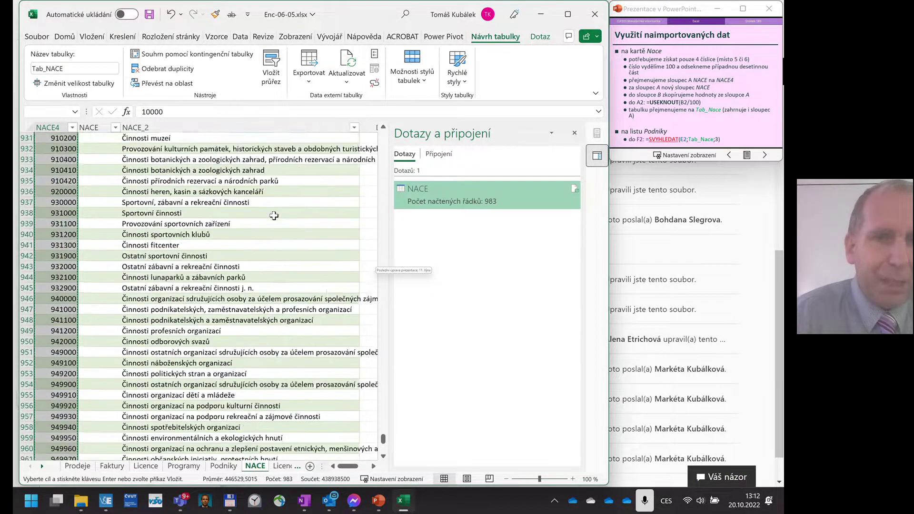
scroll(273, 215, up, 10)
scroll(276, 213, up, 15)
scroll(280, 209, up, 14)
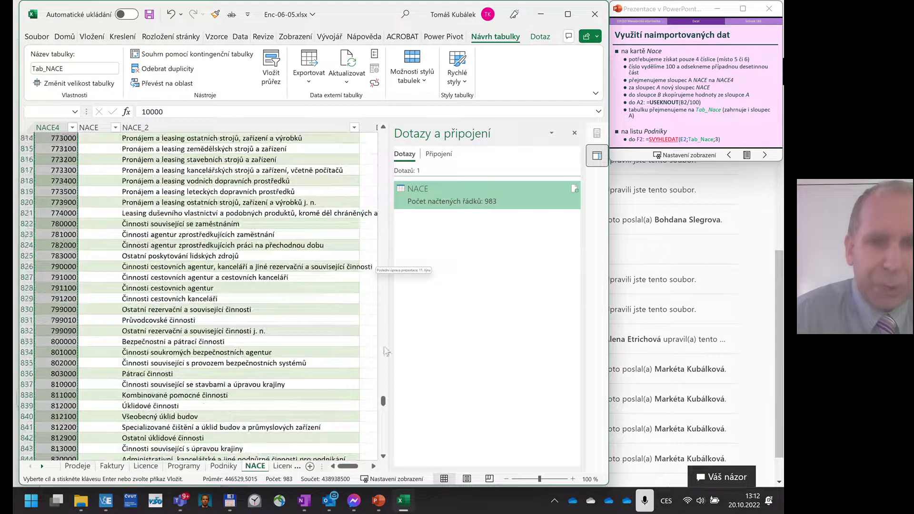
drag(384, 399, 386, 396)
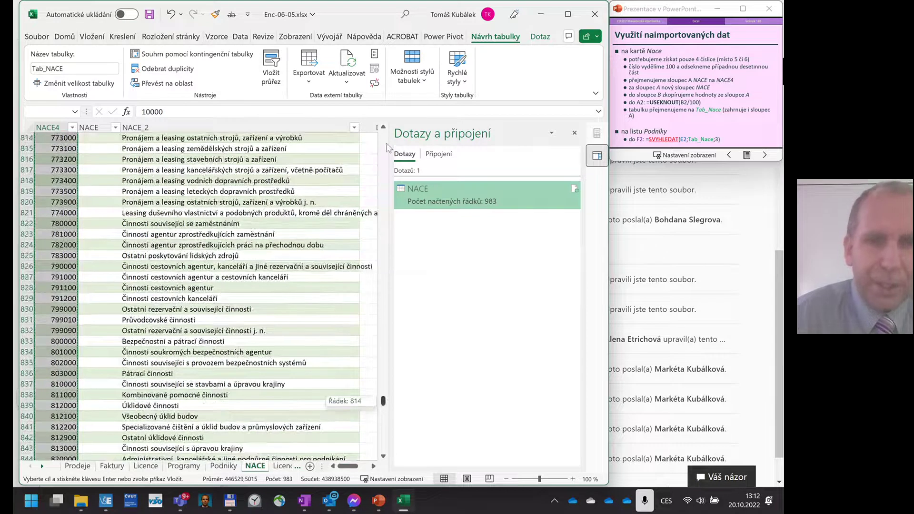
drag(387, 147, 383, 141)
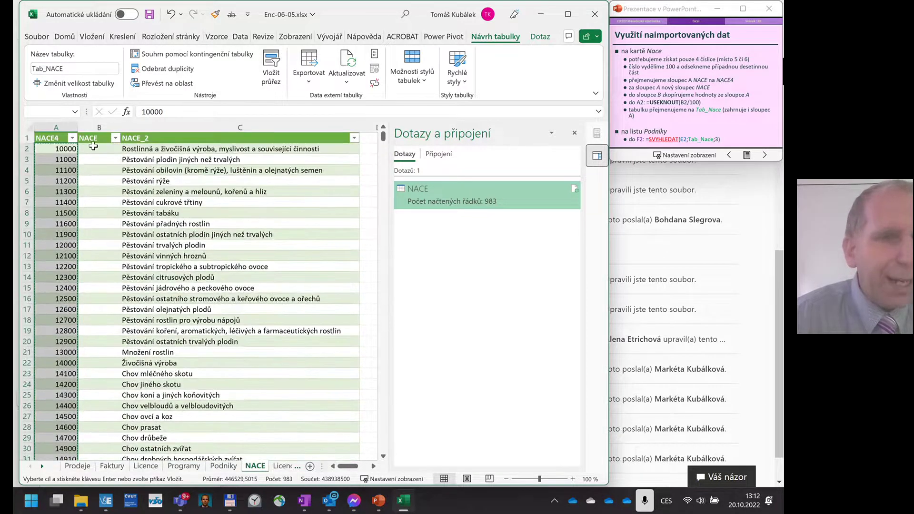
click(94, 148)
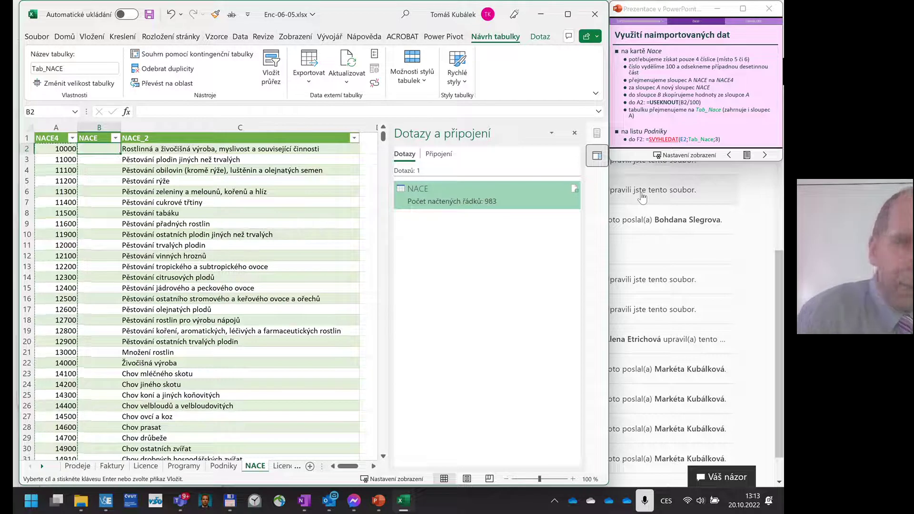
key(Return)
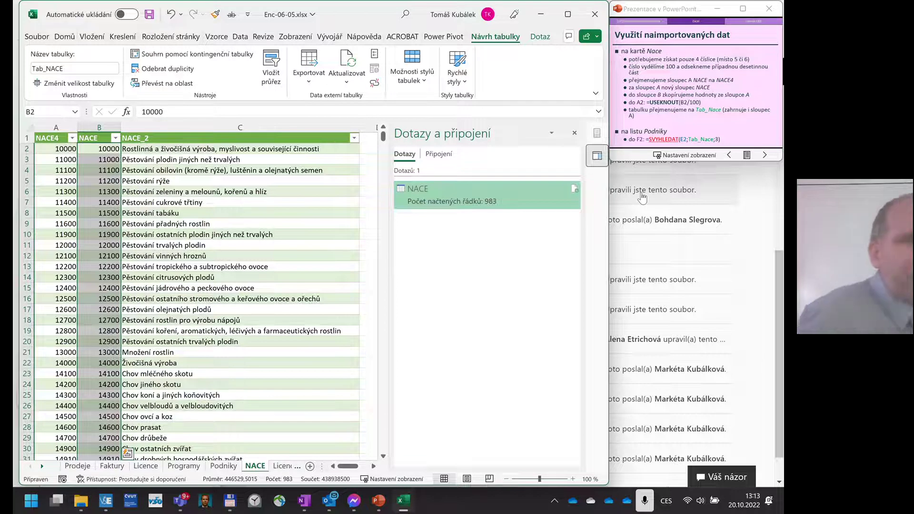
Clear all the codes from the NACE4 column
click(65, 148)
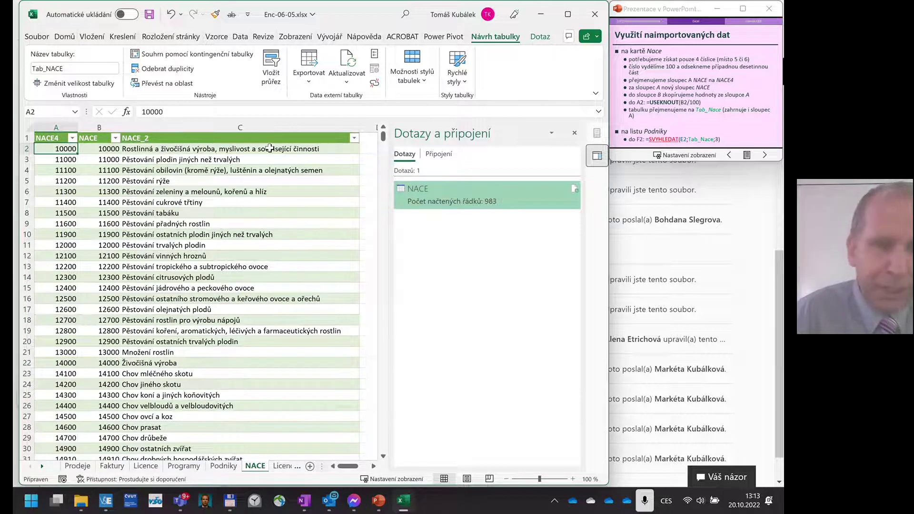
key(ctrl+shift+Down)
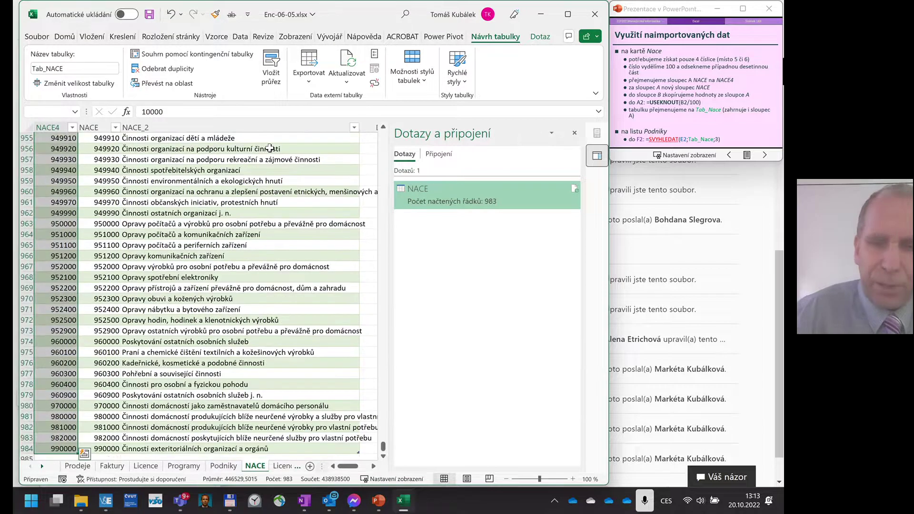
key(Delete)
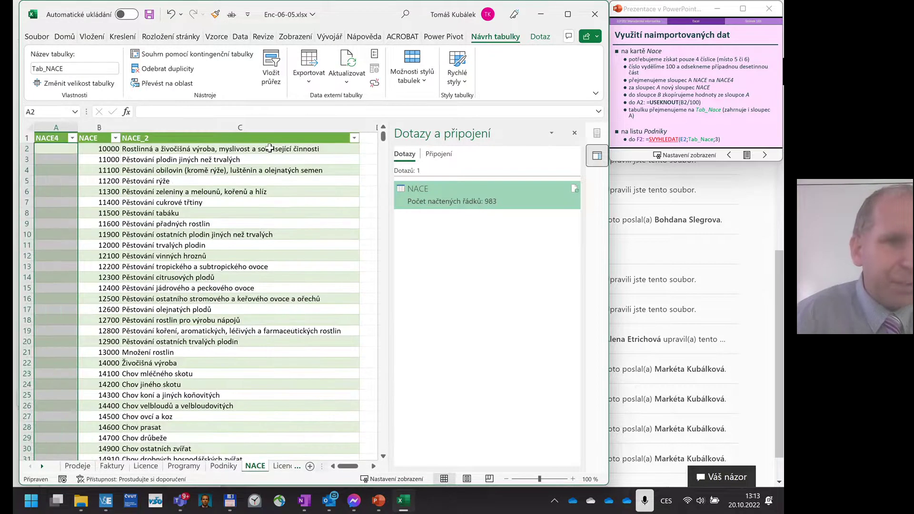
Enter =USEKNOUT(B2/100) in cell A2 of Tab_NACE, which returns 100
click(53, 149)
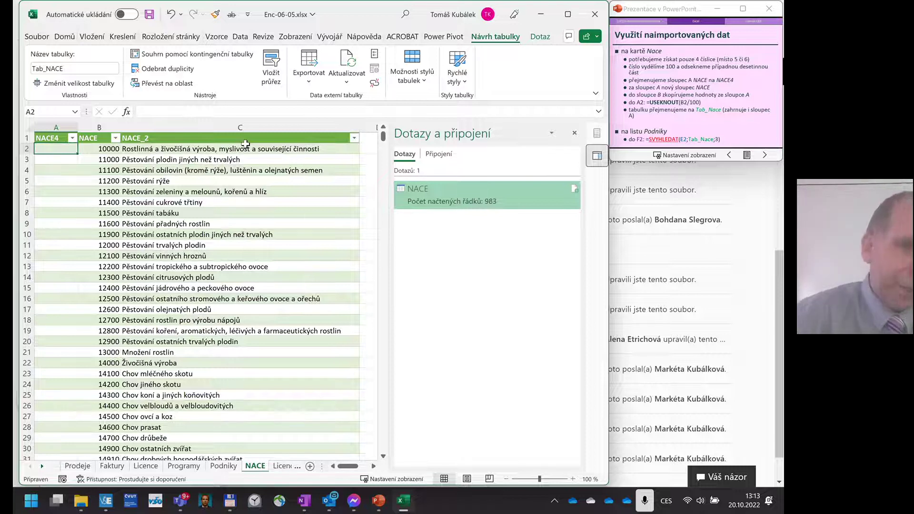
text(=)
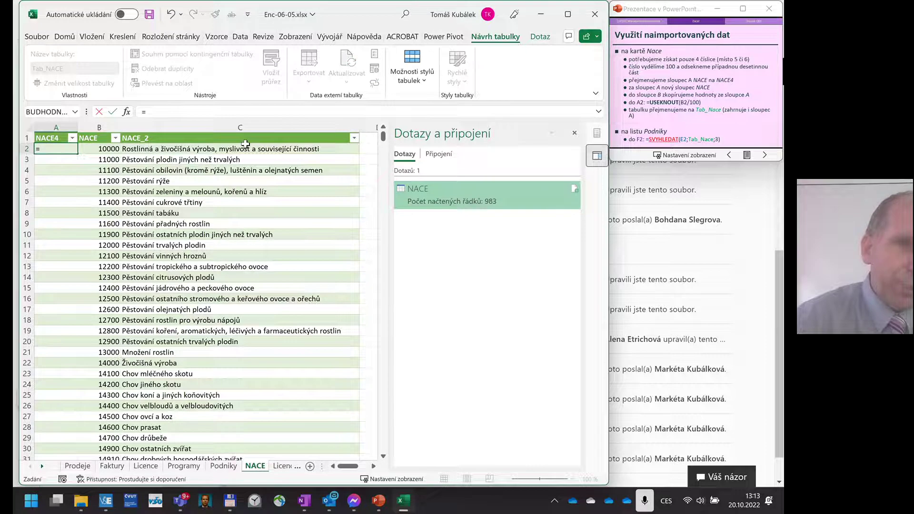
text(usek)
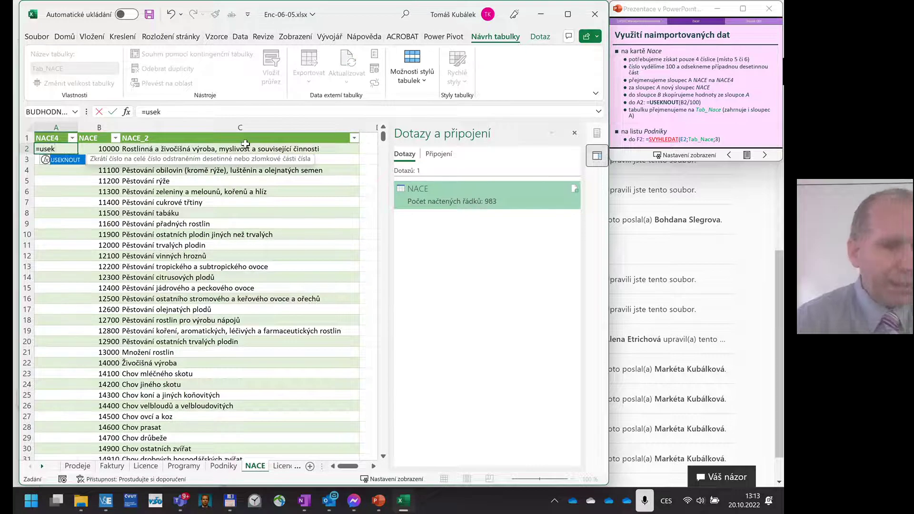
key(Tab)
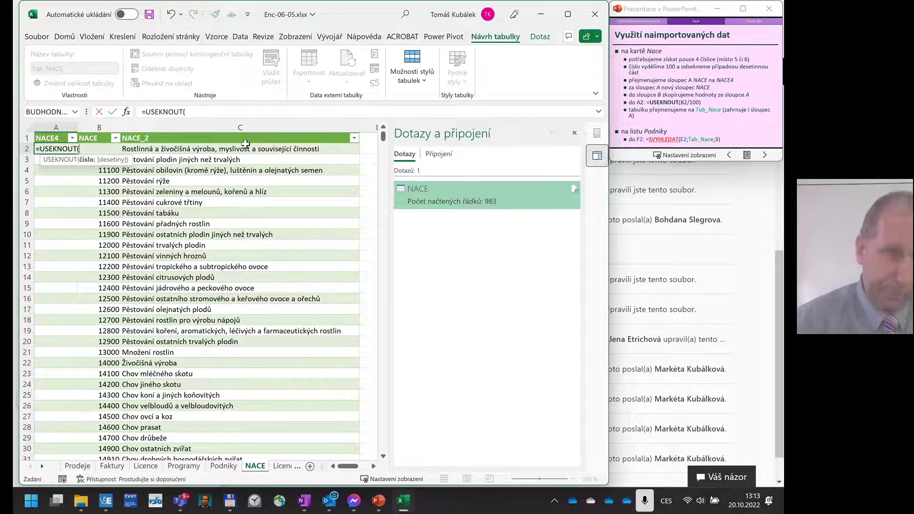
text(B)
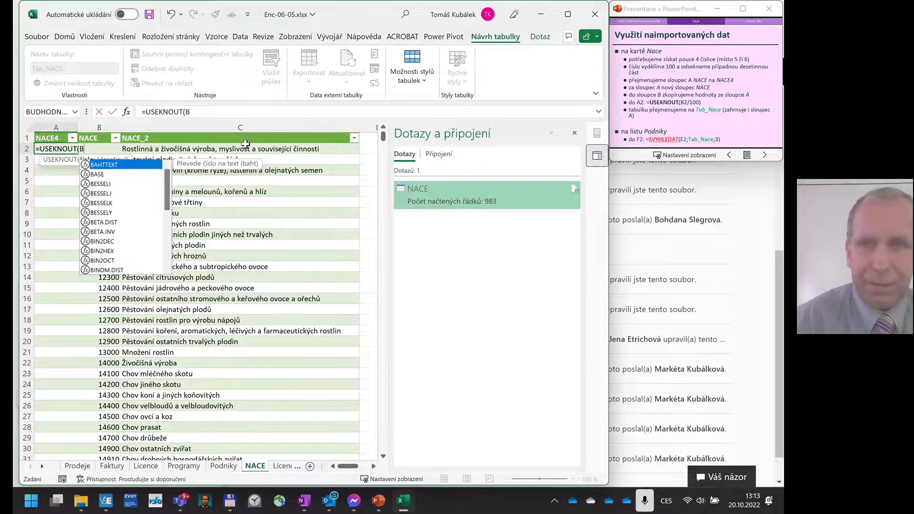
text(2/1)
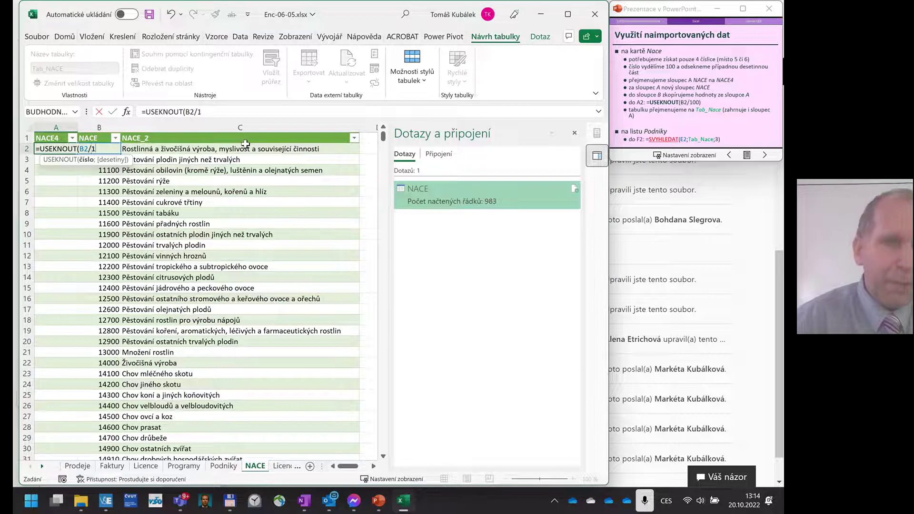
text(00))
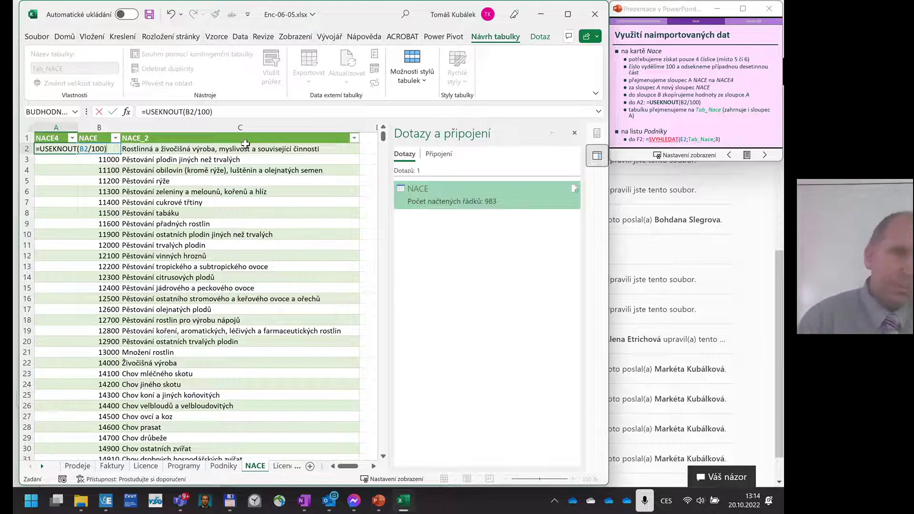
key(Return)
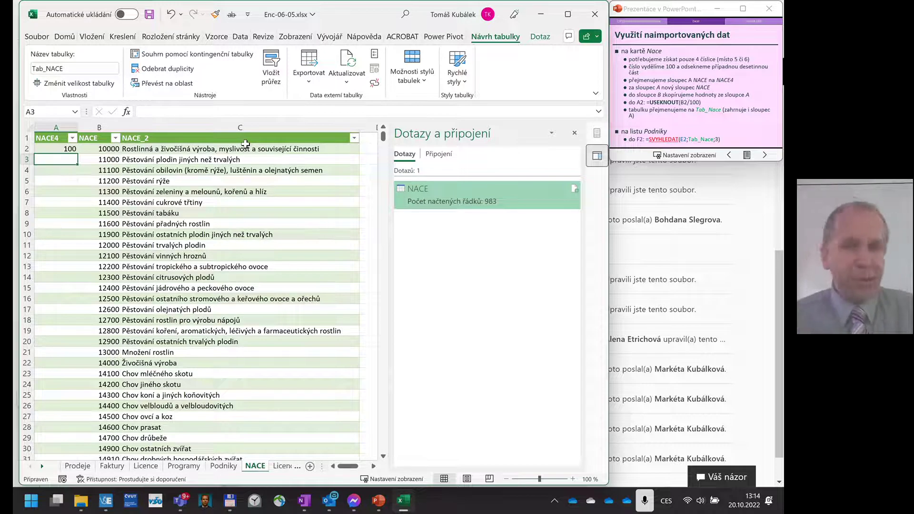
key(Up)
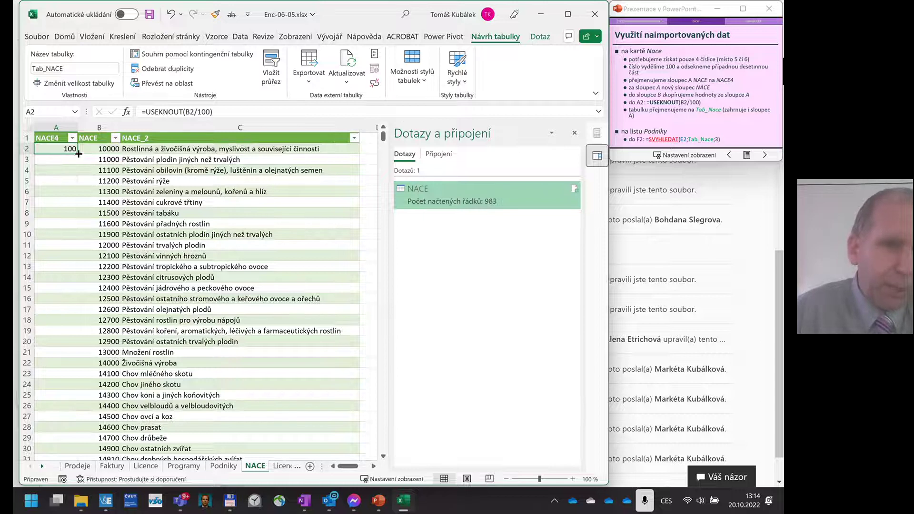
Fill the USEKNOUT formula down all 983 NACE4 rows, ending with 9900 at row 984
drag(79, 154, 29, 511)
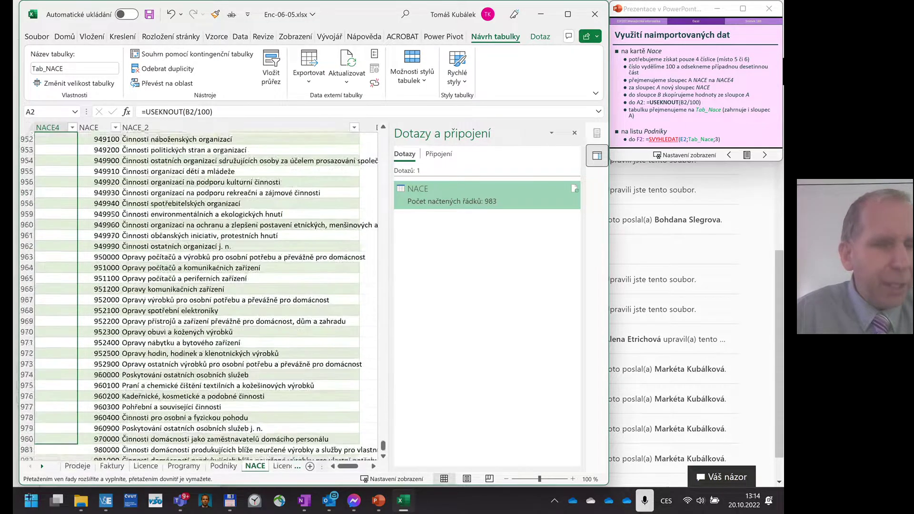
drag(29, 512, 49, 380)
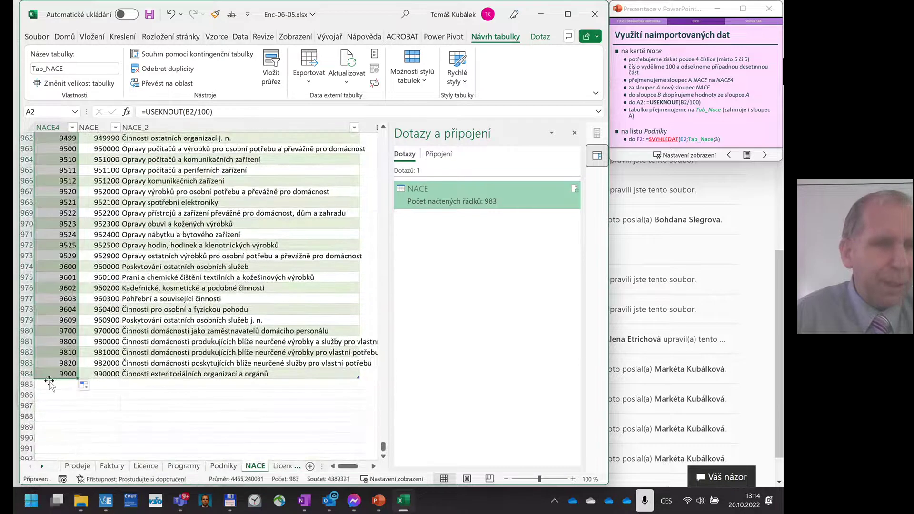
click(123, 341)
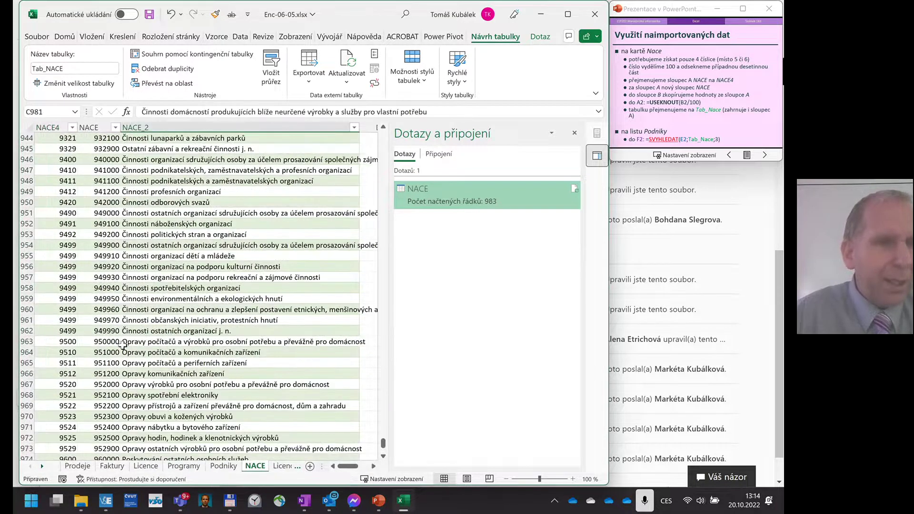
scroll(123, 345, up, 20)
scroll(123, 345, up, 18)
scroll(122, 345, up, 14)
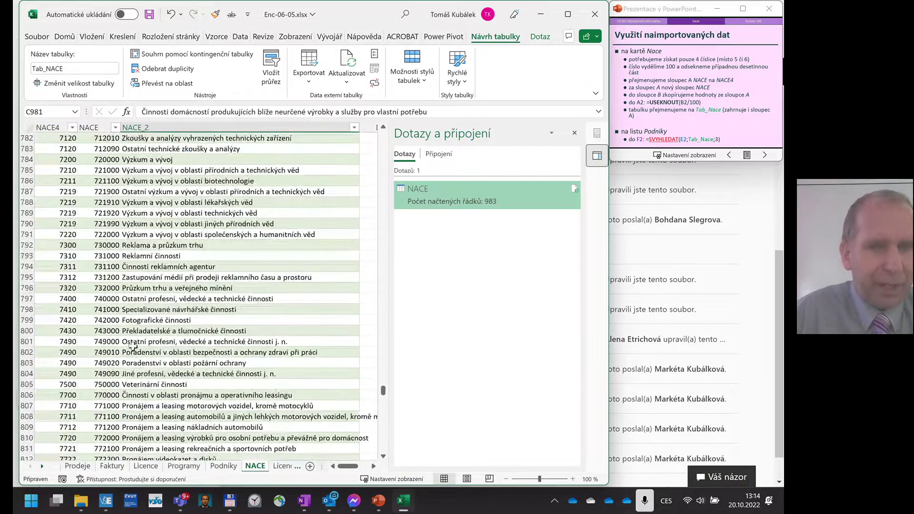
drag(383, 396, 388, 136)
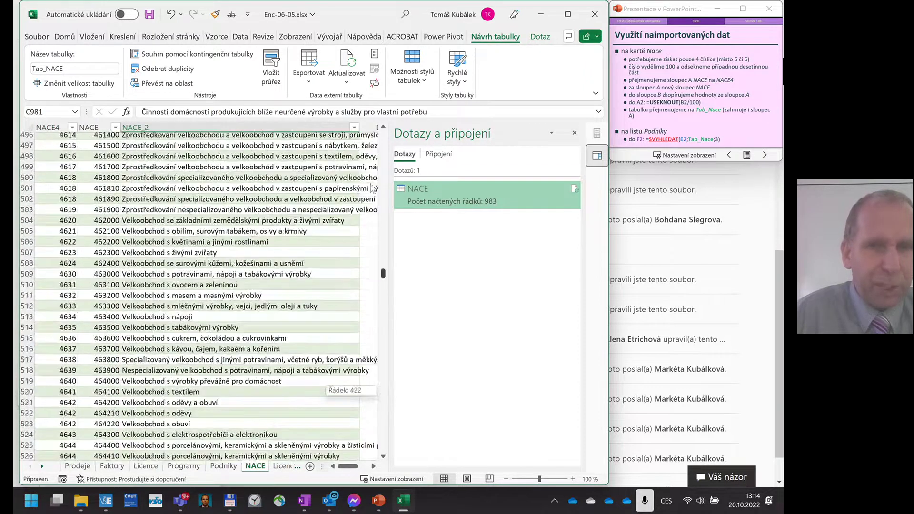
key(ctrl+Home)
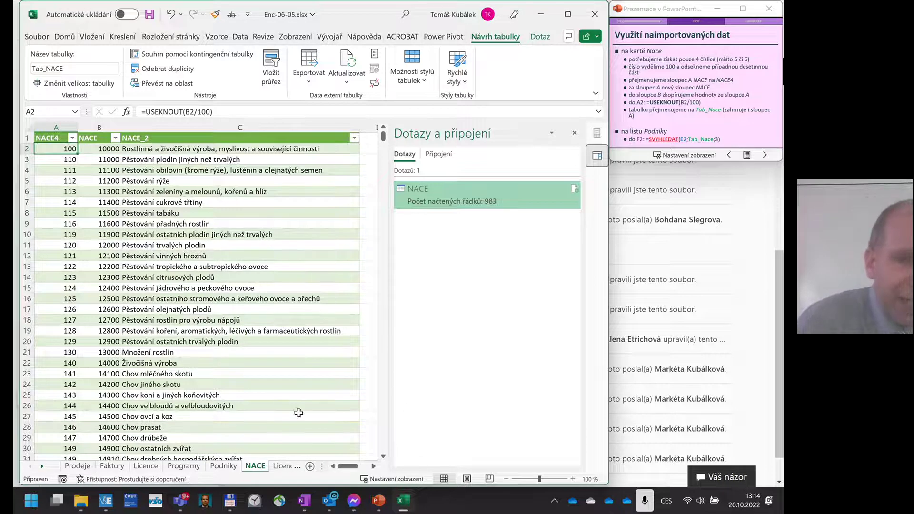
On the Podniky sheet, start a SVYHLEDAT formula in cell F2
click(232, 468)
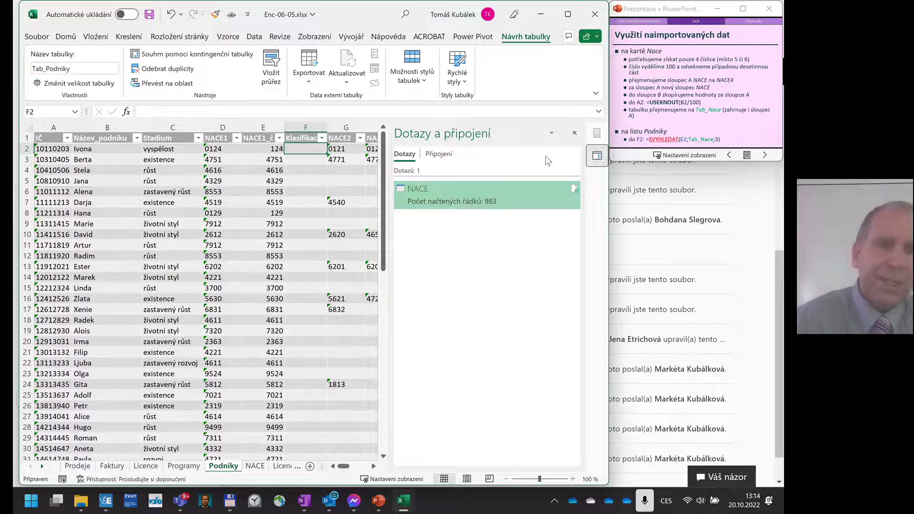
text(=)
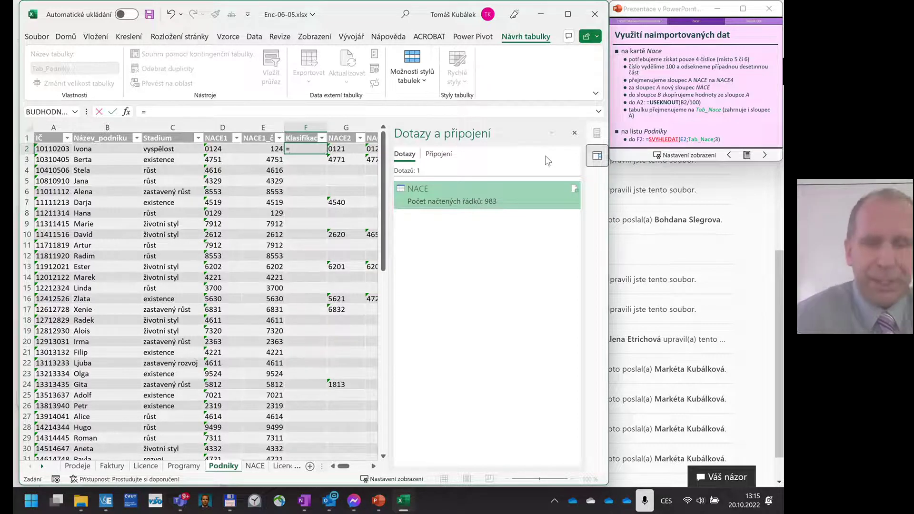
text(Svy)
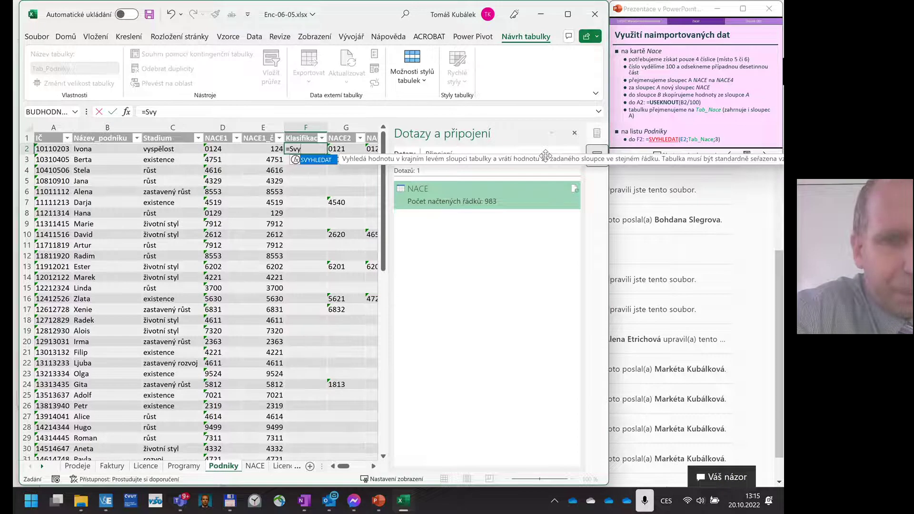
key(Tab)
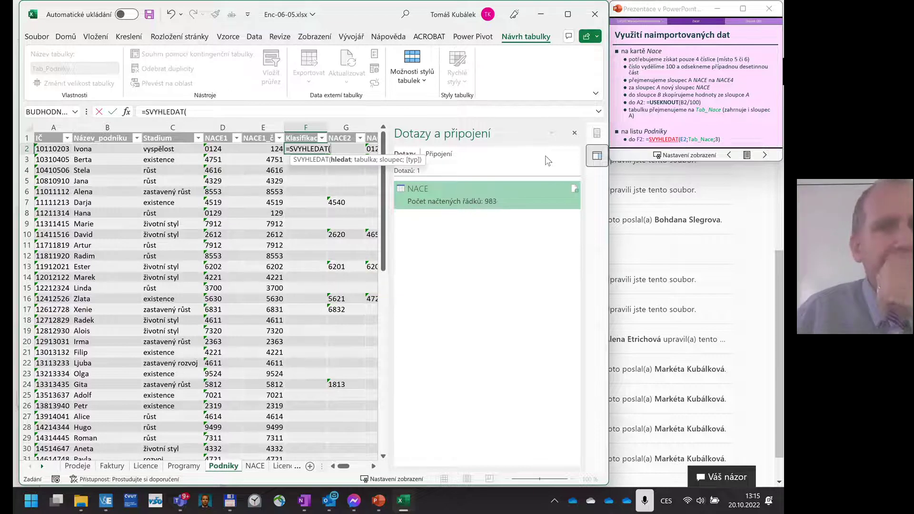
Give SVYHLEDAT the arguments E2, Tab_NACE and column index 3
click(267, 149)
text(;)
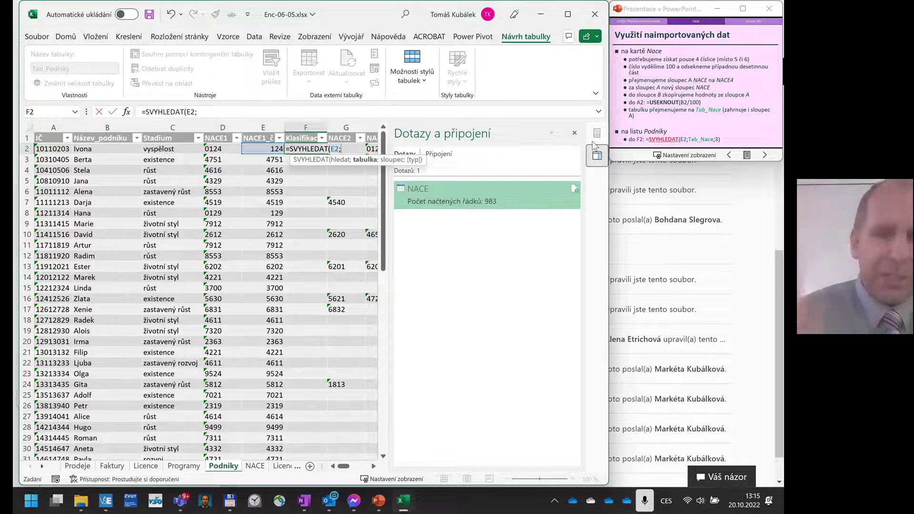
text(Ta)
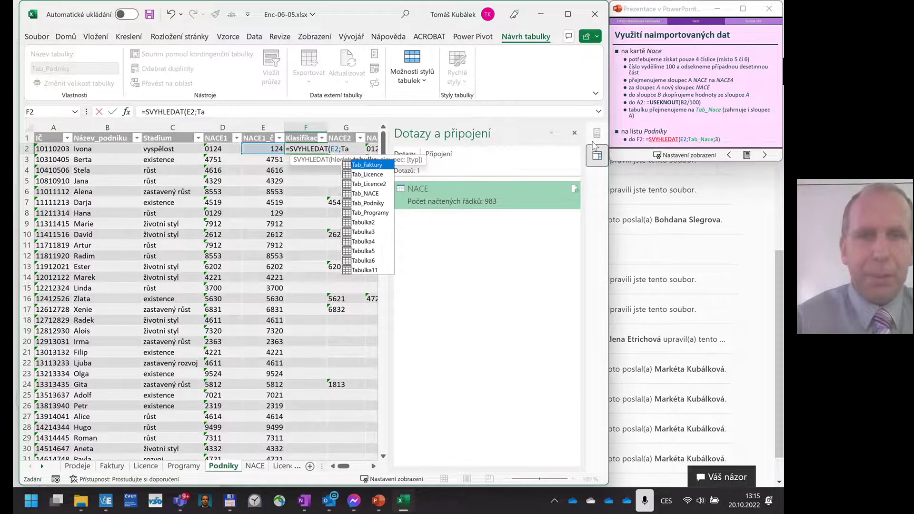
key(Down)
key(Down)
key(Down)
key(Down)
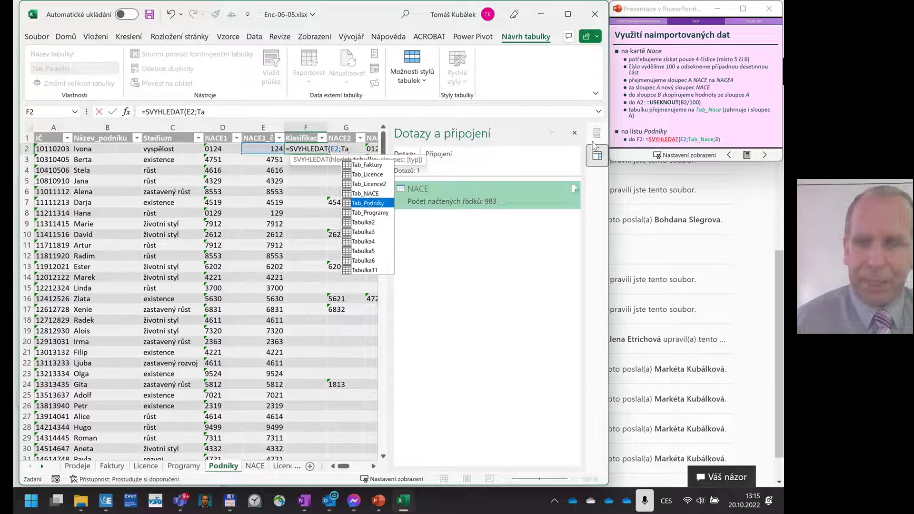
key(Up)
key(Tab)
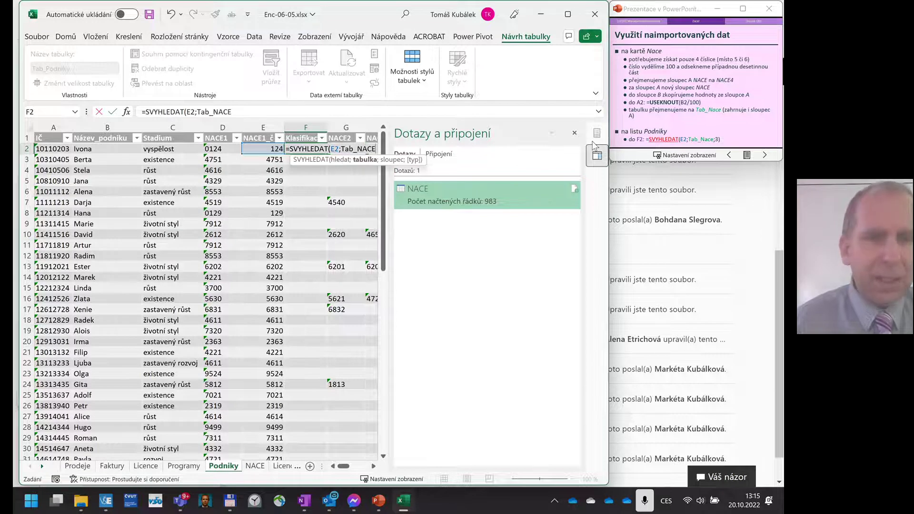
text(;)
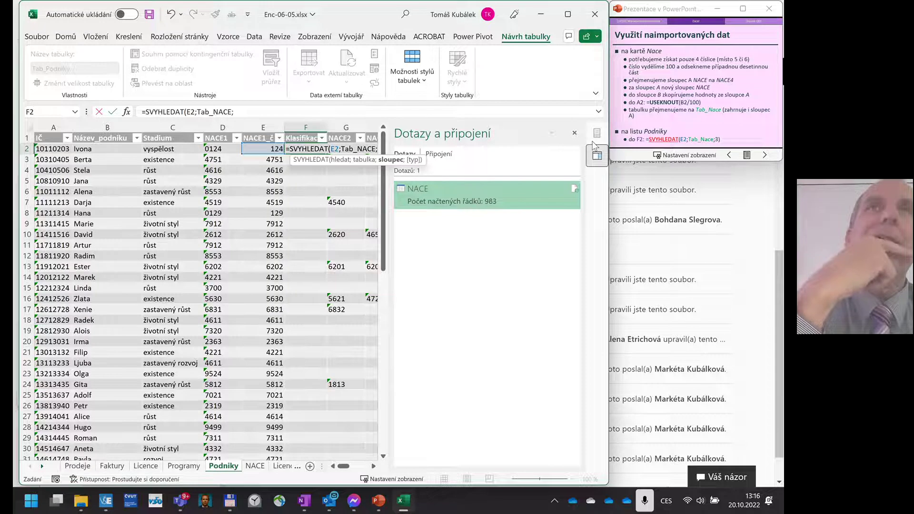
text(3)
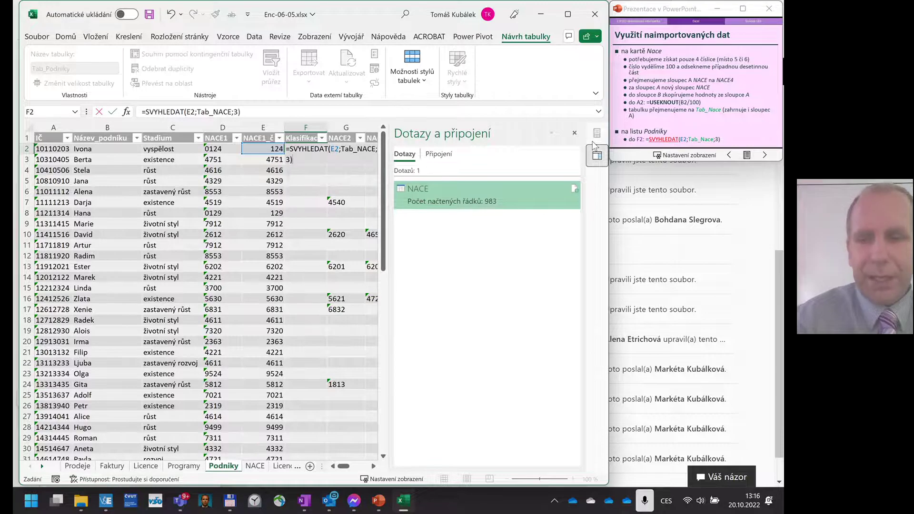
Confirm the lookup to fill Klasifikace1, autofit column F, close the queries pane and advance slides
key(Return)
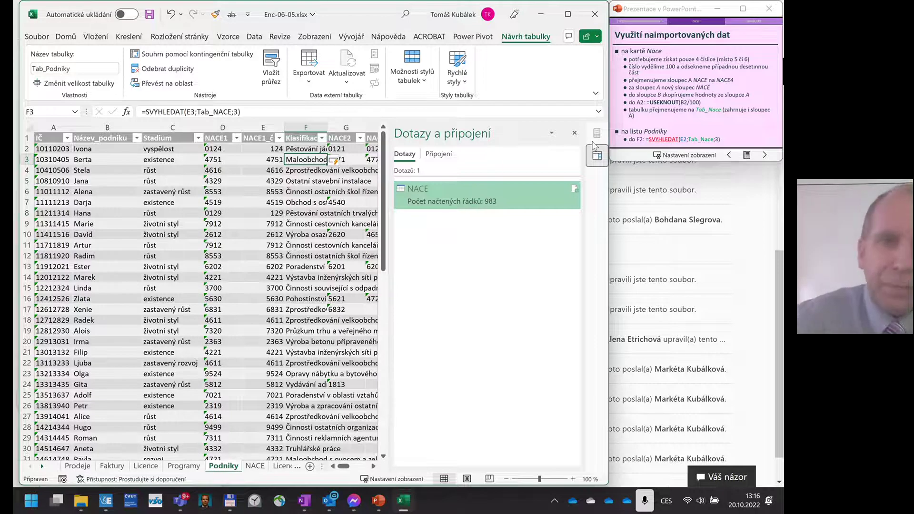
double_click(326, 127)
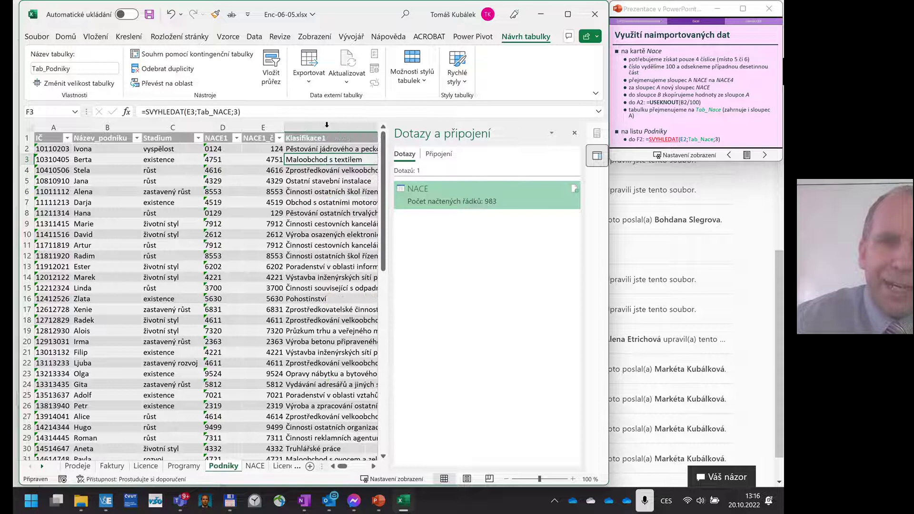
click(373, 466)
click(373, 466)
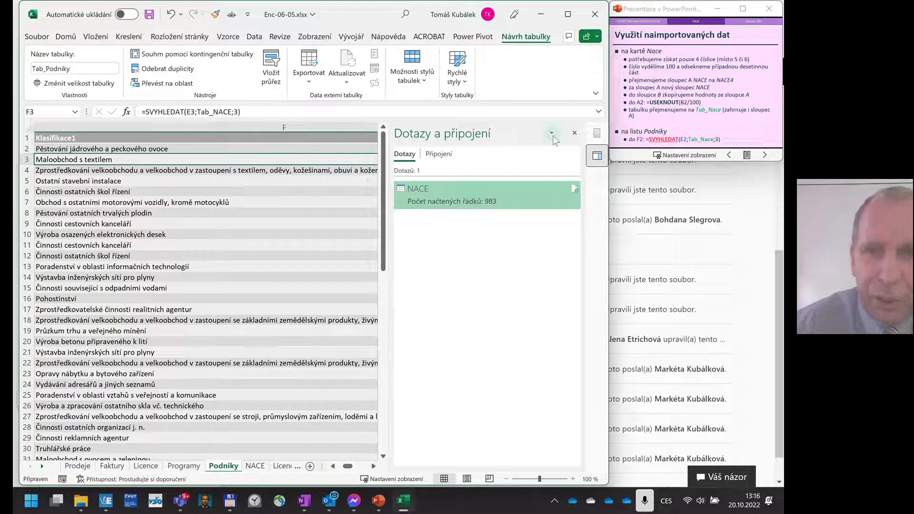
click(574, 134)
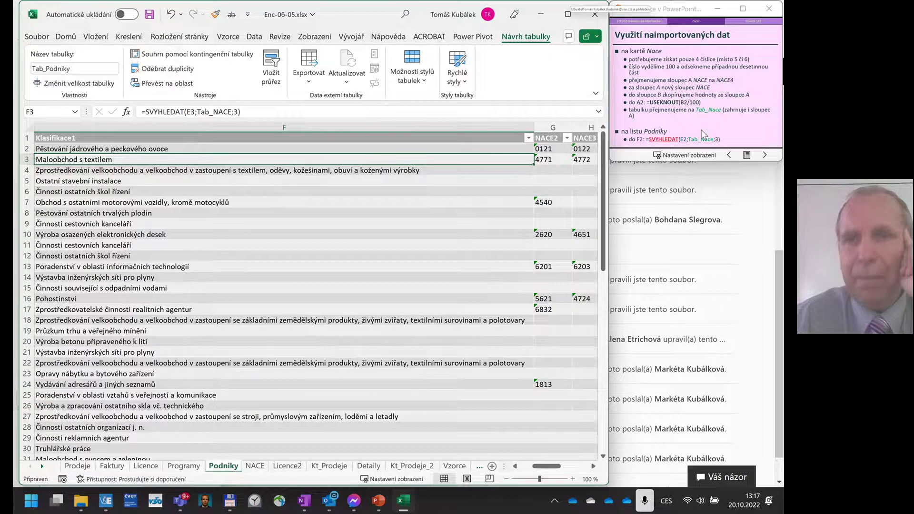
click(702, 135)
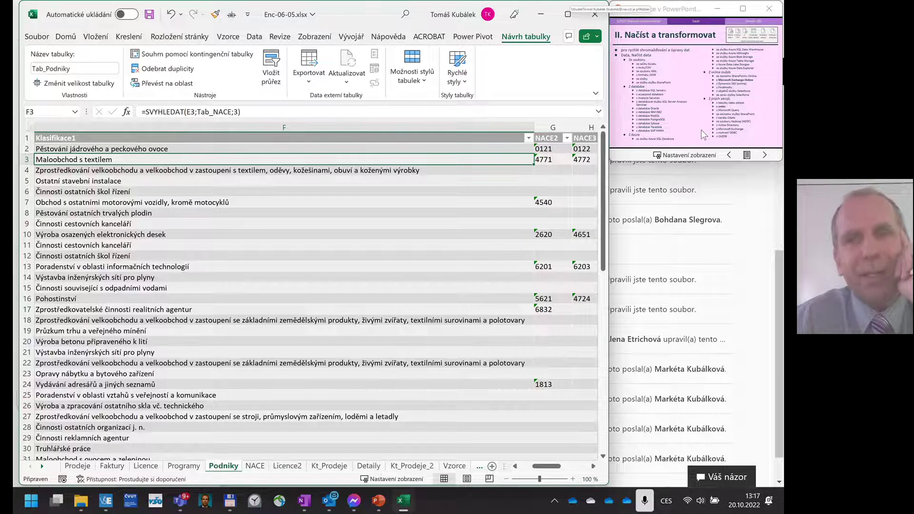
Advance the slides to web import and bring up the Edge window, restored down
click(702, 134)
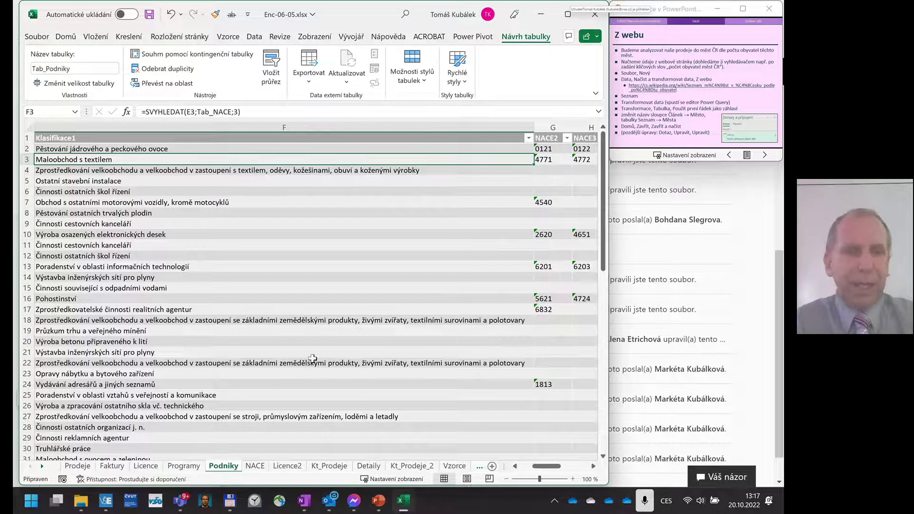
click(106, 502)
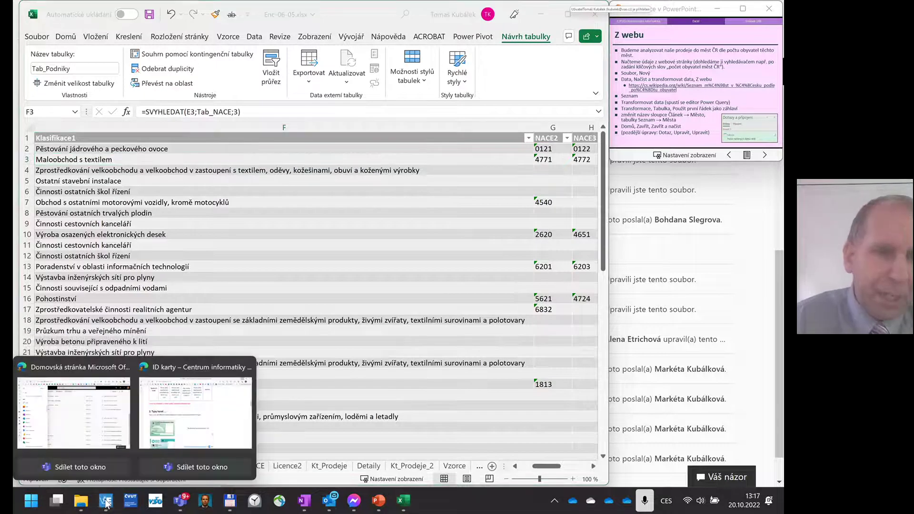
click(99, 421)
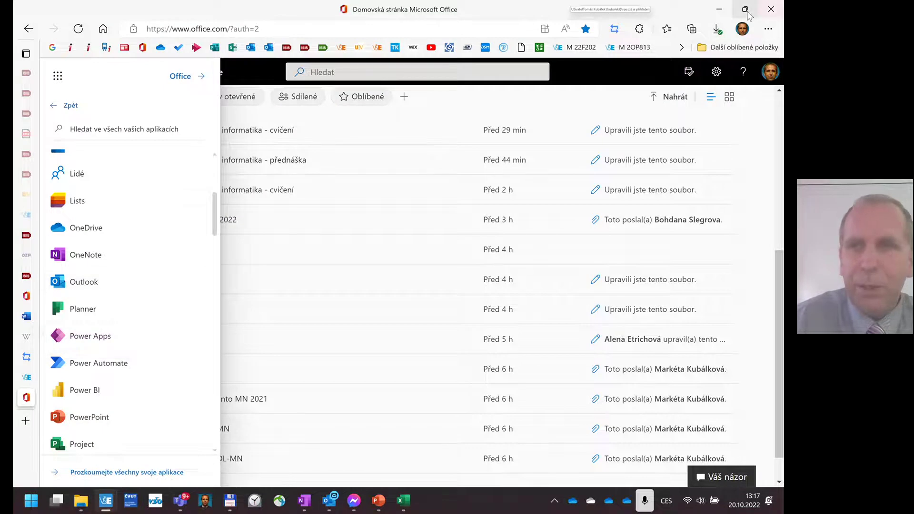
click(746, 10)
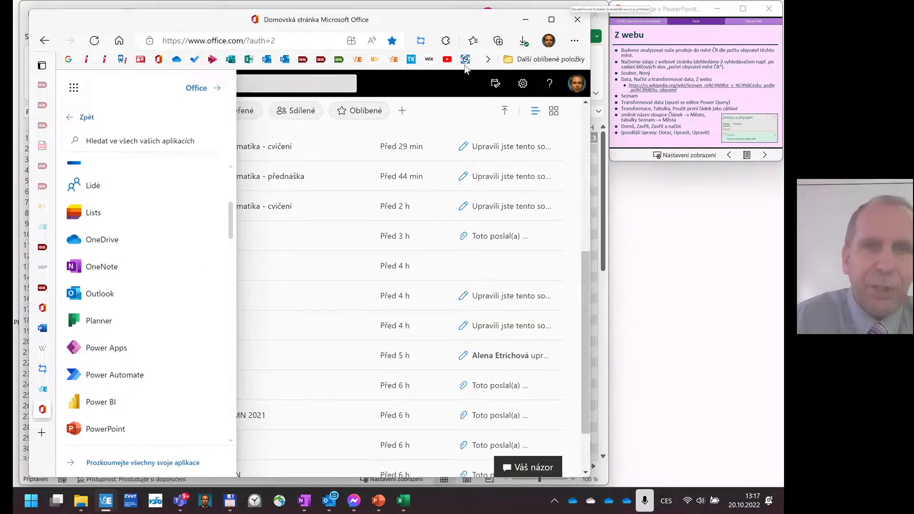
Load google.cz in a new Edge tab with the vertical tab list pinned
click(42, 434)
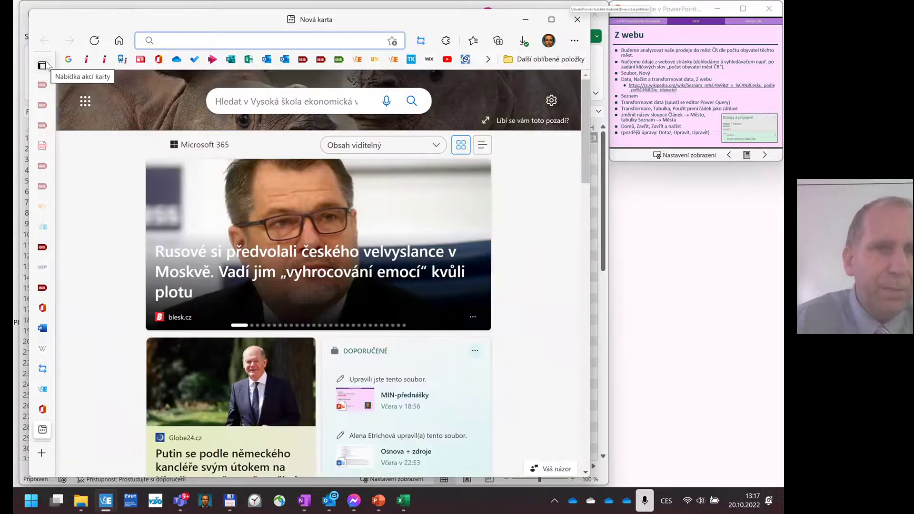
click(153, 65)
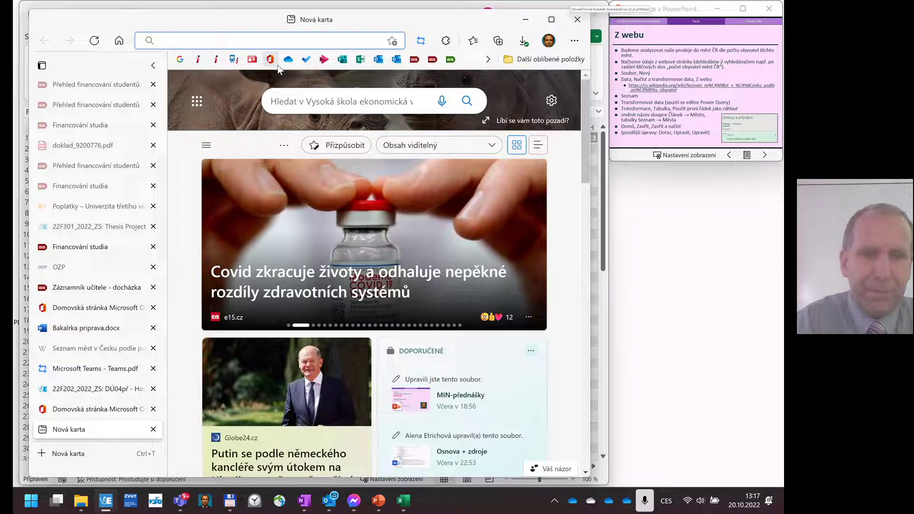
text(go)
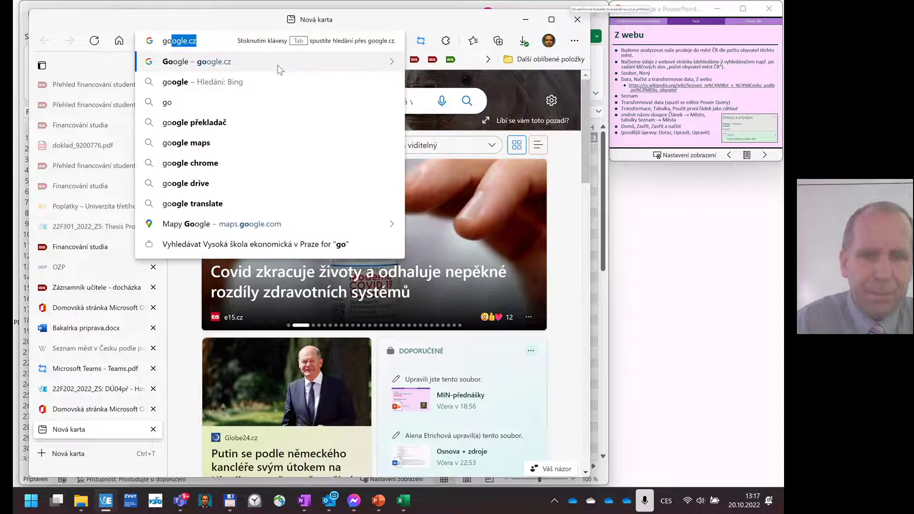
key(Return)
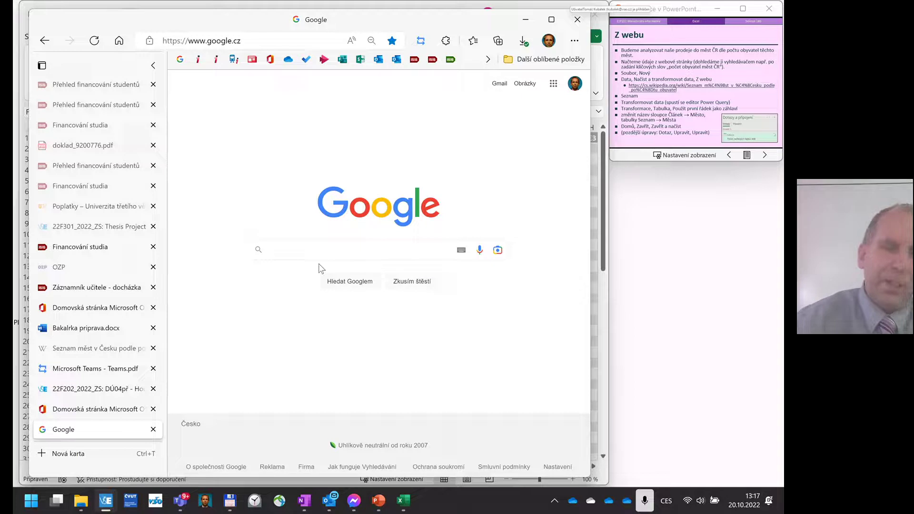
Search Google for 'počet obyvatel měst čr' using the suggested query
text(počet)
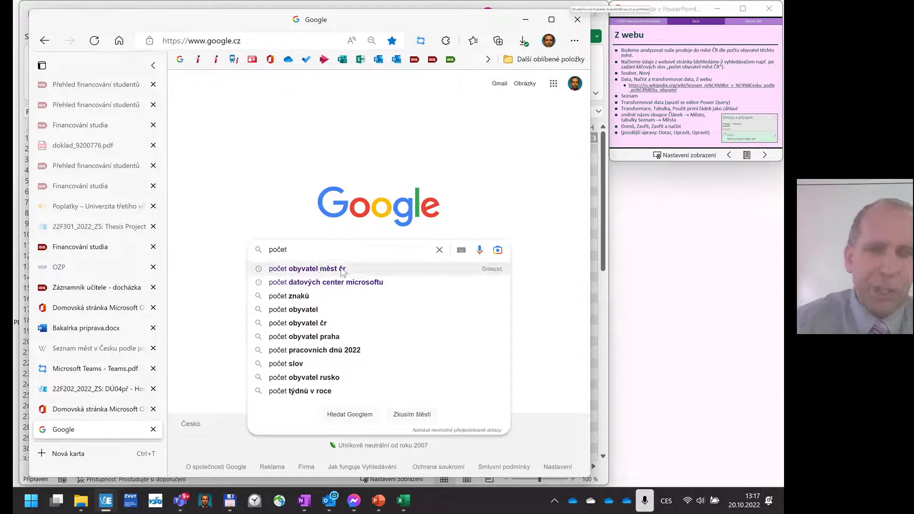
click(341, 269)
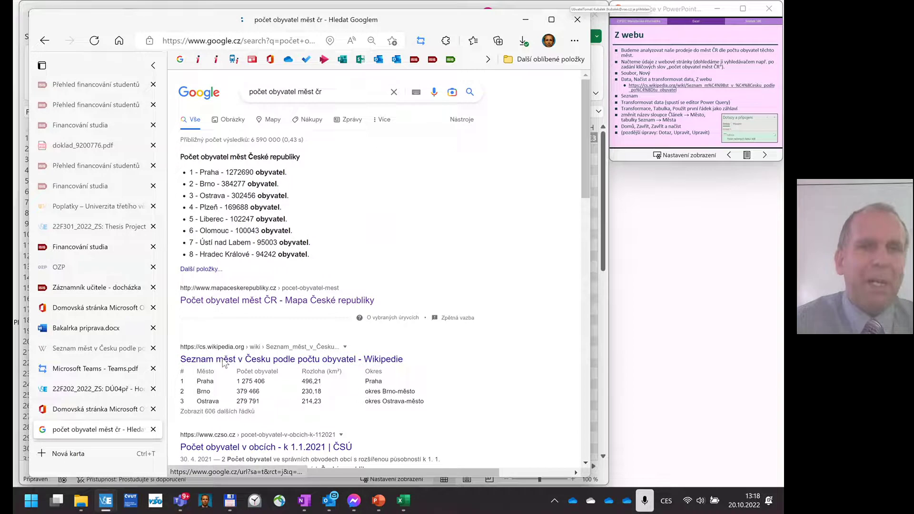
Open the Wikipedia list 'Seznam měst v Česku podle počtu obyvatel', enlarge the window, and scroll to its table
click(223, 361)
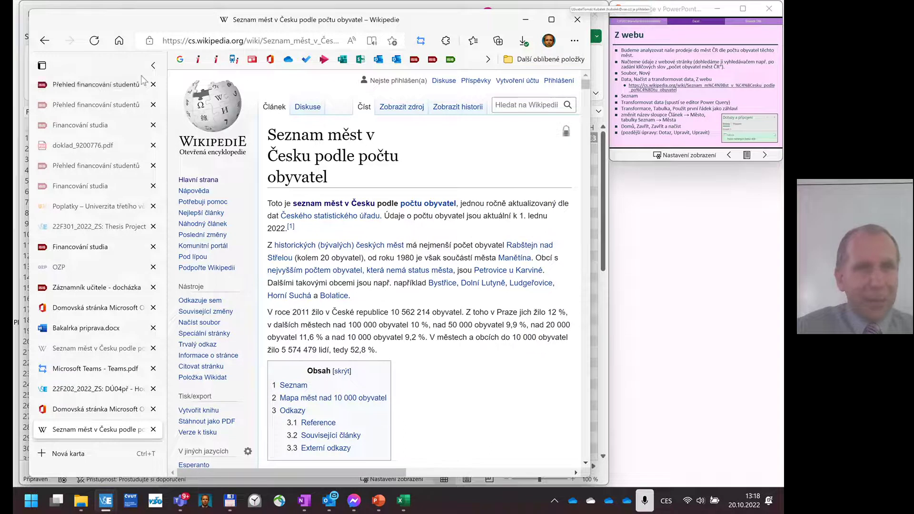
drag(166, 17, 153, 10)
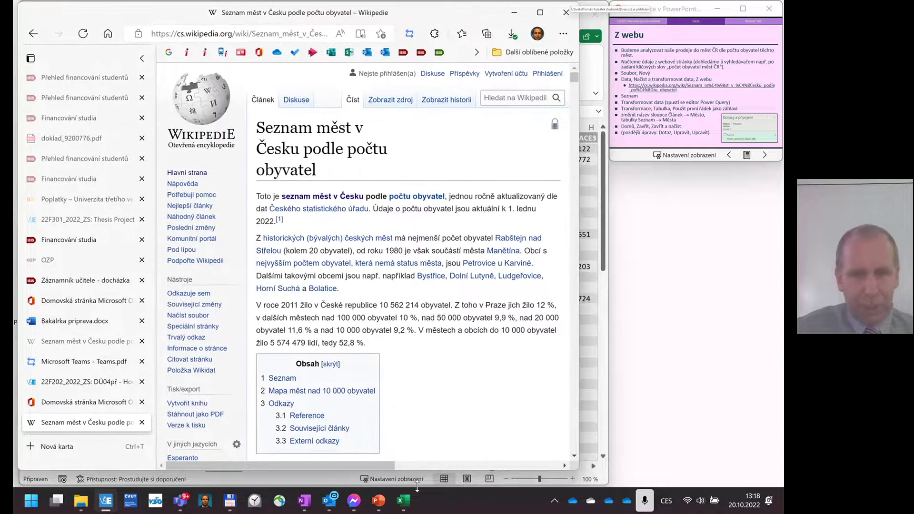
drag(553, 470, 553, 482)
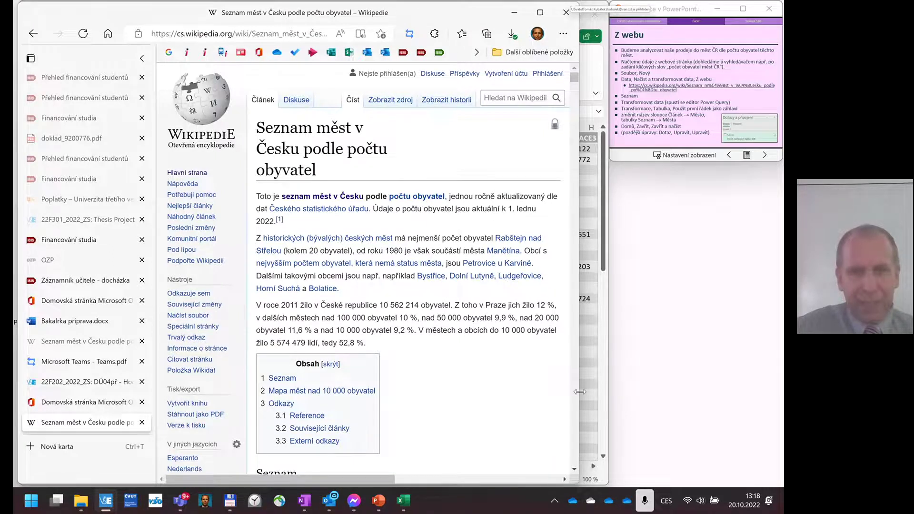
mouse_move(579, 391)
mouse_down()
mouse_move(602, 392)
mouse_move(595, 393)
mouse_up()
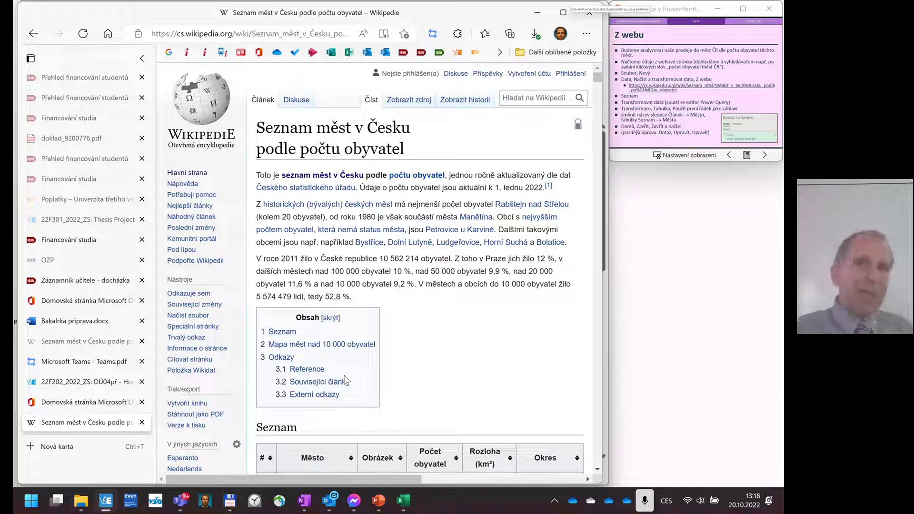
scroll(409, 334, down, 4)
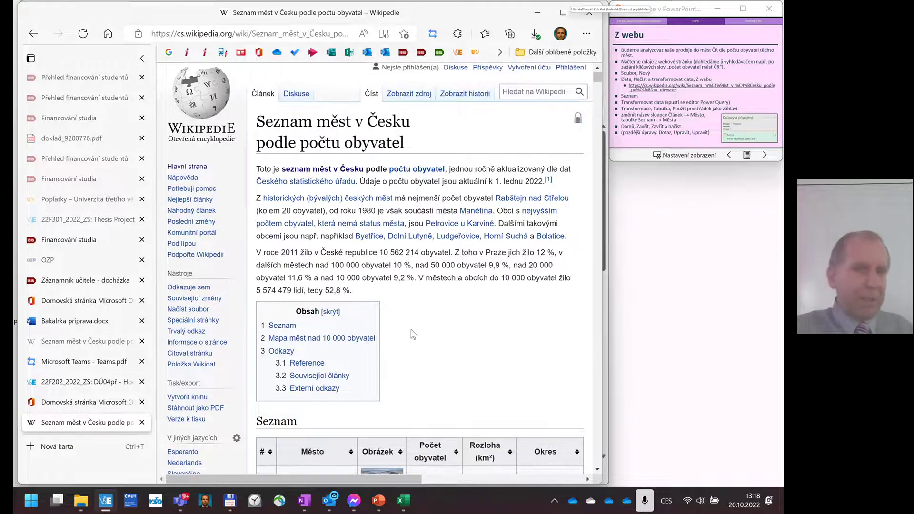
scroll(413, 334, down, 1)
scroll(413, 334, down, 1)
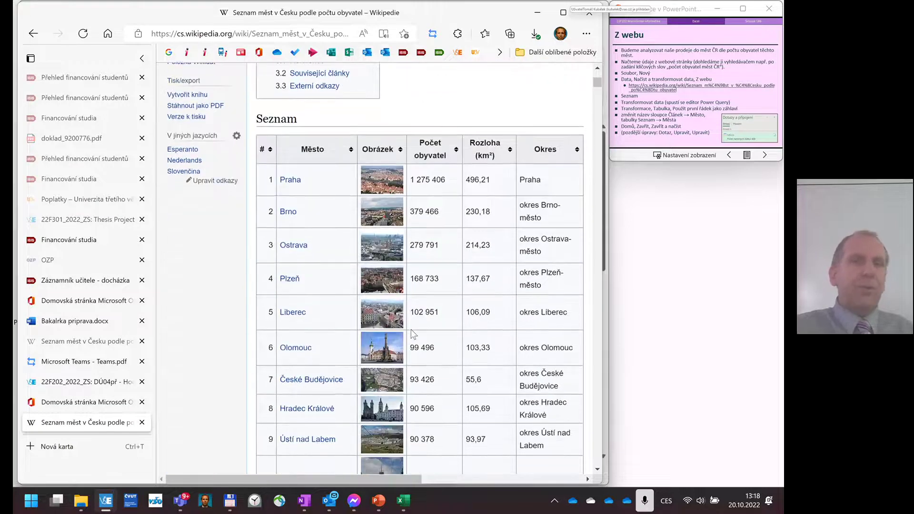
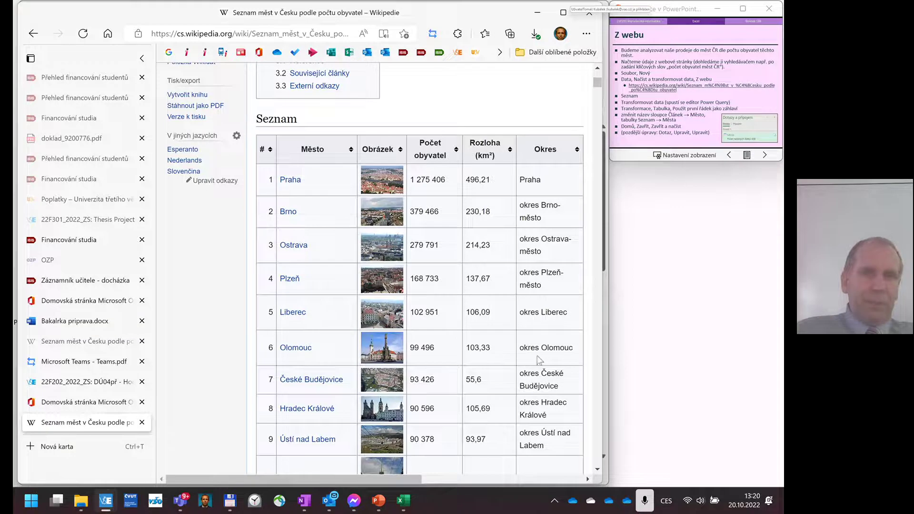
Scroll the Seznam town table down to its last row, 609 Přebuz with 77 inhabitants
scroll(317, 208, down, 5)
scroll(318, 208, down, 7)
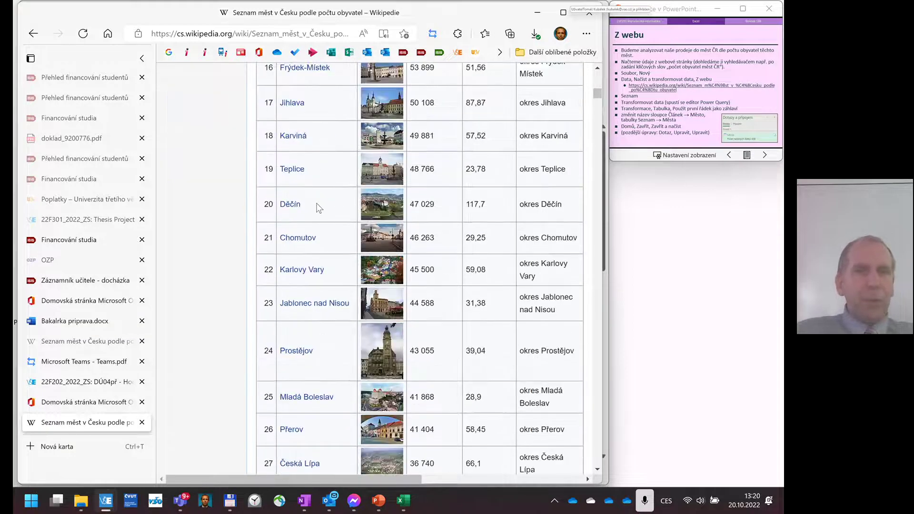
scroll(318, 207, down, 9)
scroll(319, 207, down, 8)
scroll(318, 207, down, 9)
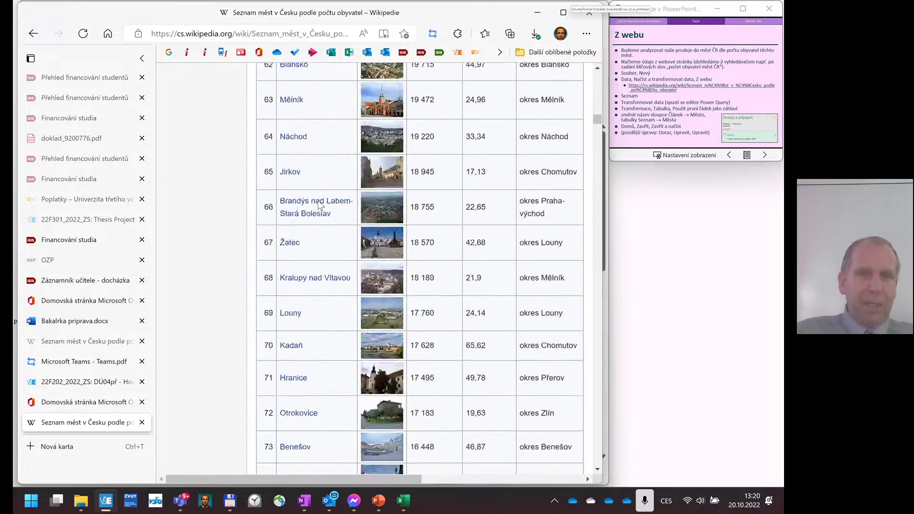
scroll(317, 207, down, 15)
scroll(318, 208, down, 9)
scroll(318, 208, down, 12)
scroll(319, 205, down, 15)
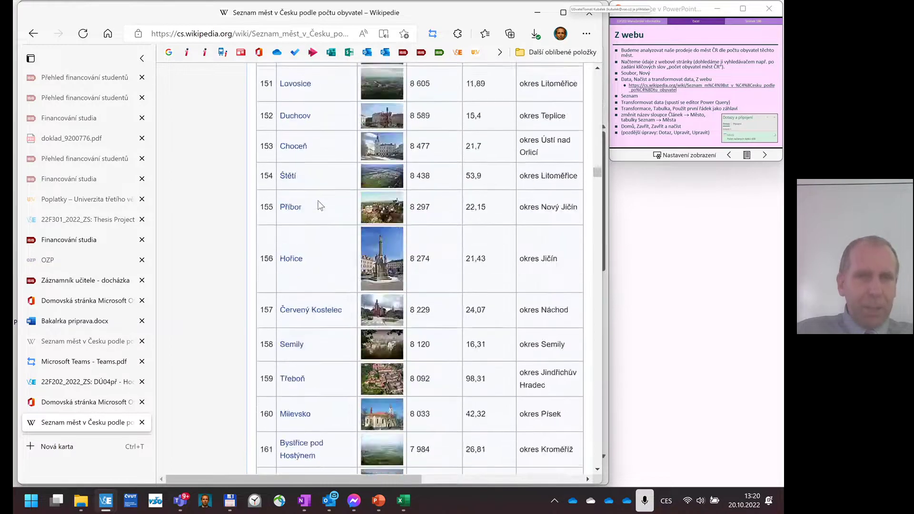
scroll(319, 205, down, 12)
scroll(319, 205, down, 18)
scroll(319, 205, down, 4)
scroll(319, 206, down, 6)
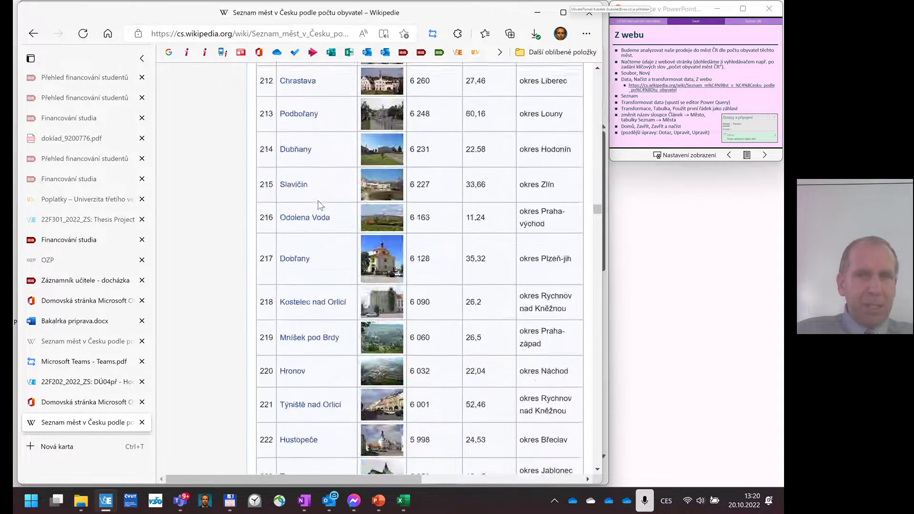
scroll(319, 206, down, 10)
scroll(319, 205, down, 11)
scroll(319, 205, down, 9)
scroll(318, 205, down, 8)
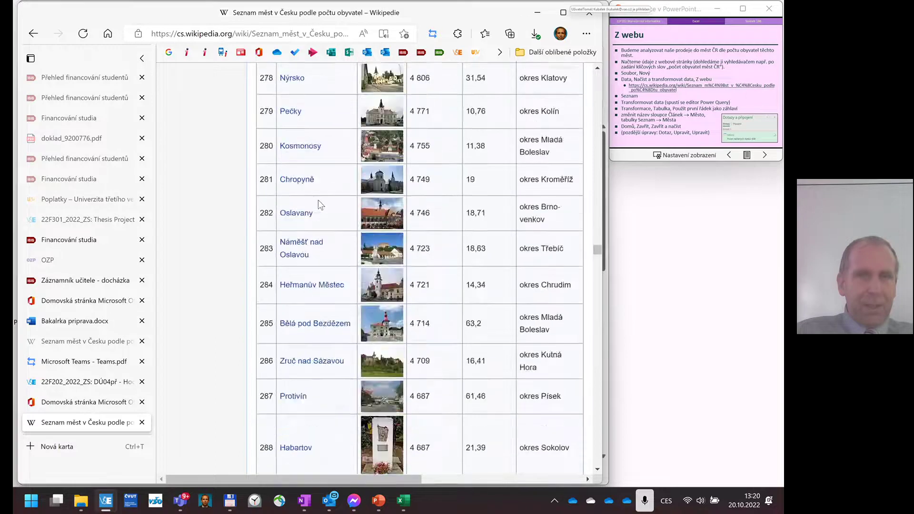
scroll(319, 205, down, 13)
scroll(319, 206, down, 13)
scroll(319, 206, down, 17)
scroll(319, 205, down, 8)
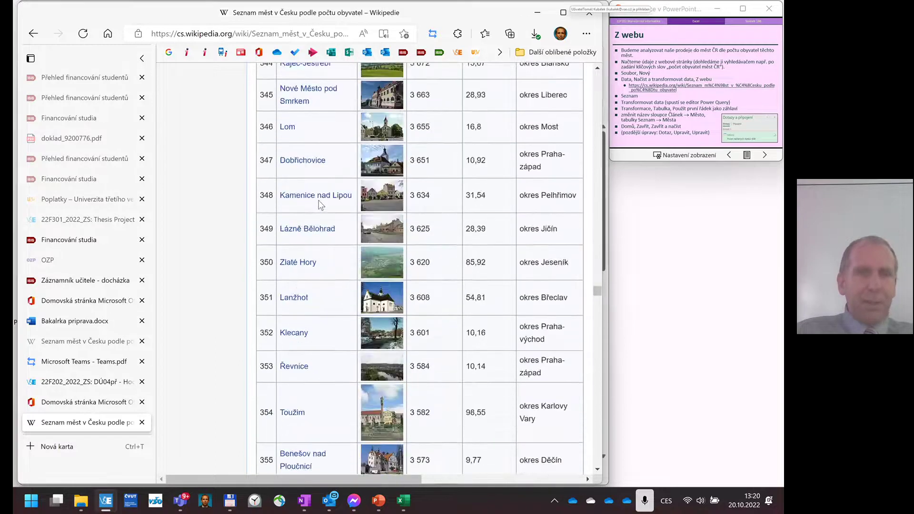
scroll(319, 206, down, 16)
scroll(319, 206, down, 19)
scroll(319, 205, down, 15)
scroll(319, 201, down, 19)
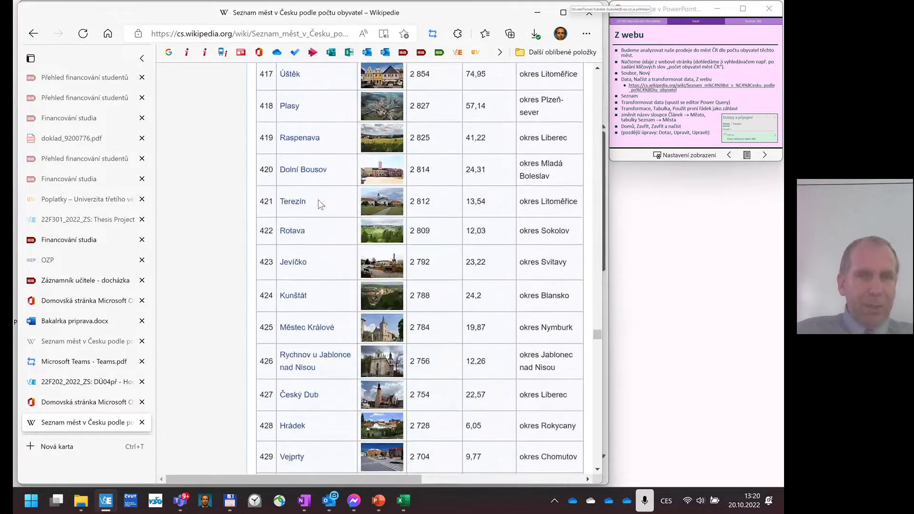
scroll(318, 201, down, 20)
scroll(319, 201, down, 16)
scroll(319, 200, down, 15)
scroll(319, 206, down, 8)
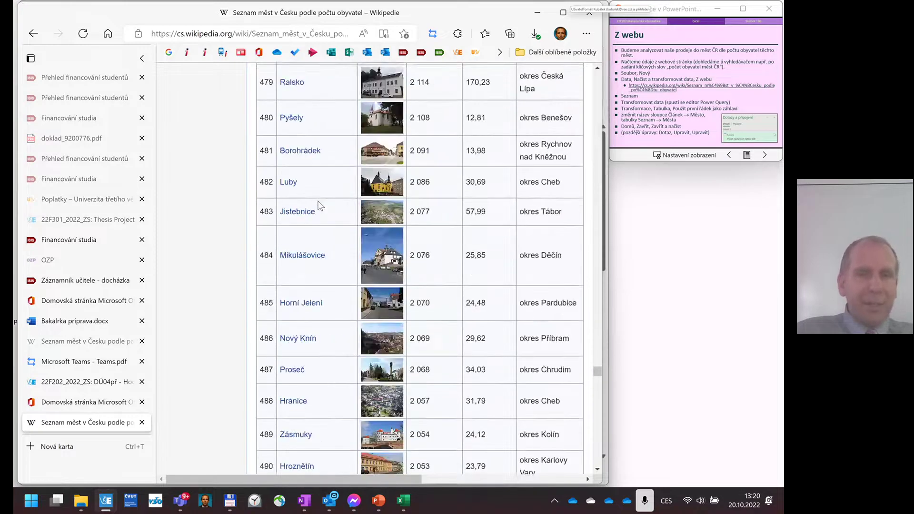
scroll(318, 206, down, 11)
scroll(319, 206, down, 20)
scroll(319, 206, down, 18)
scroll(317, 206, down, 14)
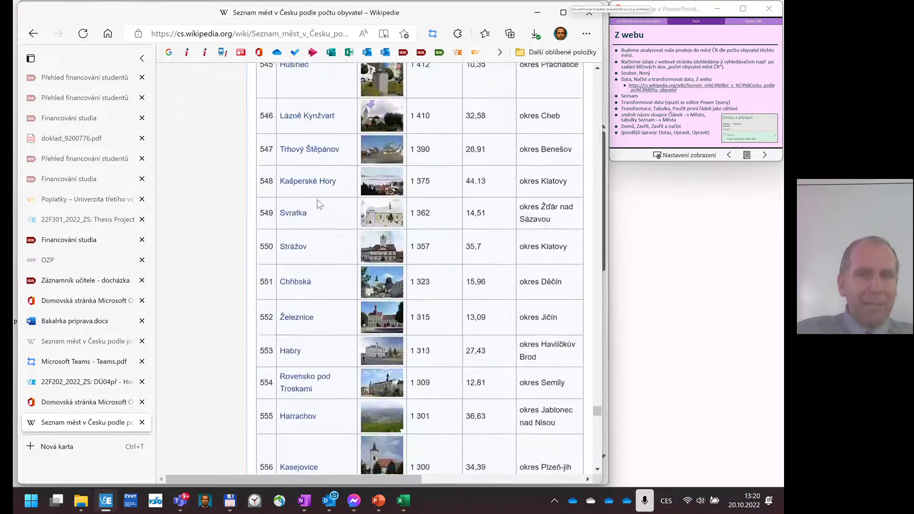
scroll(317, 205, down, 19)
scroll(318, 205, down, 19)
scroll(317, 204, down, 7)
scroll(317, 202, down, 8)
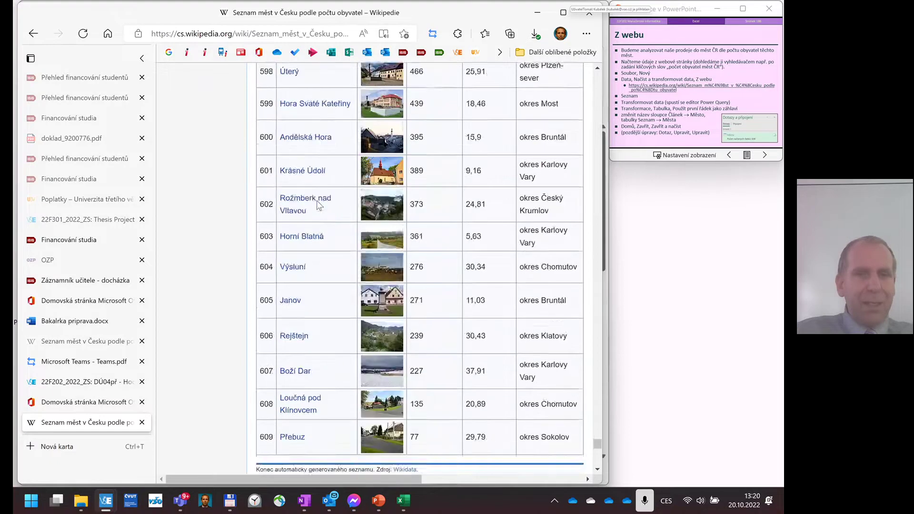
scroll(317, 203, down, 12)
scroll(316, 203, up, 5)
scroll(318, 204, up, 4)
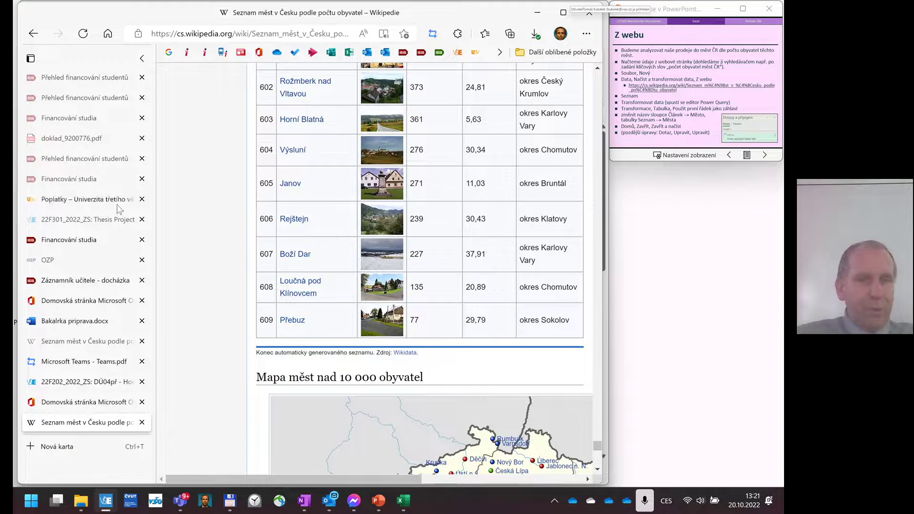
Scroll to the page bottom, select its URL, and return to Excel's Enc-06-05.xlsx Podniky sheet
scroll(317, 313, down, 1)
scroll(317, 314, down, 3)
scroll(317, 314, down, 2)
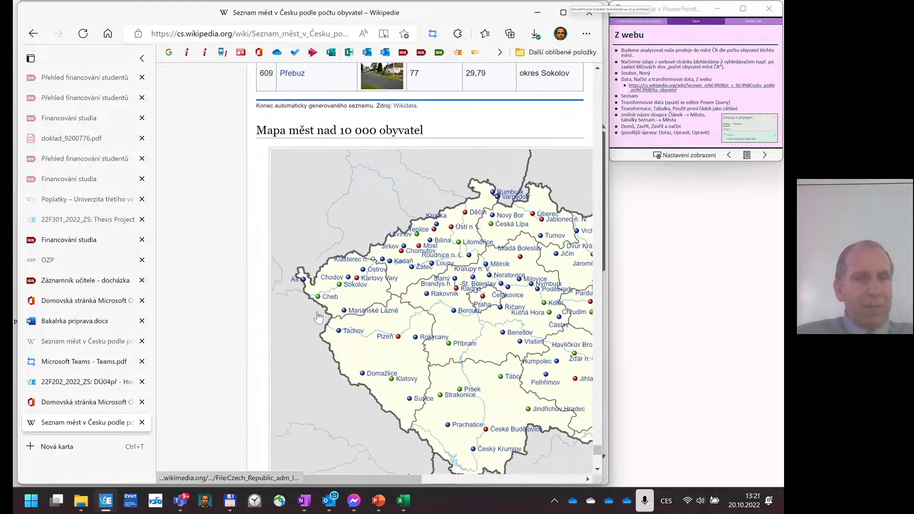
scroll(318, 316, down, 1)
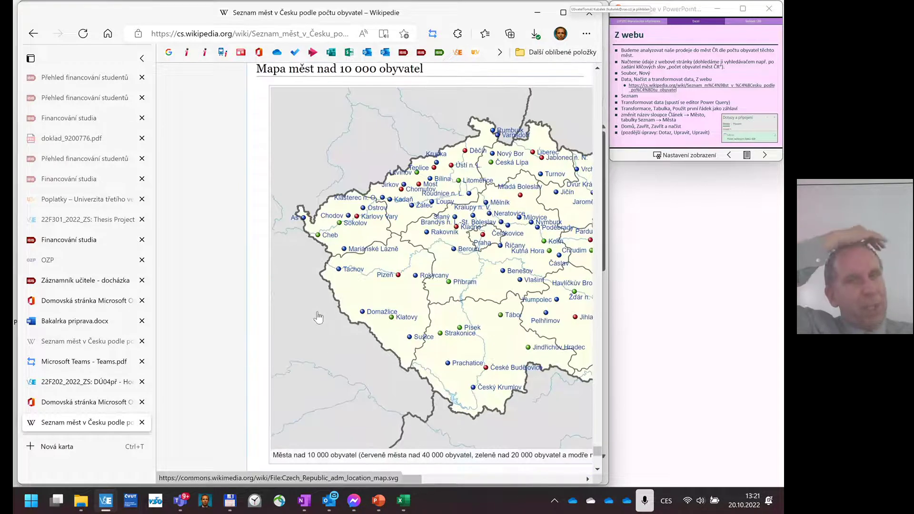
scroll(384, 266, down, 2)
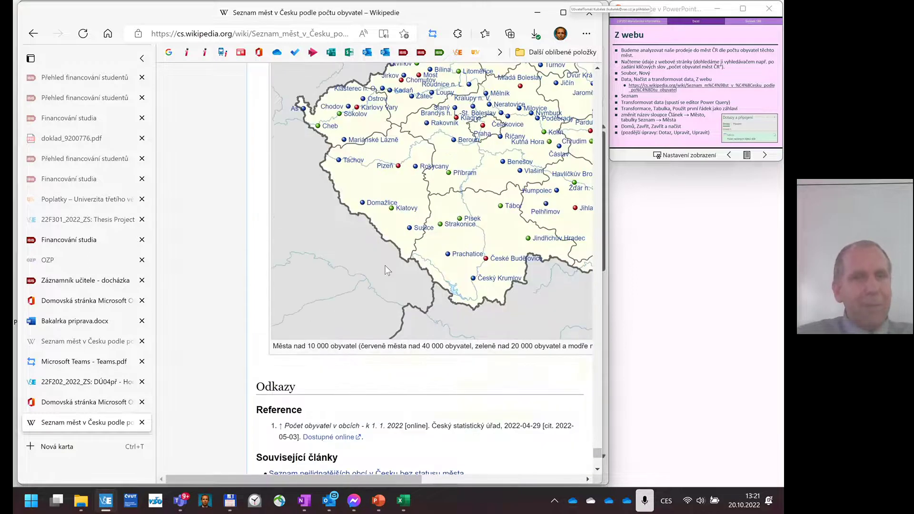
scroll(385, 267, down, 3)
scroll(386, 270, down, 4)
scroll(387, 270, down, 2)
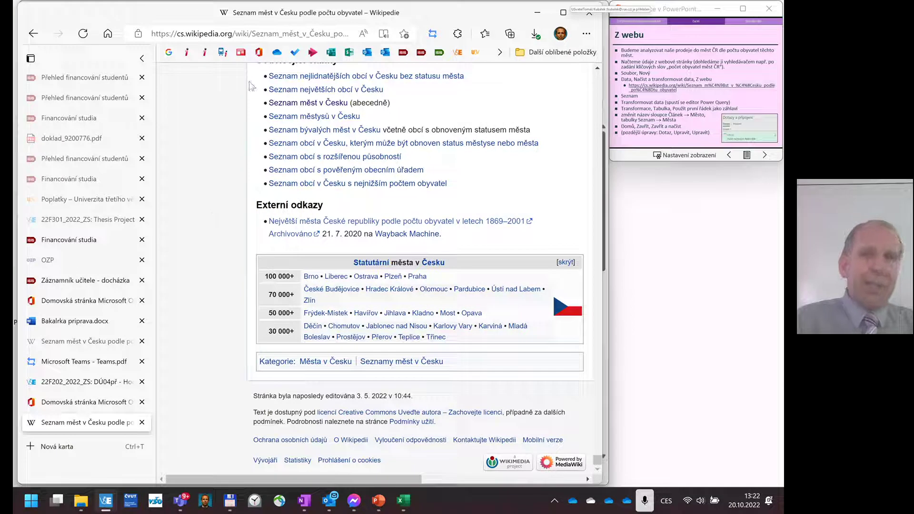
click(245, 35)
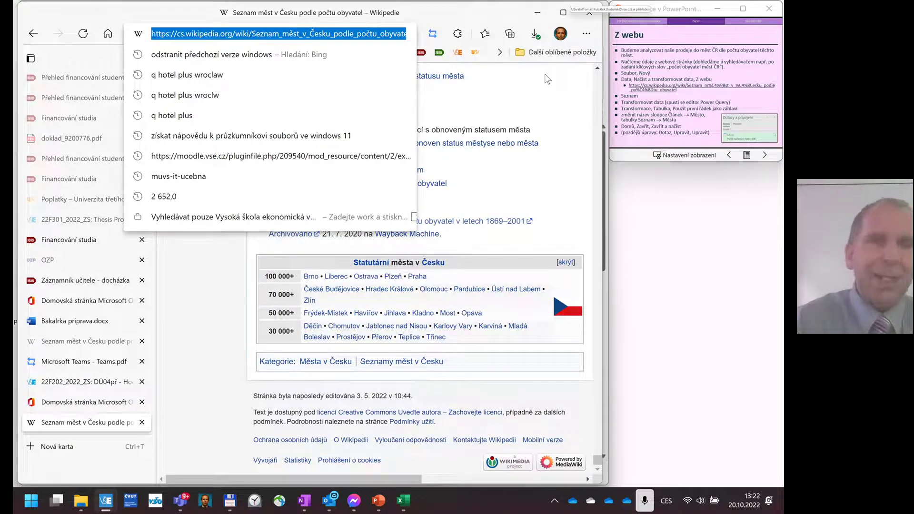
click(402, 500)
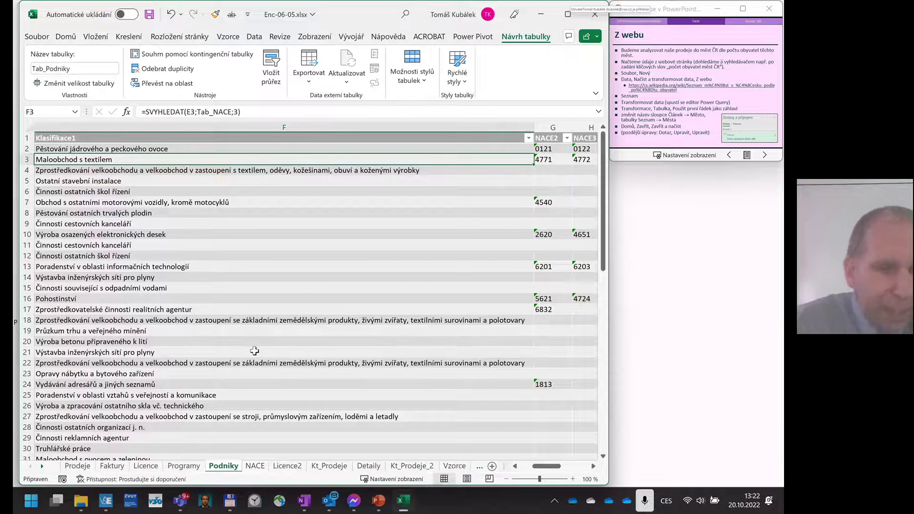
On the NACE sheet, start a Z webu import using the pasted Wikipedia URL
click(255, 467)
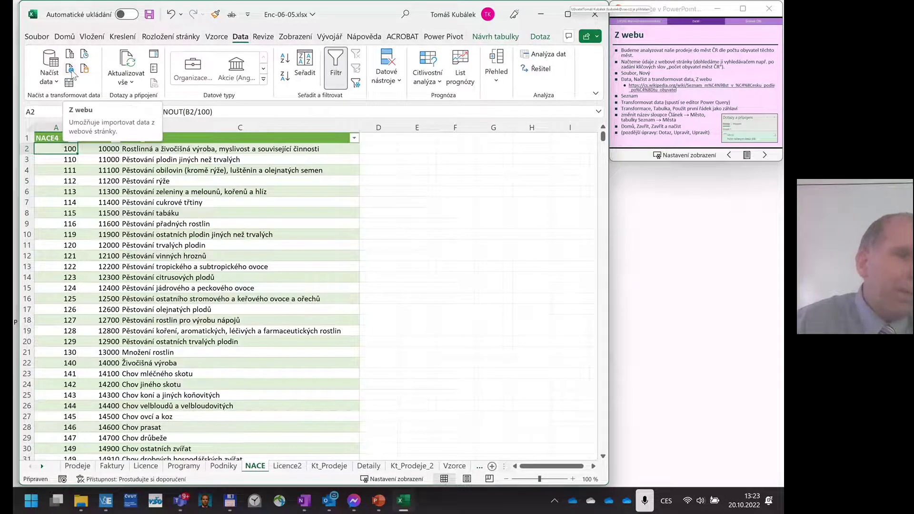
click(71, 71)
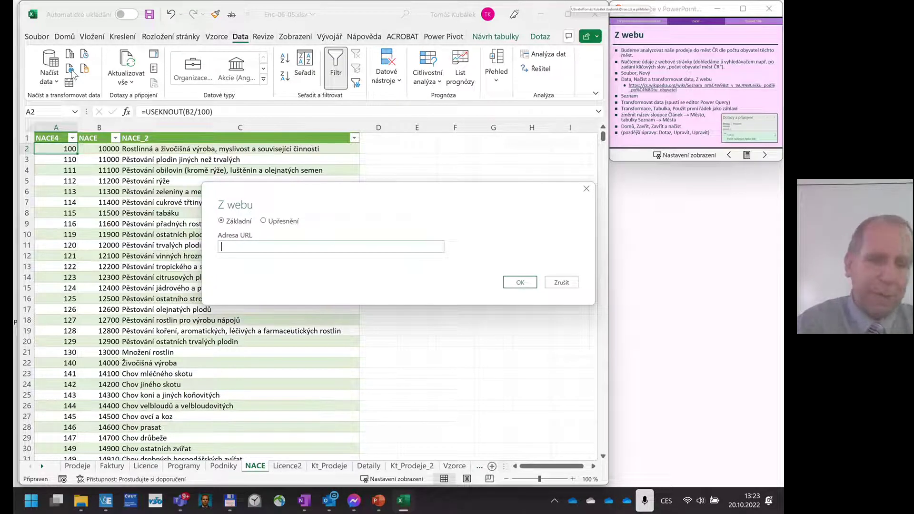
key(ctrl+v)
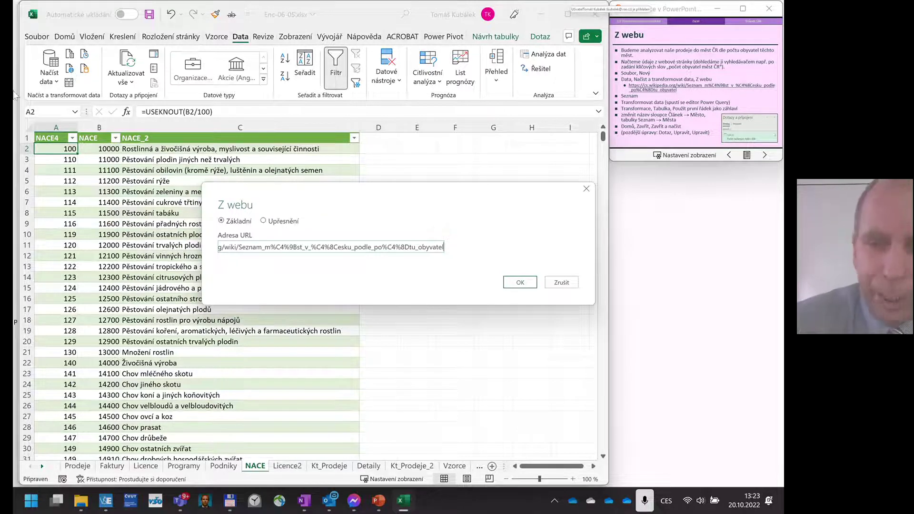
click(520, 282)
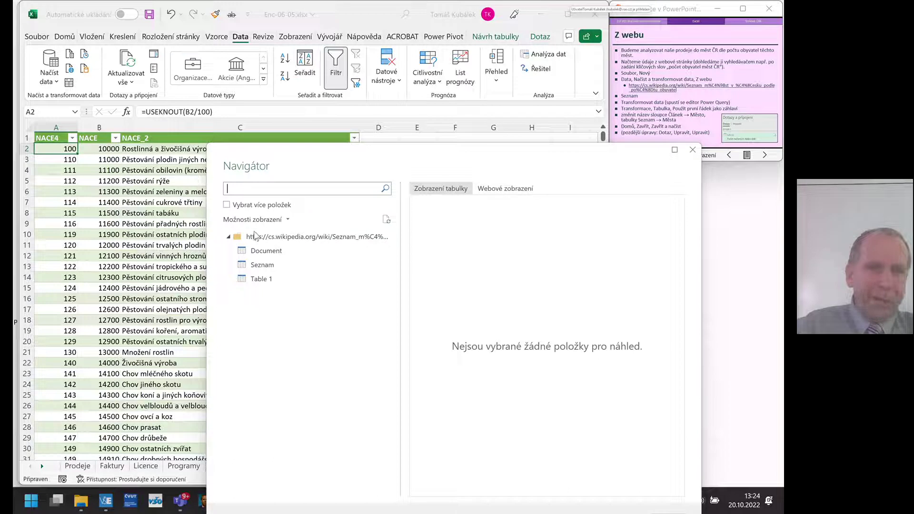
Preview the Document, Table 1 and Seznam items, then send Seznam to the Power Query Editor
click(268, 252)
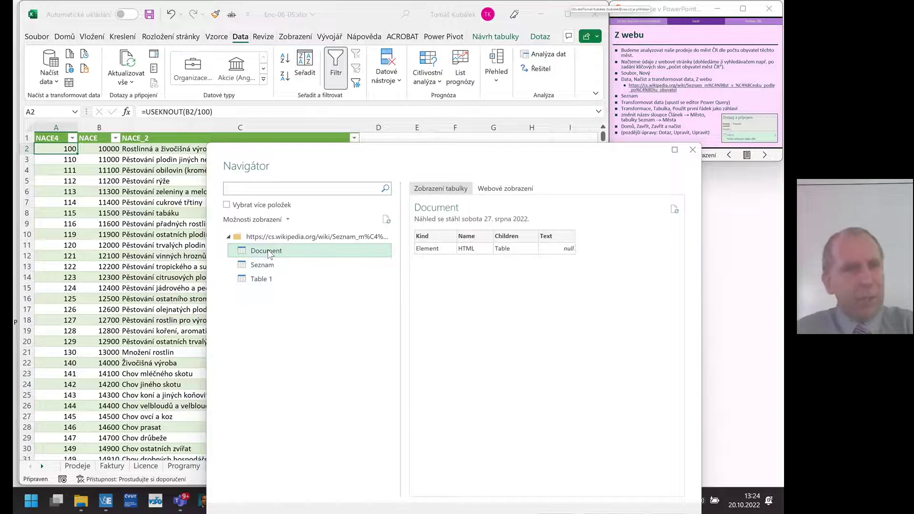
click(270, 280)
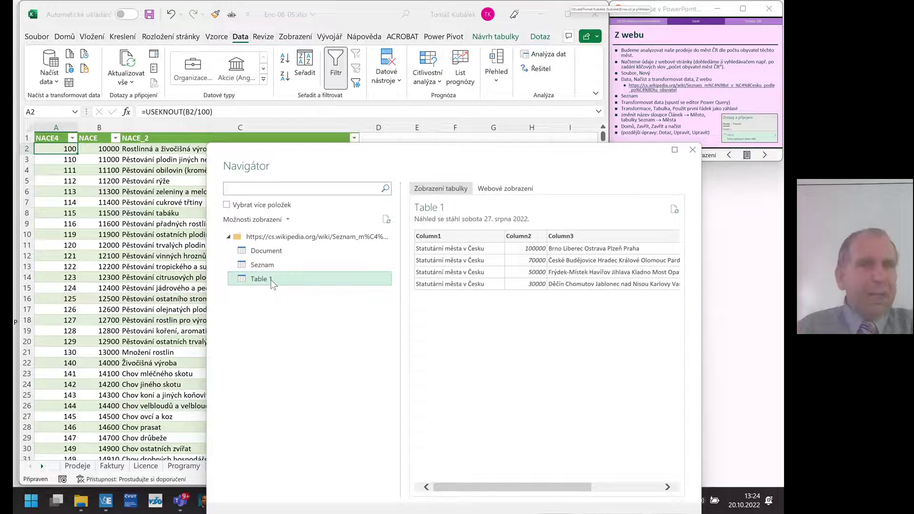
click(280, 270)
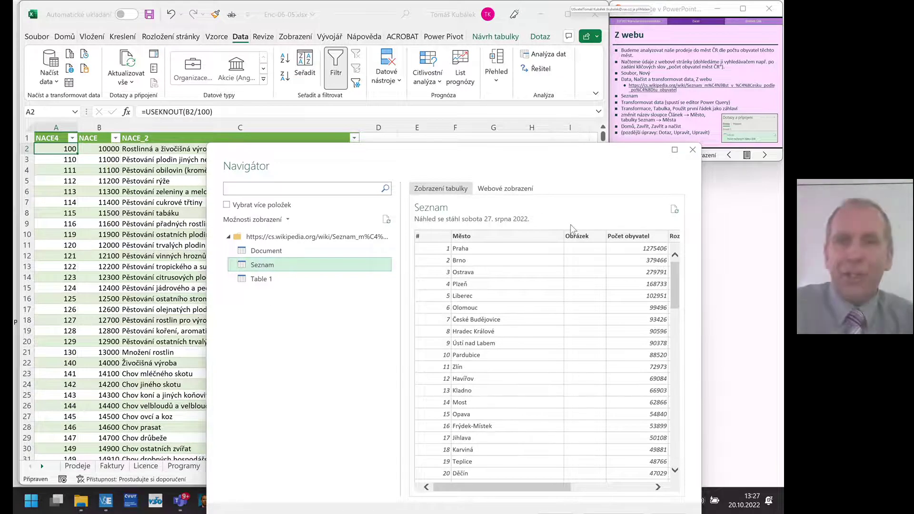
drag(483, 150, 378, 79)
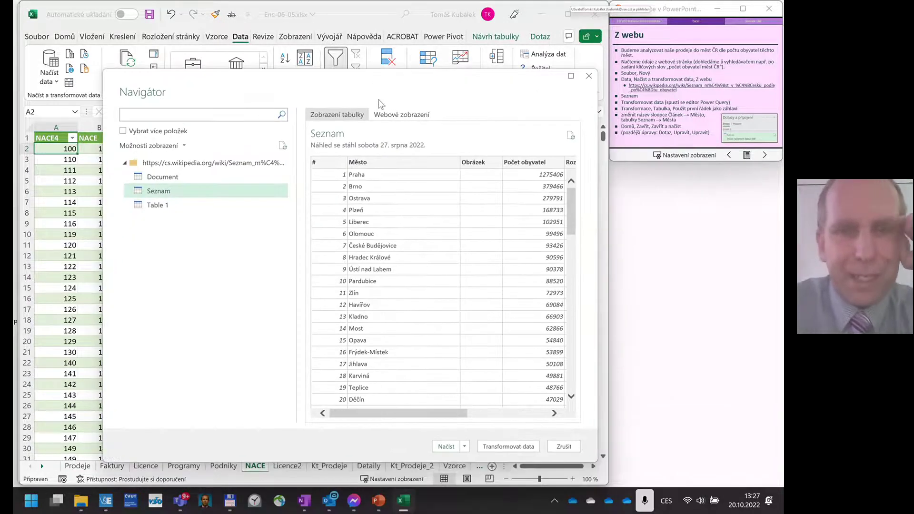
click(517, 449)
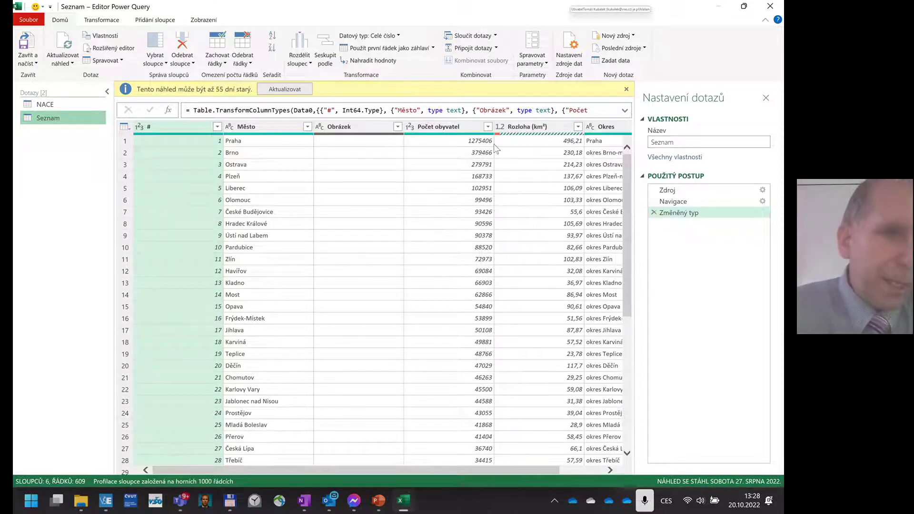
Rename the Seznam query to Města
double_click(53, 118)
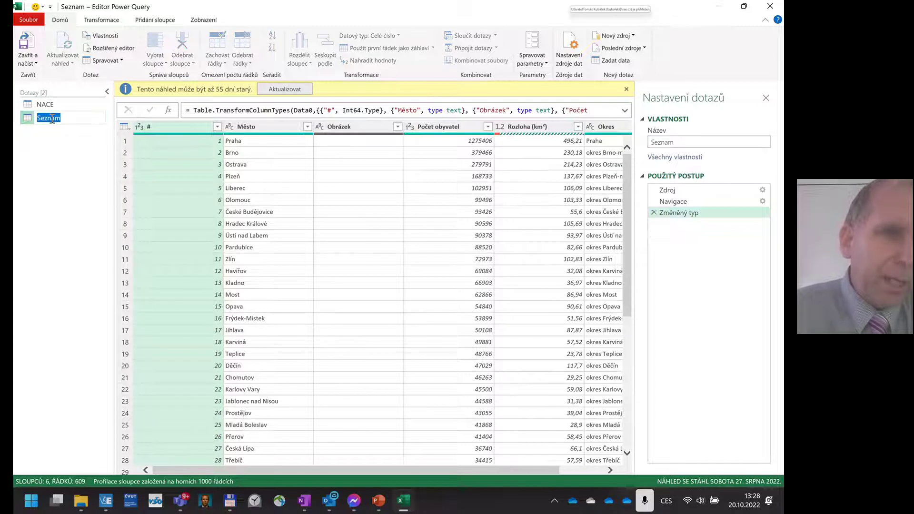
text(M)
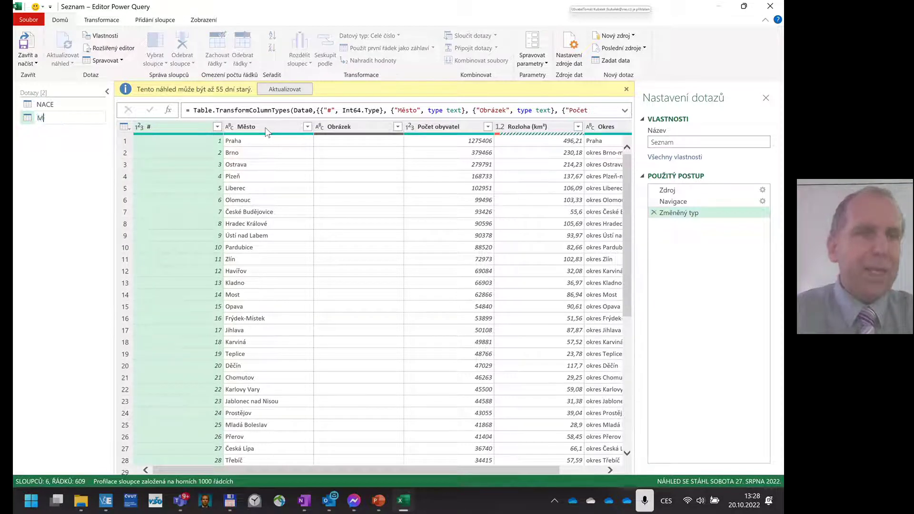
text(ěsta)
key(Return)
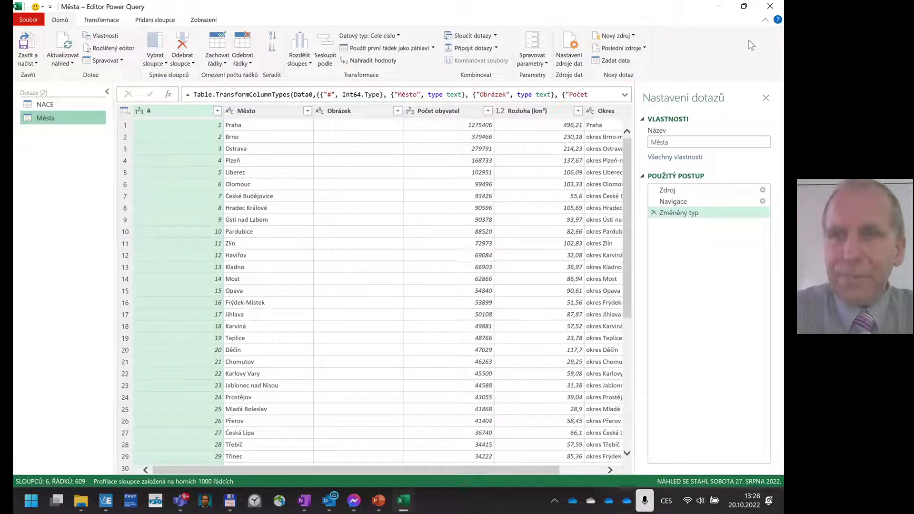
Advance the slides to Transformovat data, then move the Power Query editor top-left and enlarge it
click(744, 6)
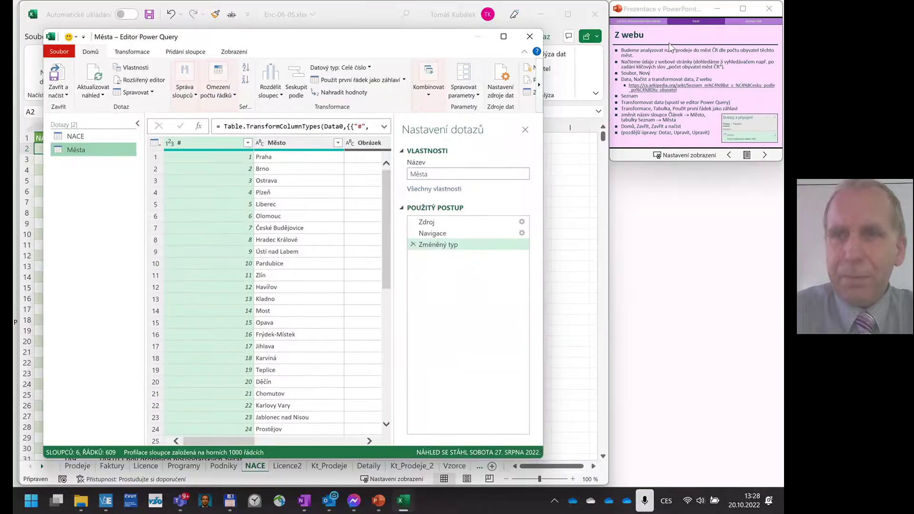
click(651, 54)
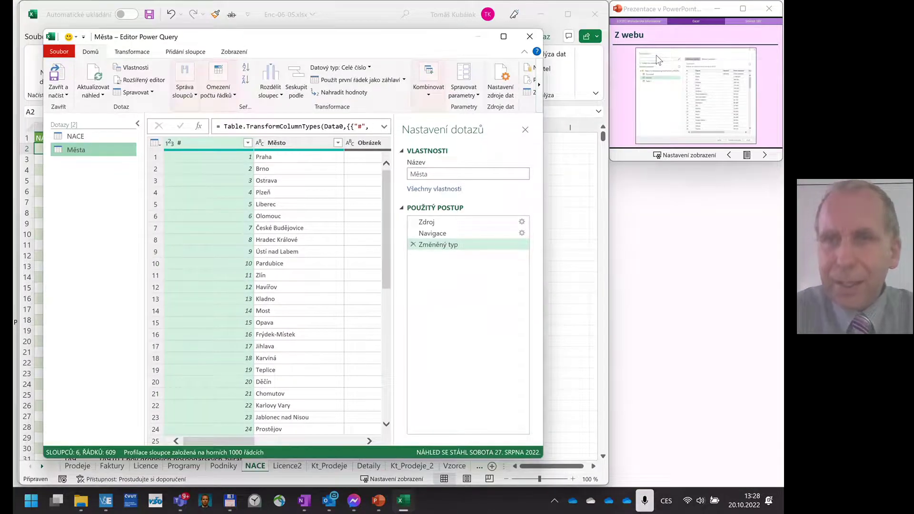
click(657, 58)
click(656, 56)
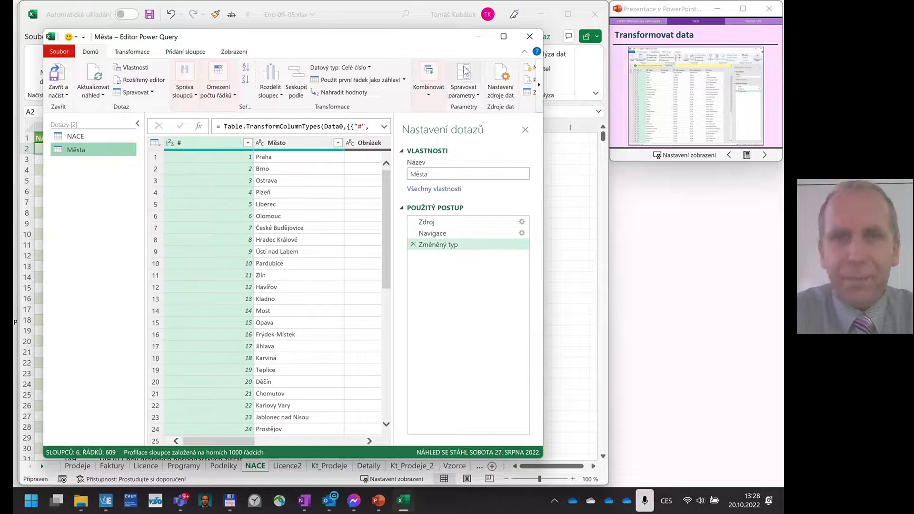
drag(390, 43, 363, 16)
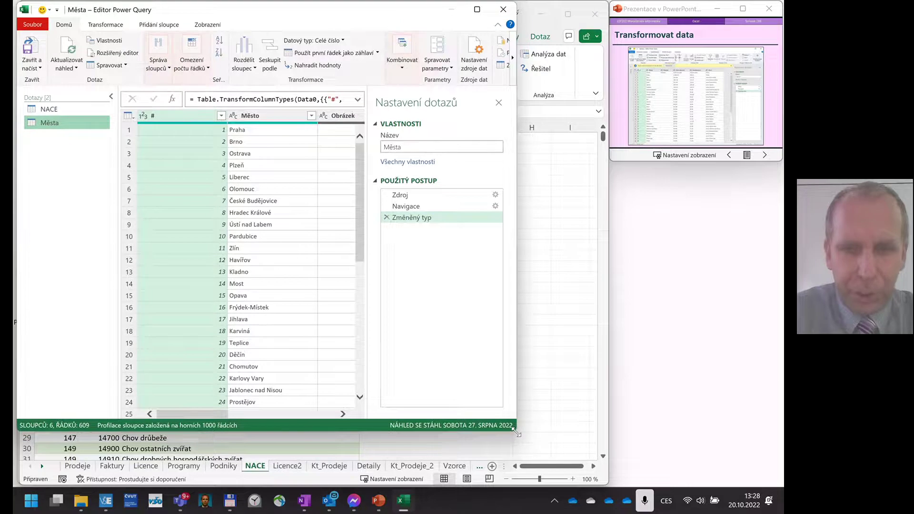
drag(515, 430, 603, 484)
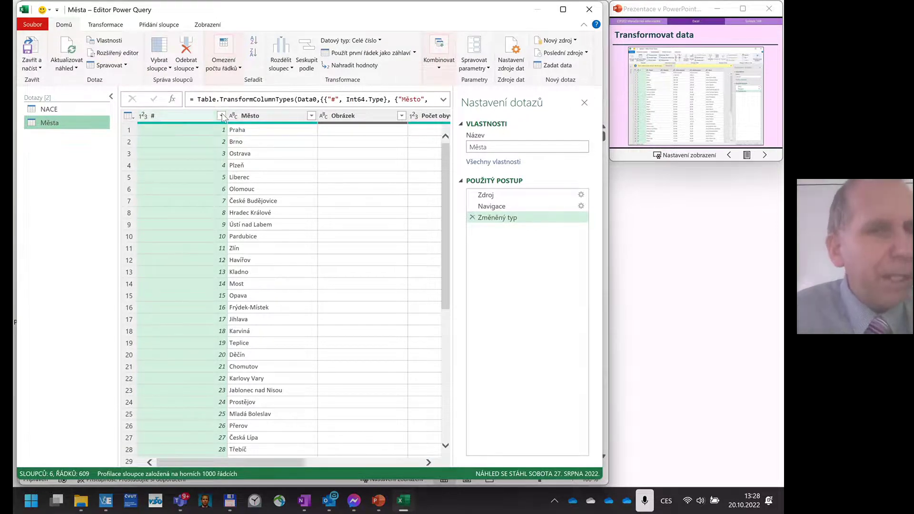
Remove the # and Obrázek columns, leaving Město, Počet obyvatel, Rozloha (km²) and Okres
right_click(177, 120)
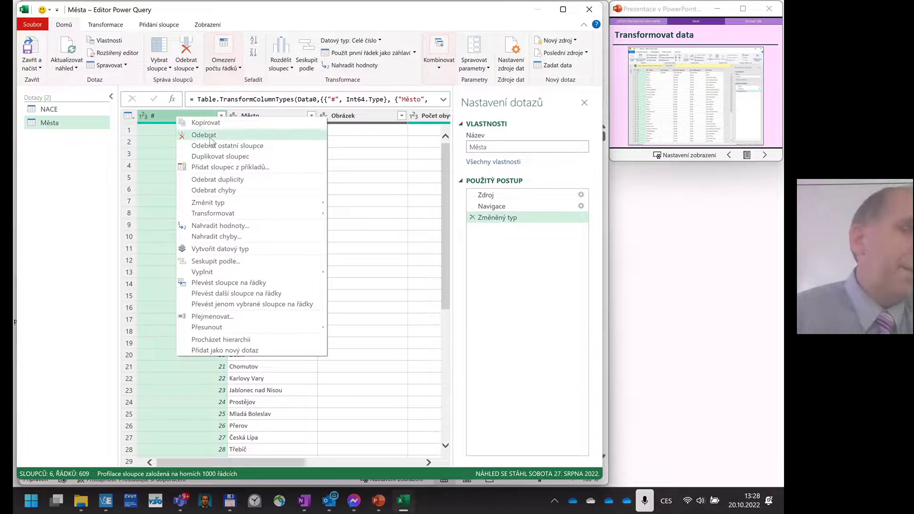
click(211, 137)
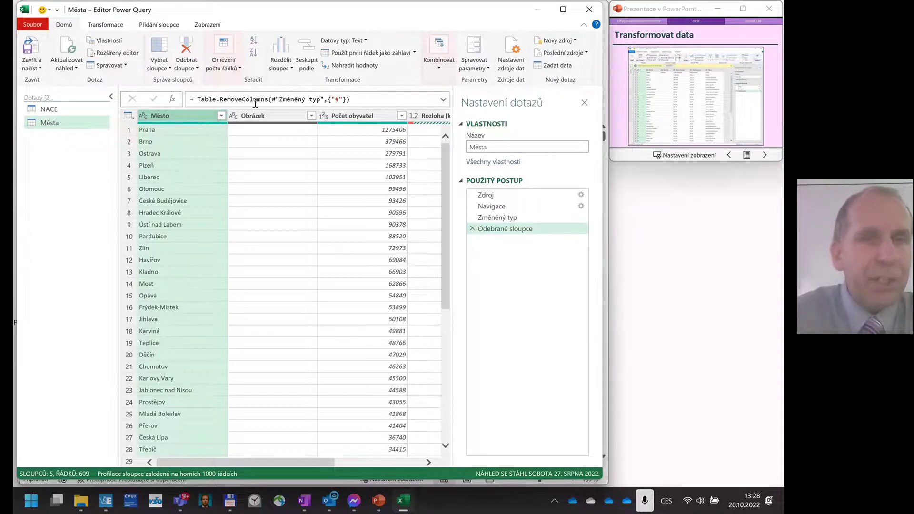
right_click(253, 117)
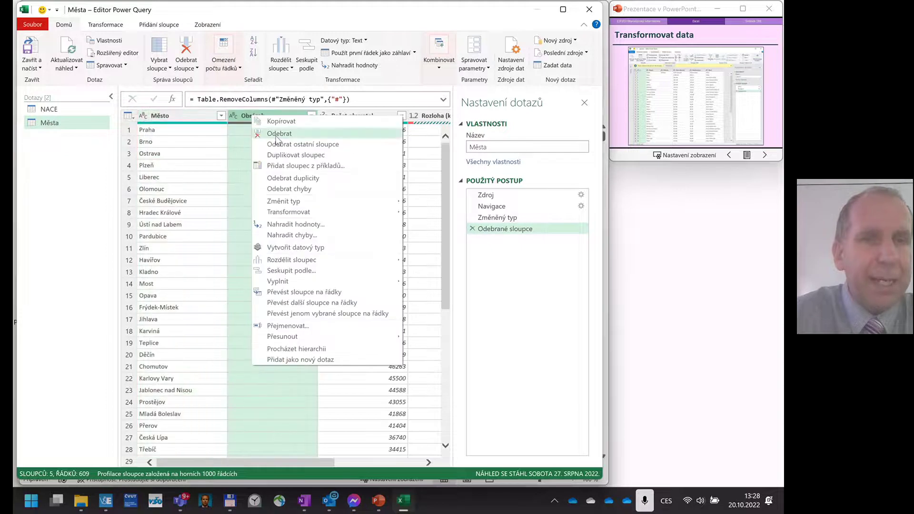
click(279, 135)
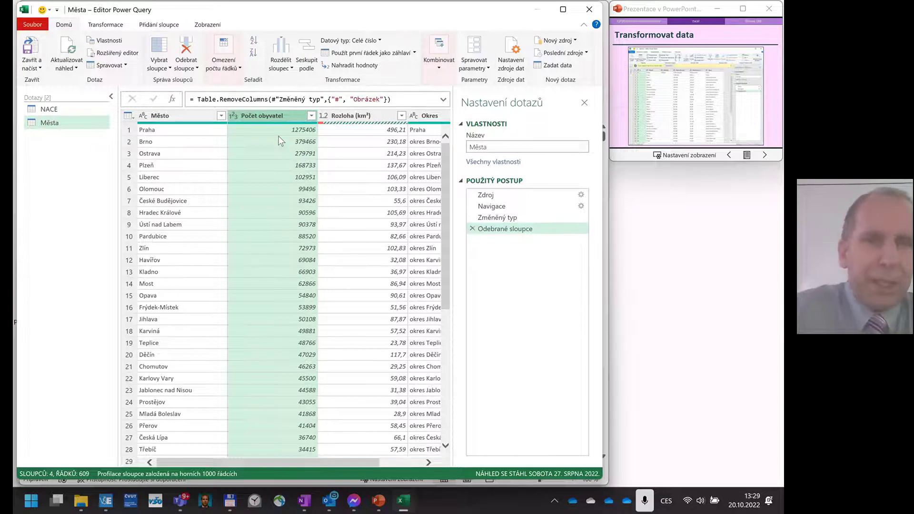
Rename the Rozloha (km²) column to Rozloha by deleting the (km²) suffix
right_click(354, 116)
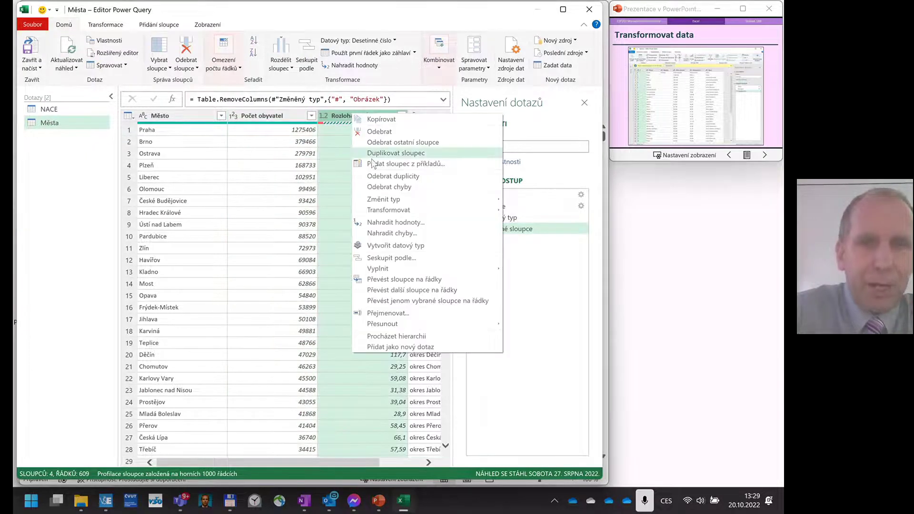
click(388, 313)
click(374, 114)
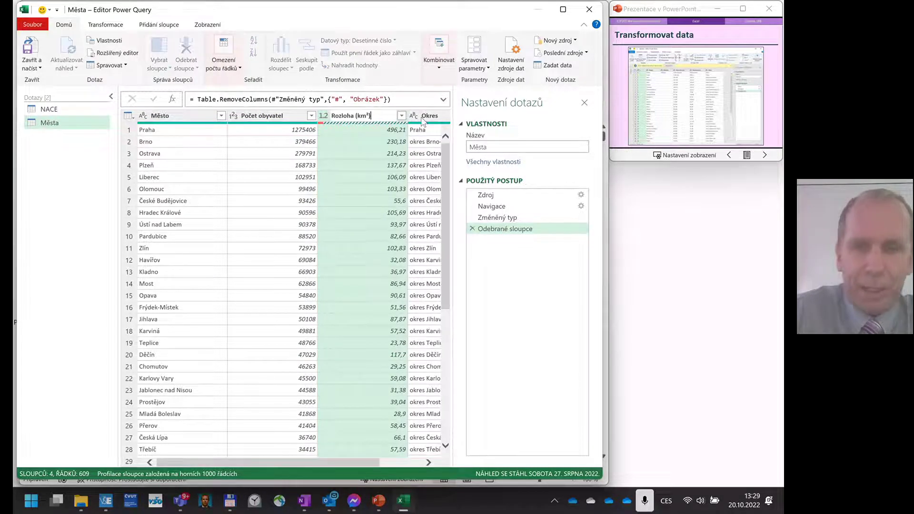
key(BackSpace)
key(BackSpace)
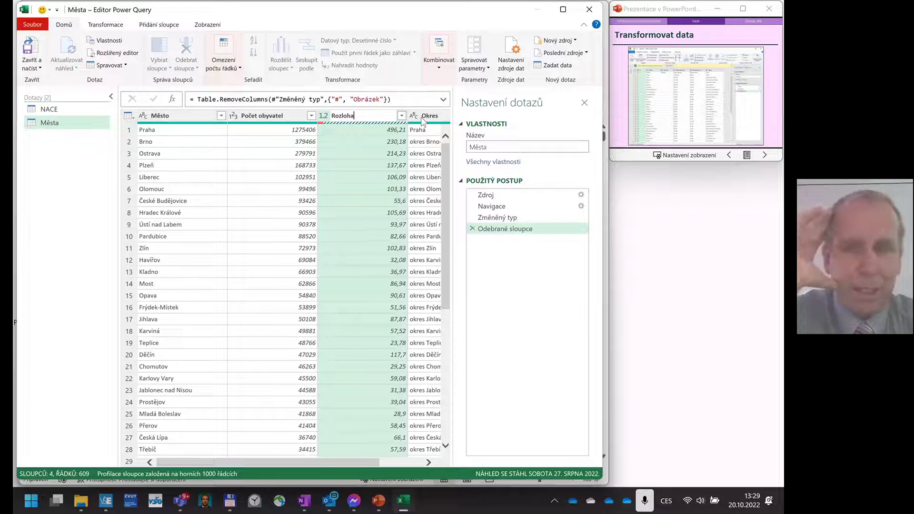
text((km²))
key(Return)
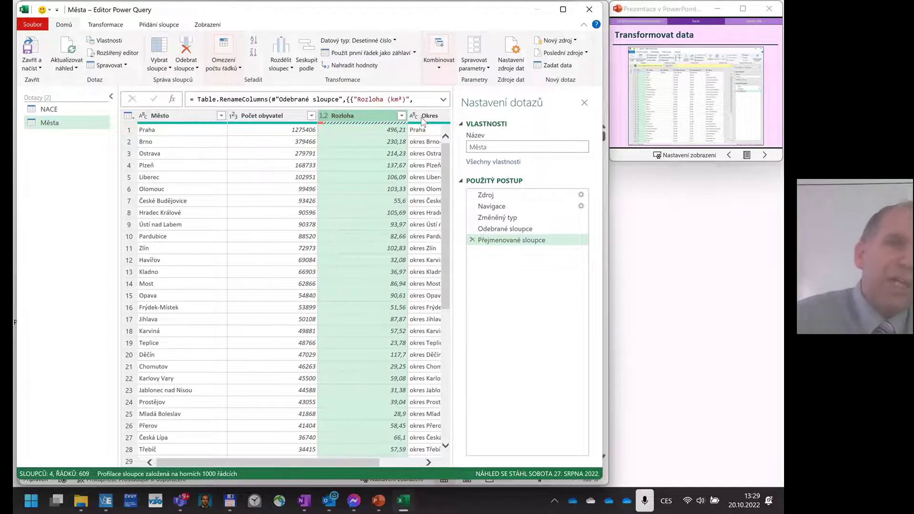
Sort Města ascending by Město, starting with Abertamy, and preview the Bechyně value
click(220, 116)
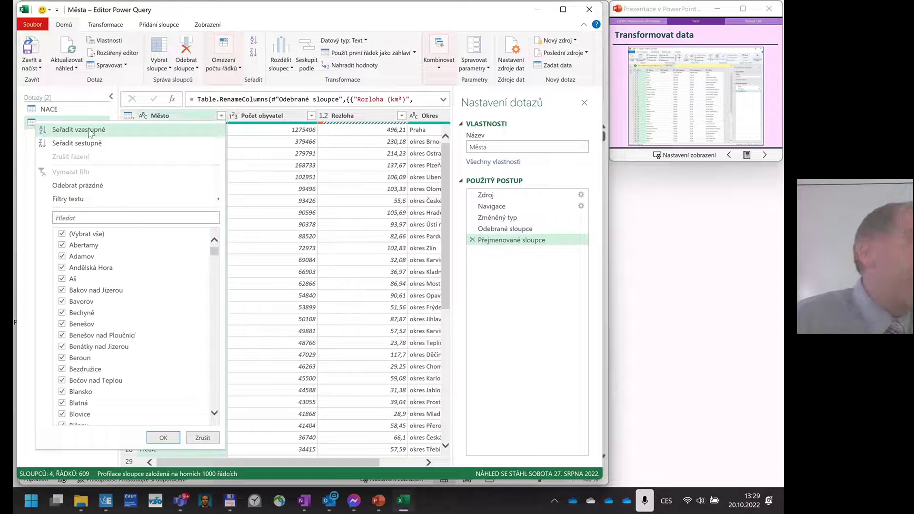
click(88, 129)
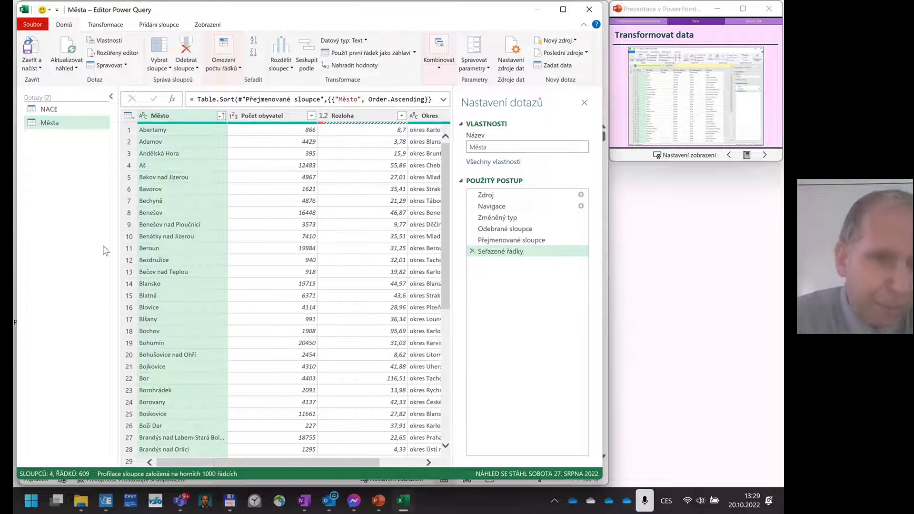
click(182, 200)
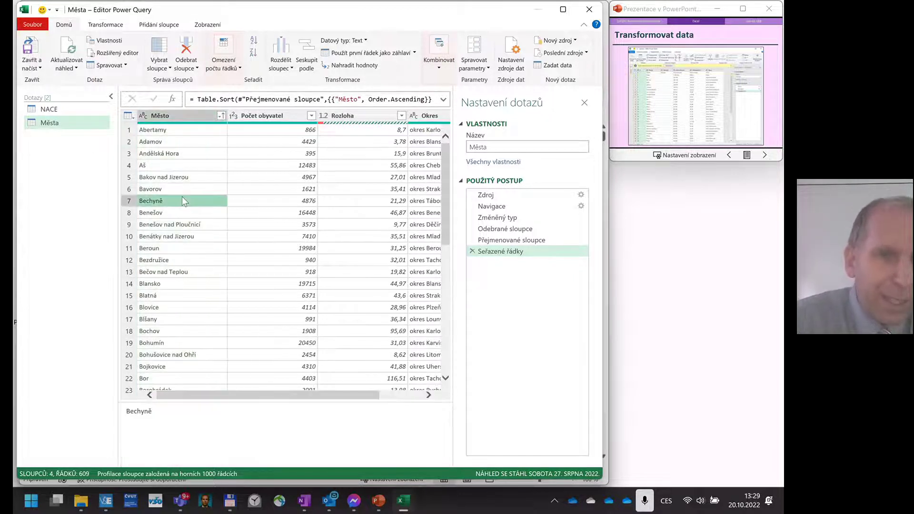
scroll(182, 197, down, 5)
scroll(182, 201, down, 5)
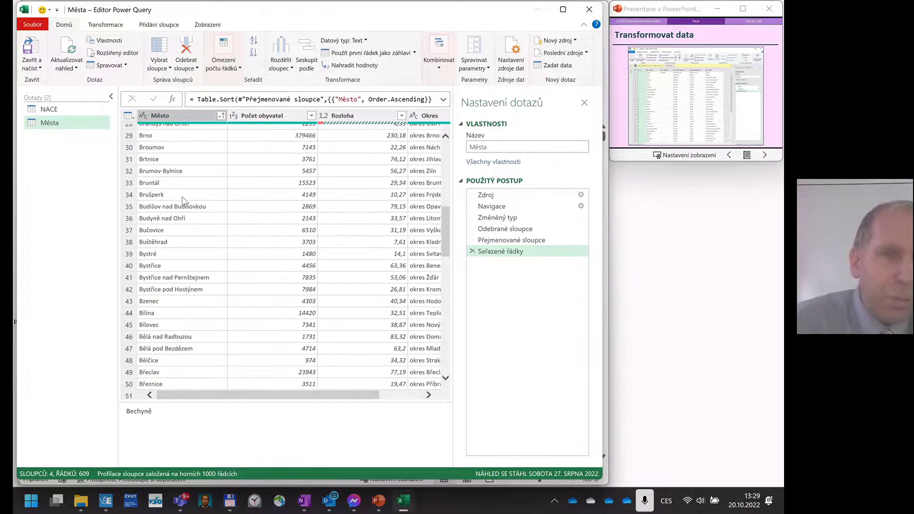
scroll(183, 201, down, 3)
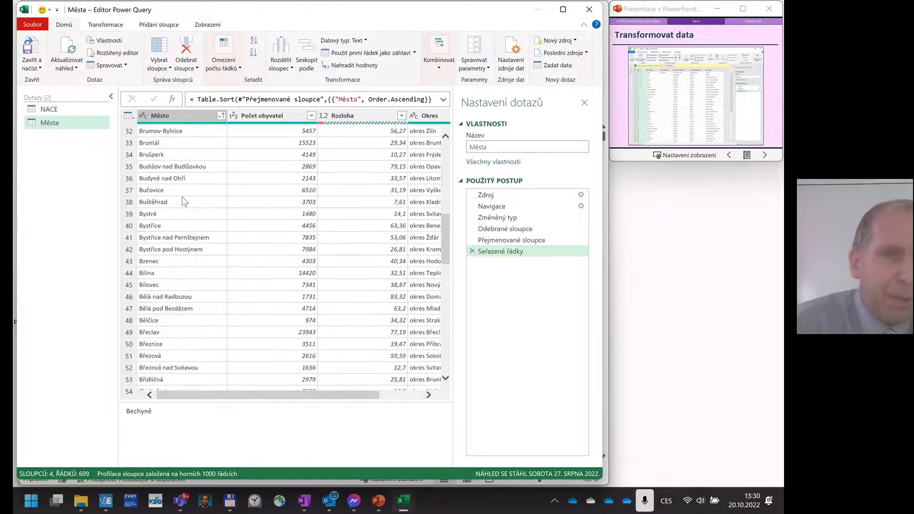
scroll(182, 200, down, 4)
scroll(182, 201, down, 3)
scroll(184, 200, down, 4)
scroll(184, 200, down, 4)
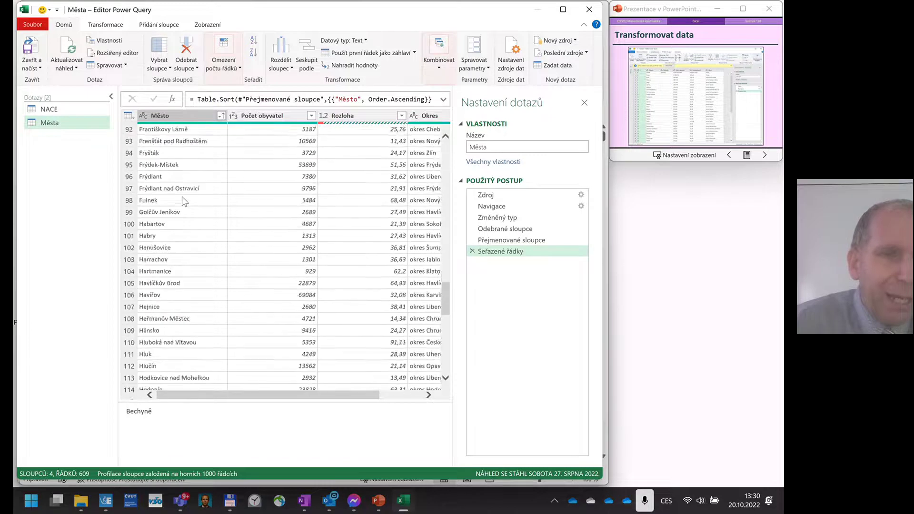
scroll(185, 200, down, 4)
scroll(185, 201, down, 4)
scroll(185, 200, down, 6)
scroll(185, 200, down, 6)
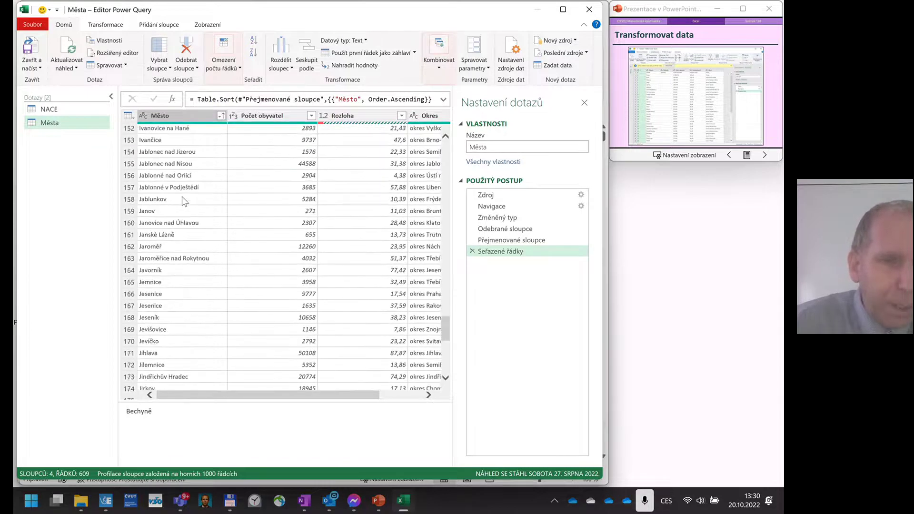
scroll(185, 200, down, 6)
scroll(184, 200, down, 6)
scroll(184, 201, down, 6)
scroll(184, 200, down, 6)
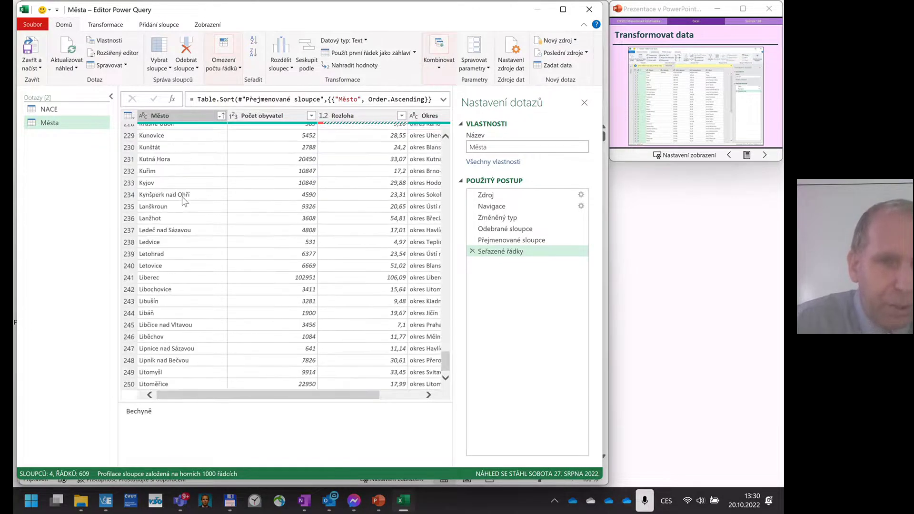
scroll(185, 200, down, 5)
scroll(184, 200, down, 5)
scroll(184, 201, down, 4)
scroll(184, 201, down, 4)
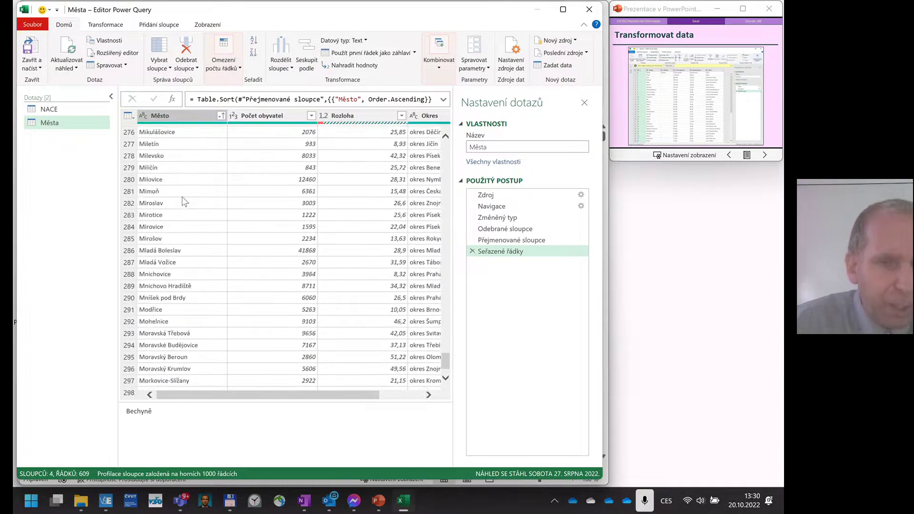
scroll(184, 201, down, 3)
scroll(184, 200, down, 4)
scroll(184, 201, down, 4)
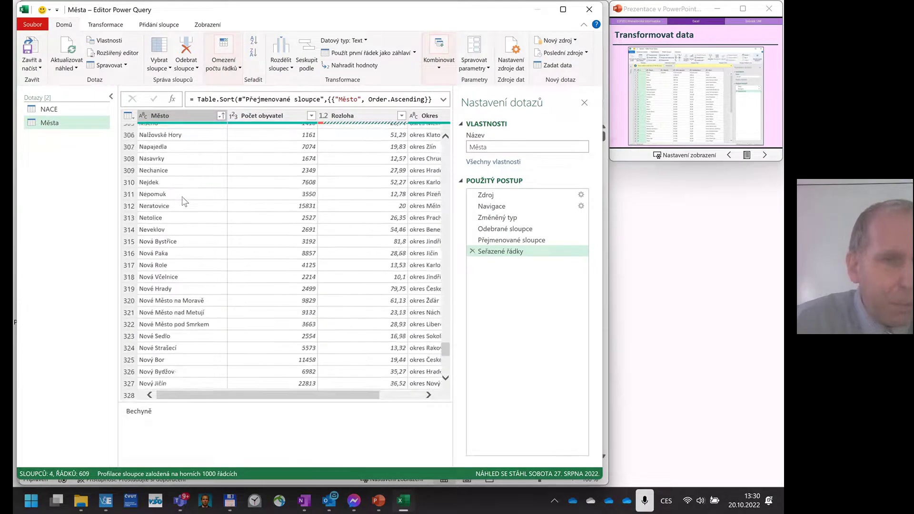
scroll(185, 200, down, 3)
scroll(185, 201, down, 4)
scroll(185, 201, down, 3)
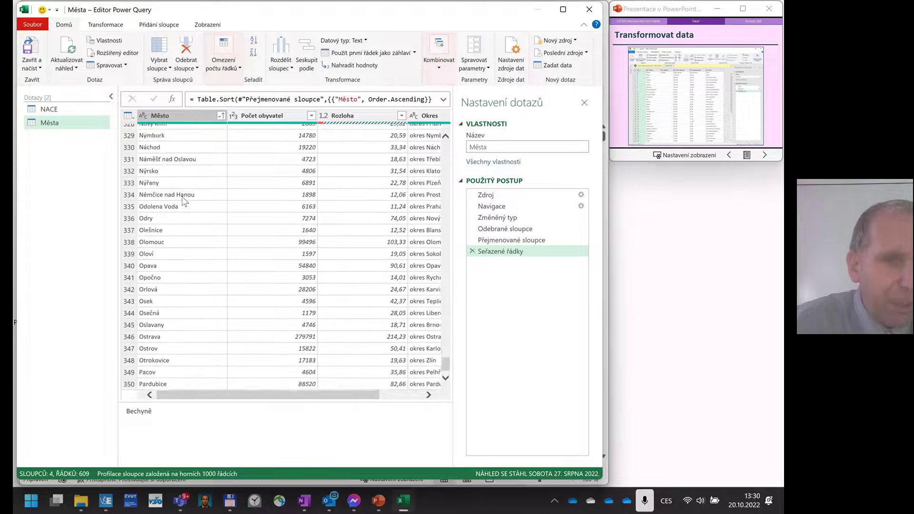
scroll(185, 200, down, 4)
scroll(184, 201, down, 3)
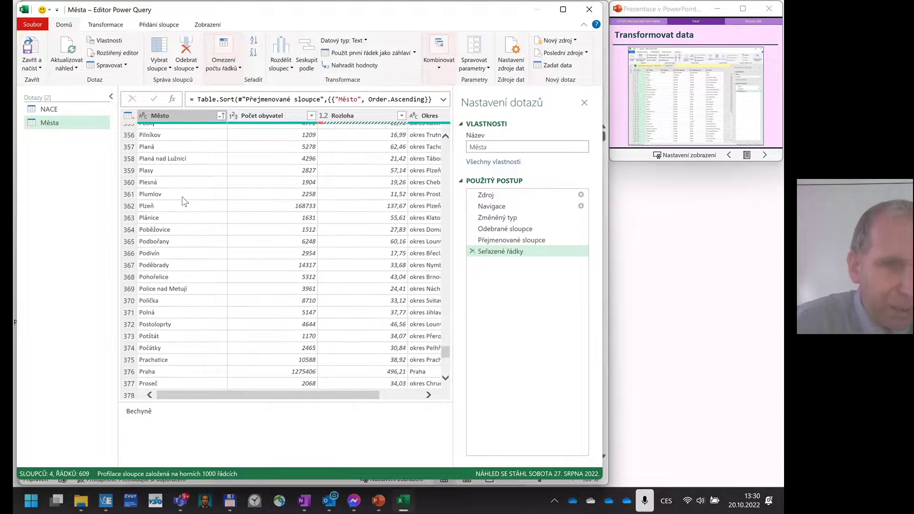
scroll(184, 200, down, 1)
scroll(184, 200, down, 1)
scroll(185, 200, down, 1)
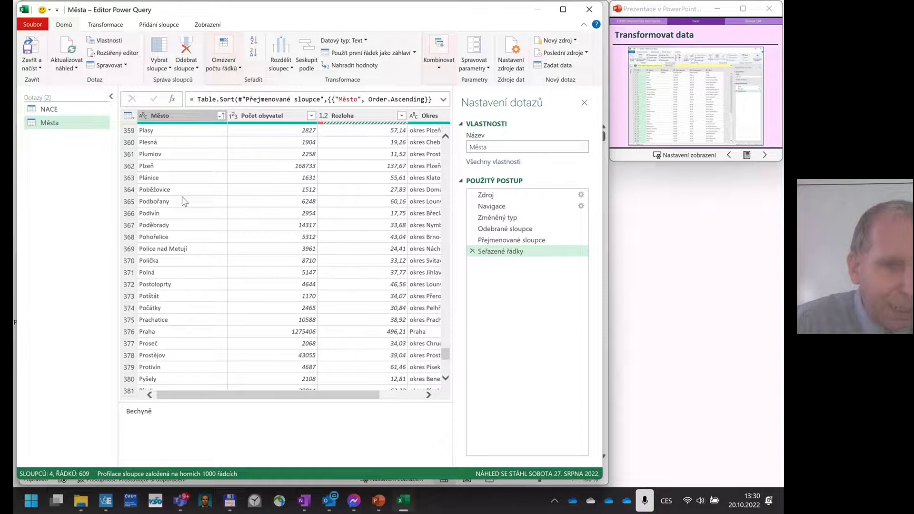
scroll(185, 200, down, 5)
scroll(184, 200, down, 2)
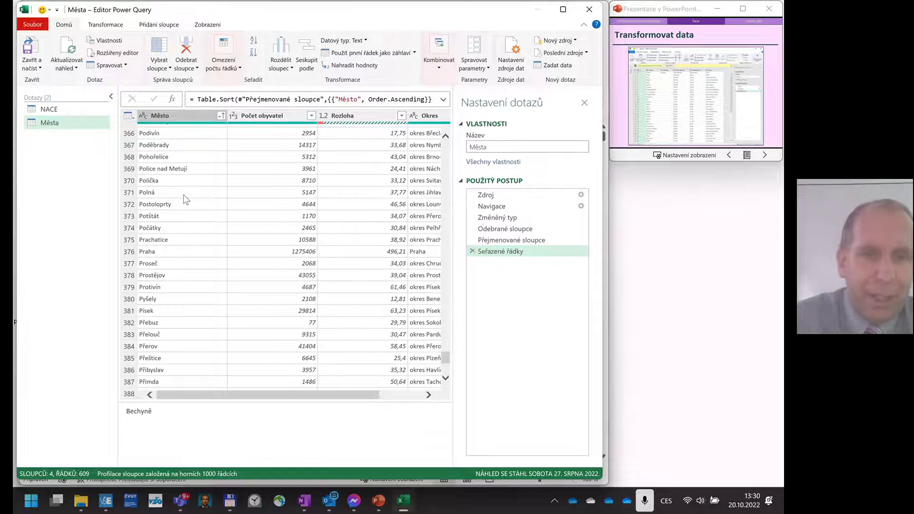
scroll(217, 247, down, 5)
scroll(218, 247, down, 5)
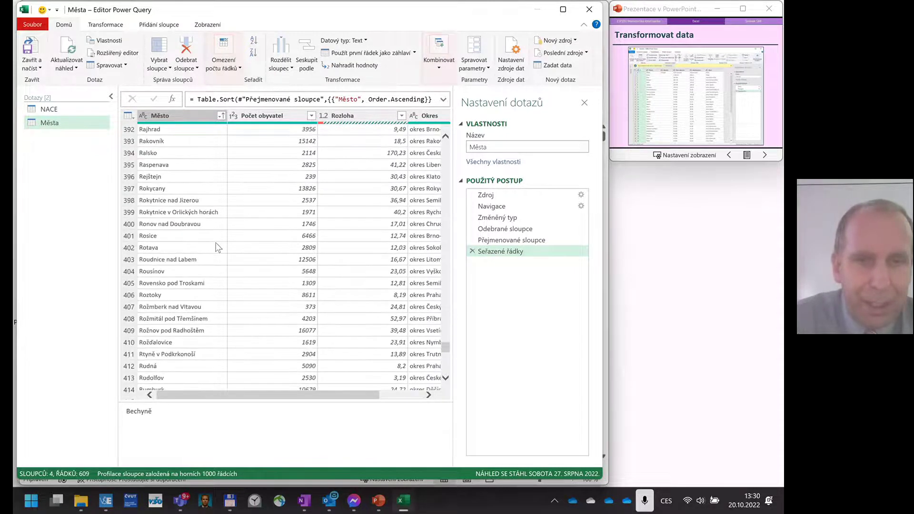
scroll(218, 247, down, 5)
scroll(217, 247, down, 5)
scroll(217, 247, down, 7)
scroll(217, 247, down, 7)
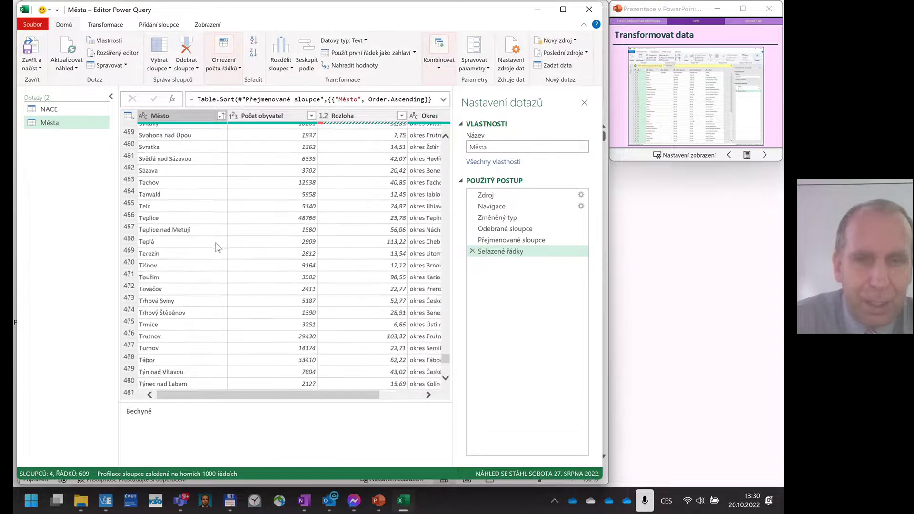
scroll(217, 247, down, 6)
scroll(217, 247, down, 7)
scroll(218, 247, down, 10)
scroll(218, 246, down, 10)
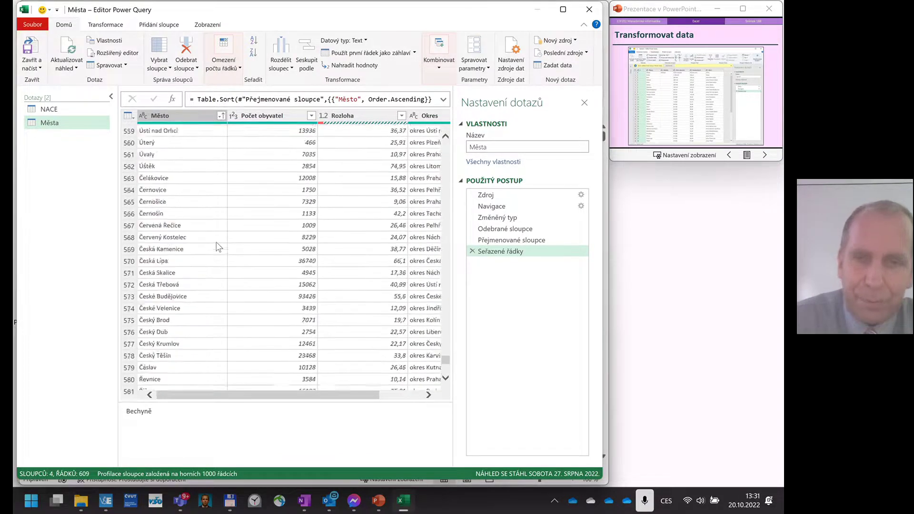
scroll(218, 247, down, 8)
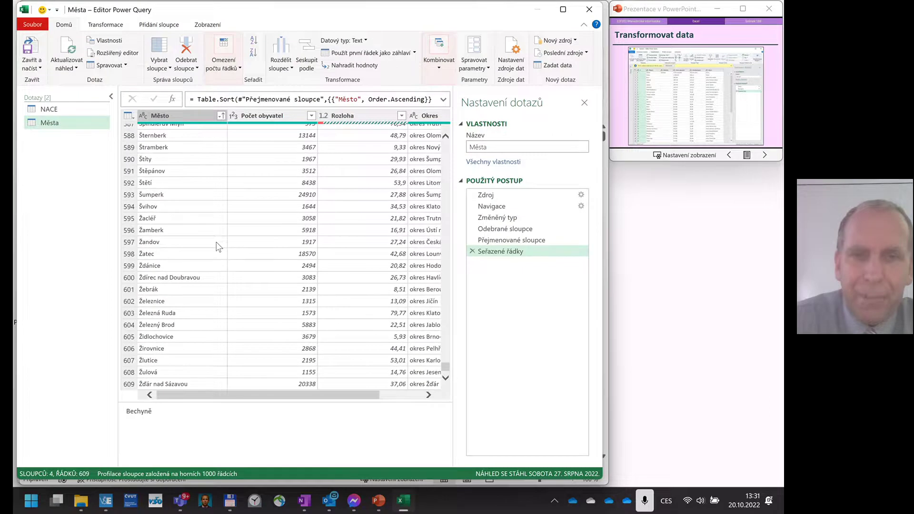
scroll(217, 246, up, 8)
scroll(217, 247, up, 8)
scroll(217, 247, up, 8)
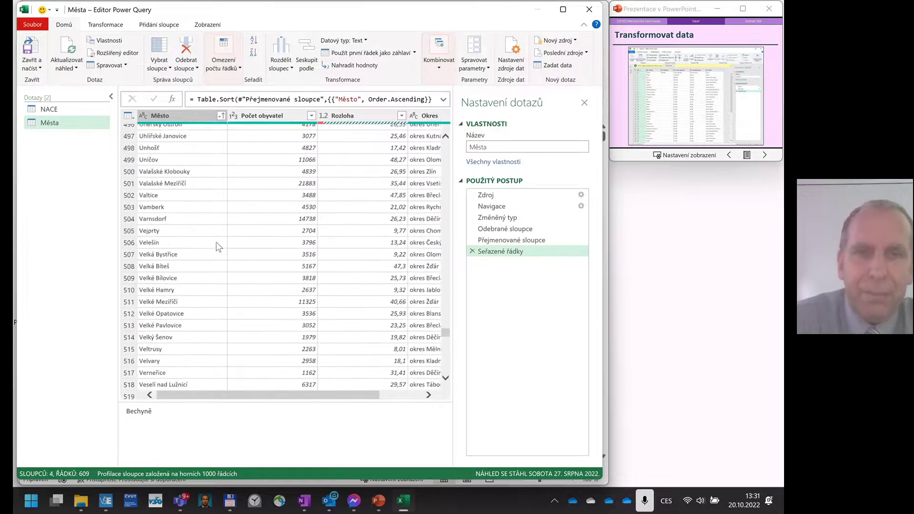
scroll(217, 246, up, 6)
scroll(217, 246, up, 8)
scroll(217, 246, up, 8)
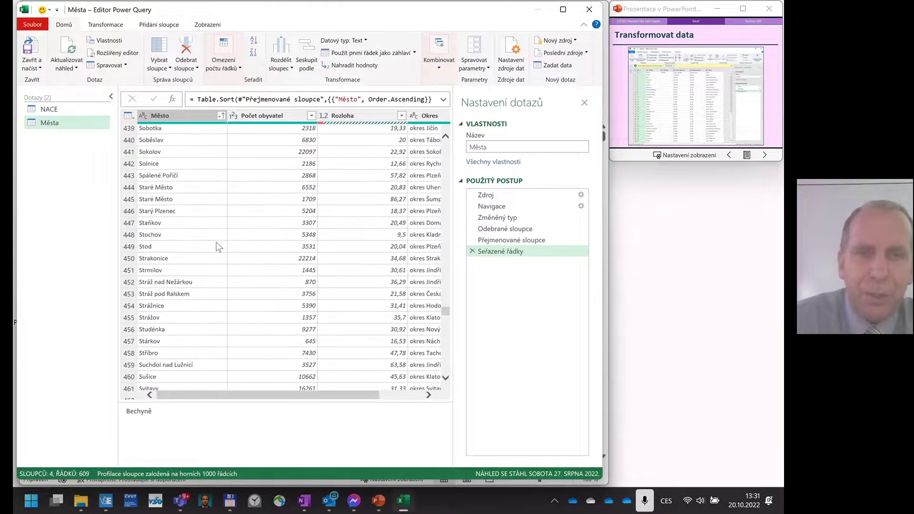
scroll(217, 246, up, 4)
scroll(218, 246, up, 7)
scroll(218, 246, up, 6)
scroll(218, 246, up, 6)
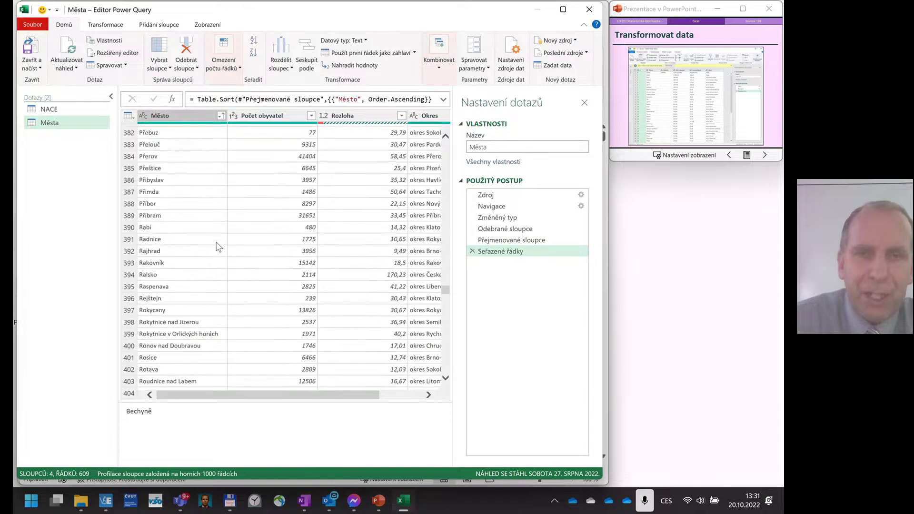
scroll(218, 247, up, 6)
scroll(217, 246, up, 4)
scroll(218, 246, up, 4)
scroll(218, 246, up, 4)
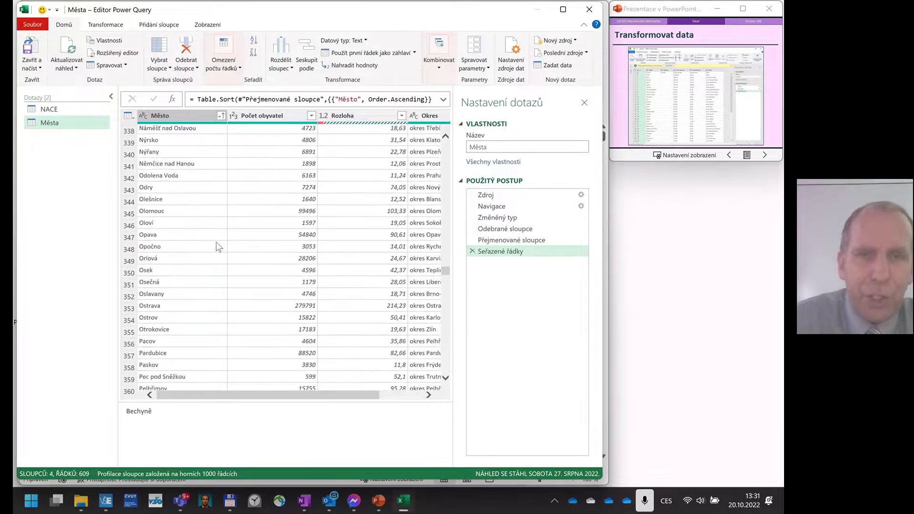
scroll(218, 247, up, 3)
scroll(218, 247, up, 6)
scroll(218, 246, up, 6)
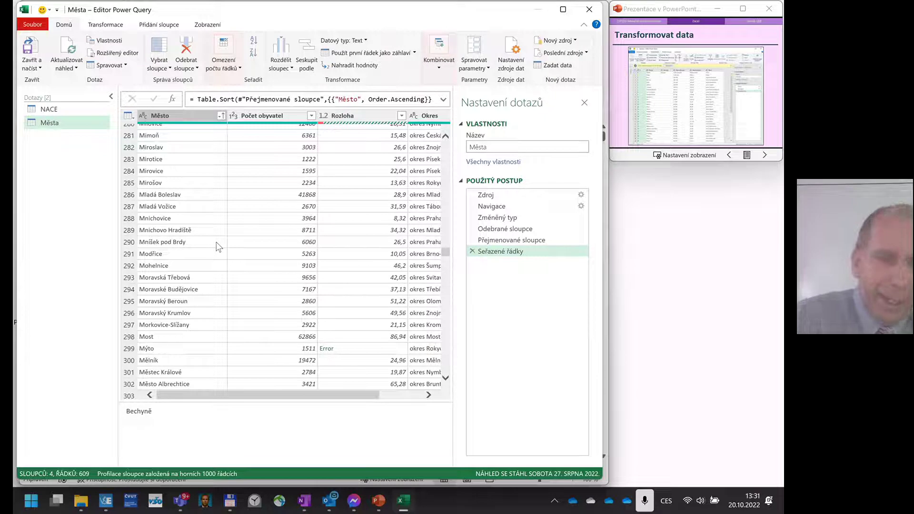
Bring the Wikipedia town list back to the front and scroll up through the table
click(108, 502)
click(96, 445)
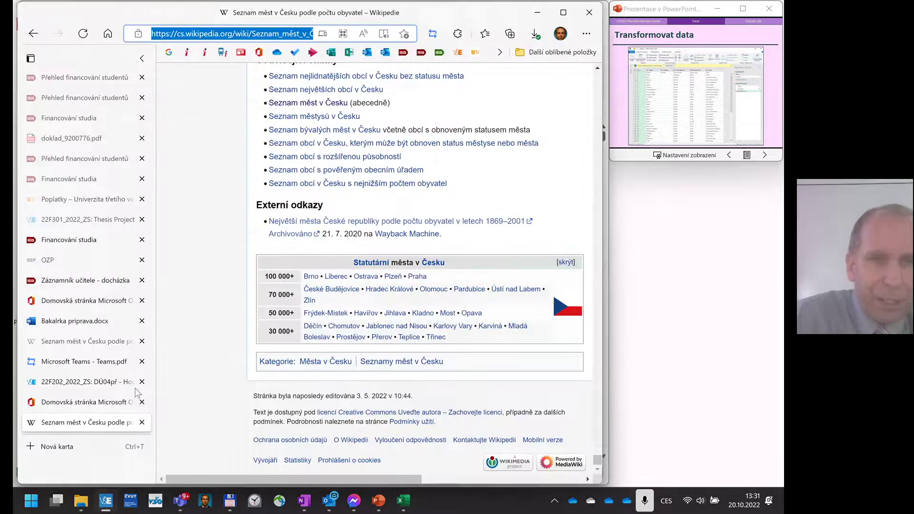
scroll(374, 257, up, 5)
scroll(373, 257, up, 5)
scroll(374, 257, up, 3)
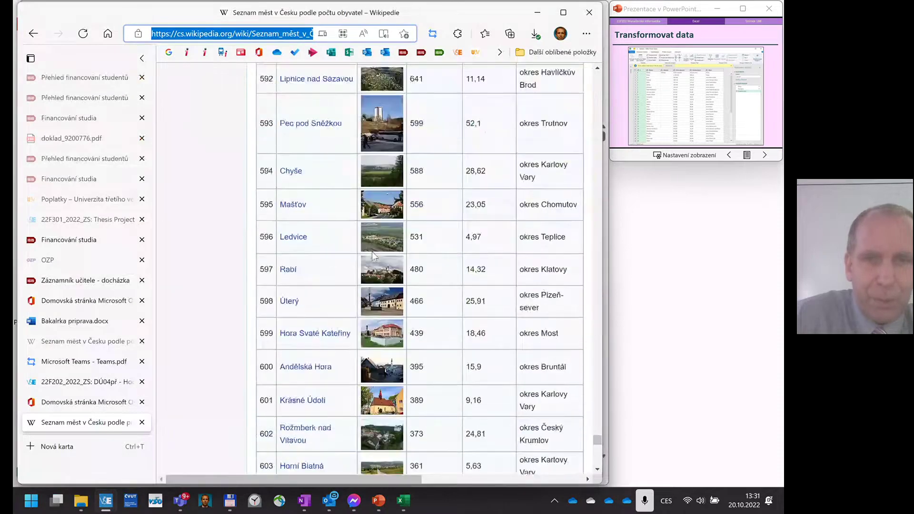
scroll(373, 257, up, 1)
scroll(373, 256, up, 3)
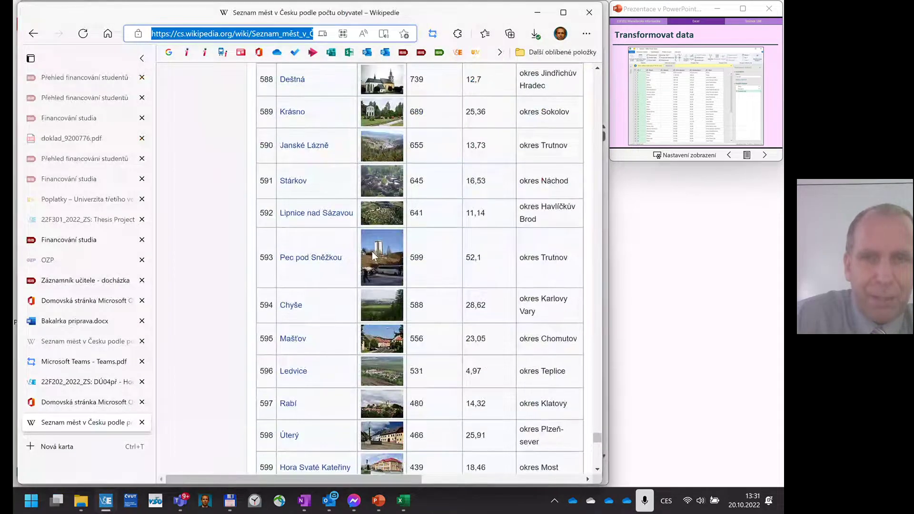
scroll(374, 257, up, 2)
scroll(374, 257, up, 5)
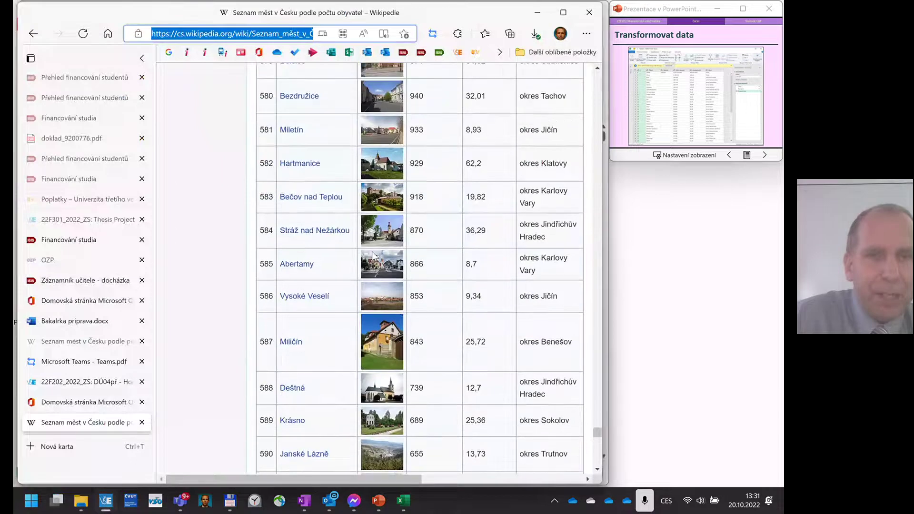
scroll(374, 257, up, 2)
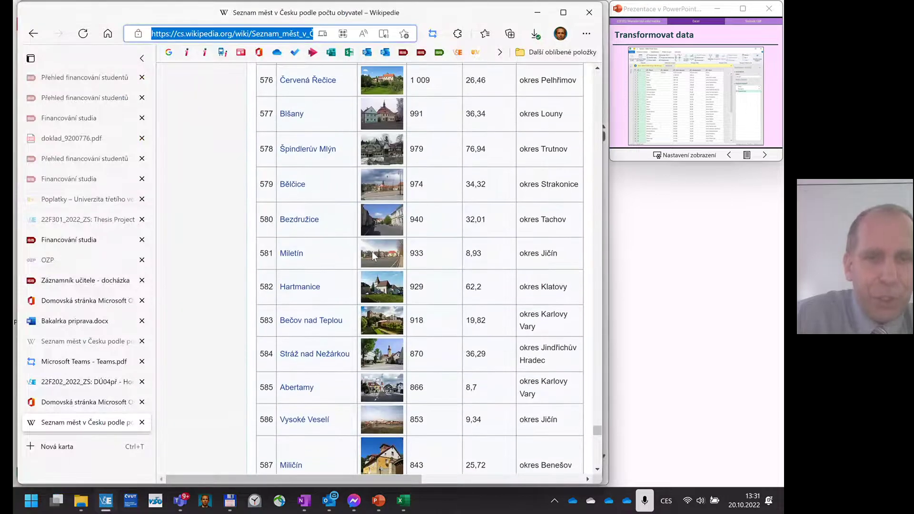
scroll(265, 444, down, 3)
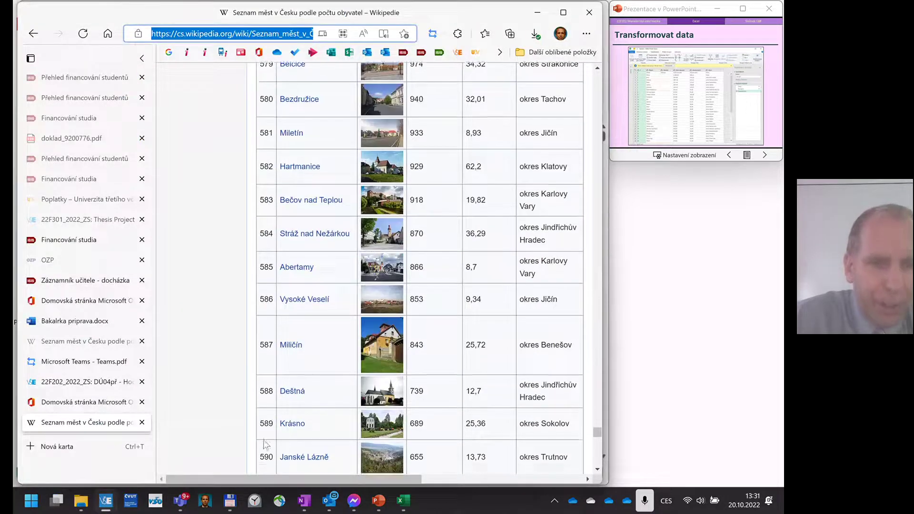
Glance at Power Query, then scroll Wikipedia up to row 539 Mýto, area 17,81 and 17,8
click(402, 500)
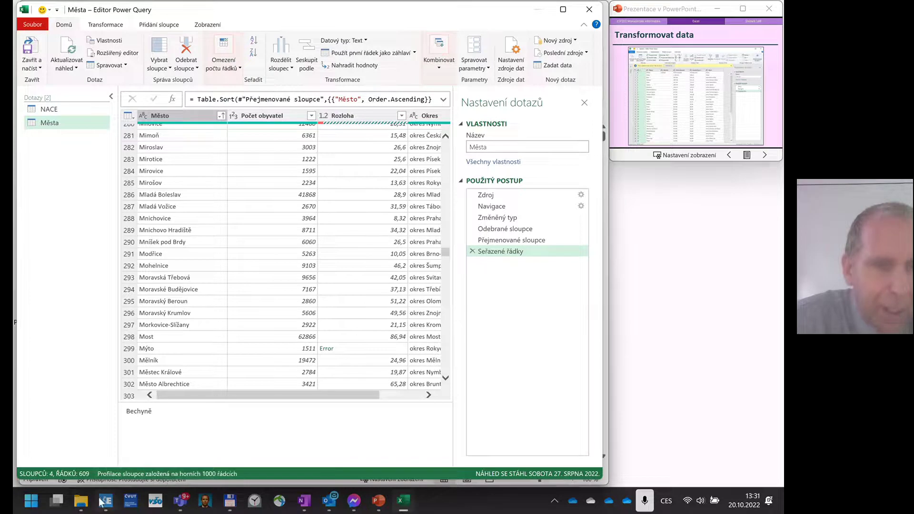
mouse_move(105, 501)
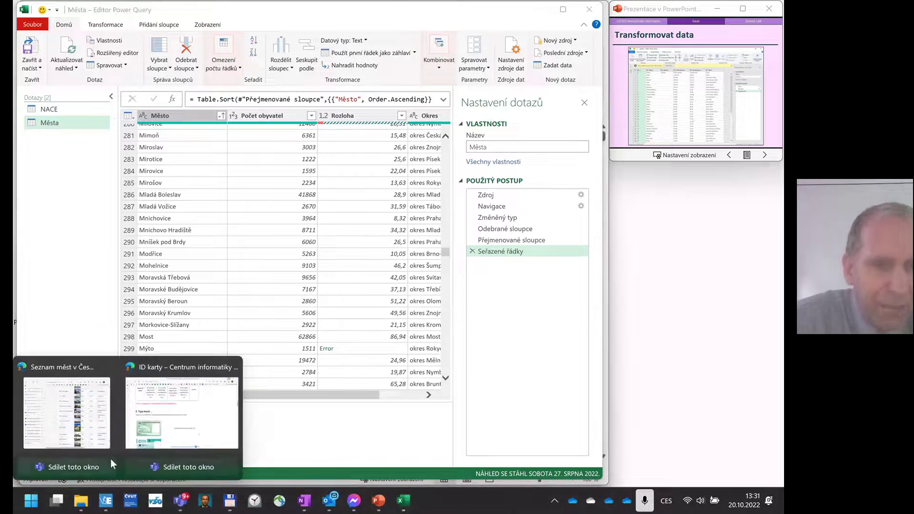
click(85, 418)
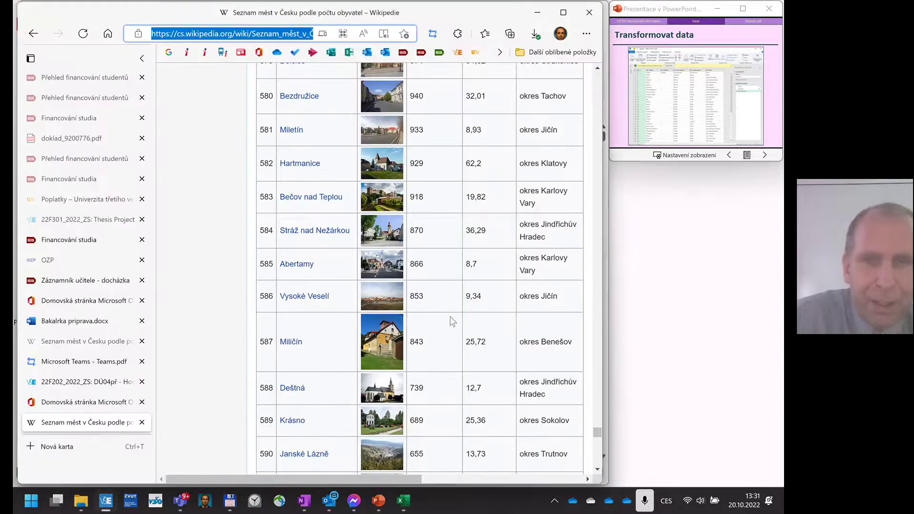
scroll(452, 320, up, 5)
scroll(452, 320, up, 3)
scroll(452, 320, up, 3)
scroll(452, 321, up, 3)
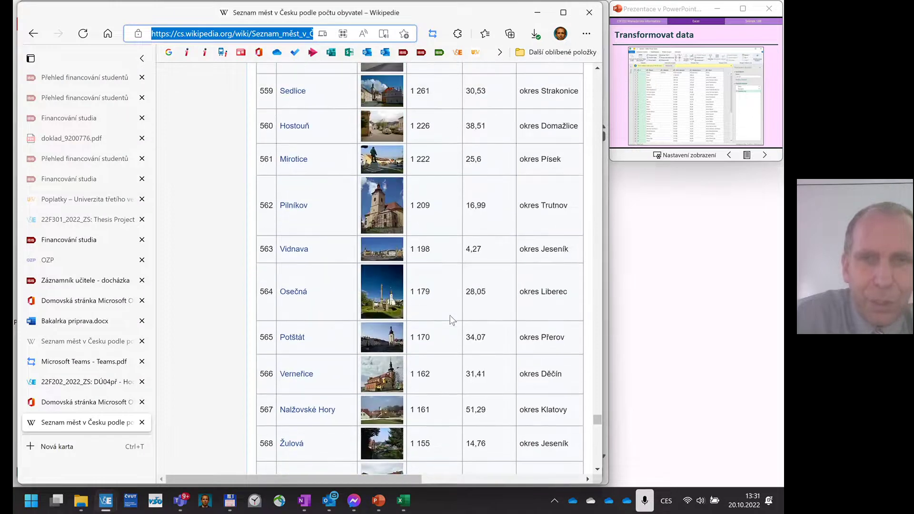
scroll(452, 320, up, 2)
scroll(452, 321, up, 4)
scroll(452, 320, up, 4)
scroll(452, 321, up, 2)
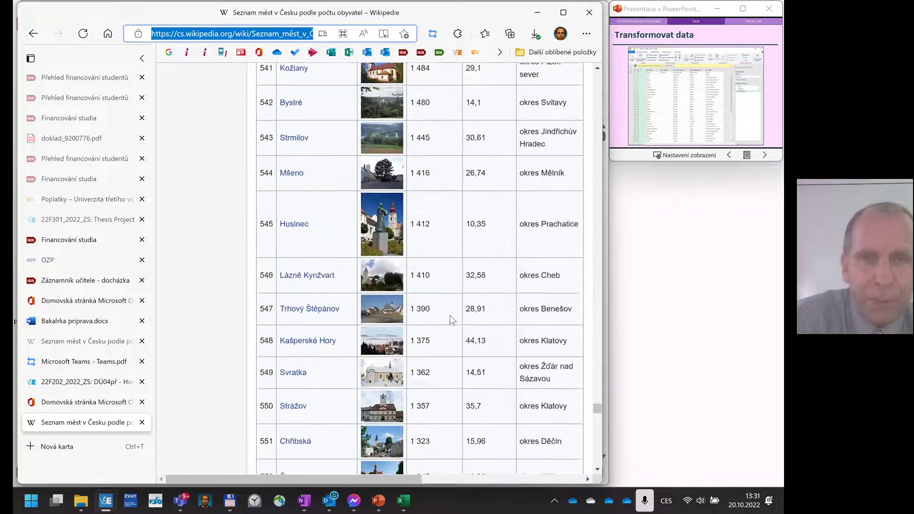
scroll(452, 320, up, 3)
scroll(452, 320, up, 2)
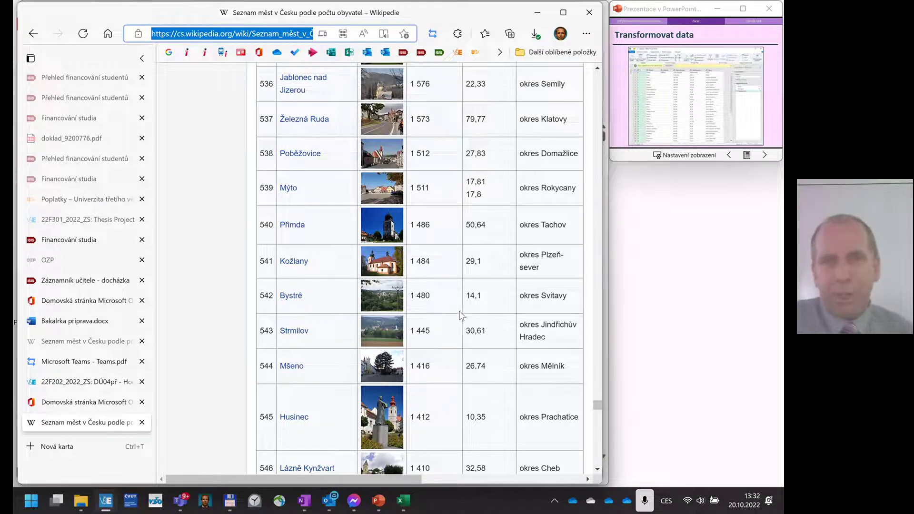
Minimize Edge and load the Města query to the Města sheet with Zavřít a načíst
click(538, 13)
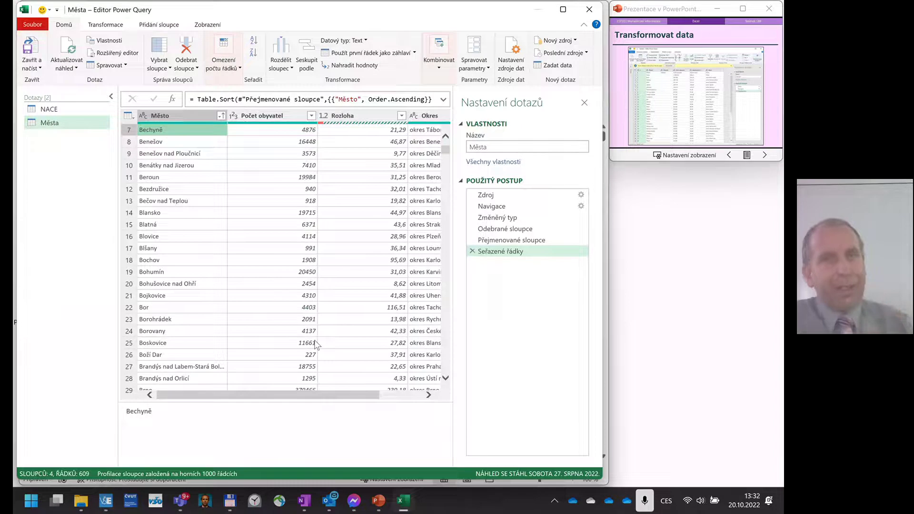
click(38, 52)
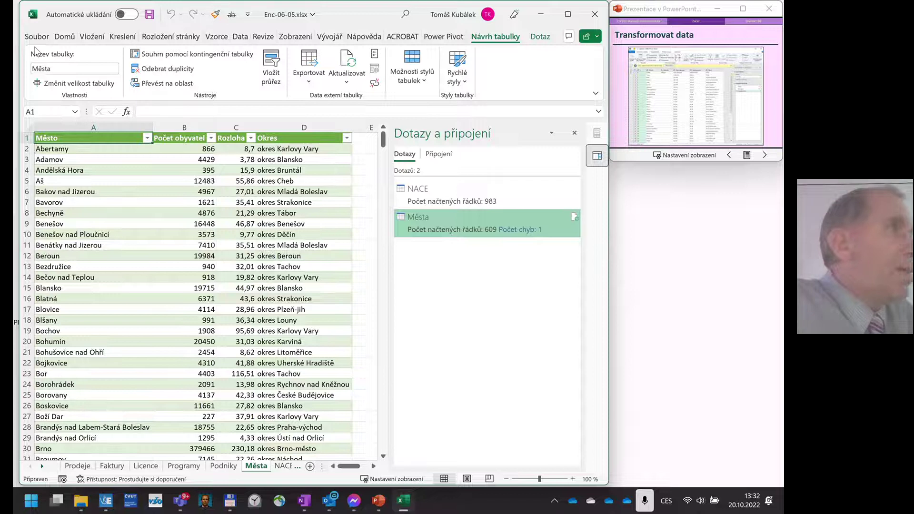
click(518, 233)
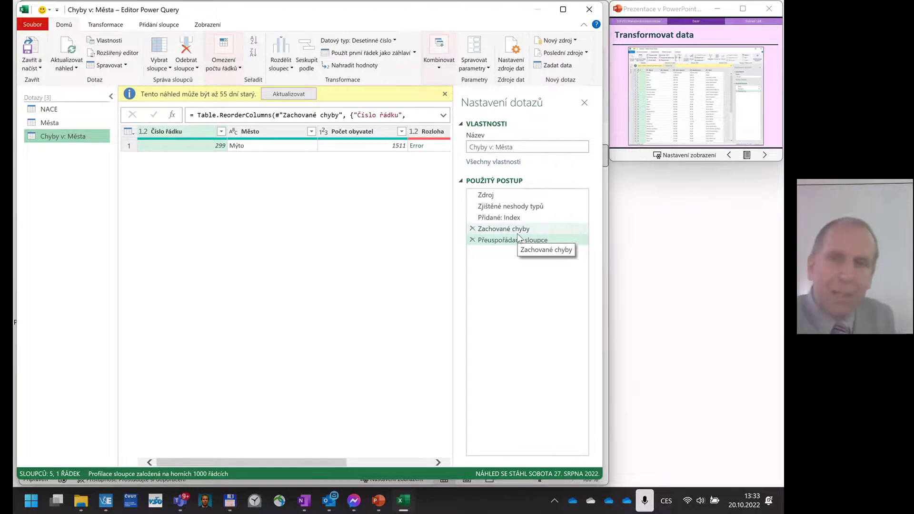
click(598, 14)
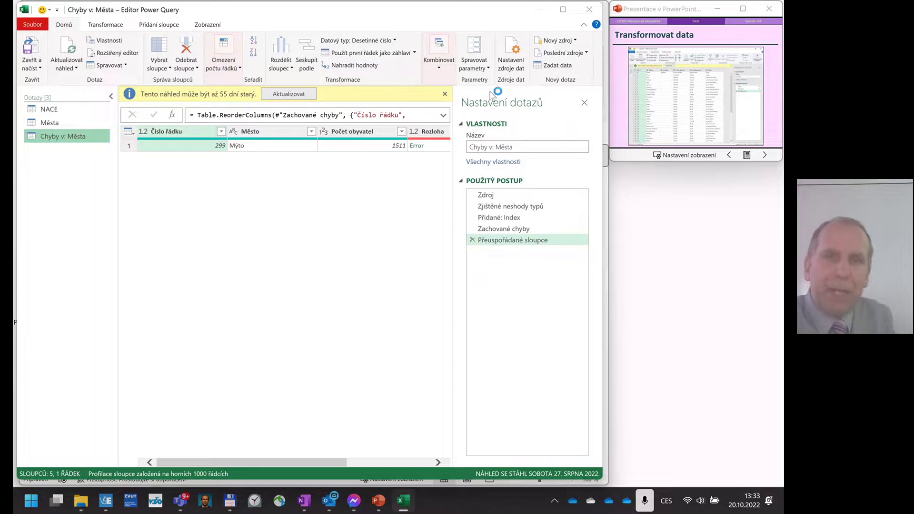
click(450, 266)
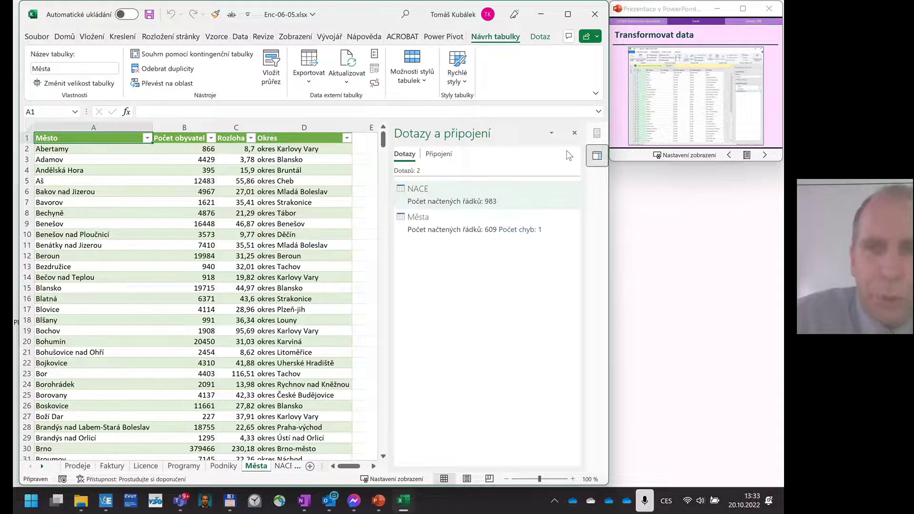
Close the Dotazy a připojení pane and scroll the Podniky sheet right to its address columns
click(575, 133)
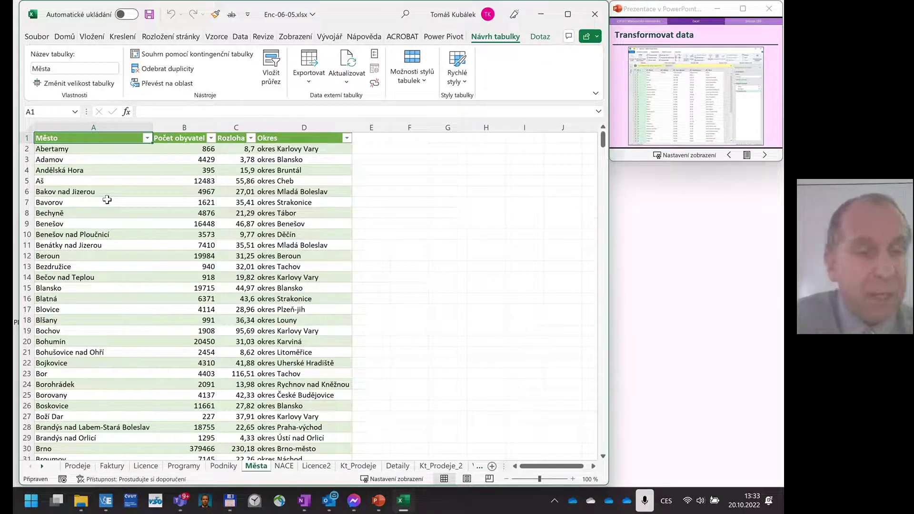
click(223, 466)
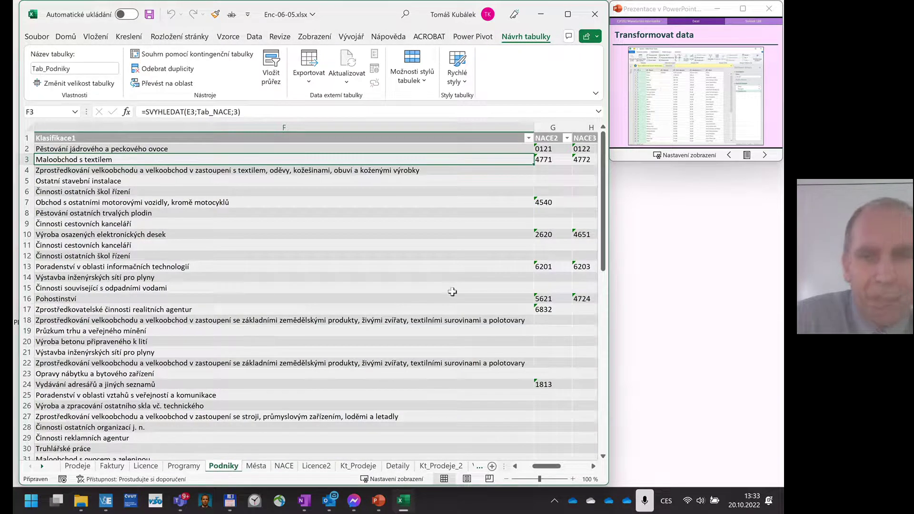
click(593, 466)
click(593, 467)
click(593, 466)
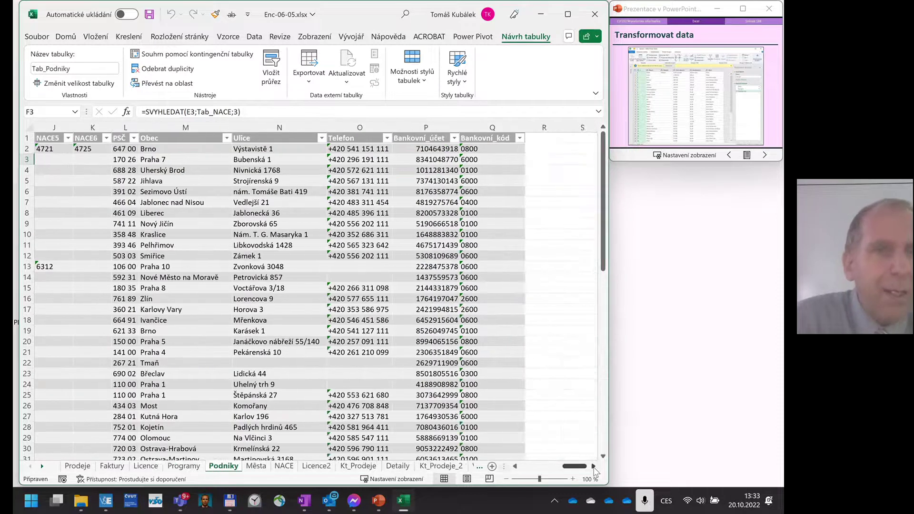
click(593, 467)
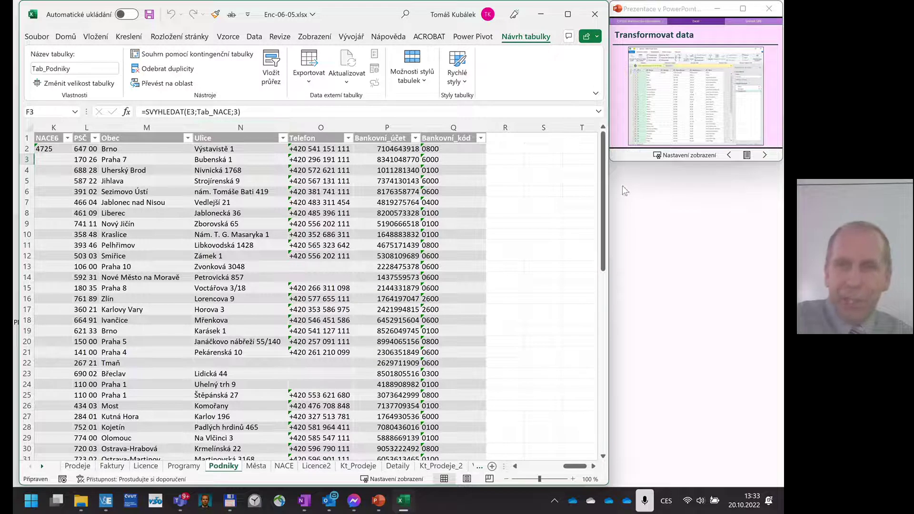
Advance the presentation by two slides
click(741, 110)
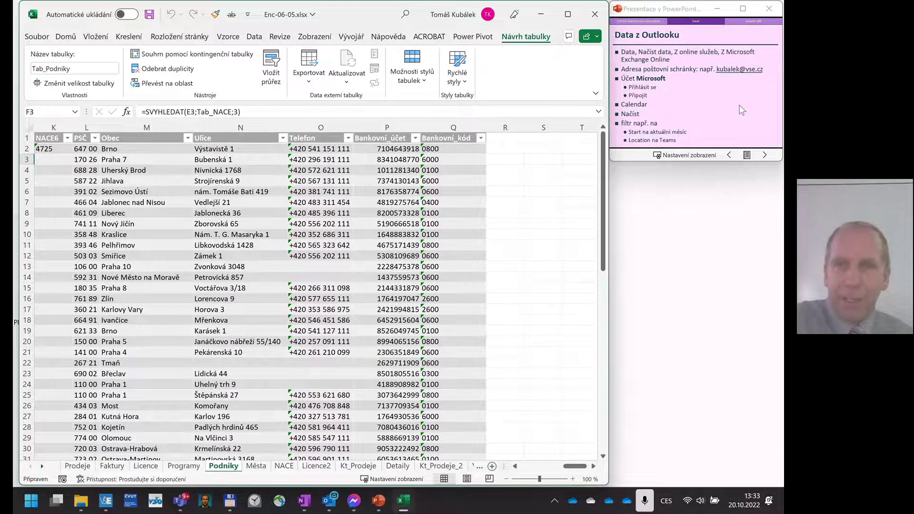
click(741, 109)
scroll(738, 110, up, 2)
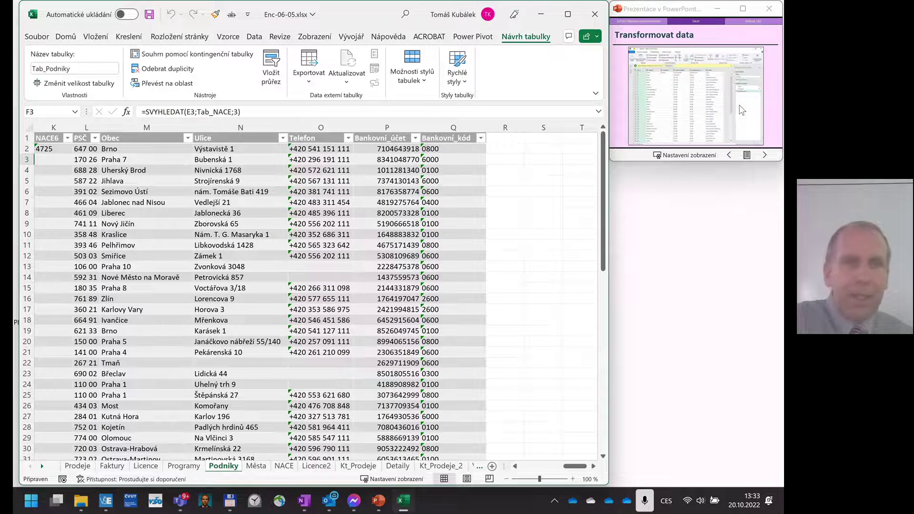
Insert two empty table columns before the Ulice column
click(243, 138)
right_click(249, 136)
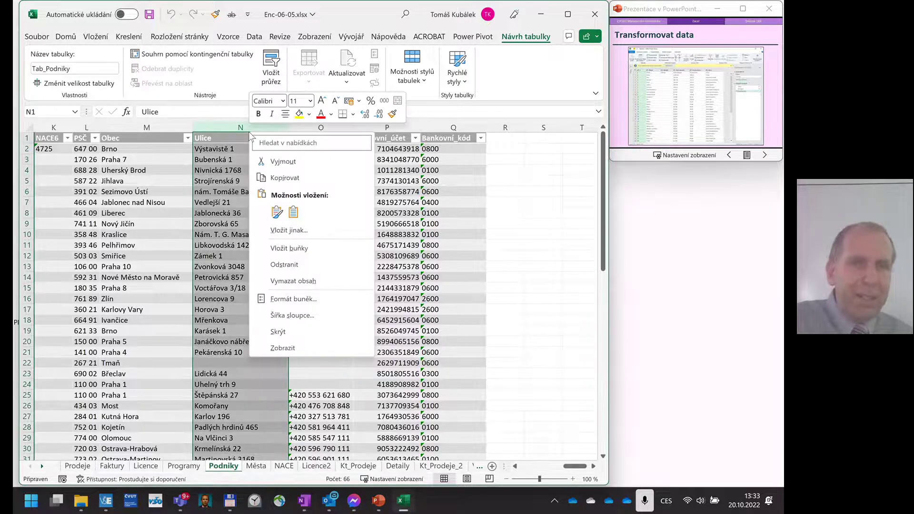
click(306, 250)
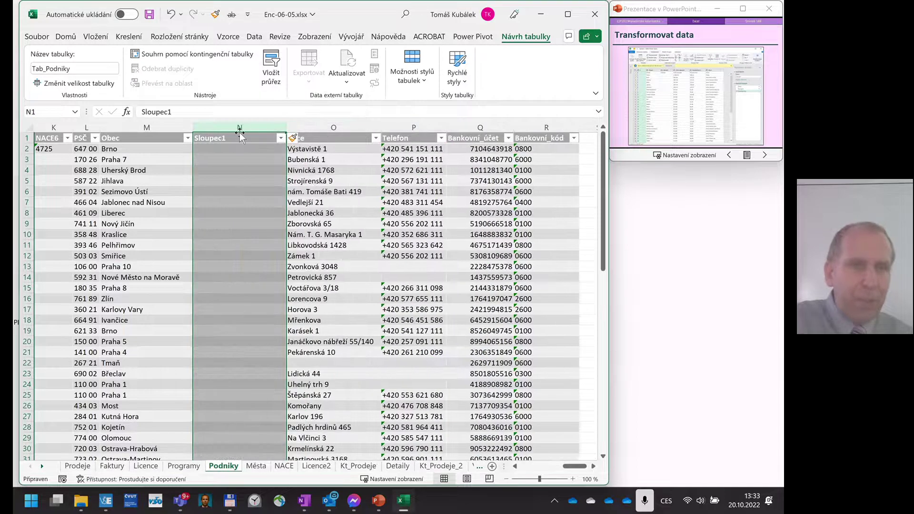
right_click(241, 137)
click(295, 250)
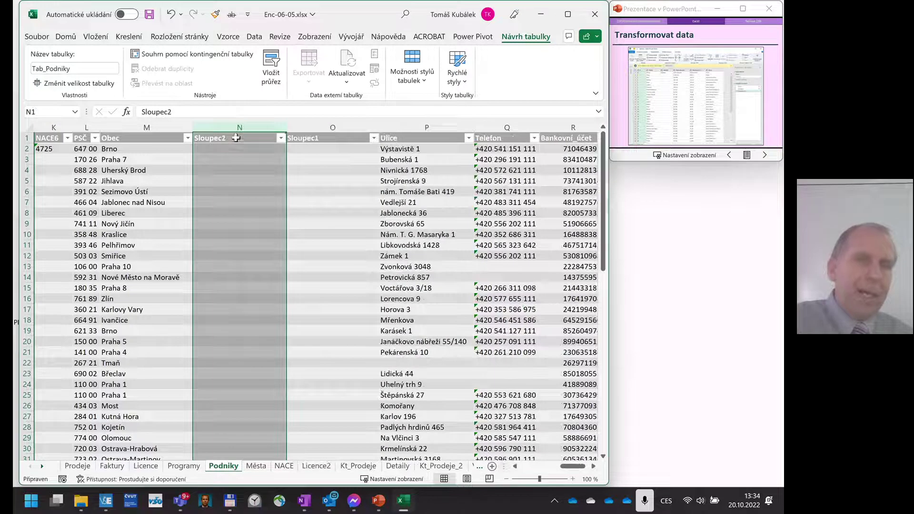
Name the new columns Obyvatel and Okres, then select the first Obyvatel data cell
click(239, 140)
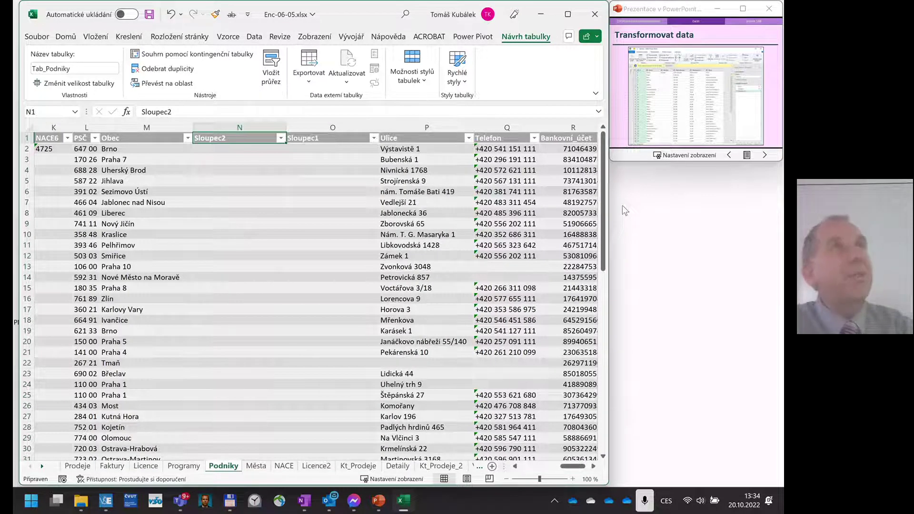
text(Oby)
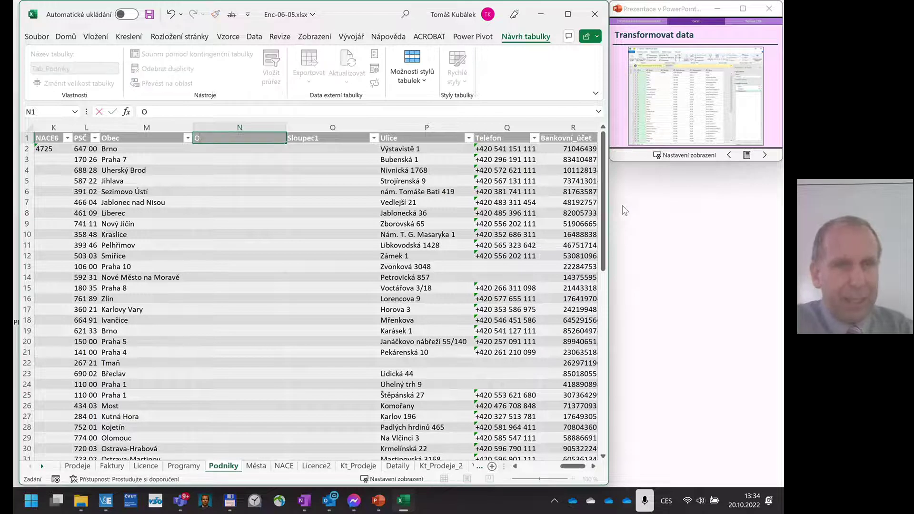
text(vatel)
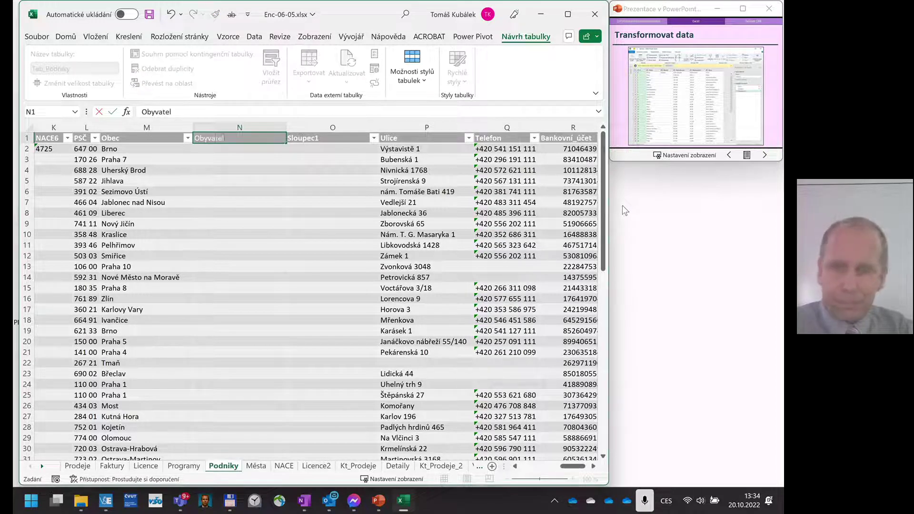
key(Tab)
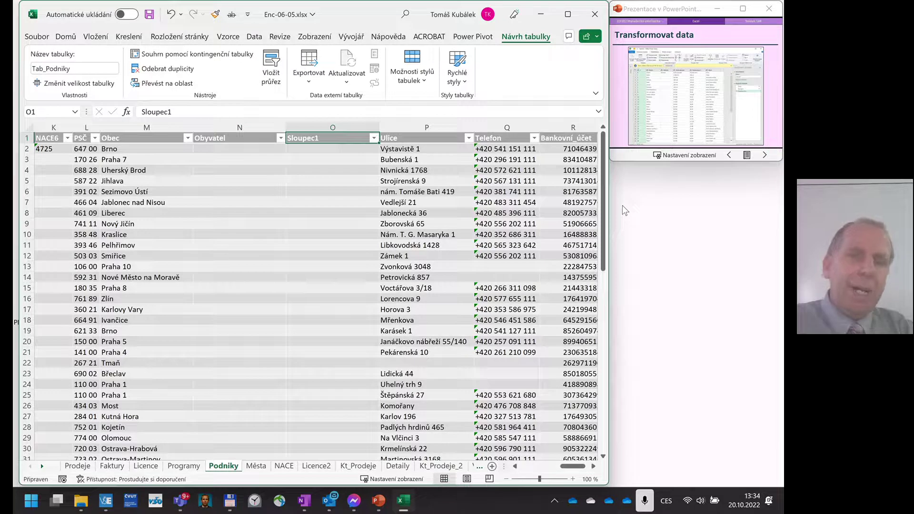
text(Okres)
key(Return)
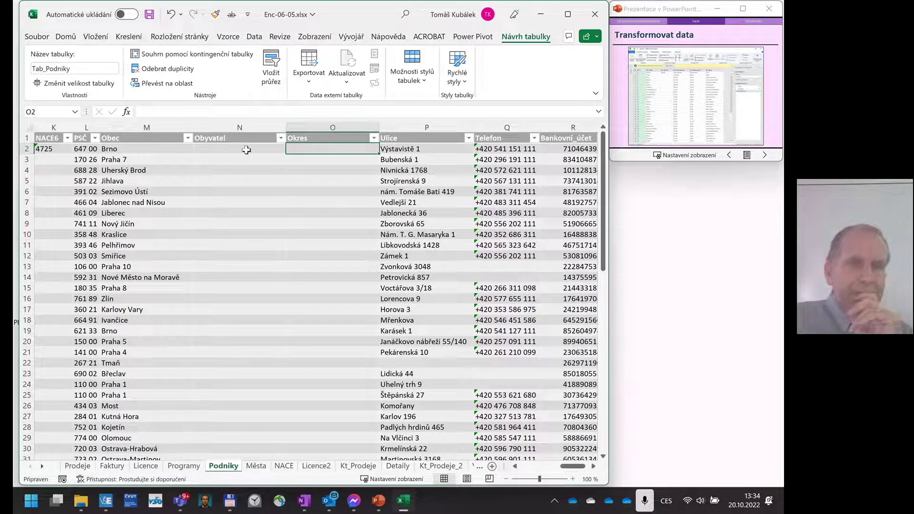
click(230, 149)
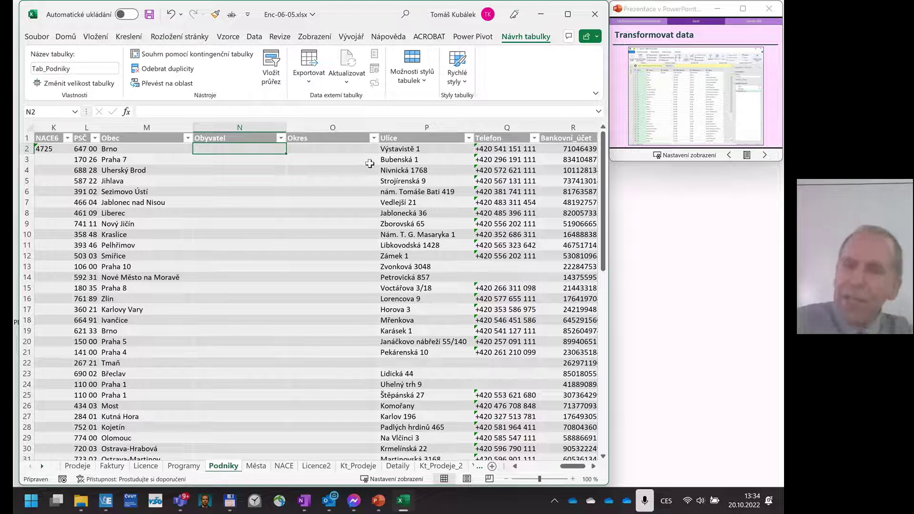
Enter =SVYHLEDAT(M2;Města;2) in N2 to look up each town's population
text(=svy)
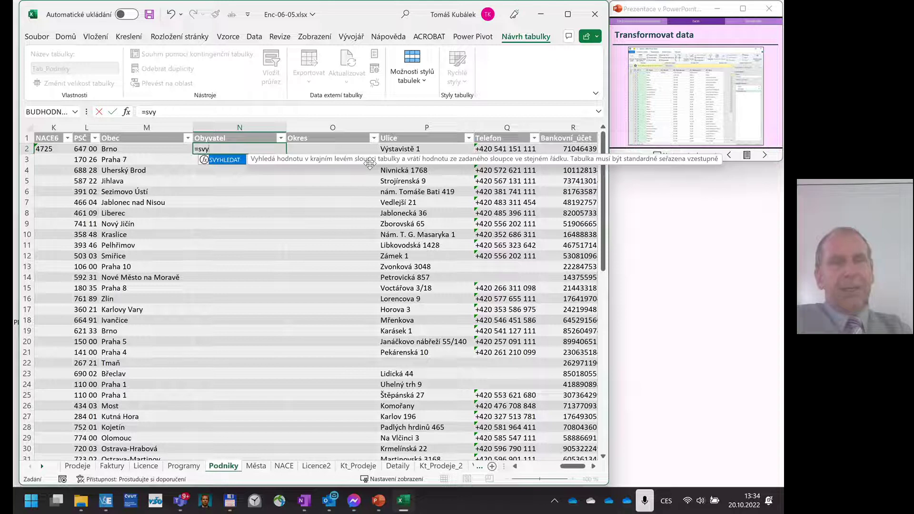
key(Tab)
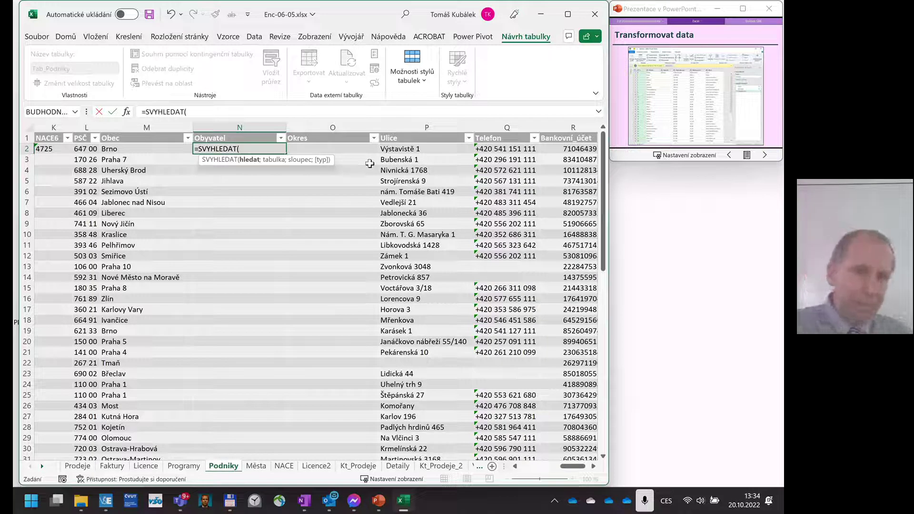
click(144, 148)
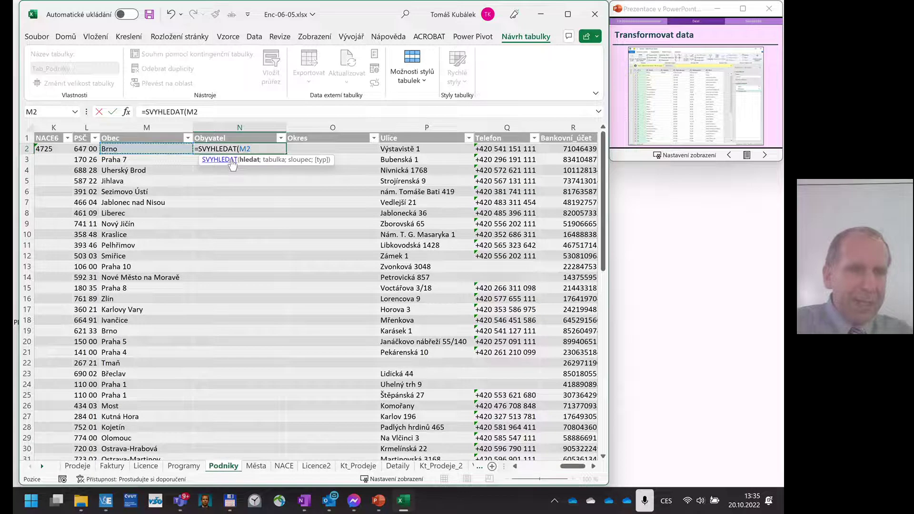
text(;)
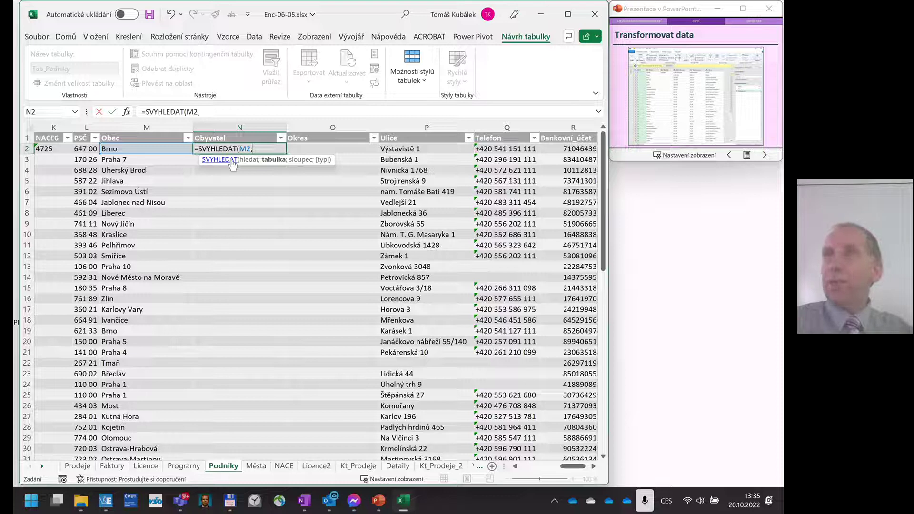
text(M)
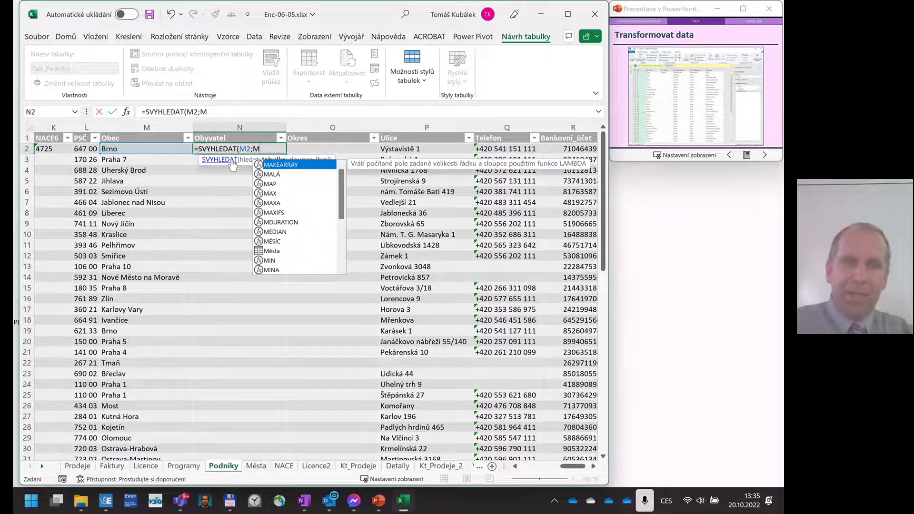
text(ě)
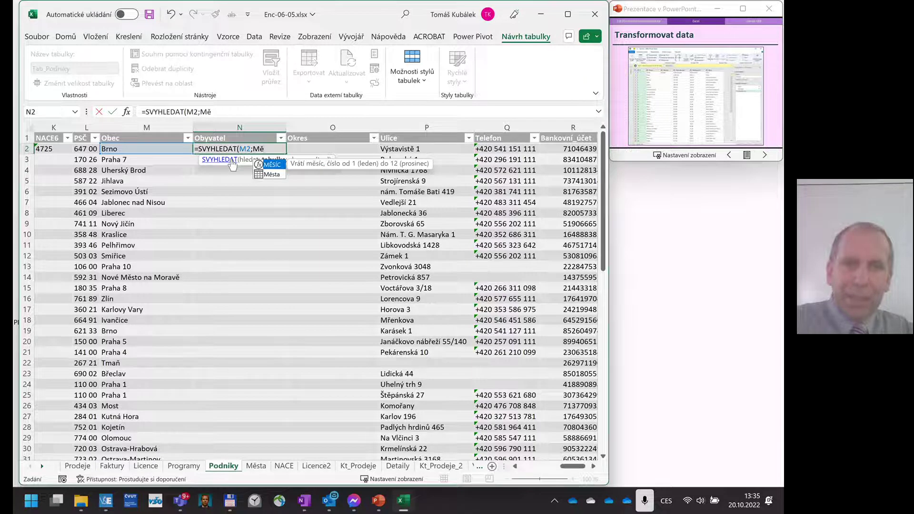
key(Down)
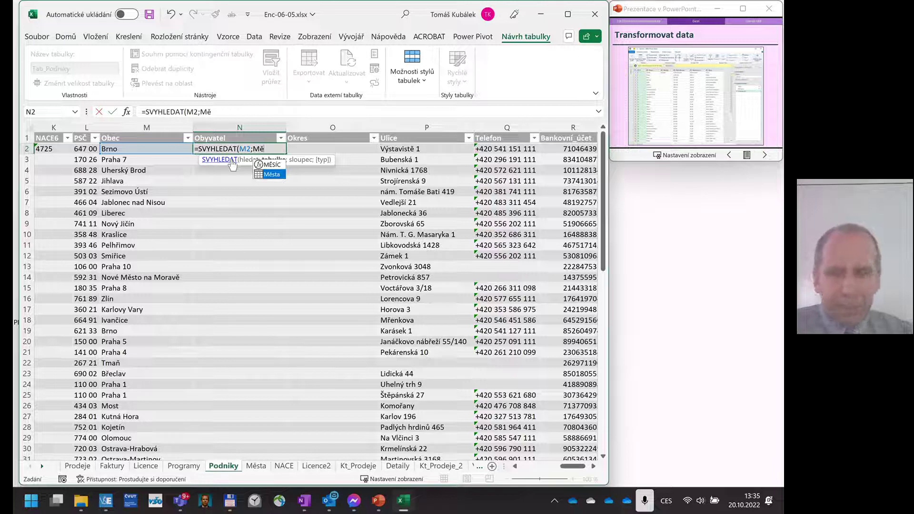
key(Tab)
text(;)
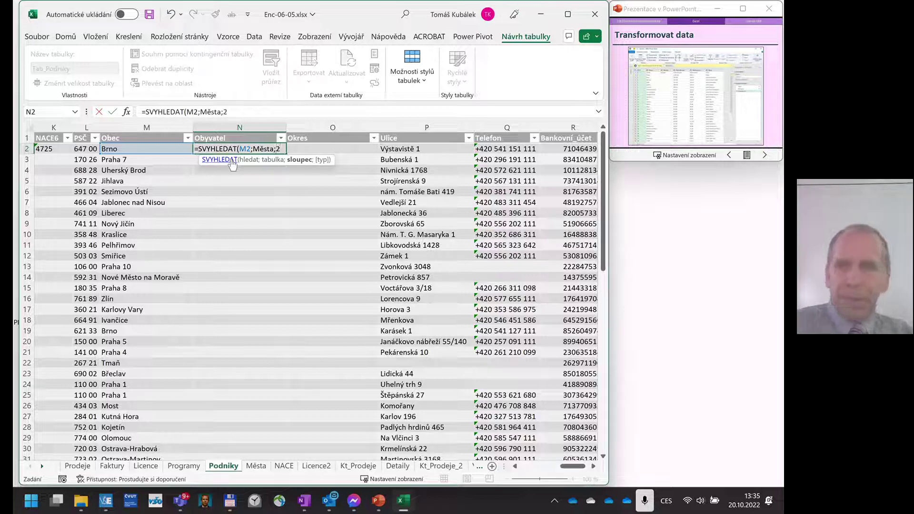
text())
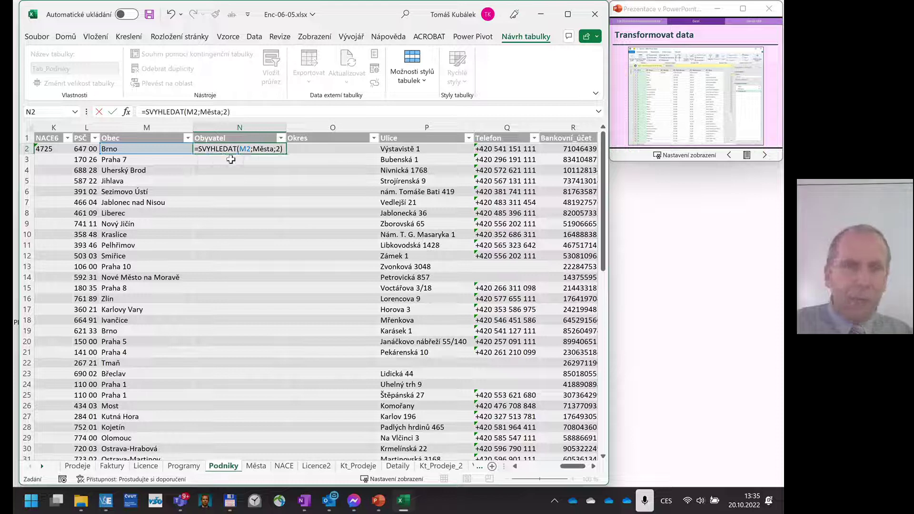
Anchor the town reference as $M2, fill the Obyvatel column, and copy the N2 formula
click(280, 149)
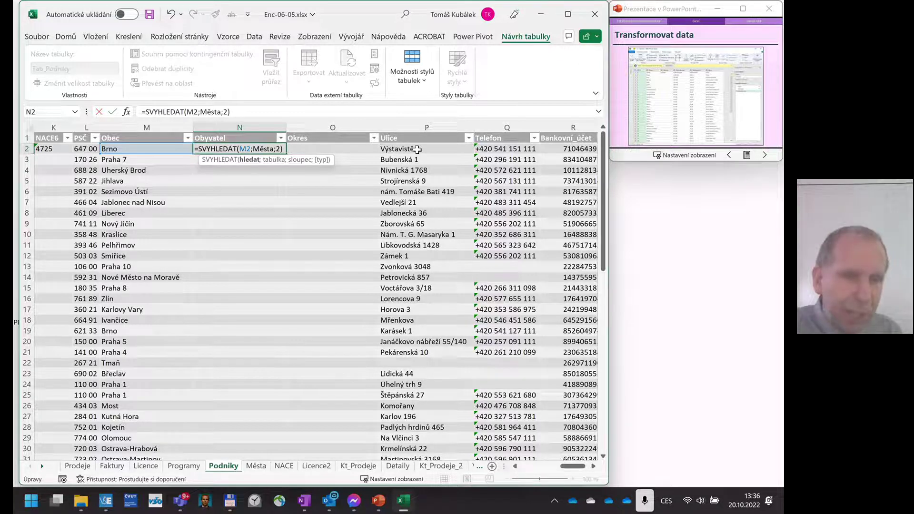
key(F4)
key(F4)
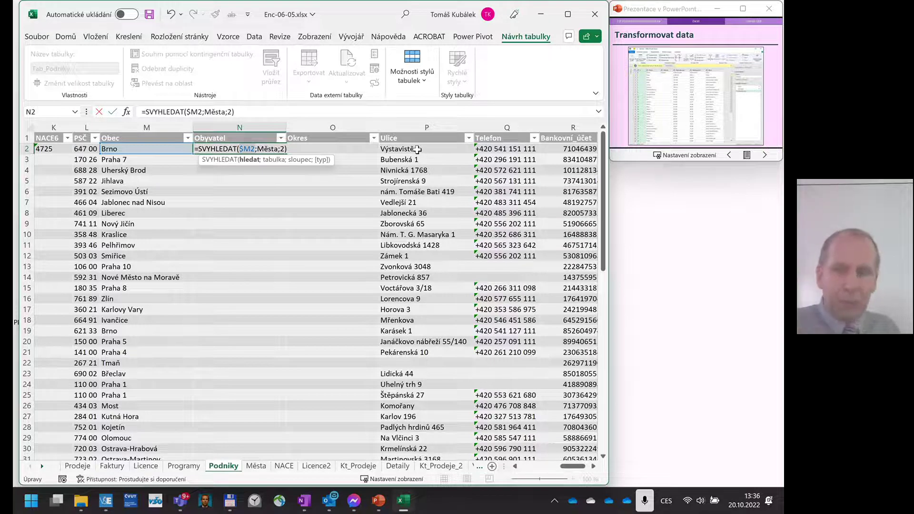
key(Return)
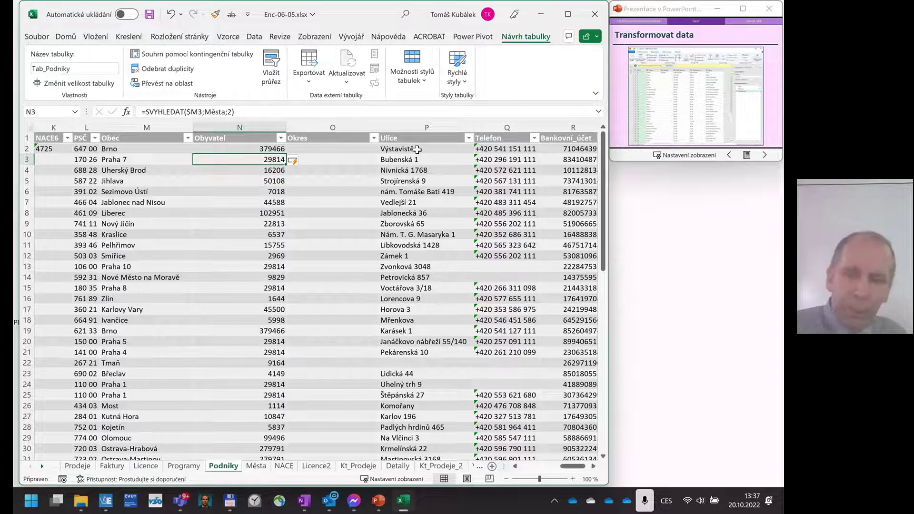
key(Up)
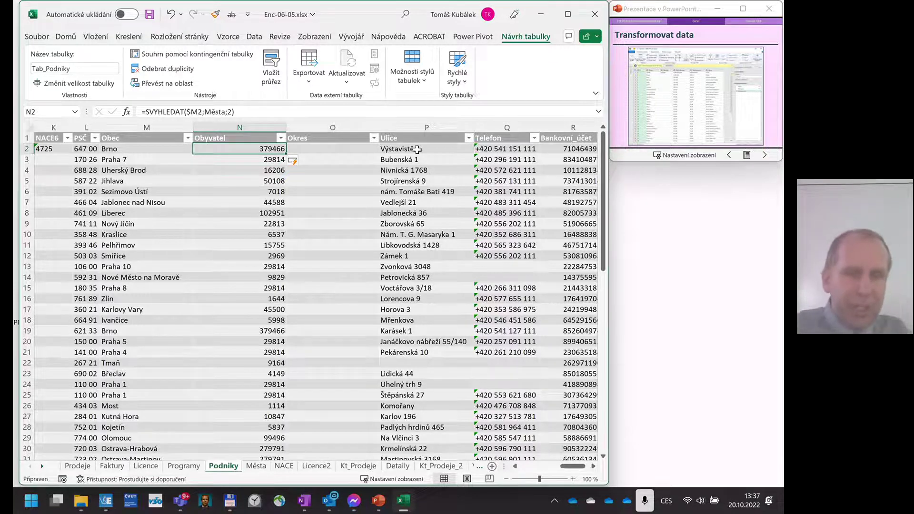
key(ctrl+c)
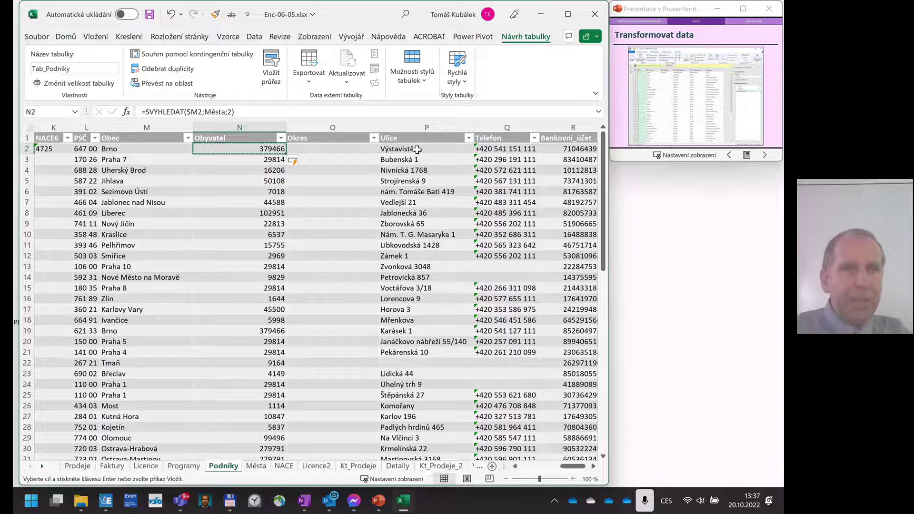
Paste the lookup into O2 and change its column index from 2 to 4
click(323, 149)
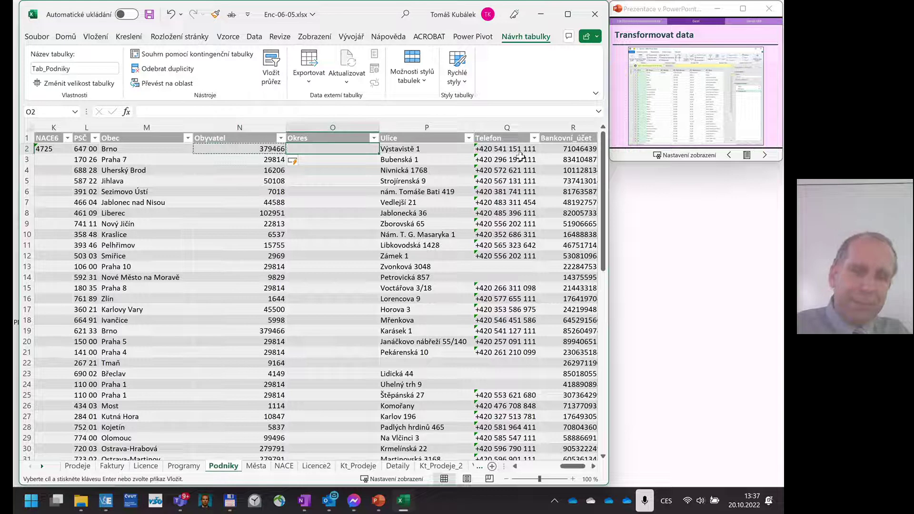
key(Return)
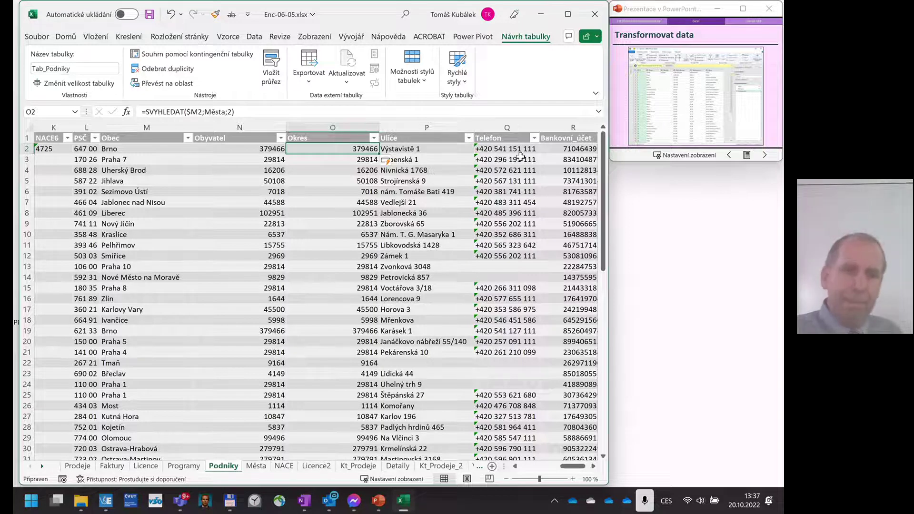
key(F2)
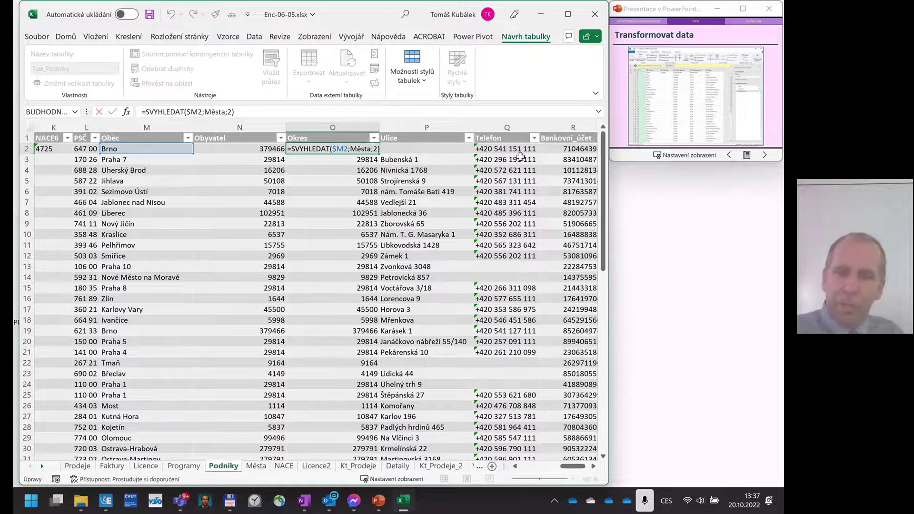
key(Left)
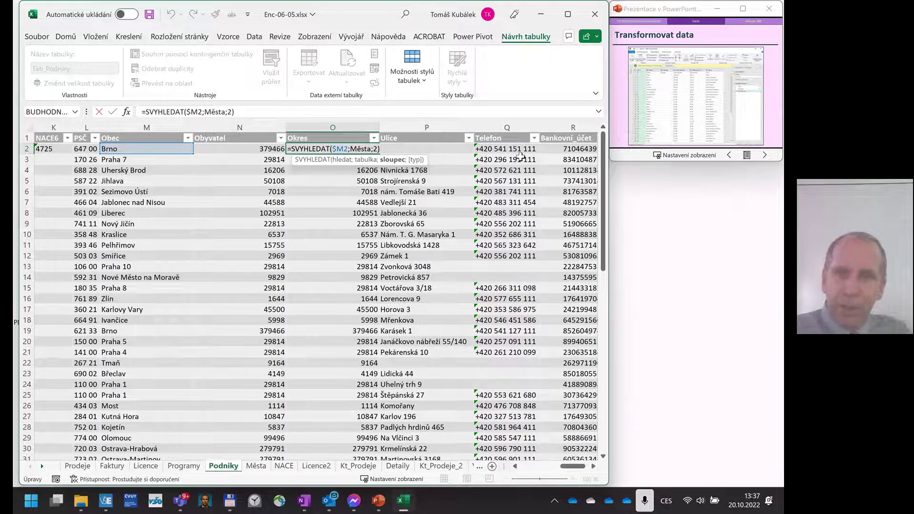
key(BackSpace)
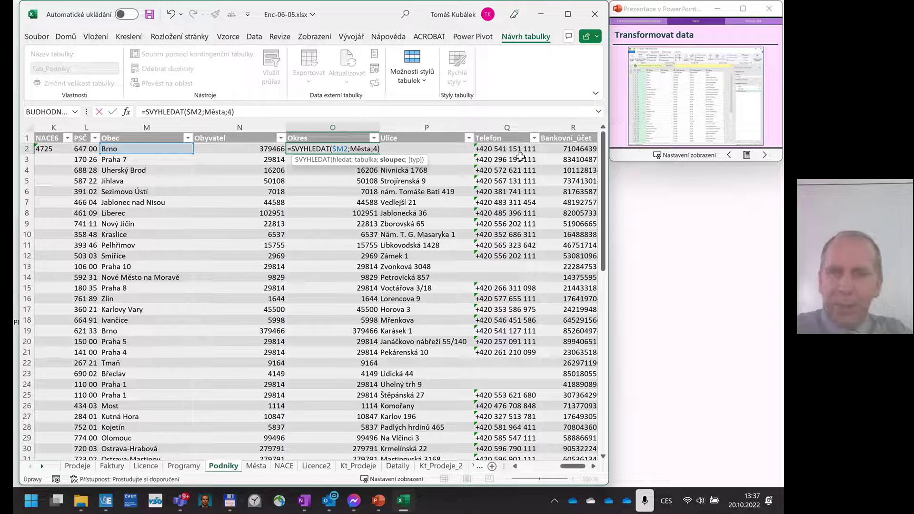
text(4)
key(Return)
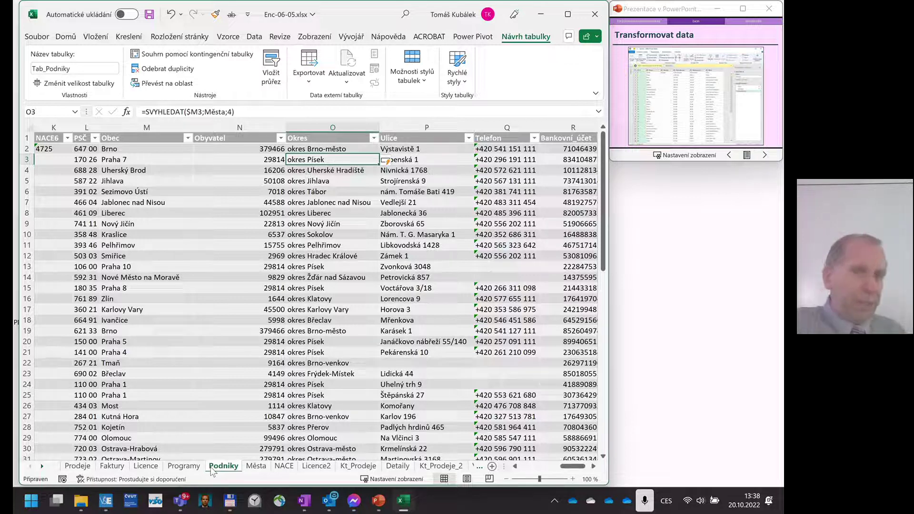
On the Města sheet, scroll down to the Praha entry and select it
click(256, 465)
scroll(119, 255, down, 1)
scroll(119, 255, down, 8)
scroll(120, 255, down, 9)
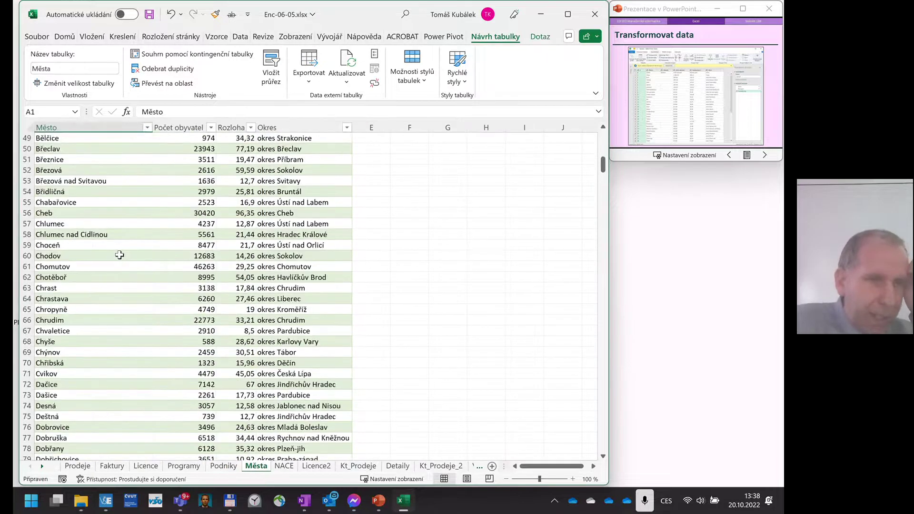
scroll(119, 255, down, 6)
scroll(120, 255, down, 2)
scroll(120, 255, down, 4)
scroll(119, 255, down, 6)
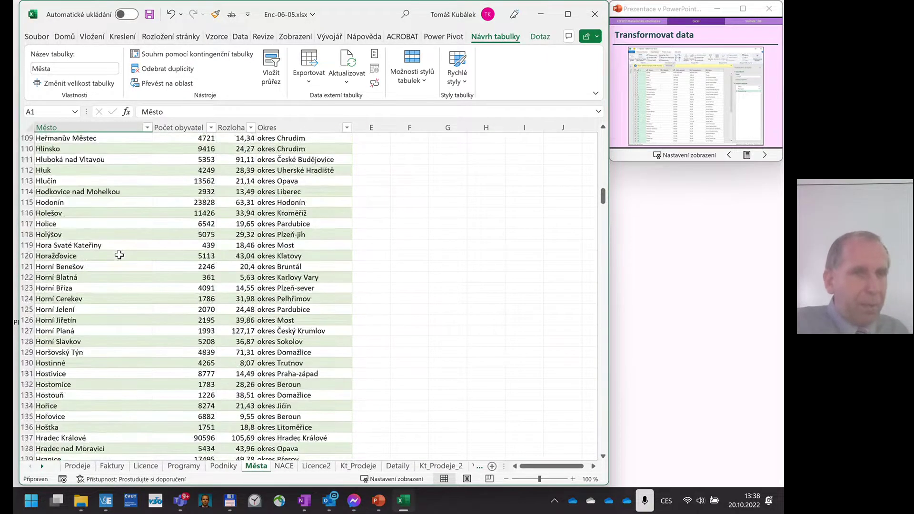
scroll(120, 255, down, 5)
scroll(119, 255, down, 8)
scroll(119, 255, down, 4)
scroll(119, 255, down, 7)
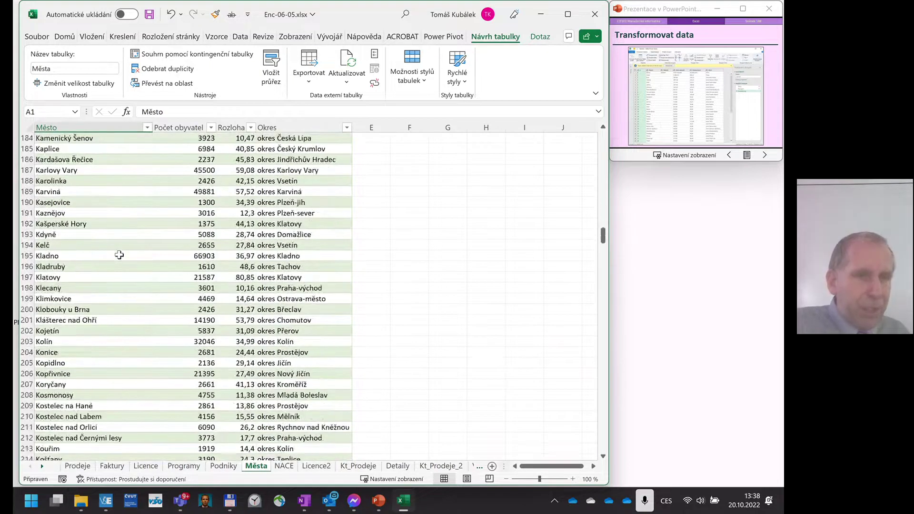
scroll(119, 255, down, 5)
scroll(119, 255, down, 7)
scroll(120, 255, down, 6)
scroll(119, 255, down, 3)
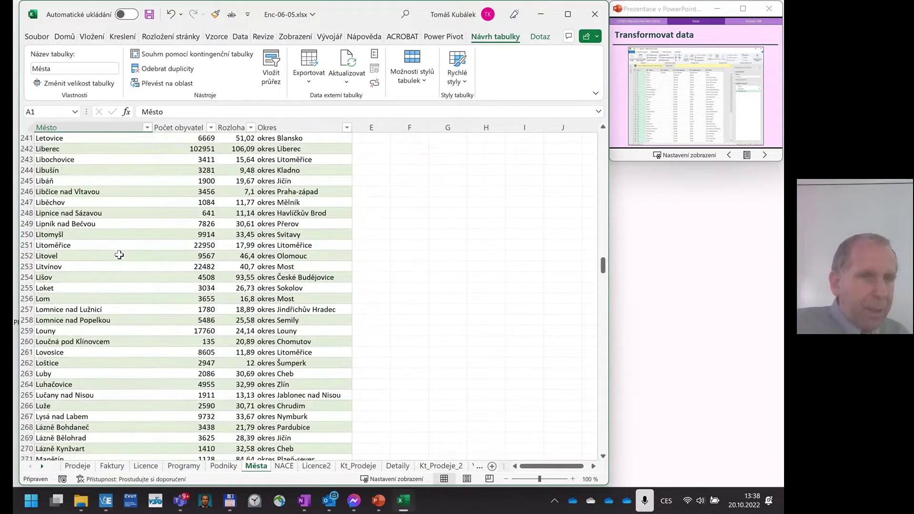
scroll(119, 255, down, 5)
scroll(120, 255, down, 9)
scroll(119, 255, down, 2)
scroll(119, 255, down, 6)
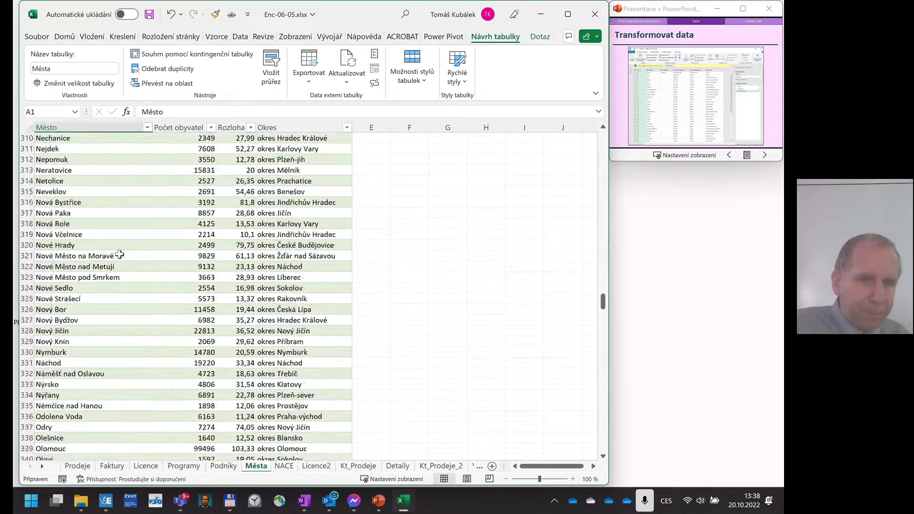
scroll(119, 255, down, 6)
scroll(119, 255, down, 1)
scroll(120, 255, down, 5)
scroll(120, 255, down, 2)
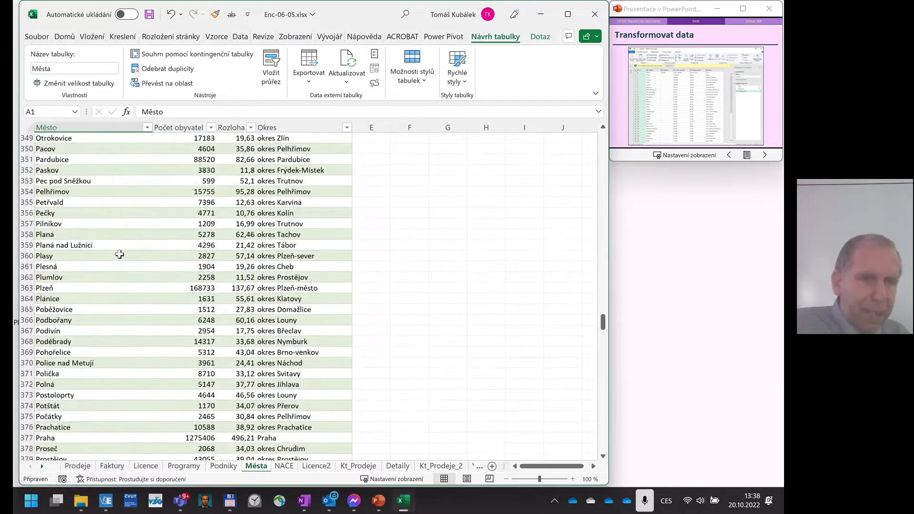
scroll(119, 255, down, 1)
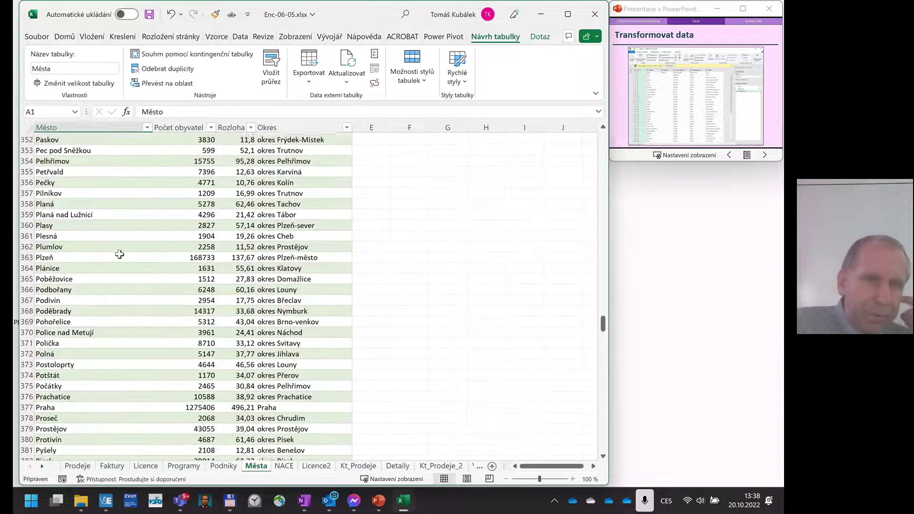
scroll(66, 324, down, 4)
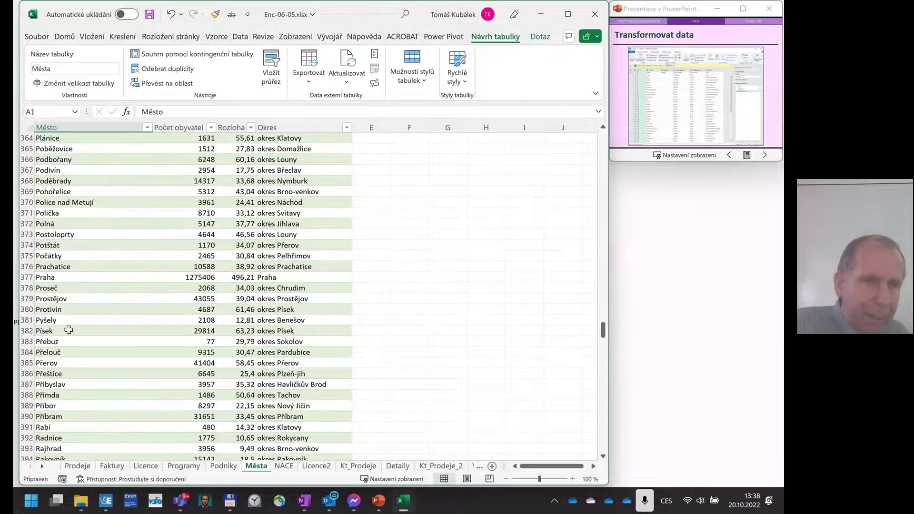
click(67, 277)
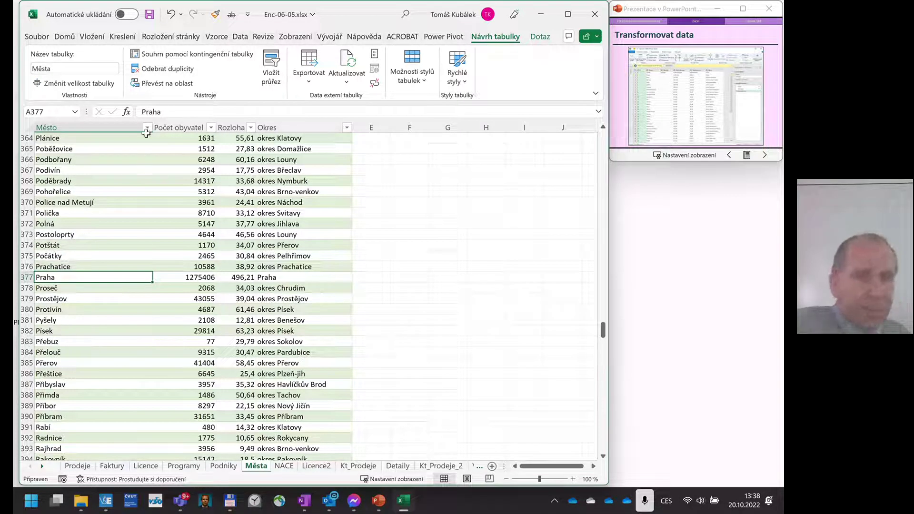
Sort the Města table by Město from A to Z and return to Podniky
click(148, 127)
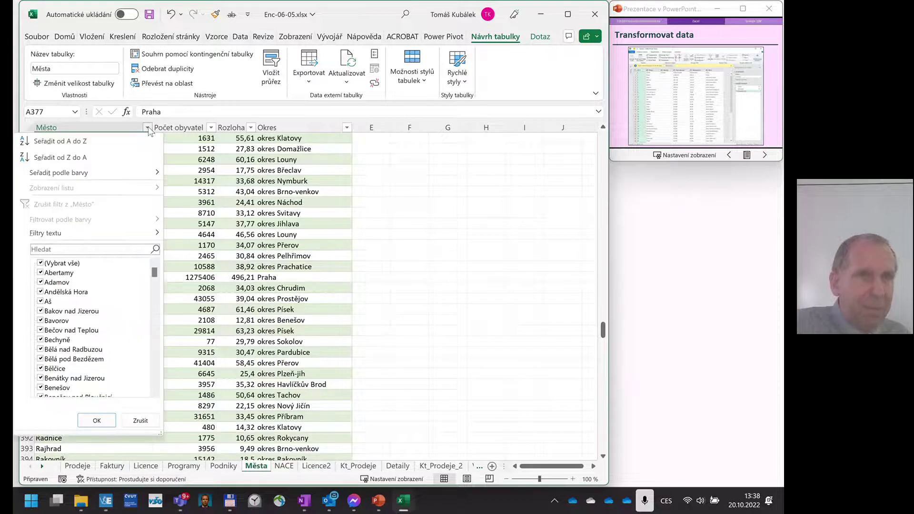
click(98, 145)
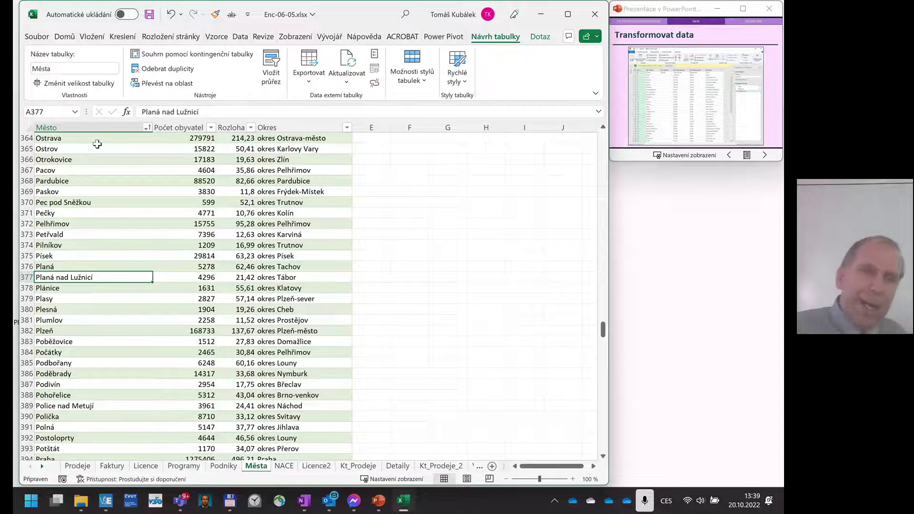
click(224, 466)
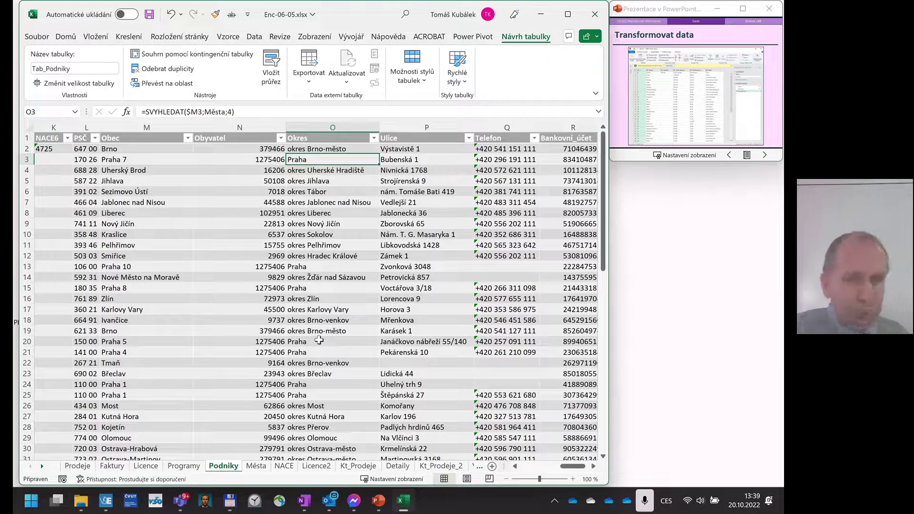
On the Města sheet, scroll down and select Praha in cell A394
click(260, 468)
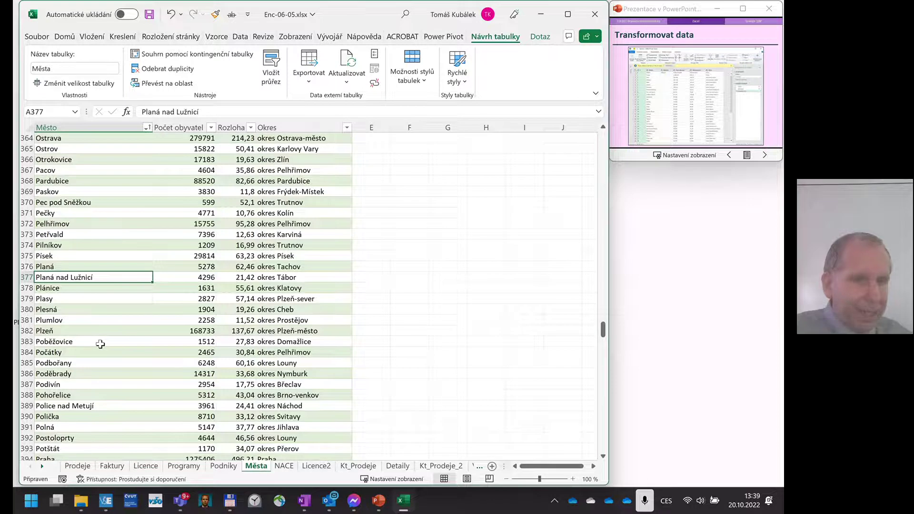
scroll(100, 344, down, 3)
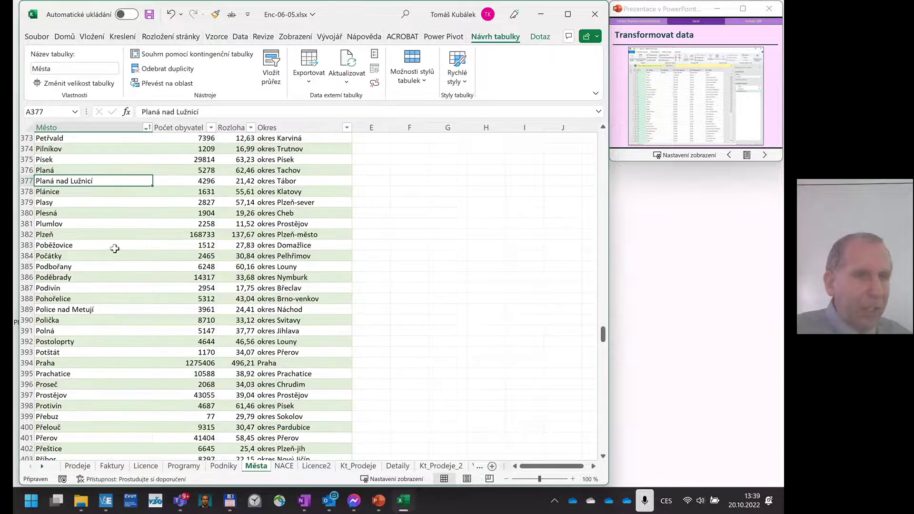
scroll(113, 249, down, 2)
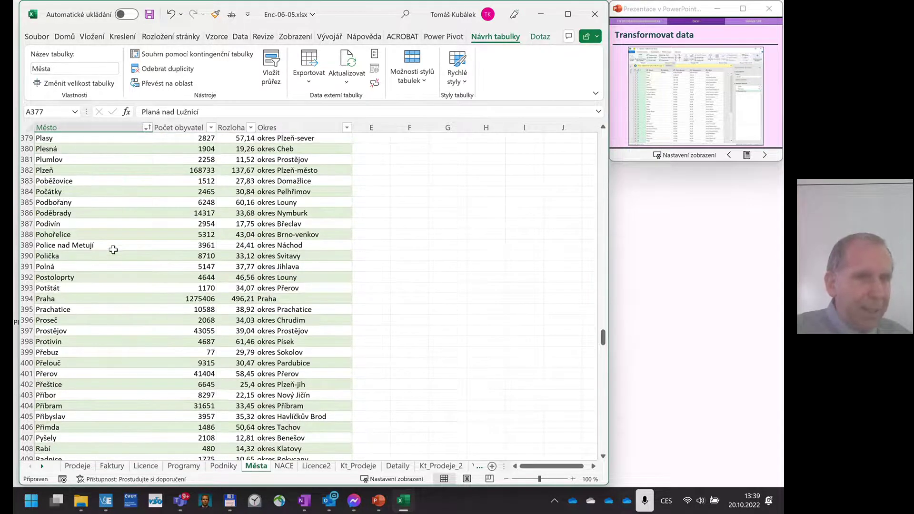
click(69, 298)
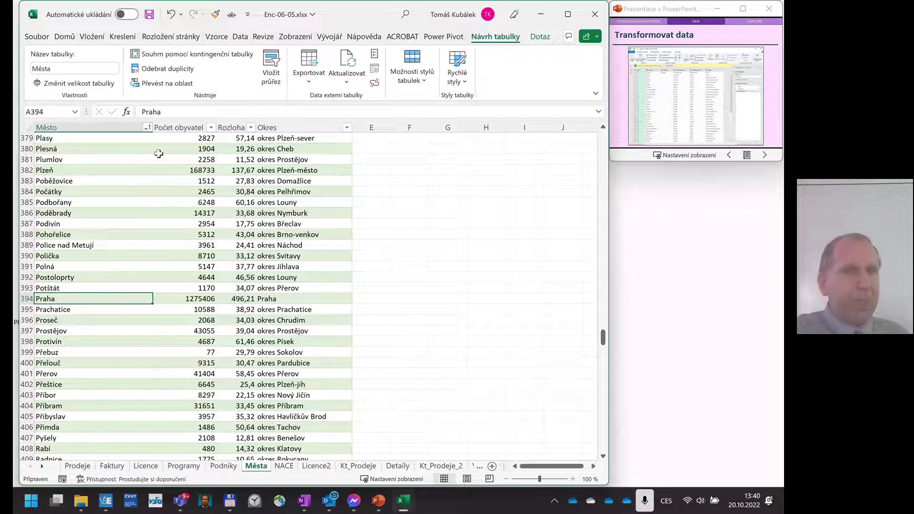
Rename the Města table to Tab_Města by adding the Tab_ prefix
click(58, 68)
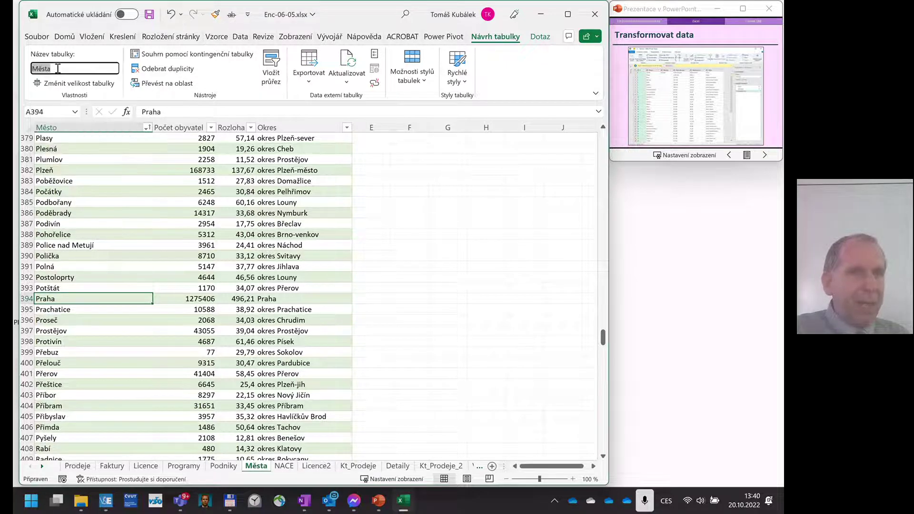
click(33, 68)
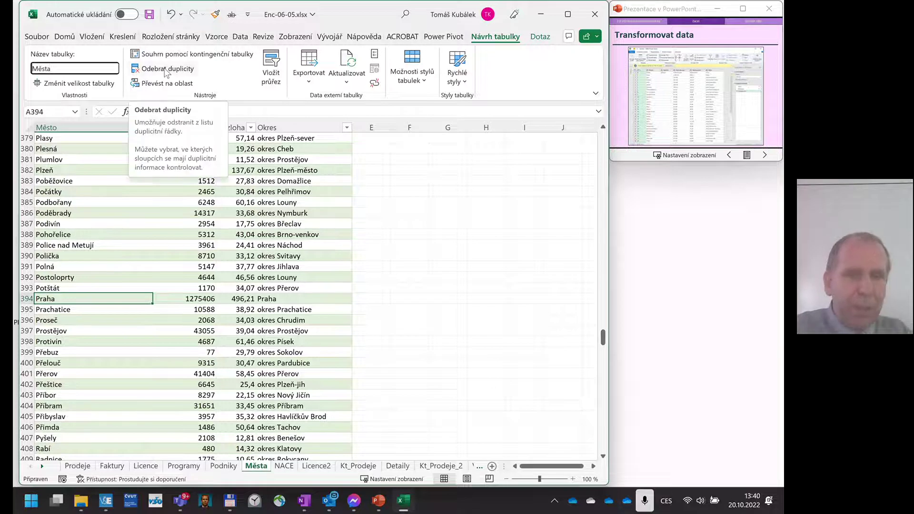
text(Tab_)
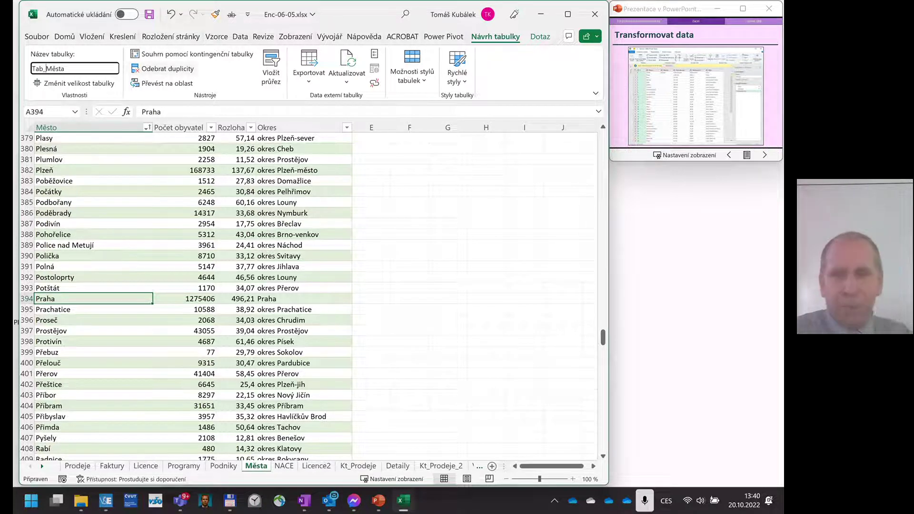
key(Return)
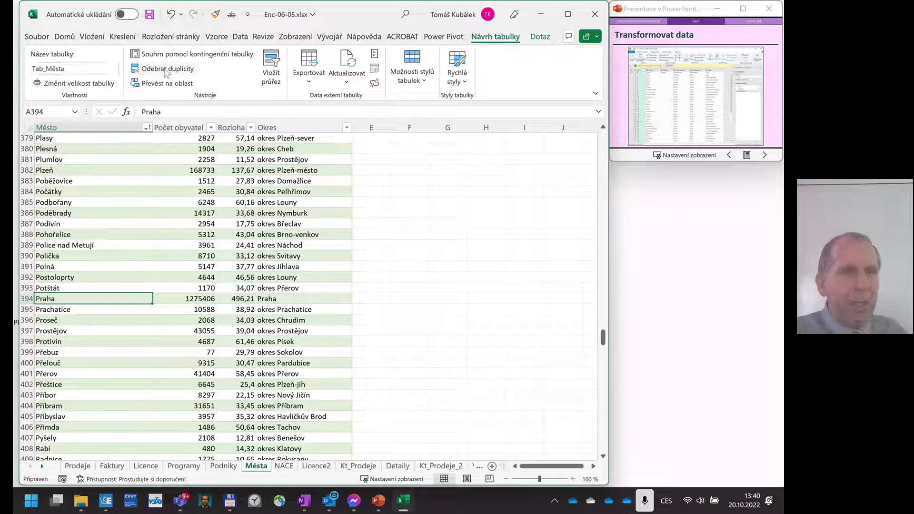
Check that the Podniky N3 lookup now refers to Tab_Města, then open the File menu
click(224, 465)
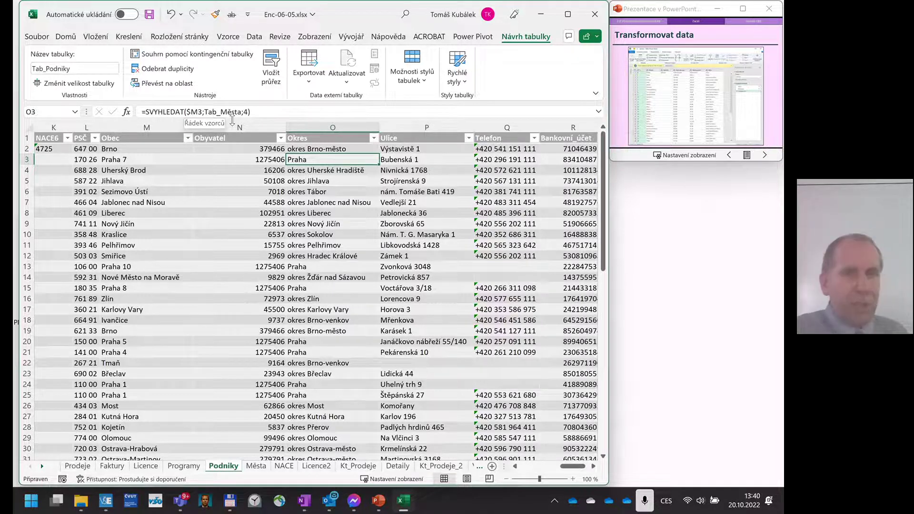
click(267, 160)
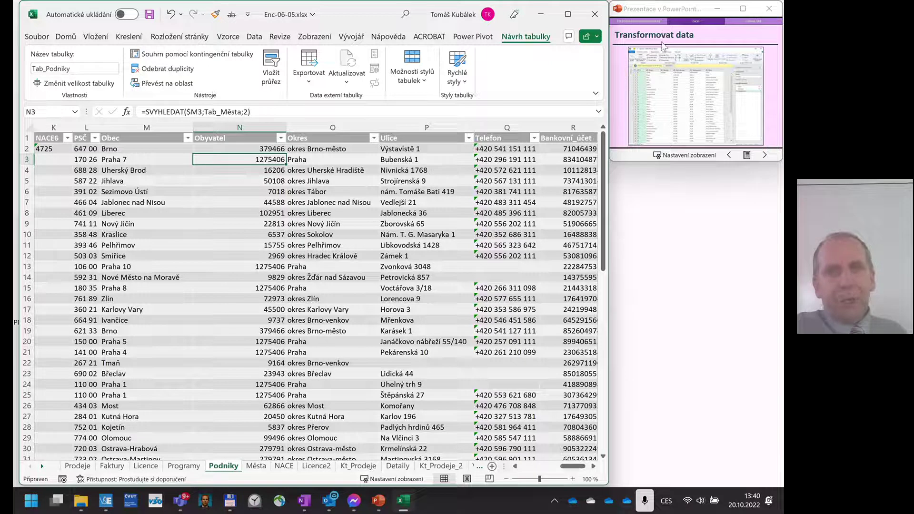
scroll(663, 45, down, 1)
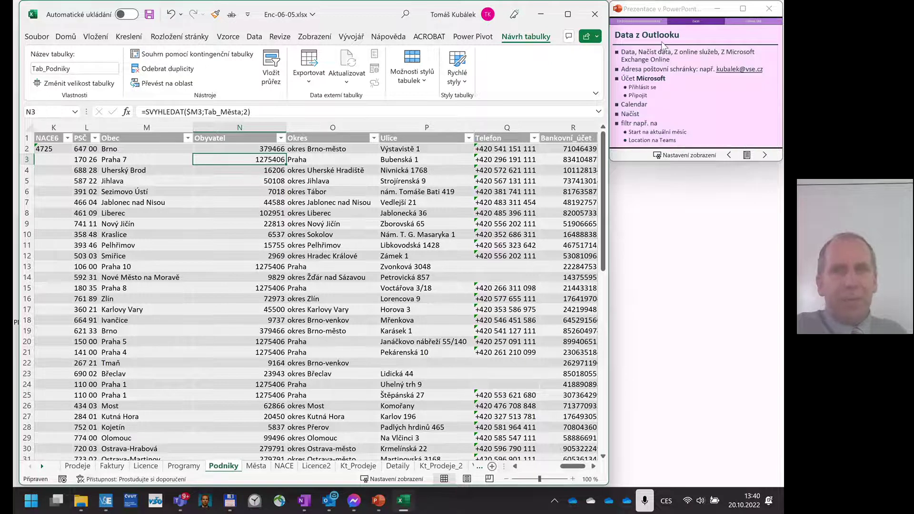
scroll(663, 46, down, 1)
scroll(663, 45, up, 1)
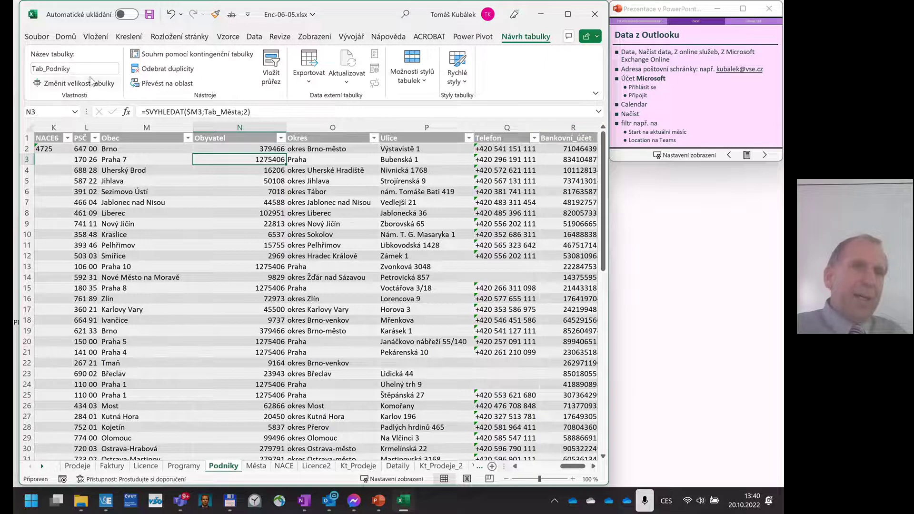
click(42, 38)
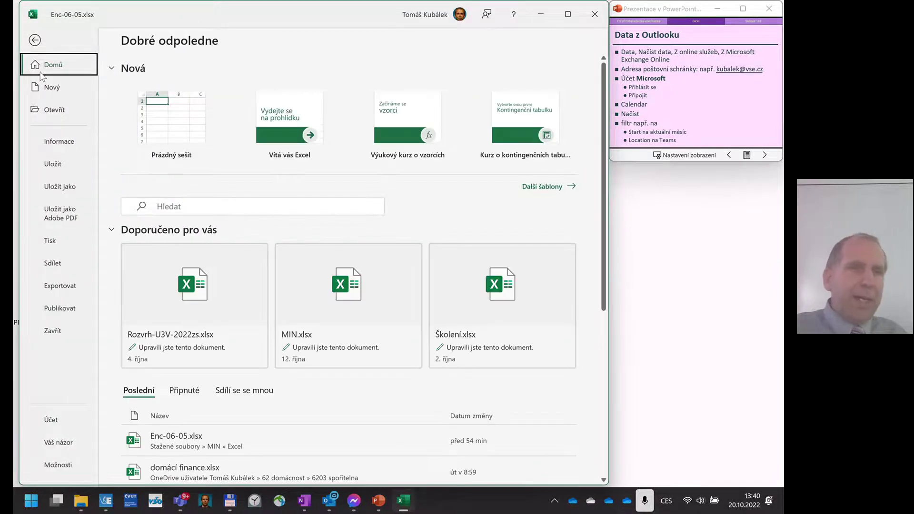
Create a blank workbook via Nový > Prázdný sešit and move the Sešit1 window up-left
click(50, 87)
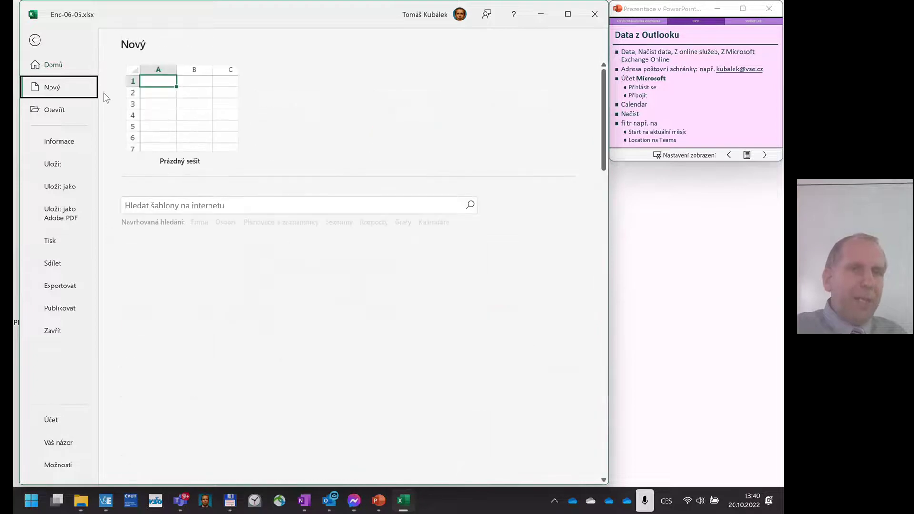
click(185, 121)
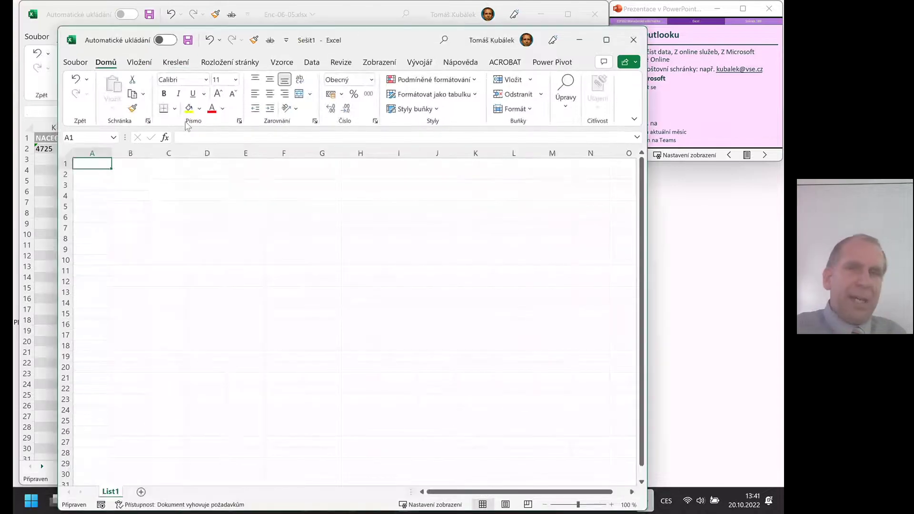
drag(345, 37, 307, 15)
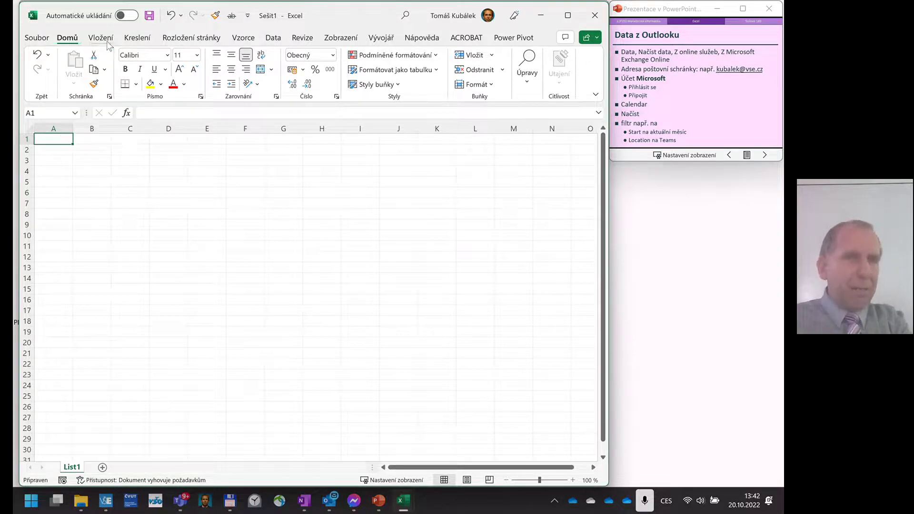
Connect to Microsoft Exchange Online via Načíst data, entering the mailbox e-mail address
click(269, 41)
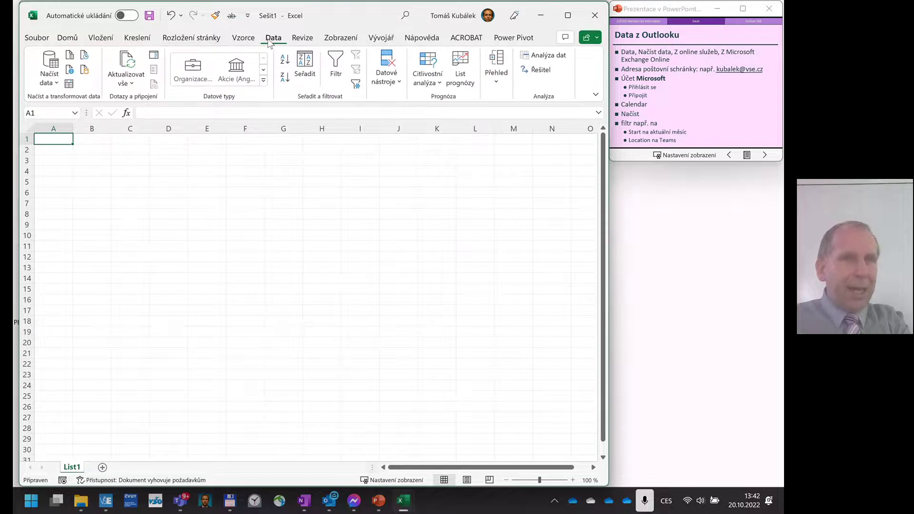
click(55, 82)
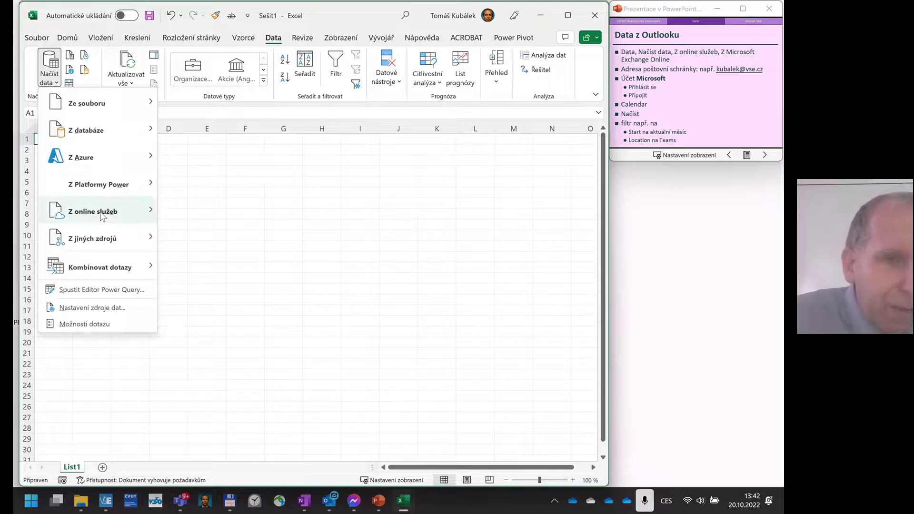
mouse_move(93, 211)
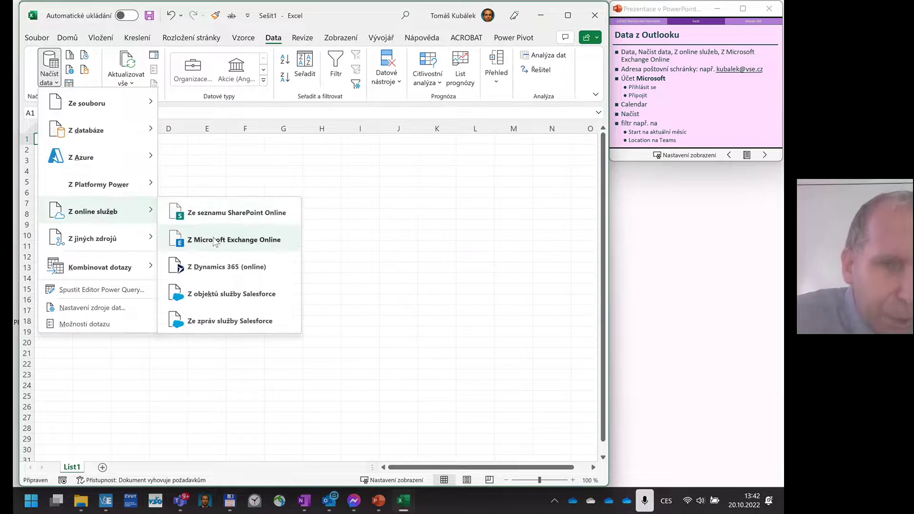
click(215, 240)
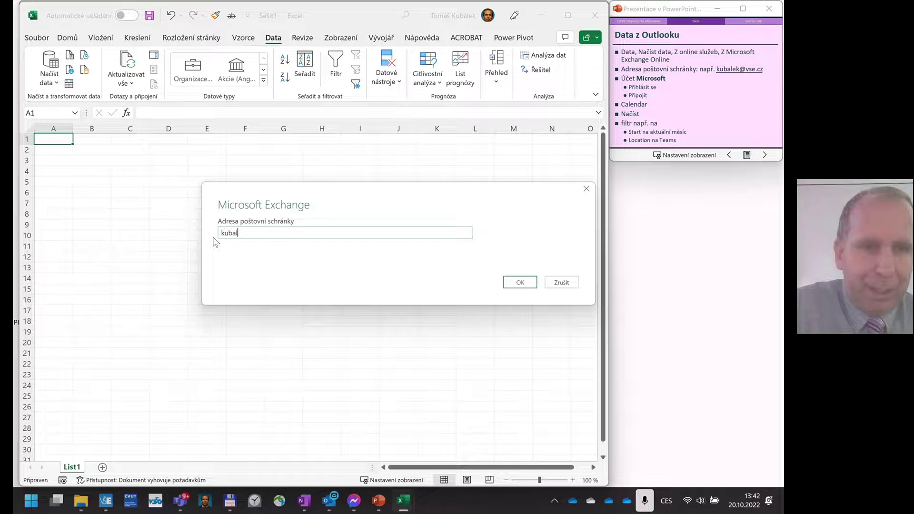
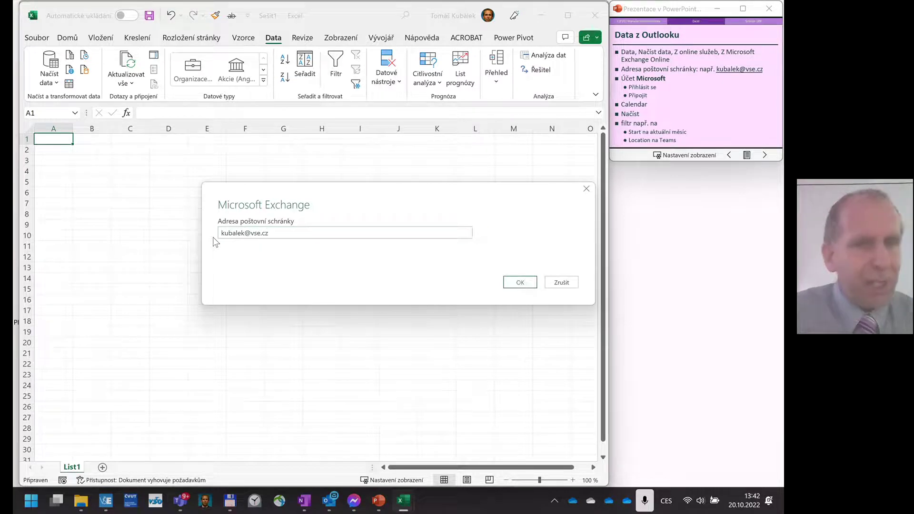
click(521, 282)
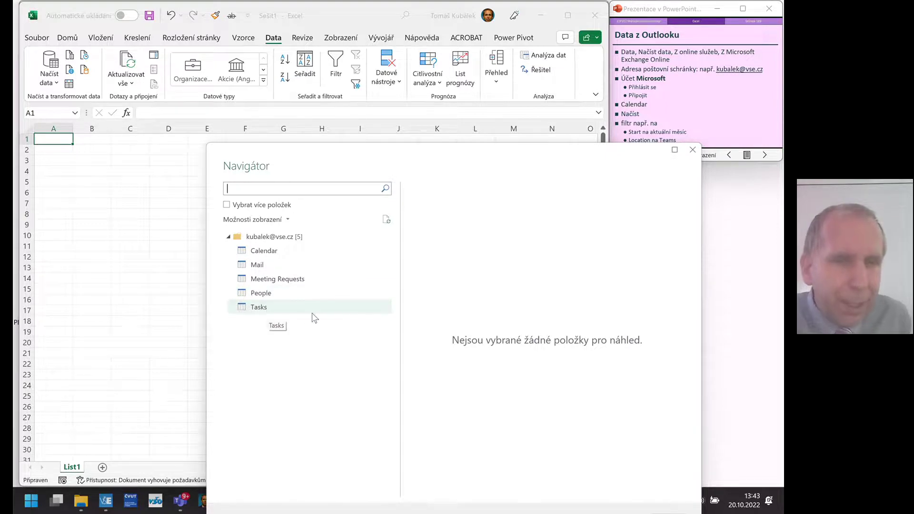
Preview the mailbox Calendar in the Navigator and load it into Power Query Editor
click(266, 251)
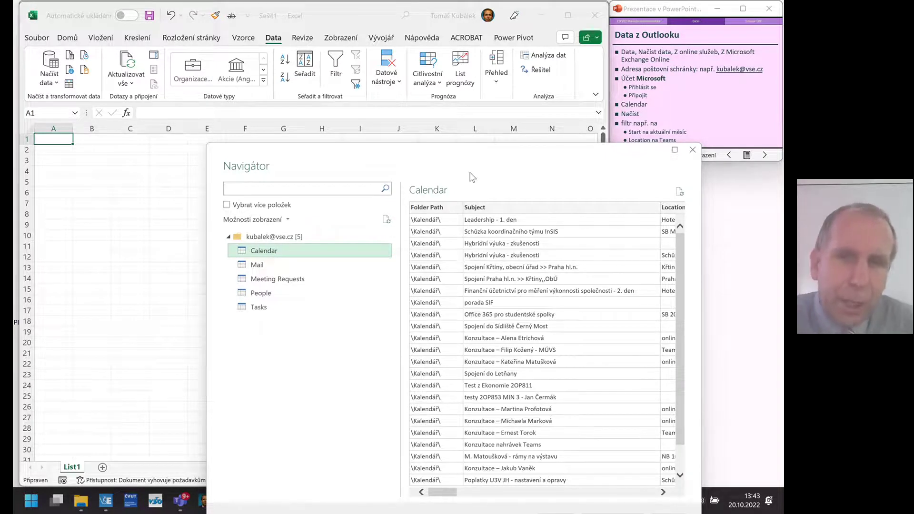
drag(459, 152, 368, 72)
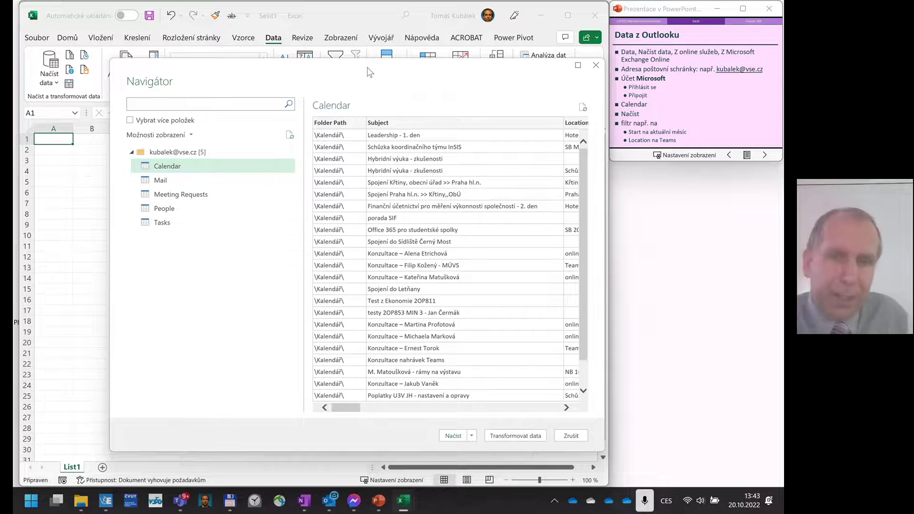
click(500, 436)
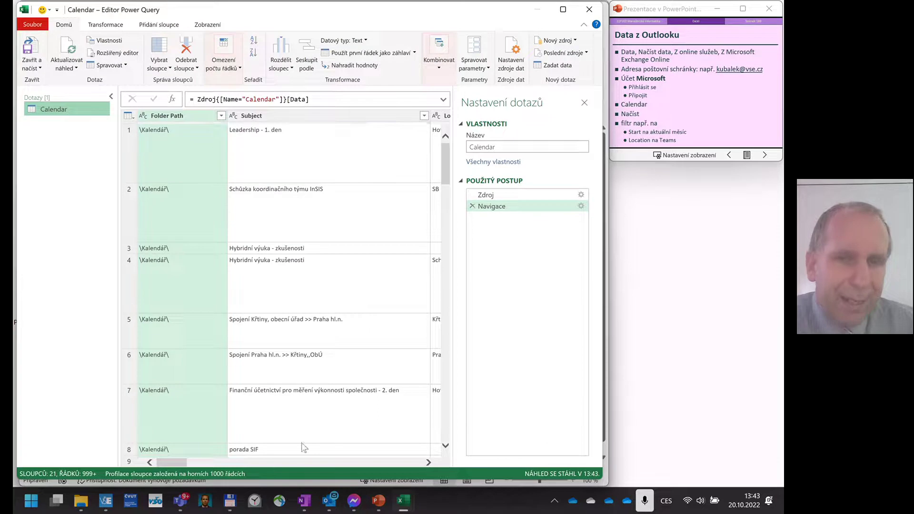
Scroll the preview to the Location column, open its filter and deselect all values
click(429, 464)
click(429, 464)
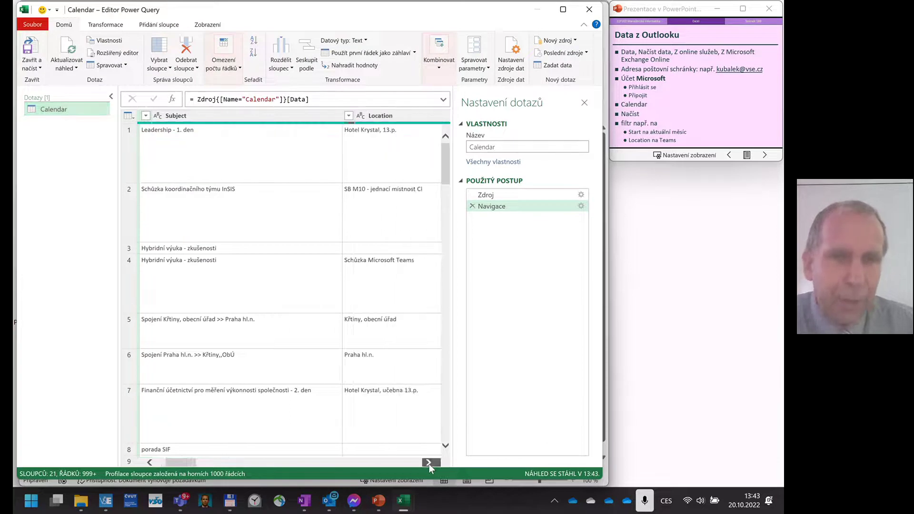
click(429, 463)
click(430, 464)
click(429, 463)
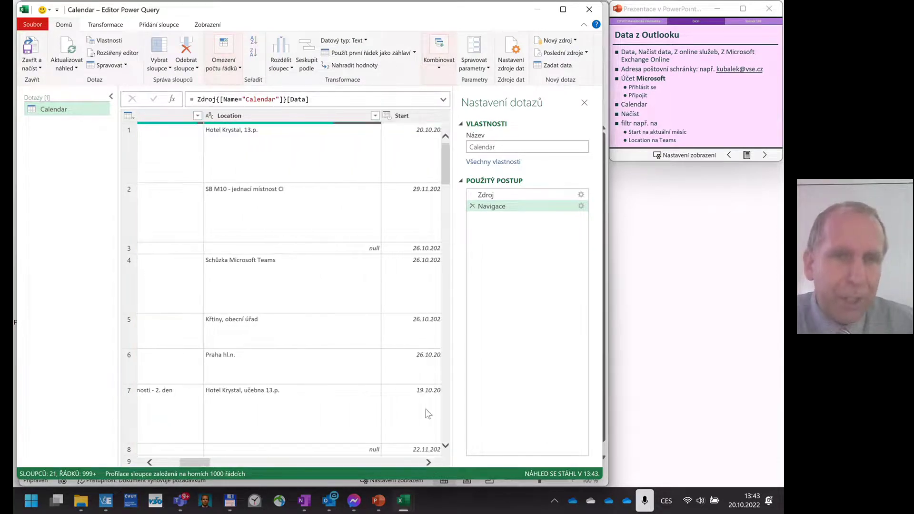
click(375, 116)
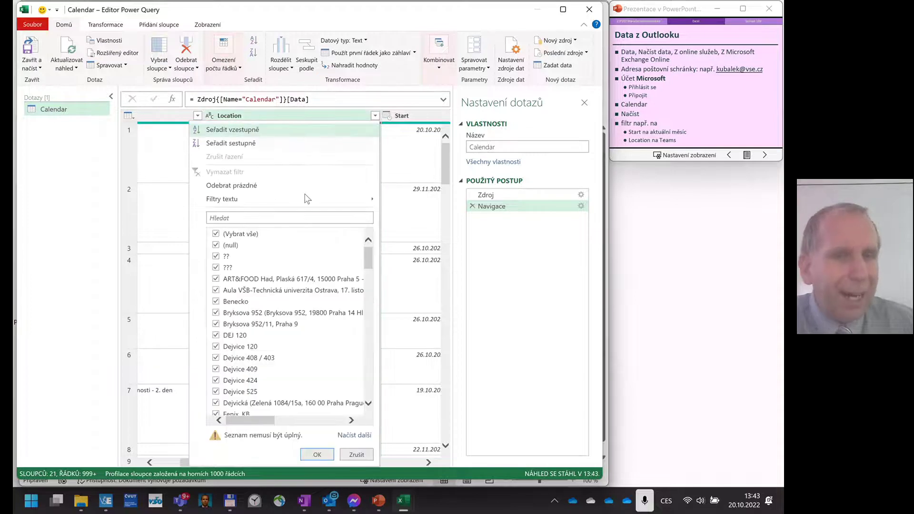
click(215, 234)
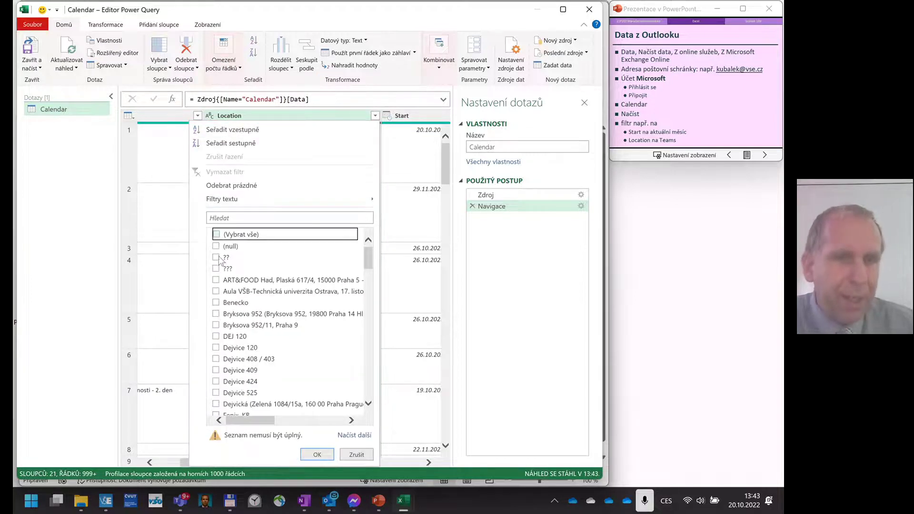
Search the Location list for SB 208, tick only it, and apply the filter
scroll(244, 304, down, 3)
scroll(244, 305, down, 1)
scroll(244, 305, down, 2)
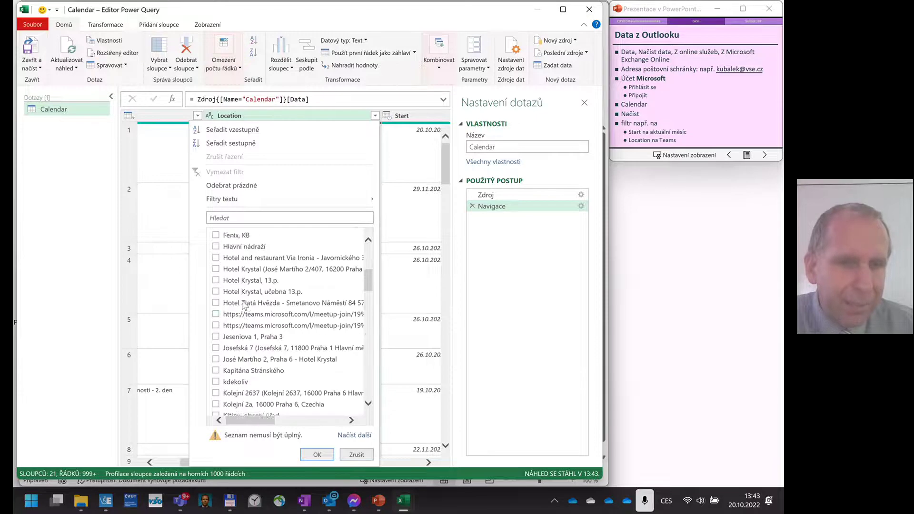
scroll(244, 305, down, 4)
scroll(243, 305, down, 4)
scroll(244, 304, down, 4)
scroll(244, 304, down, 3)
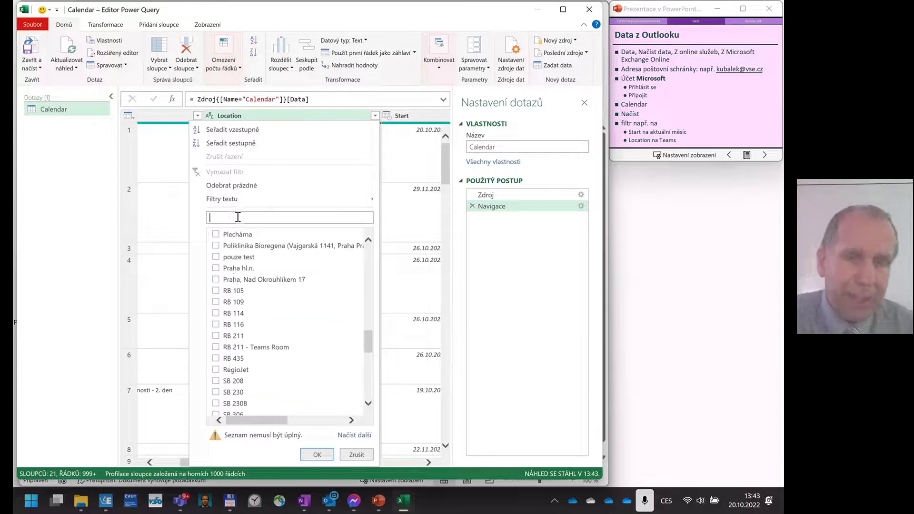
text(SB 2)
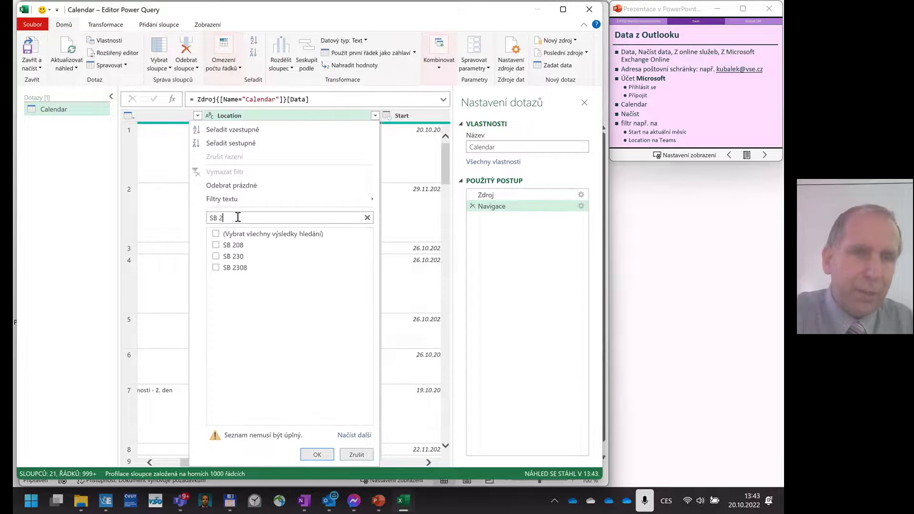
text(08)
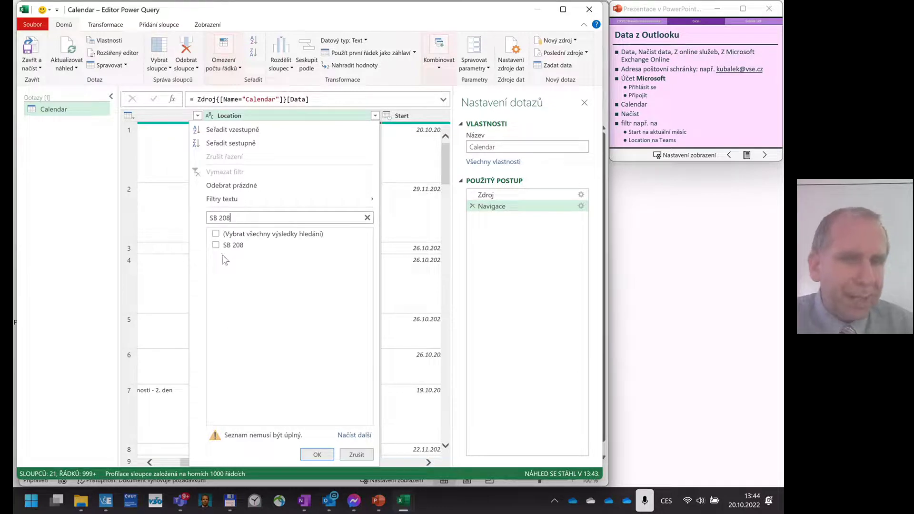
click(216, 245)
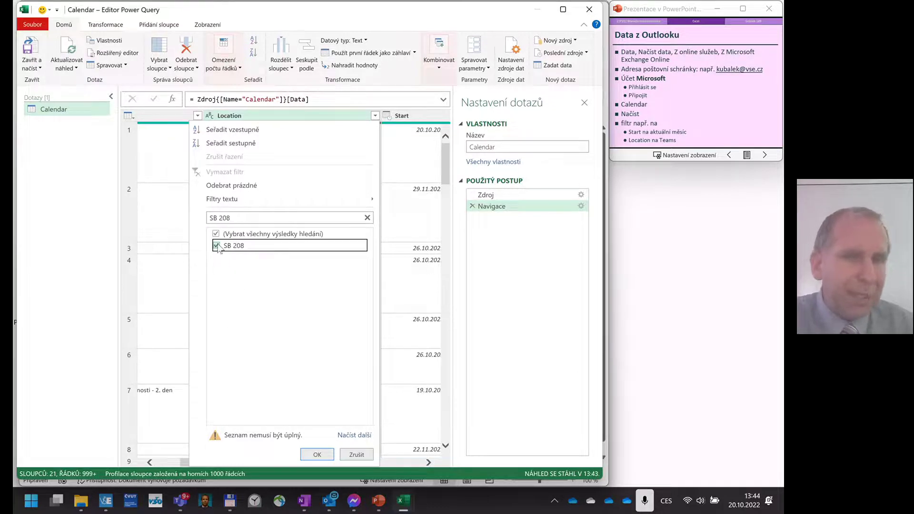
click(317, 454)
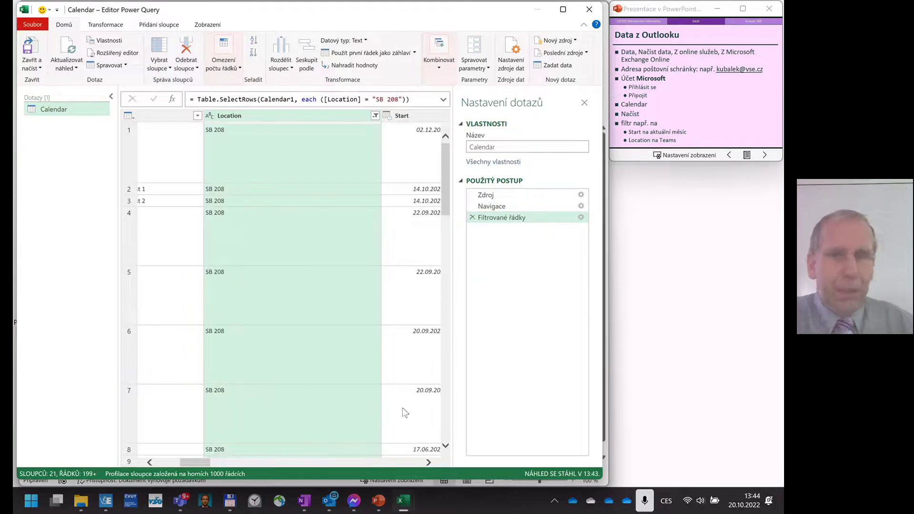
Close and load the filtered query to a Calendar sheet, then scroll its columns
click(34, 49)
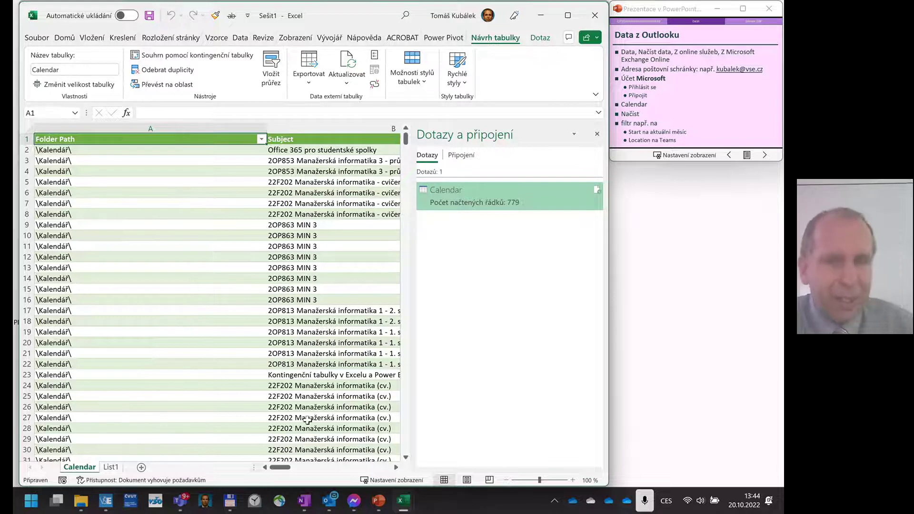
click(395, 466)
click(395, 467)
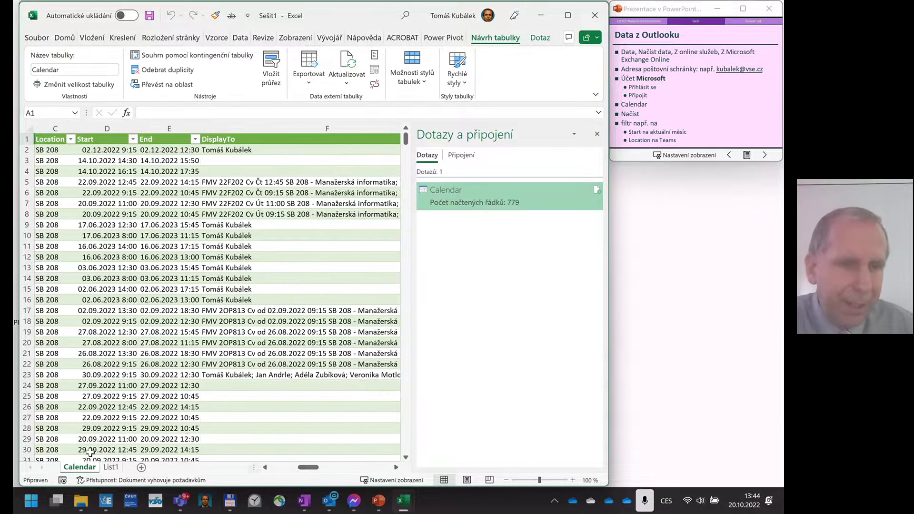
click(267, 470)
click(266, 470)
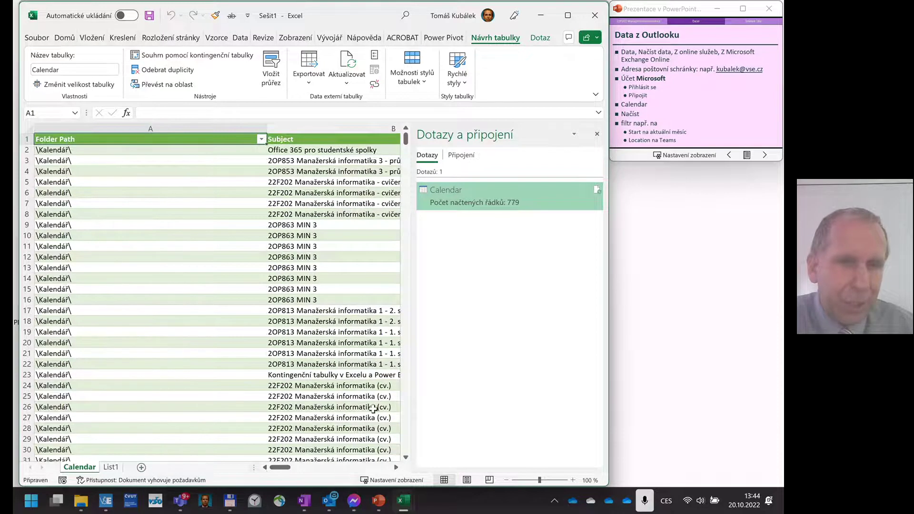
click(396, 467)
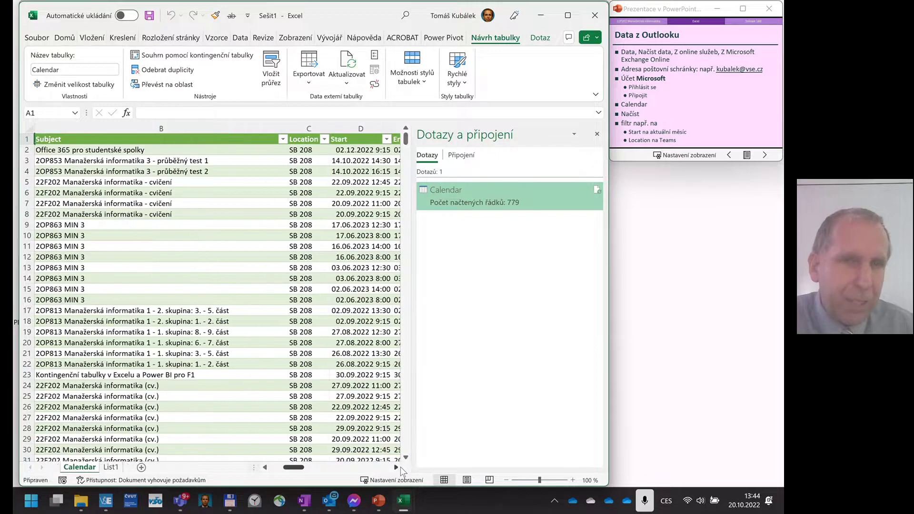
Apply a Subject text filter 'contains 22F20', leaving 128 of 779 records
click(284, 139)
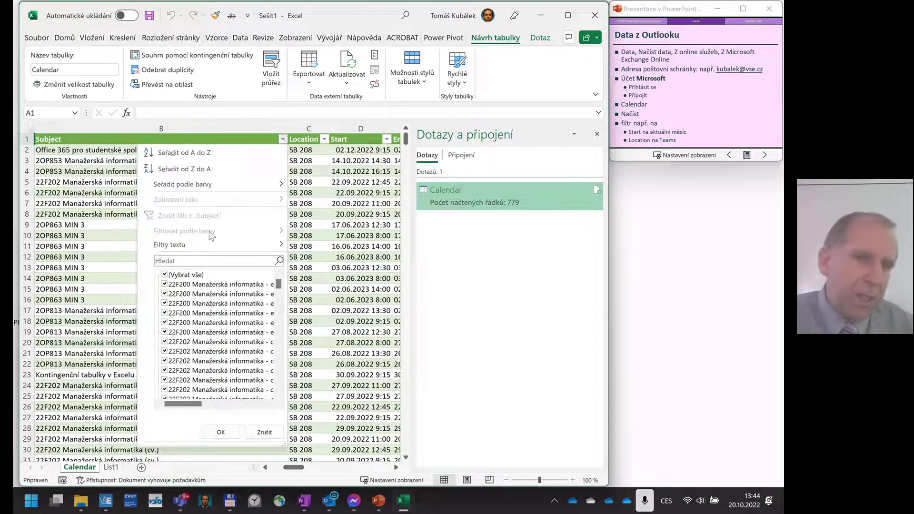
click(171, 244)
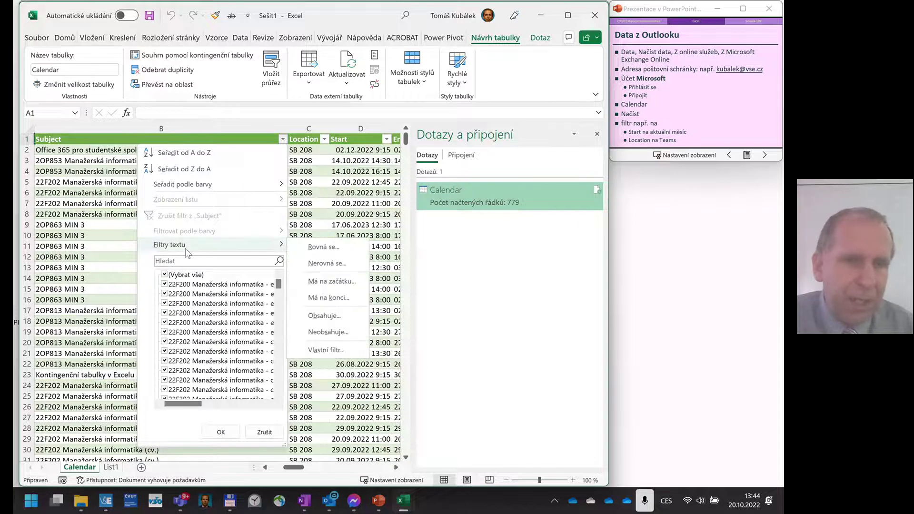
click(338, 281)
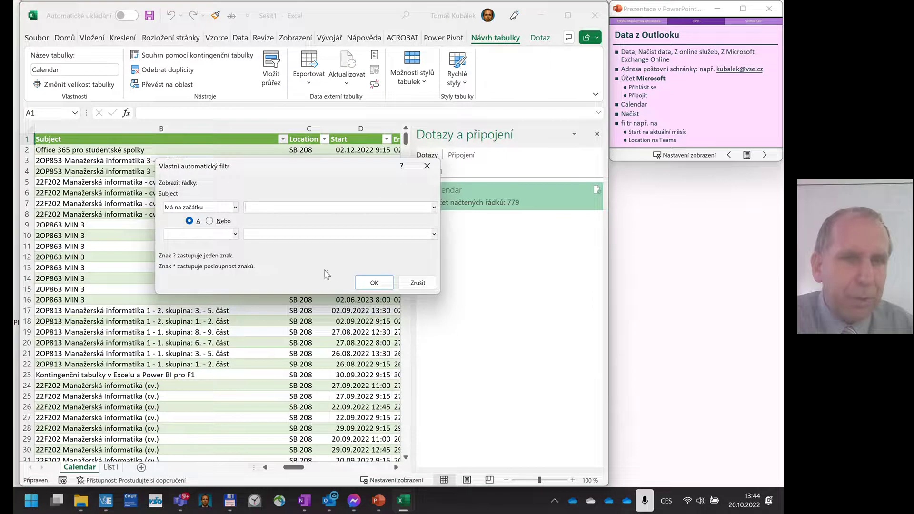
click(362, 283)
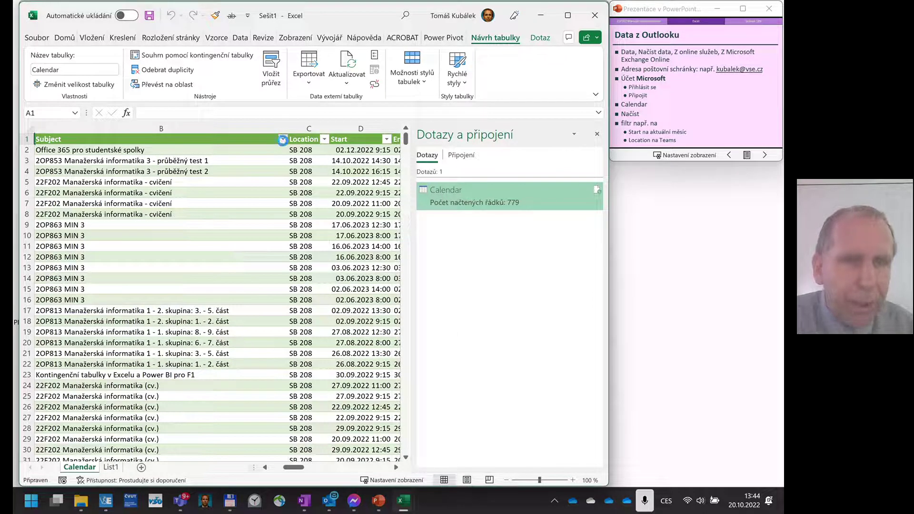
click(282, 140)
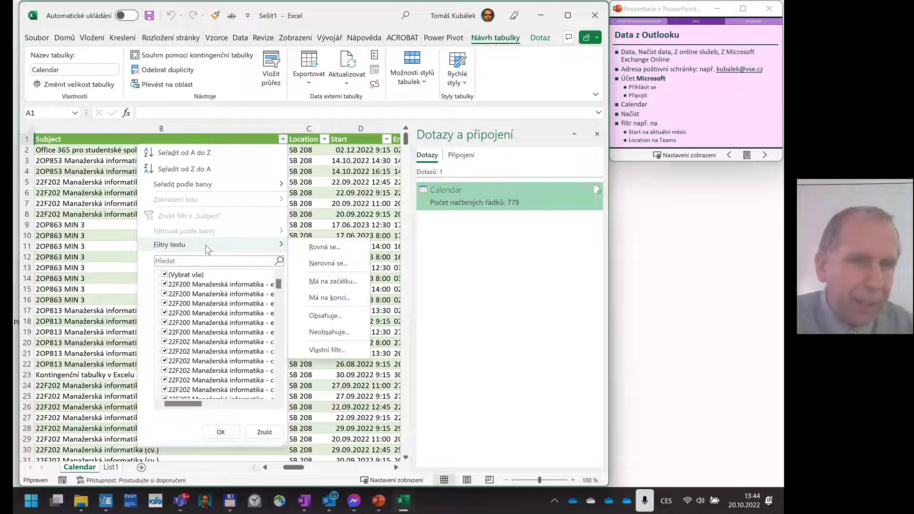
mouse_move(214, 244)
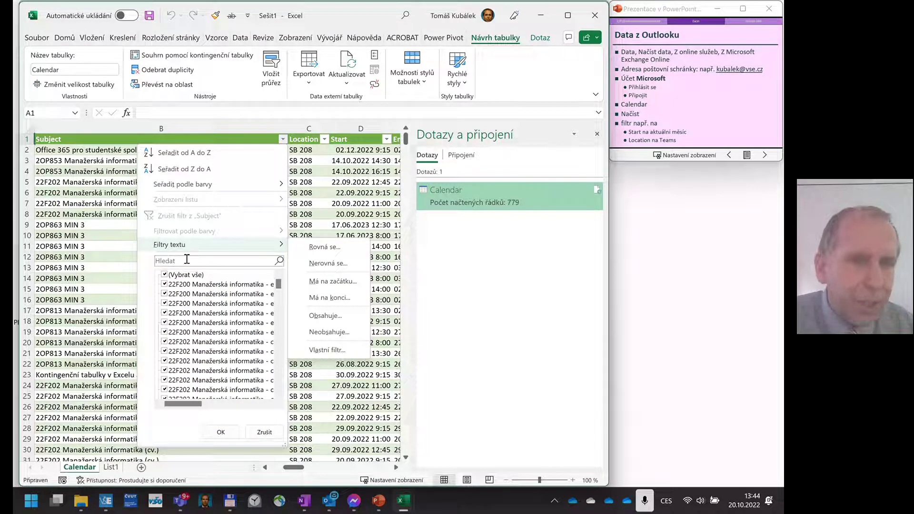
click(187, 259)
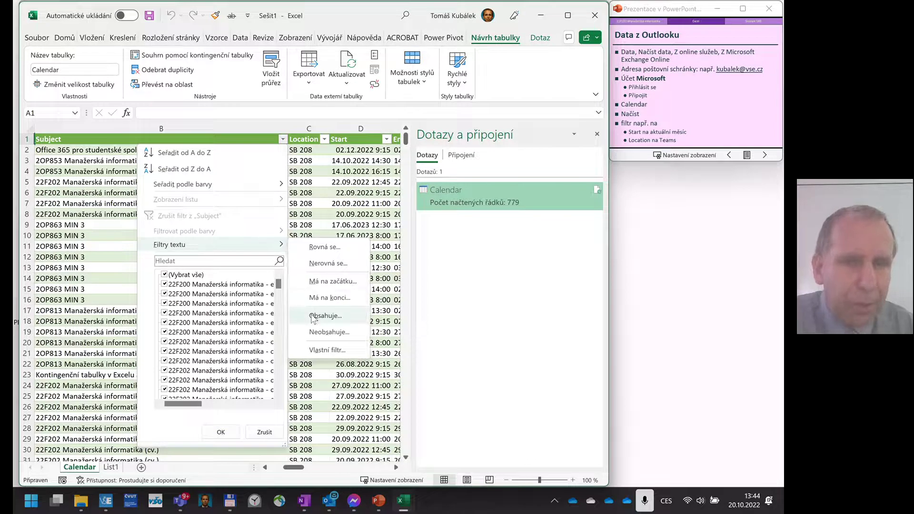
click(312, 317)
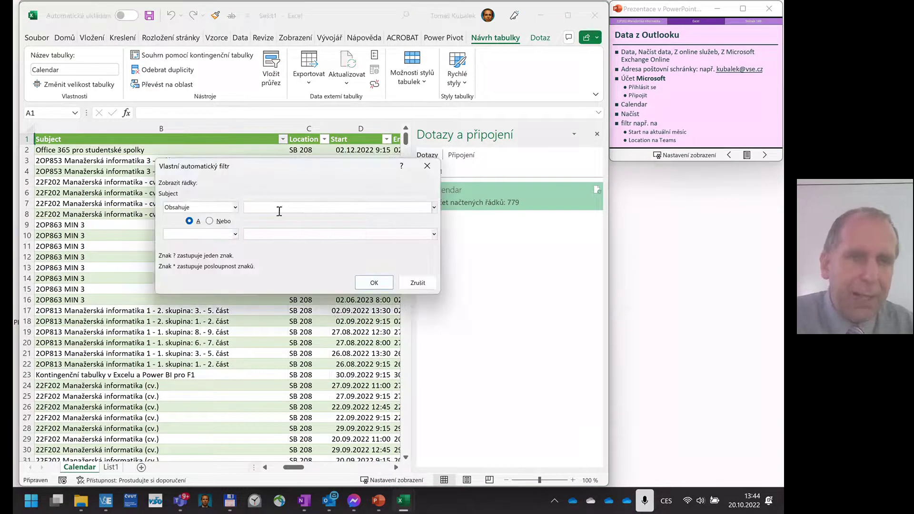
text(22F20)
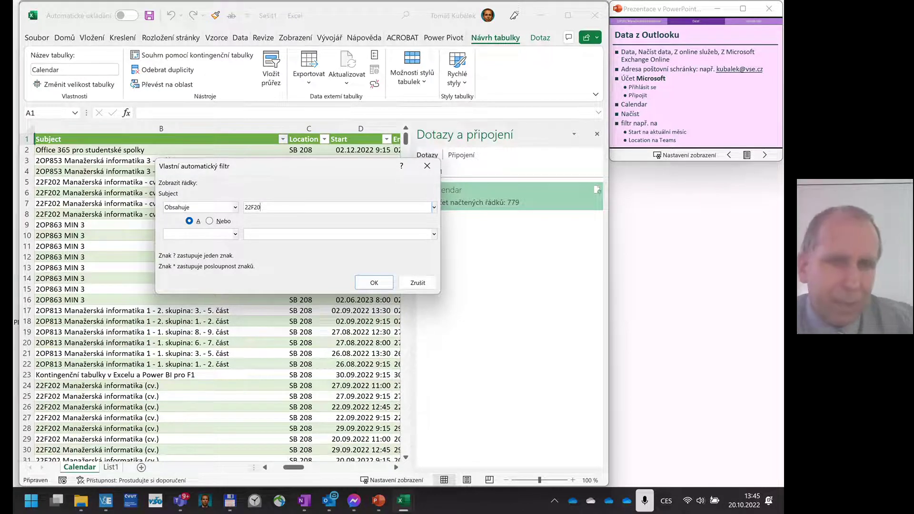
click(381, 284)
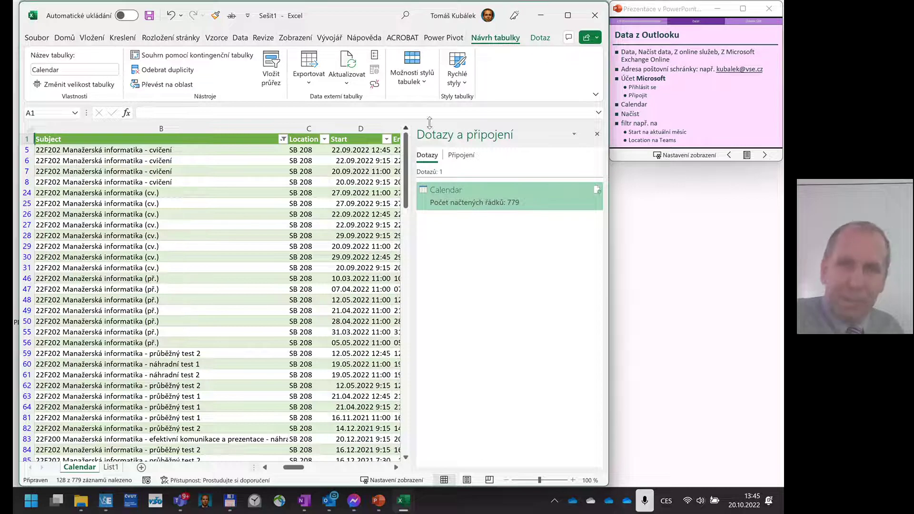
Close the calendar workbook without saving and return to the Podniky workbook
click(594, 16)
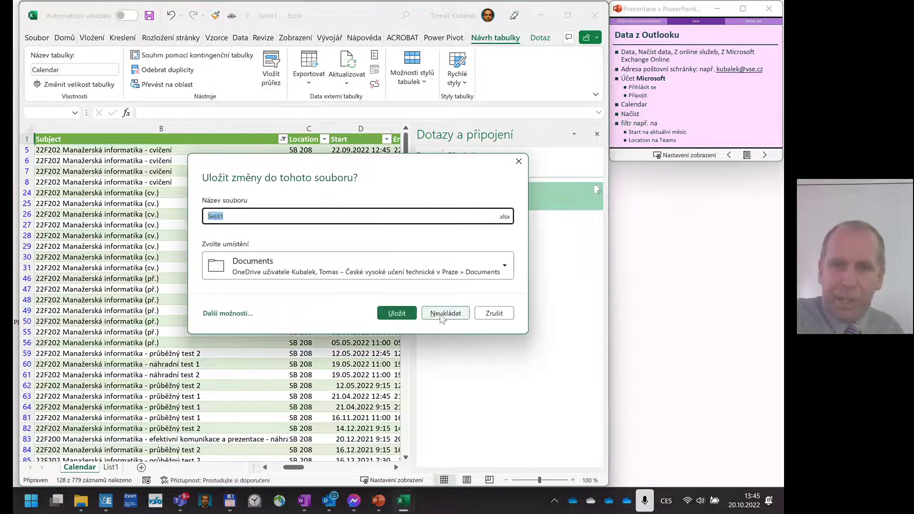
click(443, 314)
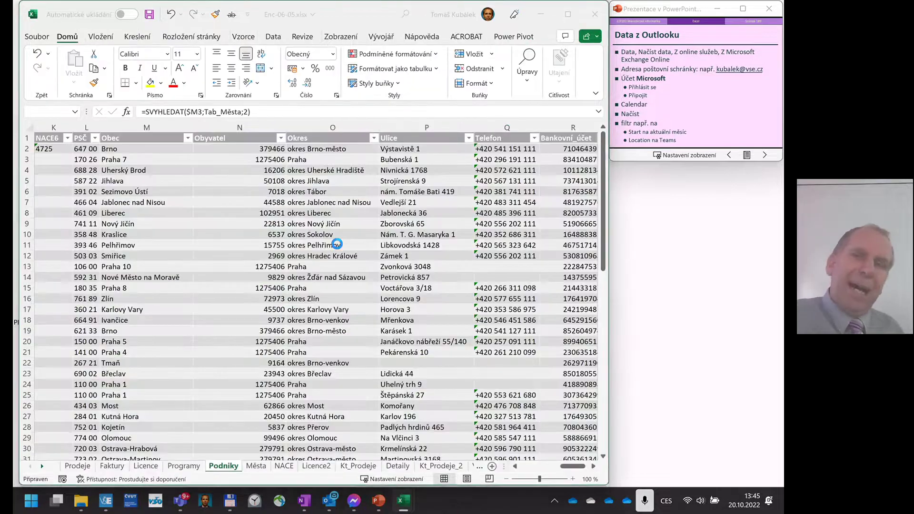
click(672, 113)
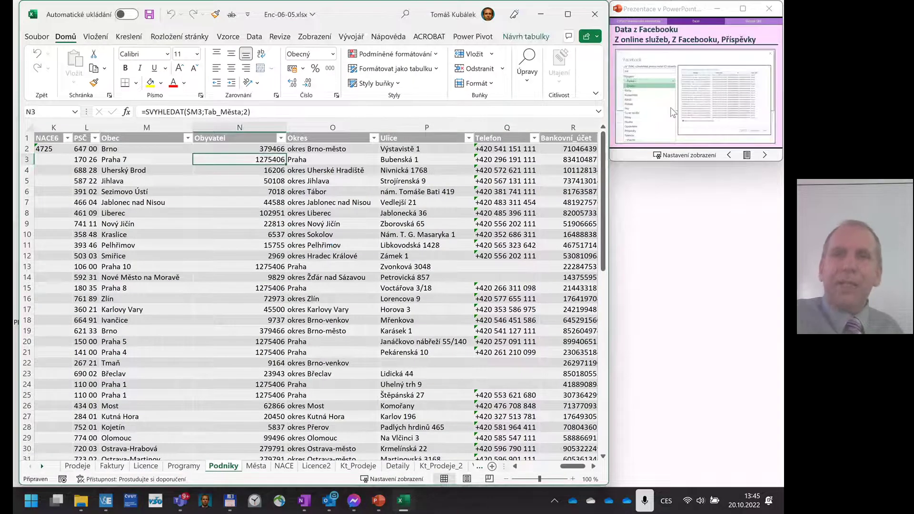
click(671, 112)
click(671, 112)
click(671, 112)
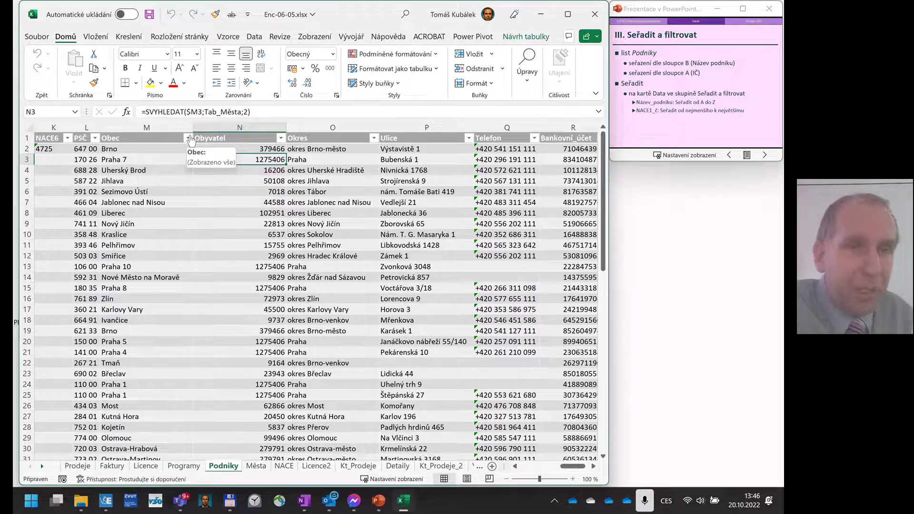
On the Podniky sheet, open the NACE1_č column's sort and filter menu
click(189, 138)
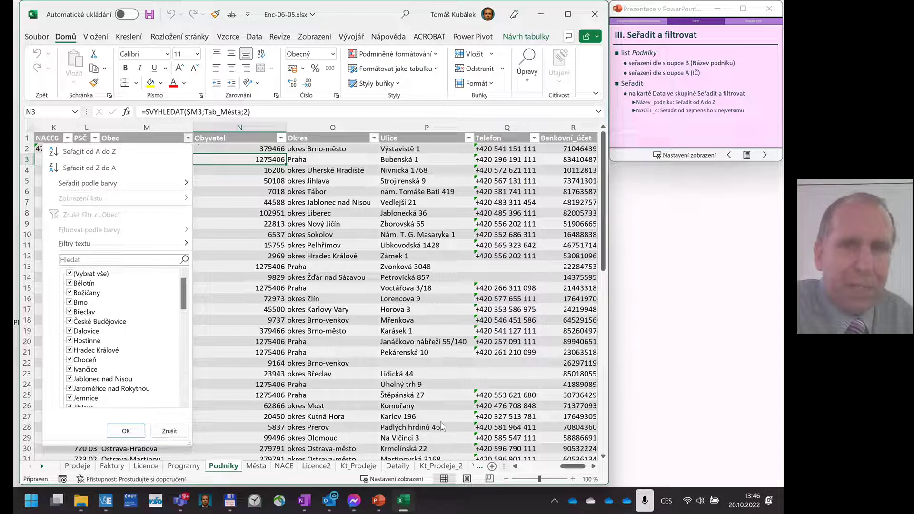
click(254, 362)
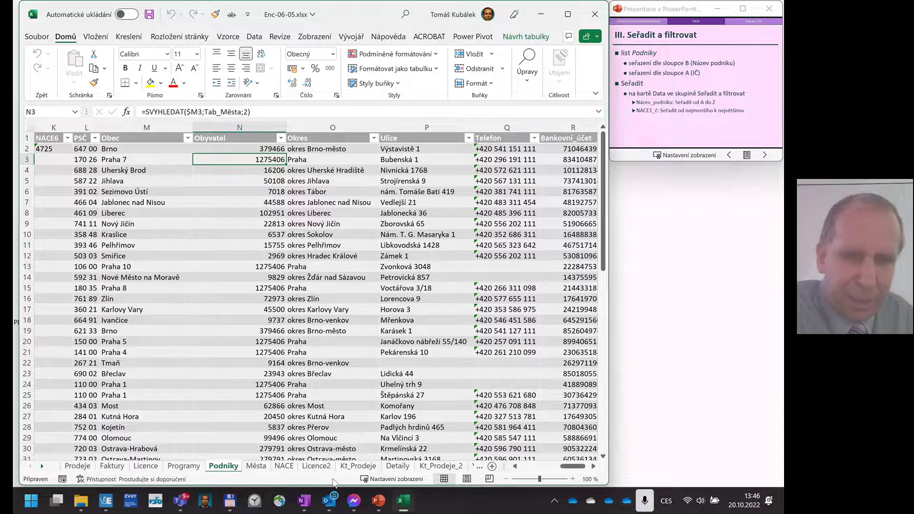
drag(566, 466, 532, 465)
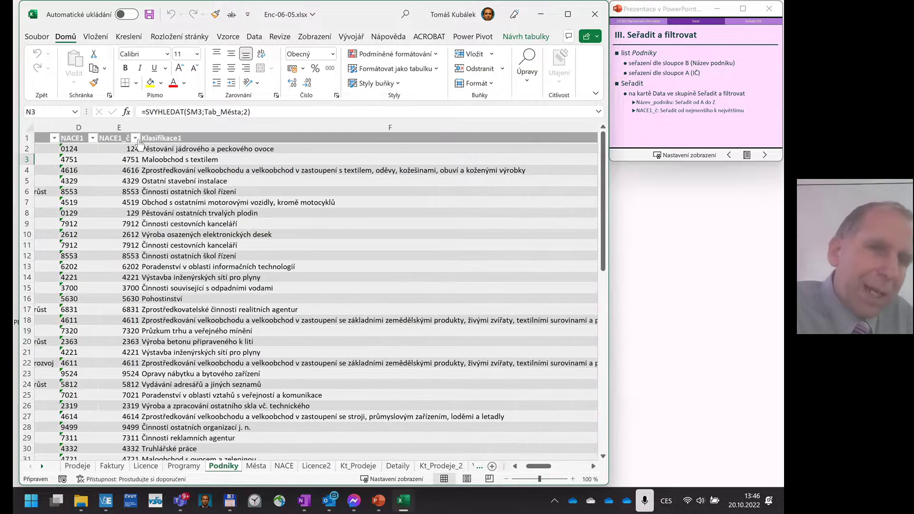
click(135, 139)
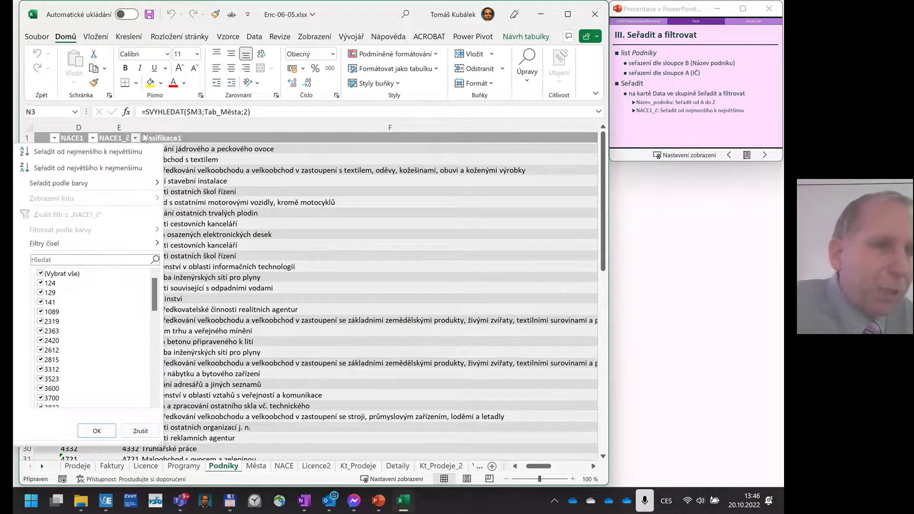
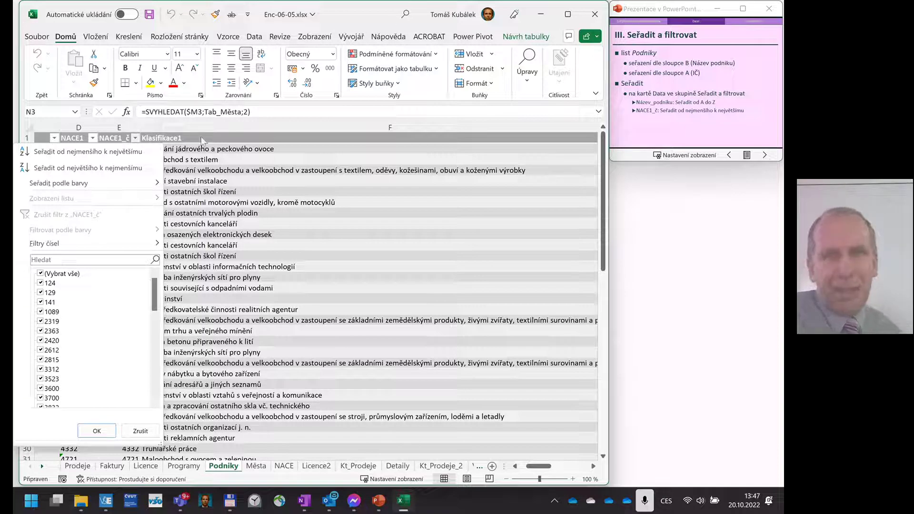
Advance the presentation by two slides
click(641, 56)
click(641, 56)
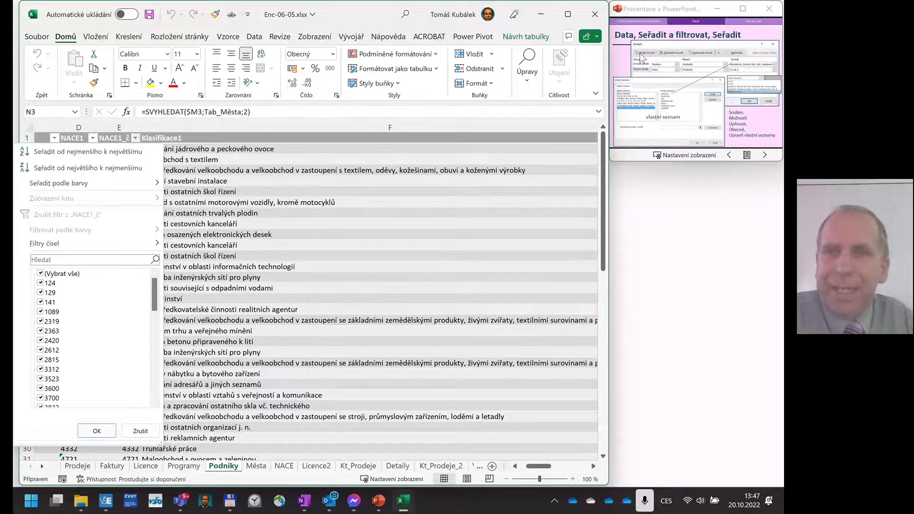
scroll(641, 57, up, 1)
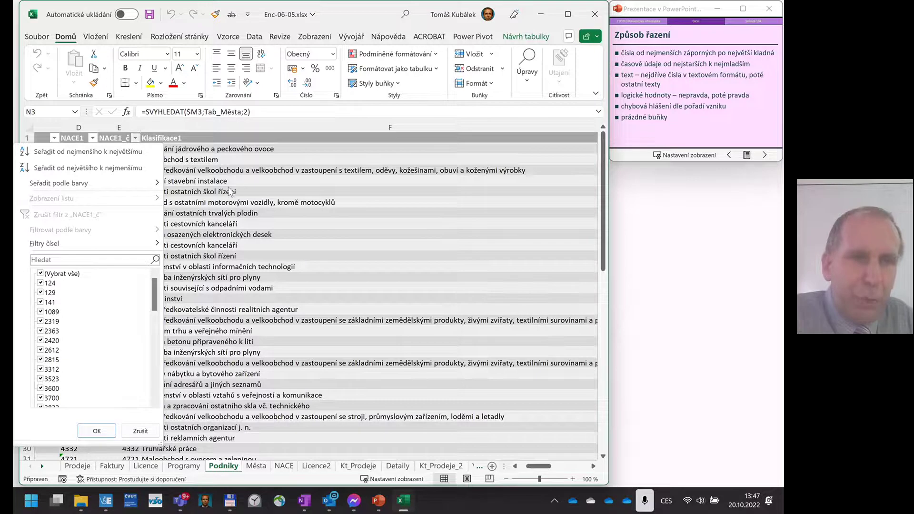
Close the NACE1_č filter dropdown, return to column A, and show the Data ribbon
click(228, 190)
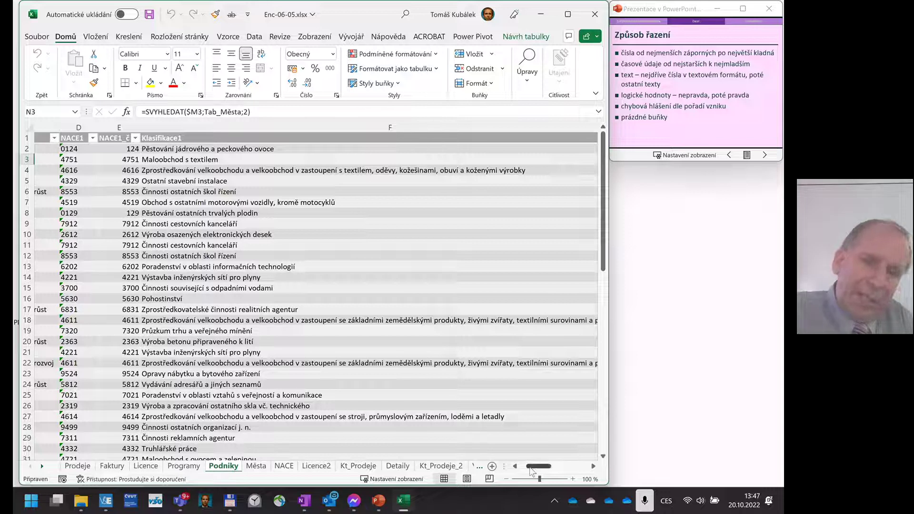
drag(536, 468, 521, 466)
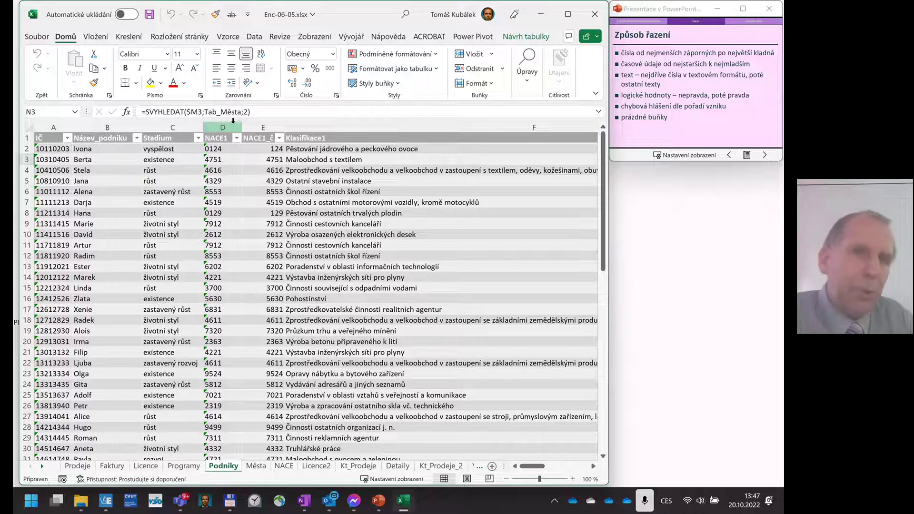
click(254, 37)
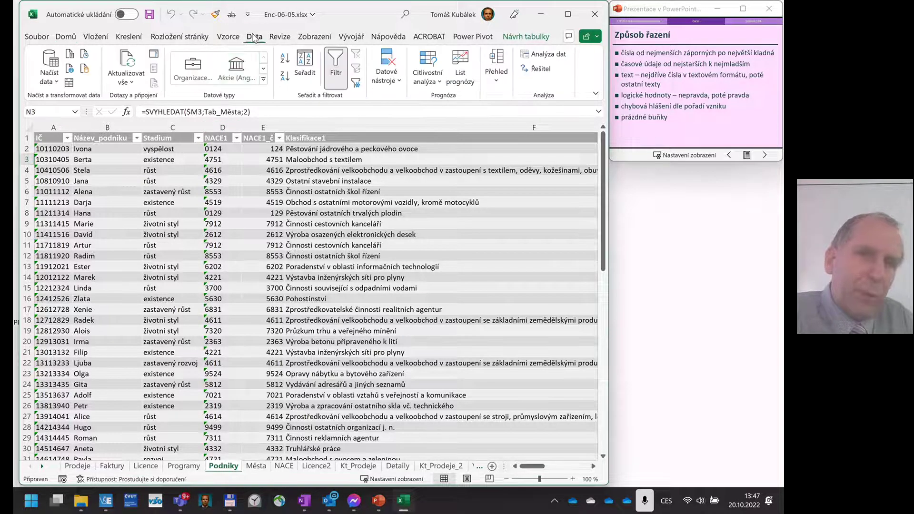
In the Sort dialog, set the first sort level to the Stadium column
click(305, 72)
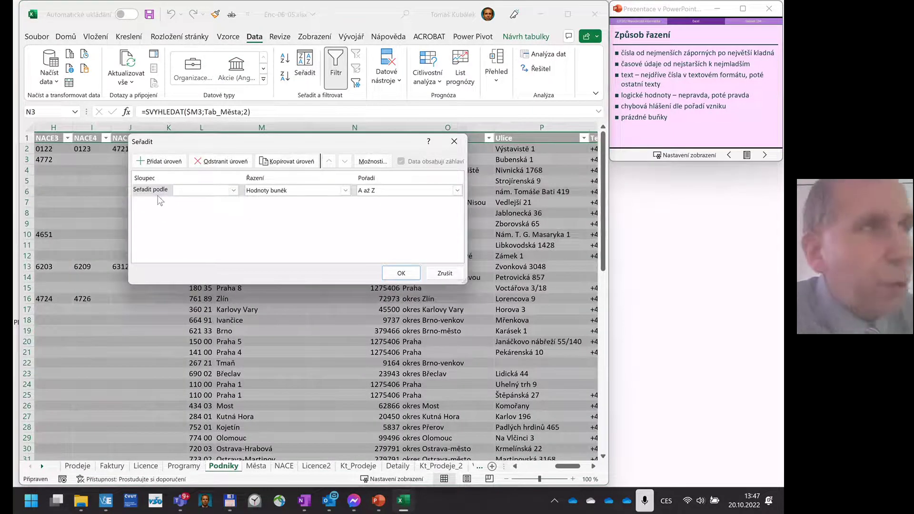
click(233, 190)
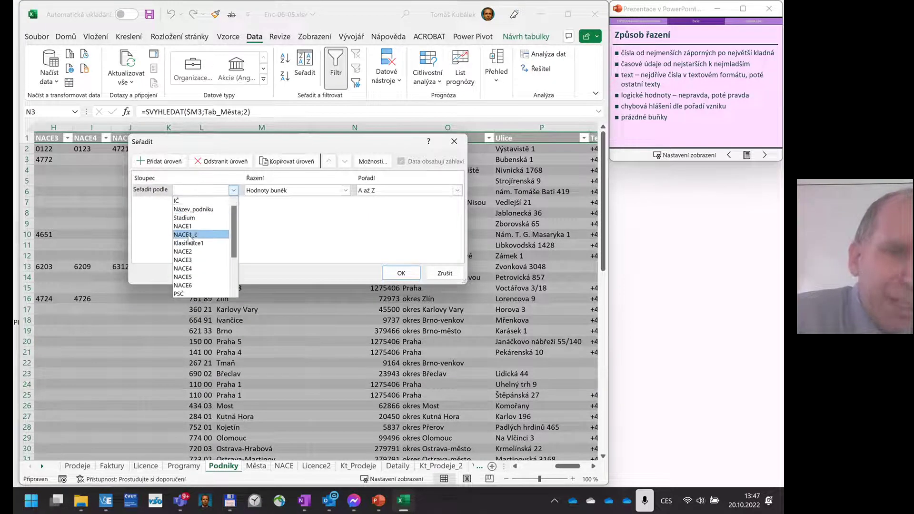
scroll(195, 233, down, 1)
scroll(189, 238, down, 2)
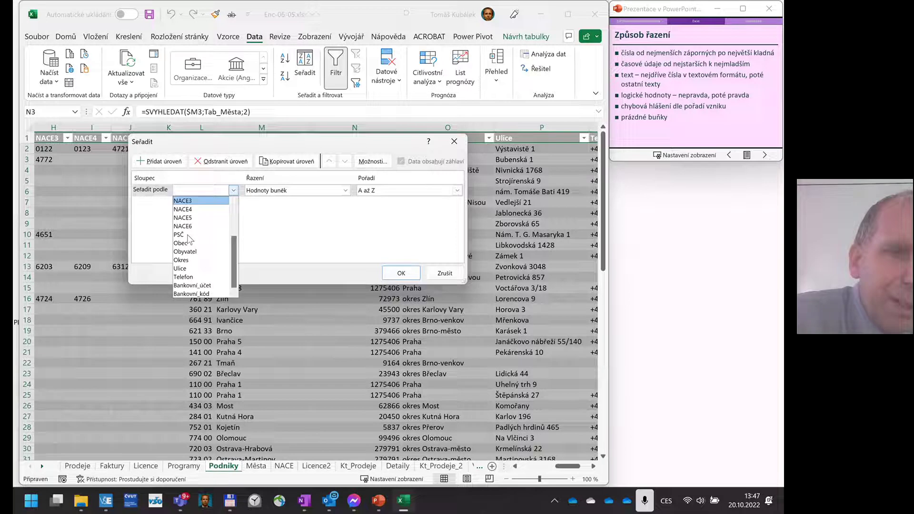
scroll(189, 237, up, 1)
scroll(190, 238, up, 1)
scroll(189, 238, up, 1)
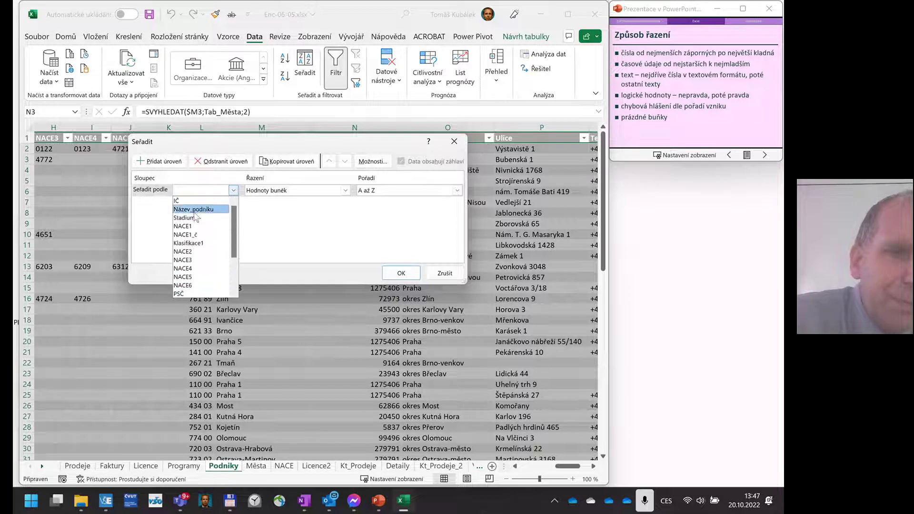
click(188, 217)
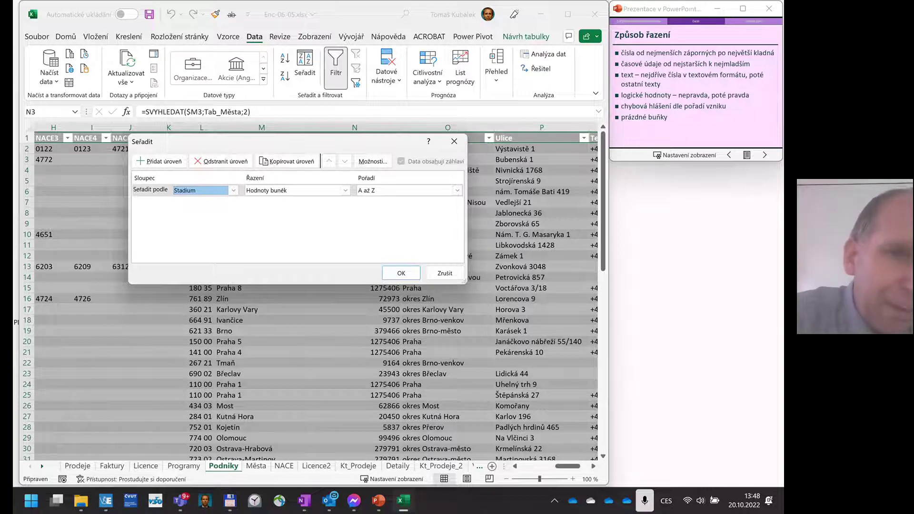
Add a second level by Název_podniku, A to Z, and apply the sort
click(159, 161)
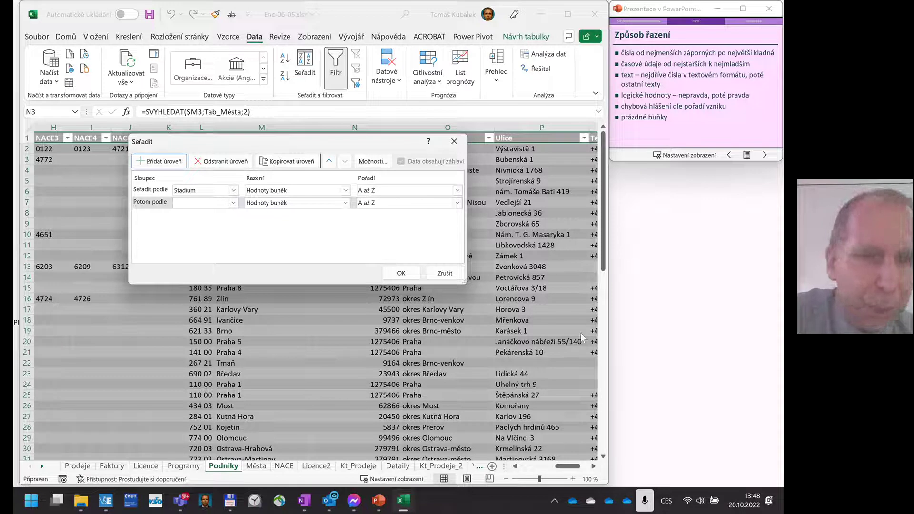
click(233, 203)
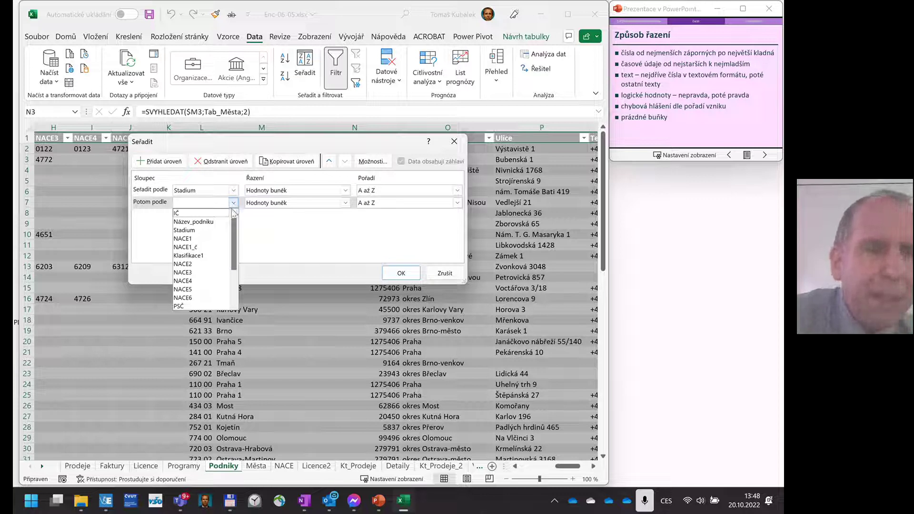
click(221, 223)
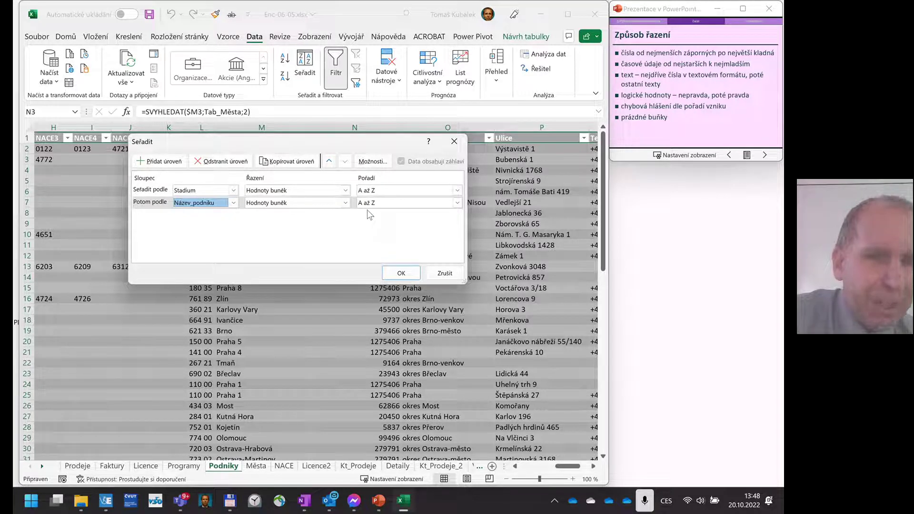
click(397, 272)
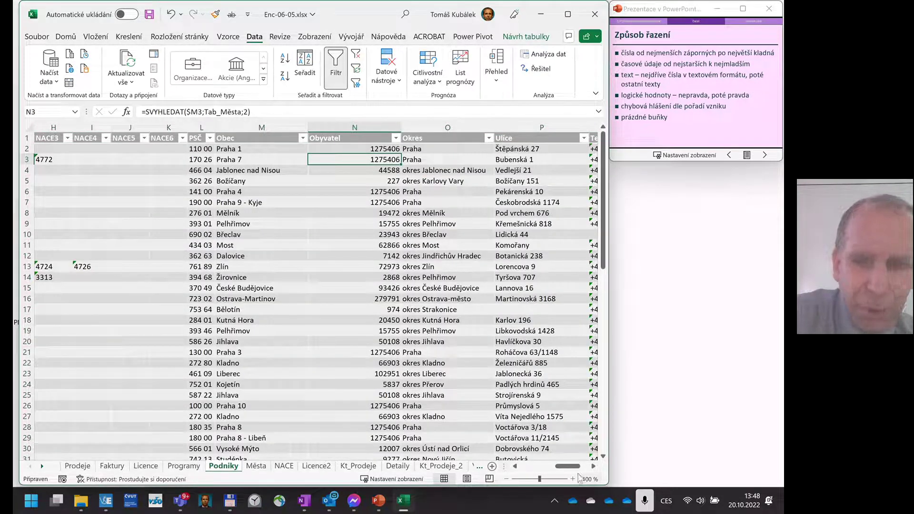
drag(571, 466, 522, 467)
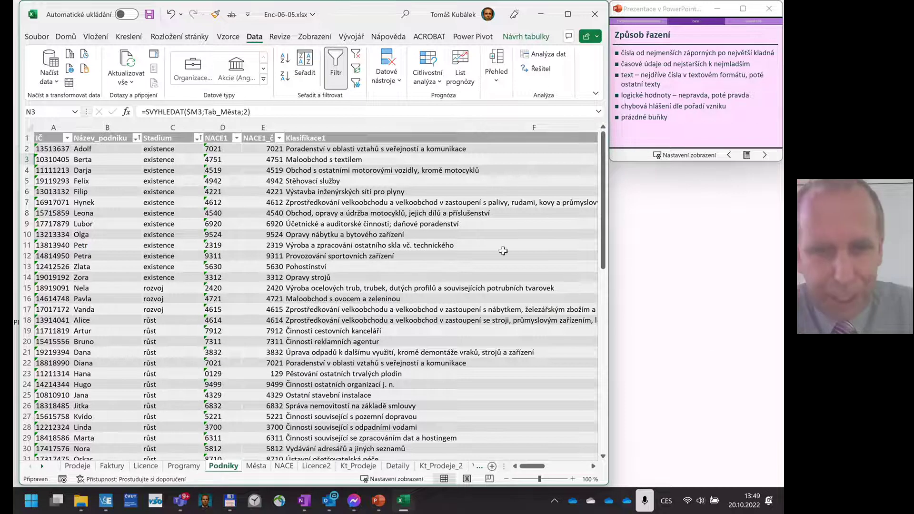
click(705, 110)
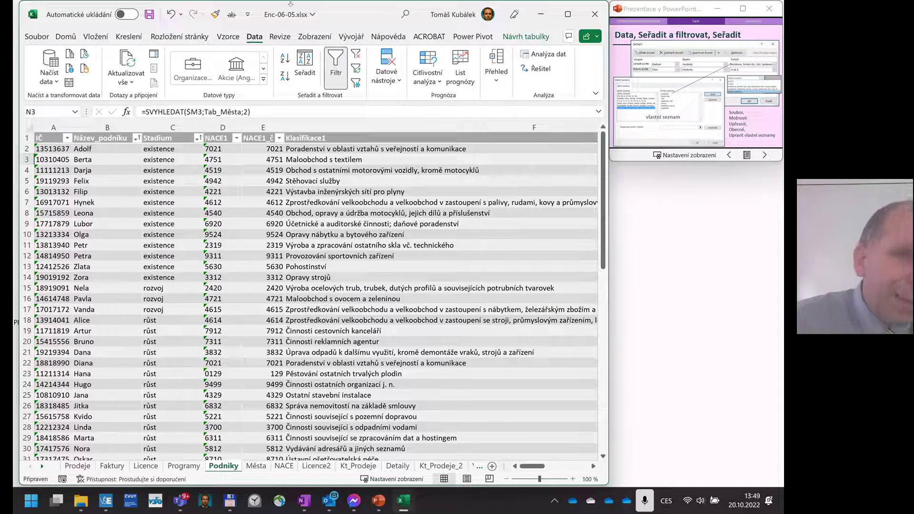
Open the Custom Lists editor from Soubor > Možnosti > Upřesnit, Obecné section
click(42, 39)
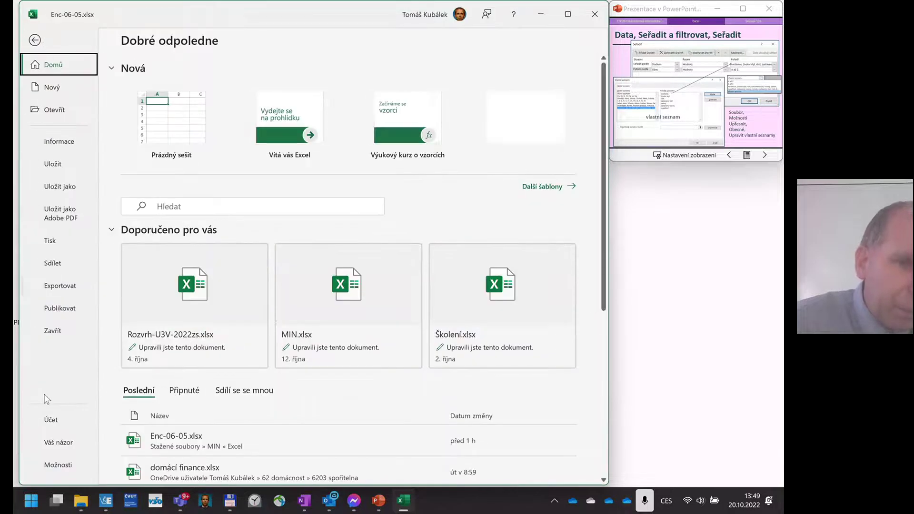
click(72, 465)
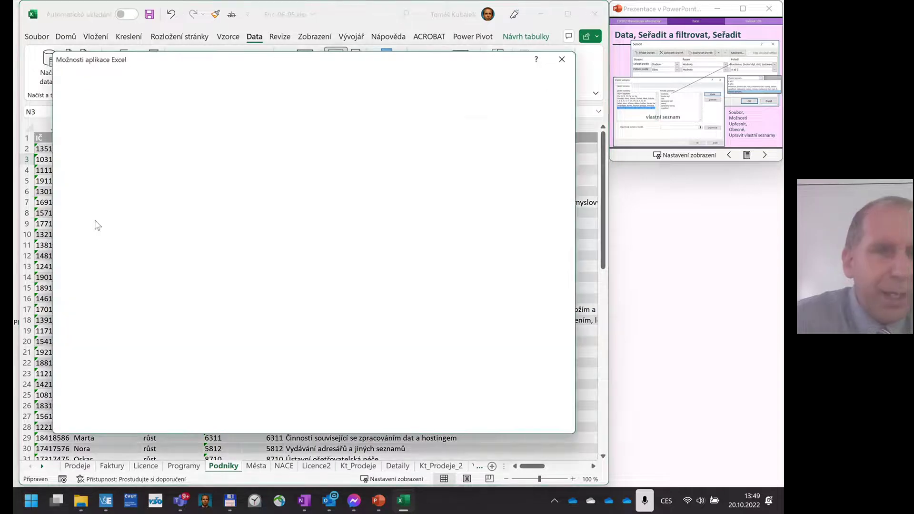
click(95, 190)
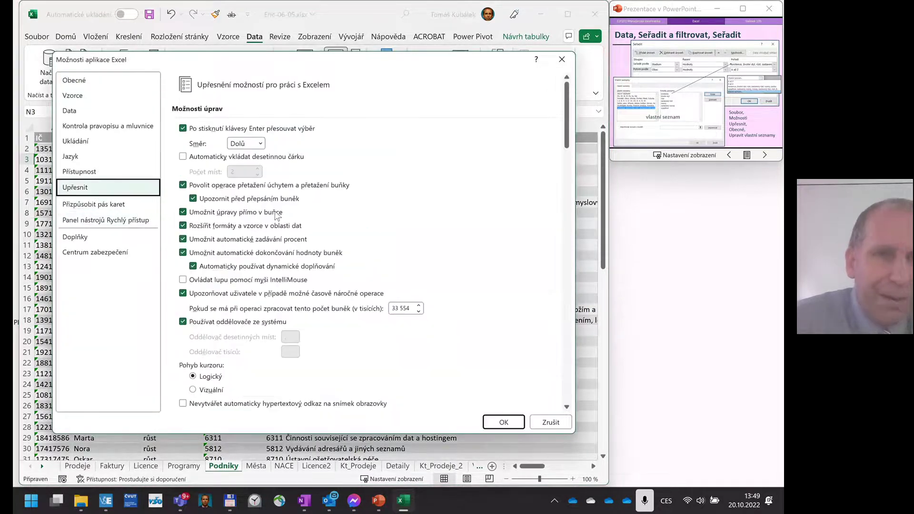
scroll(433, 216, down, 5)
scroll(440, 211, down, 10)
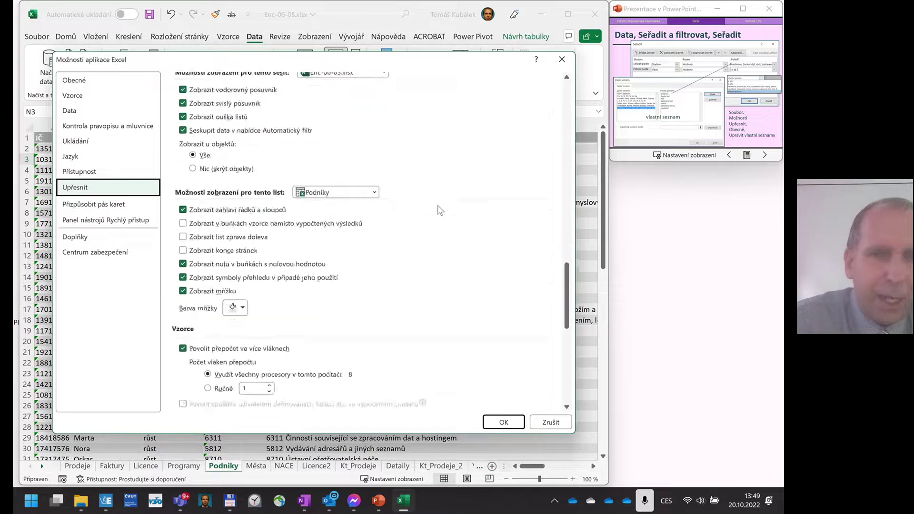
scroll(440, 210, down, 10)
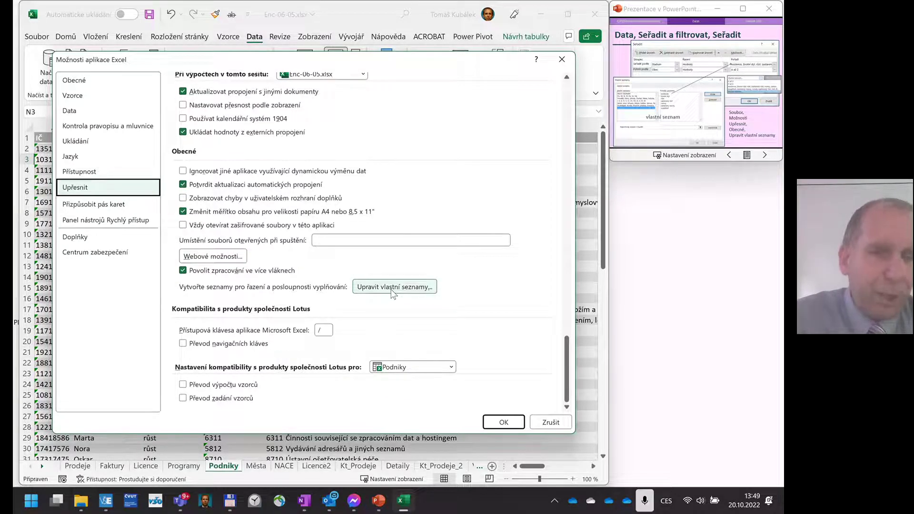
click(393, 289)
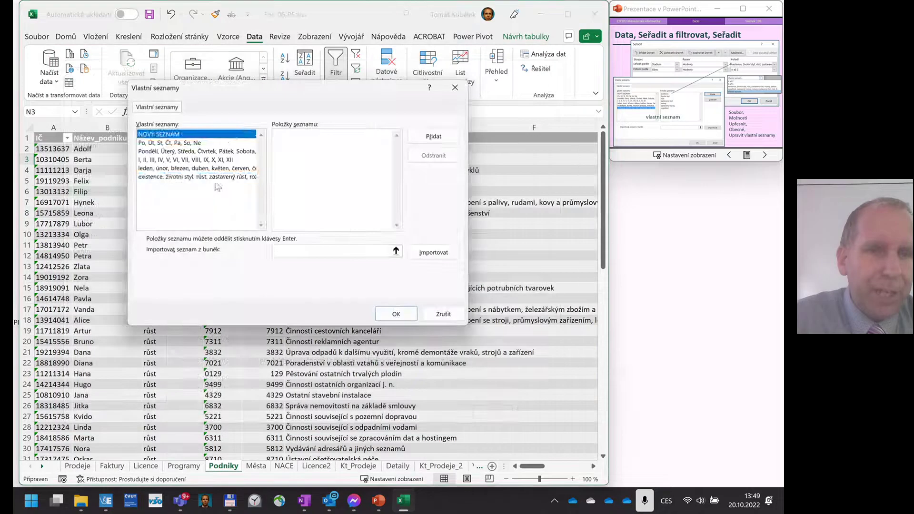
Permanently delete the existing company-stage custom list
click(214, 176)
click(434, 156)
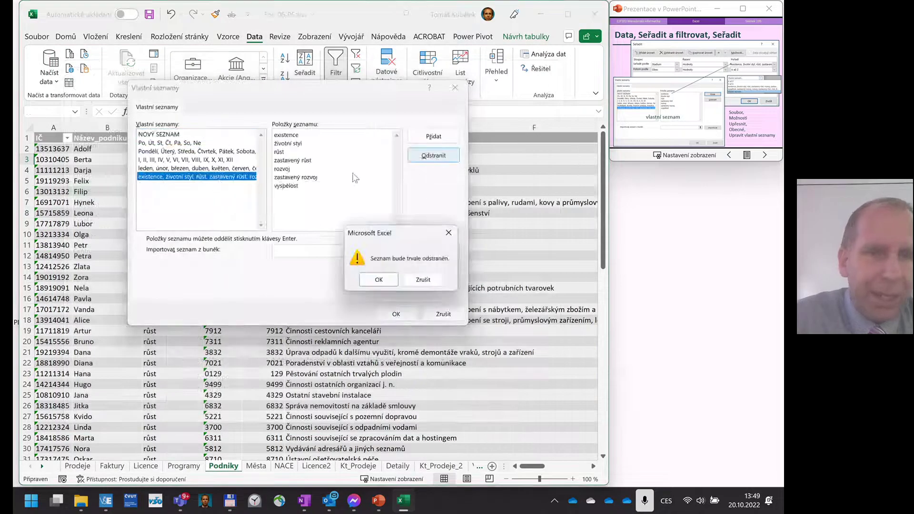
click(379, 281)
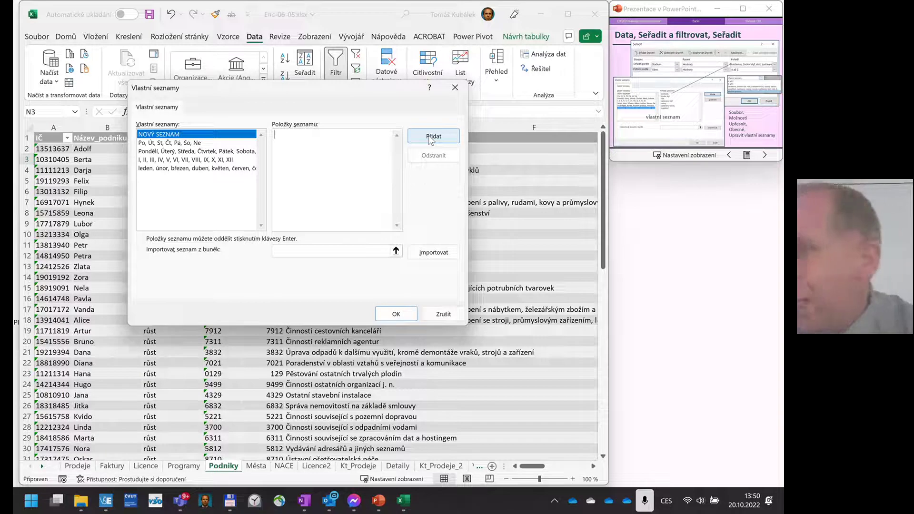
Add a custom list: existence, životní styl, zastavený růst, rozvoj, zastavený rozvoj, vyspělost
text(exis)
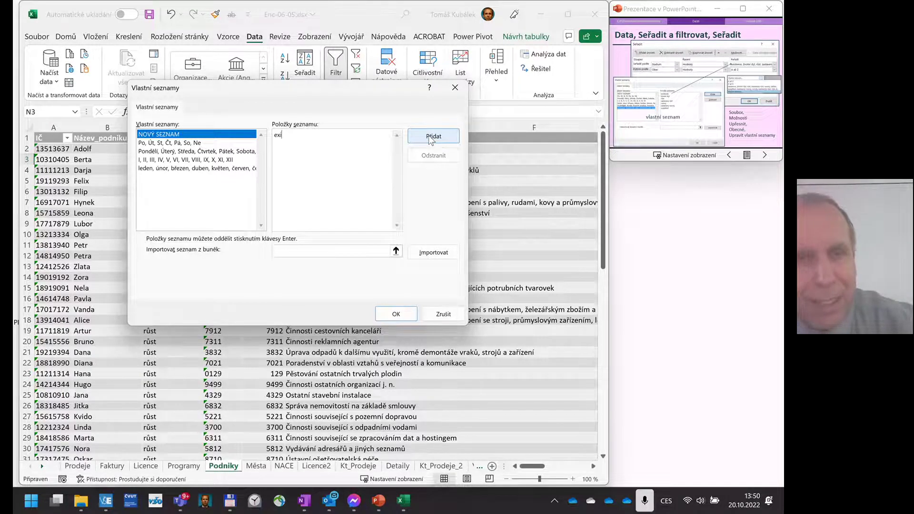
text(tence)
key(Return)
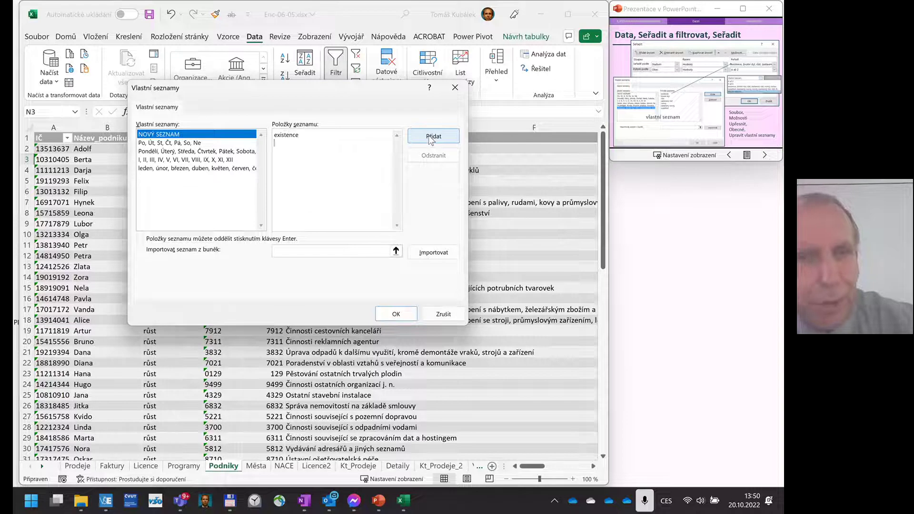
text(z)
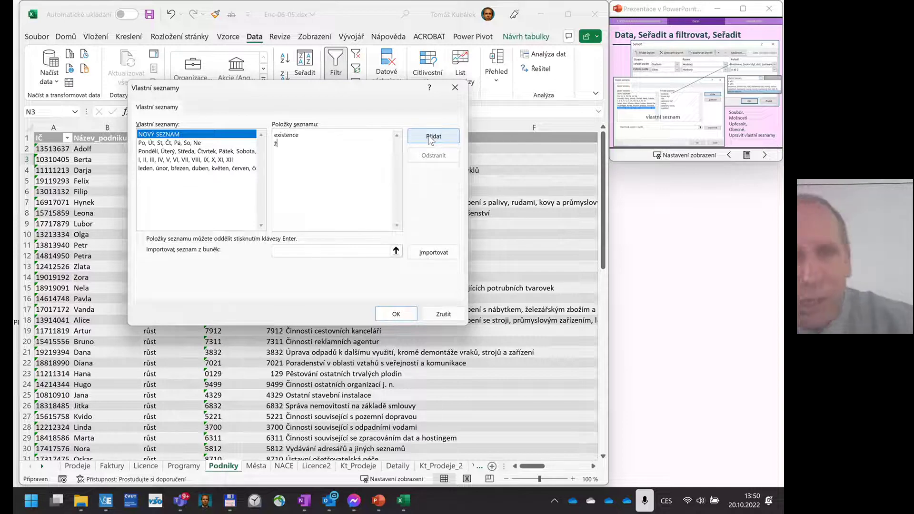
text(votní t)
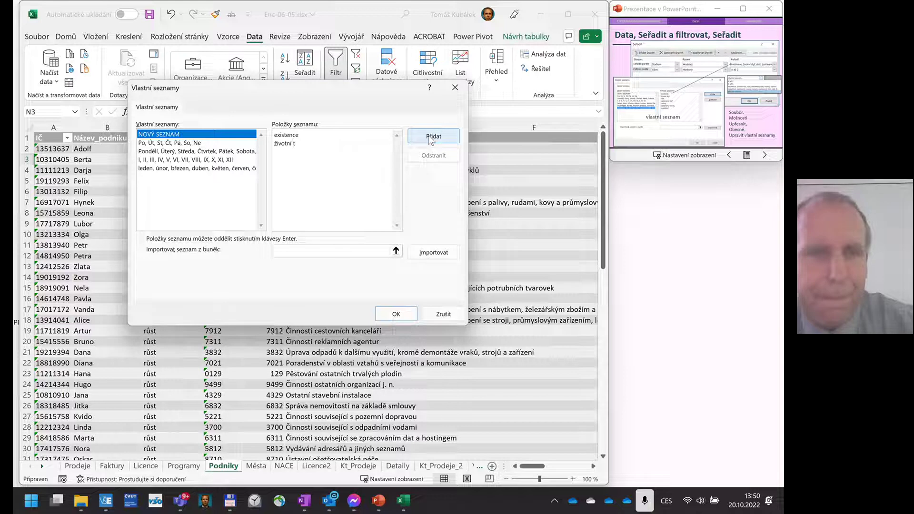
text(styl)
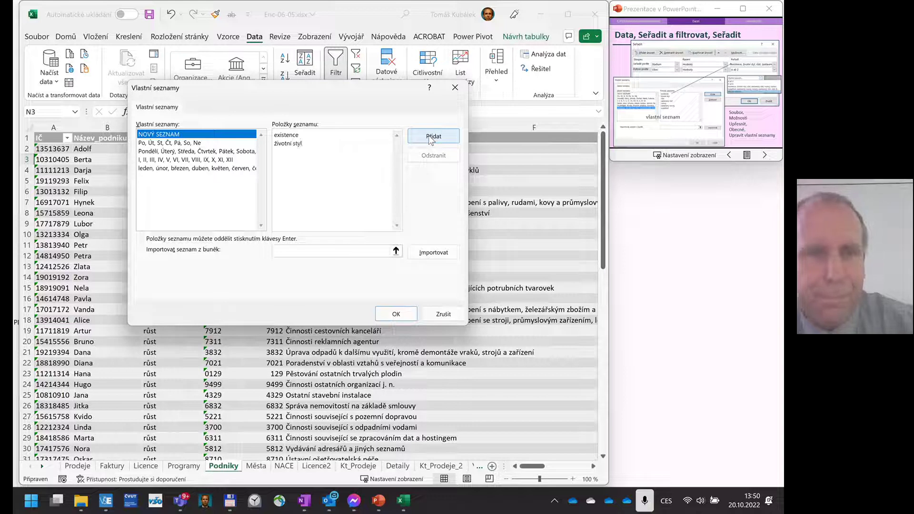
key(Return)
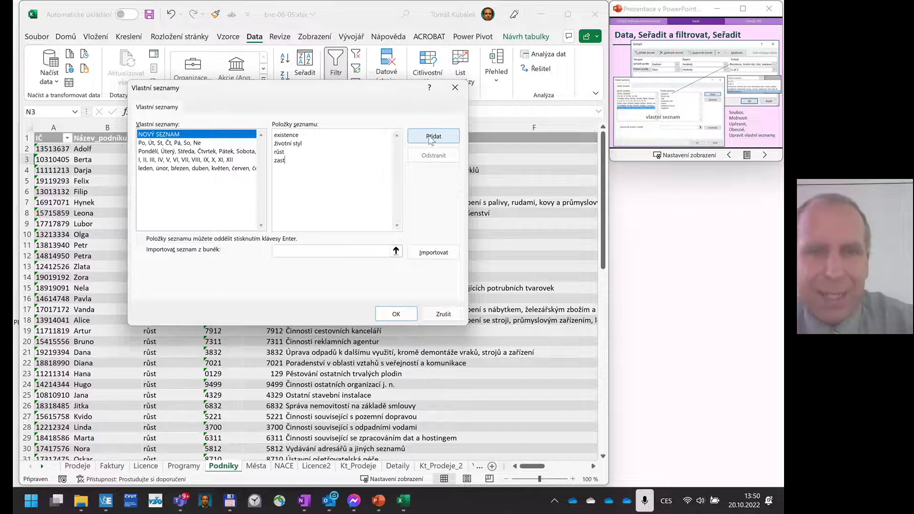
text(zastavený r)
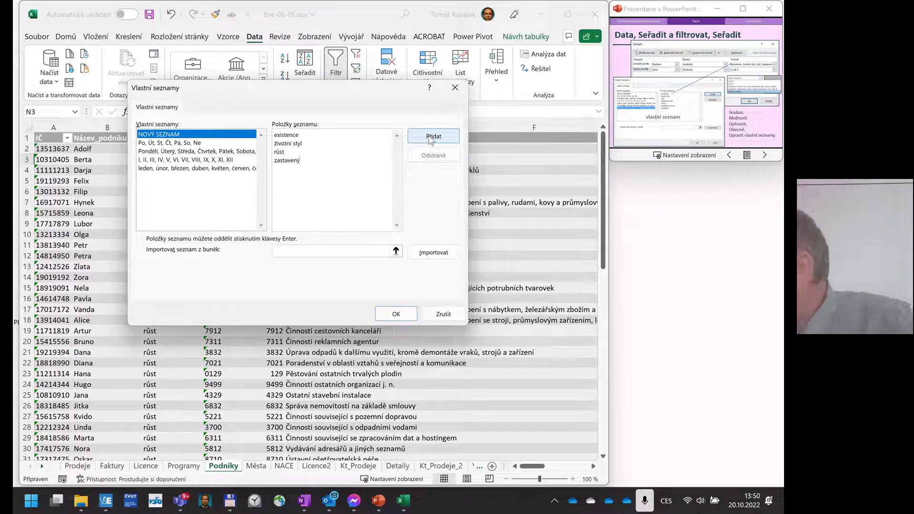
text(ůst)
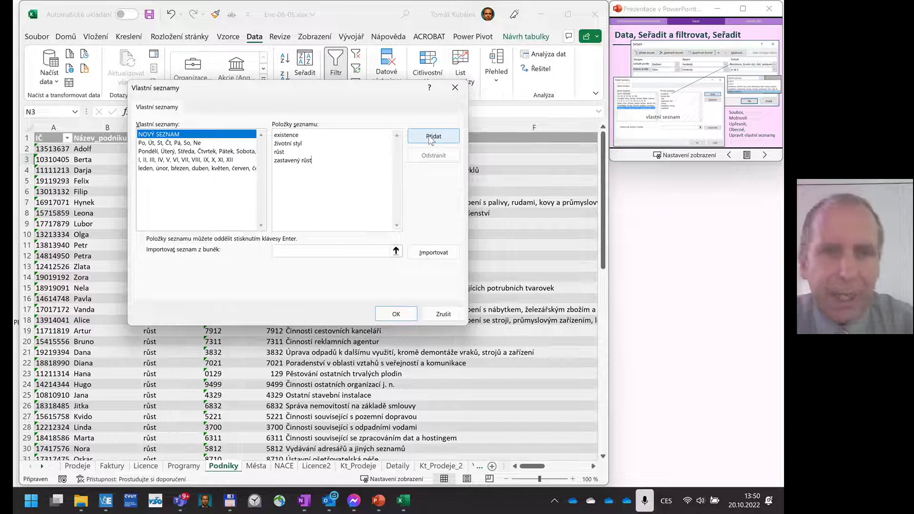
key(Return)
text(rozvo)
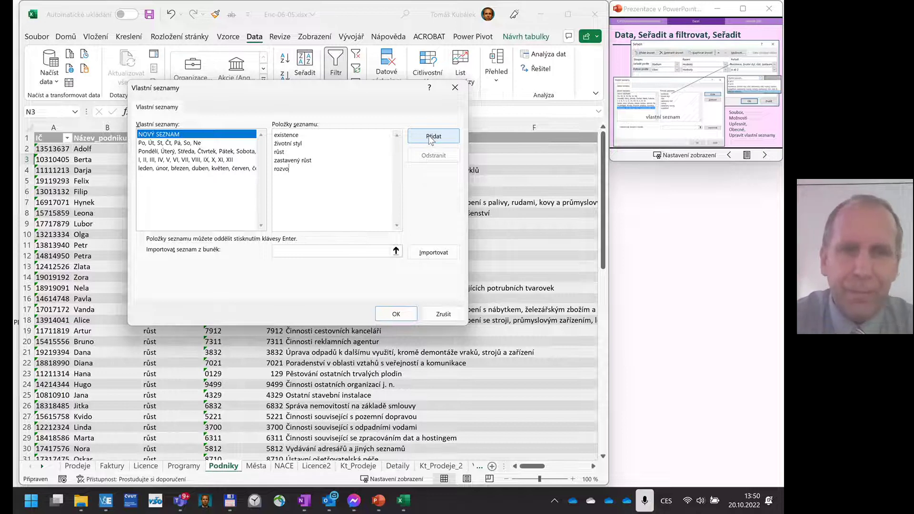
text(j)
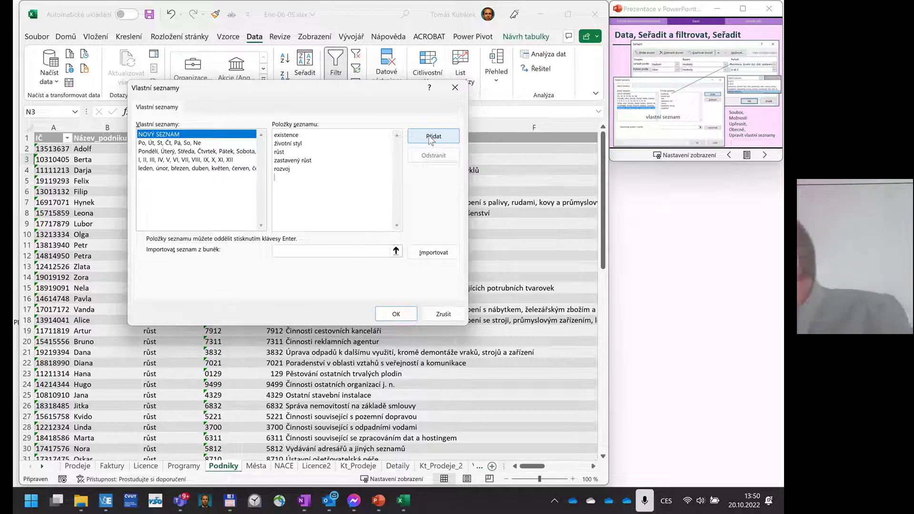
key(Return)
text(zastav)
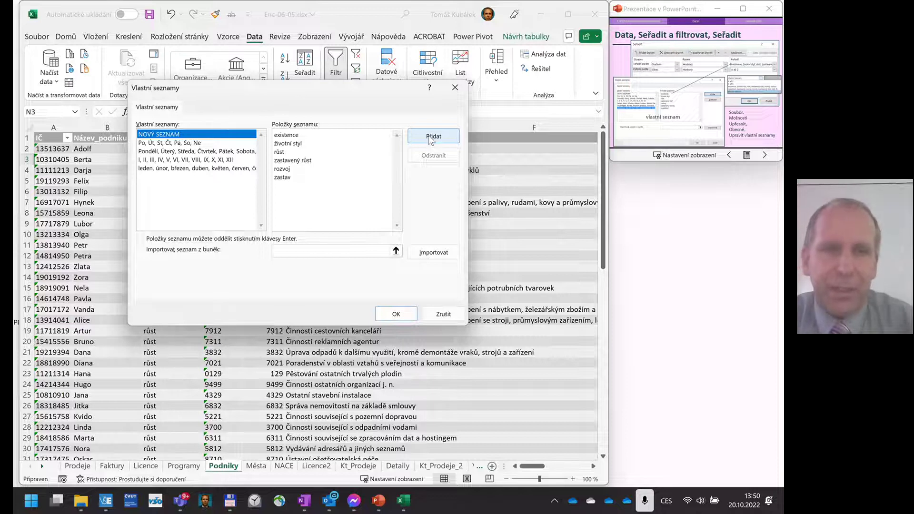
text(ený rozvoj)
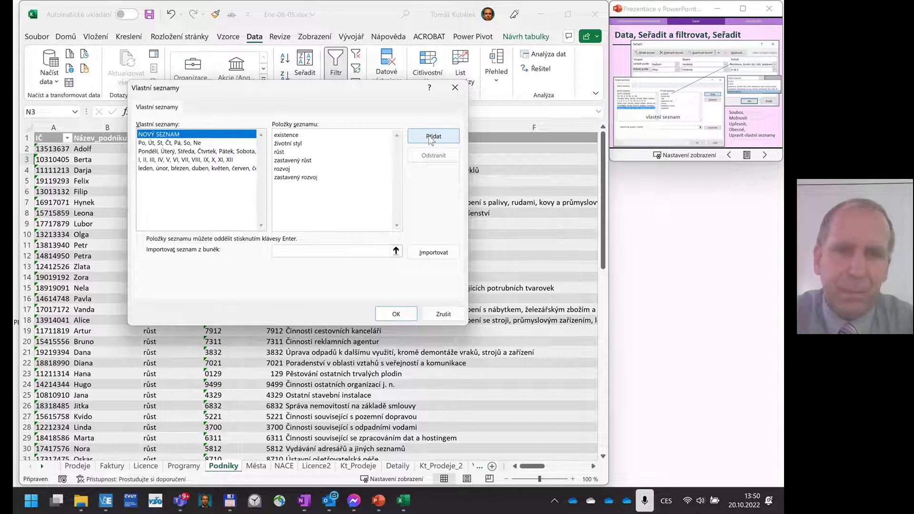
key(Return)
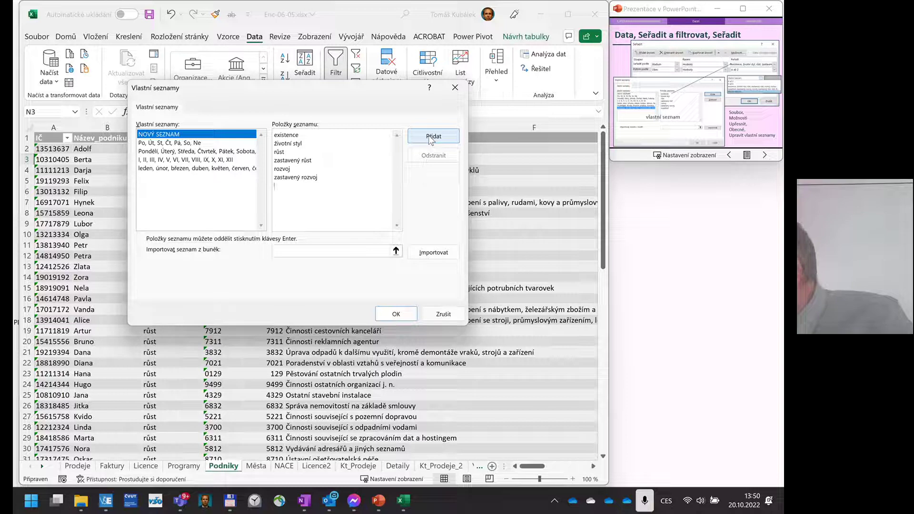
text(vyspělost)
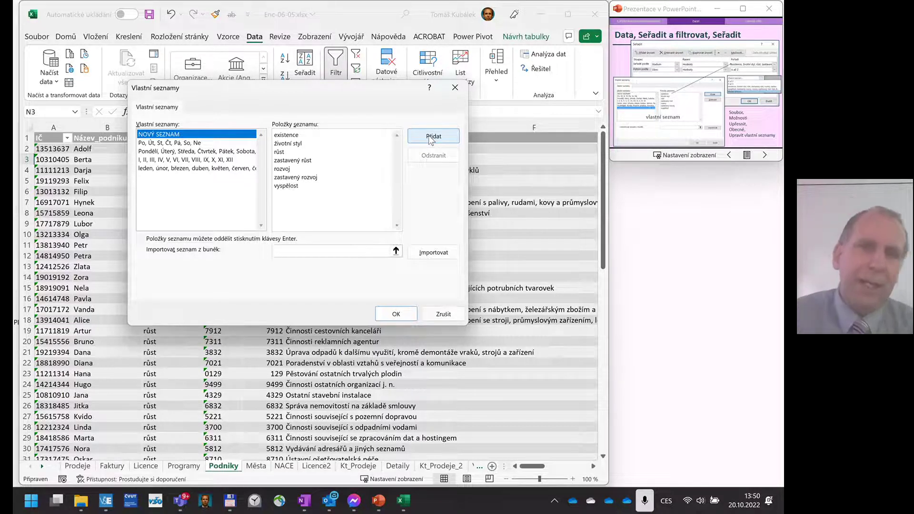
click(429, 137)
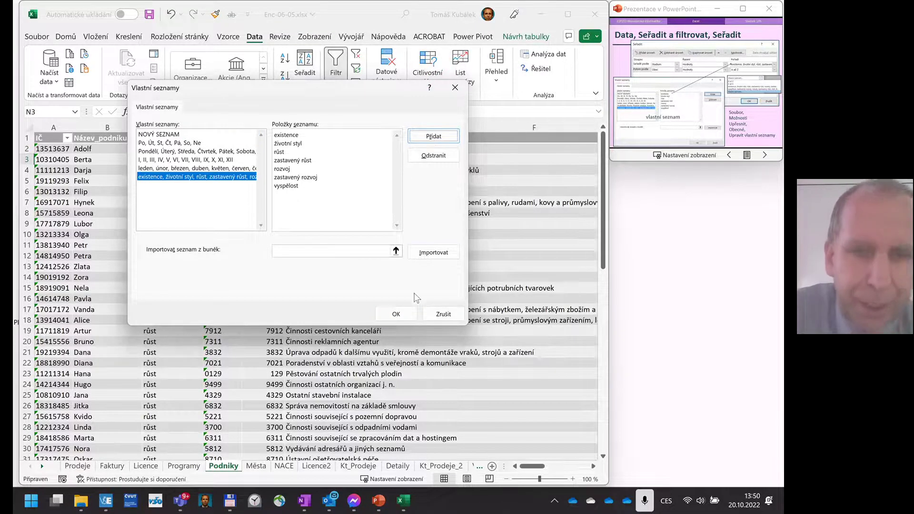
Close Custom Lists and Excel Options, and reopen the table's Sort dialog
click(395, 313)
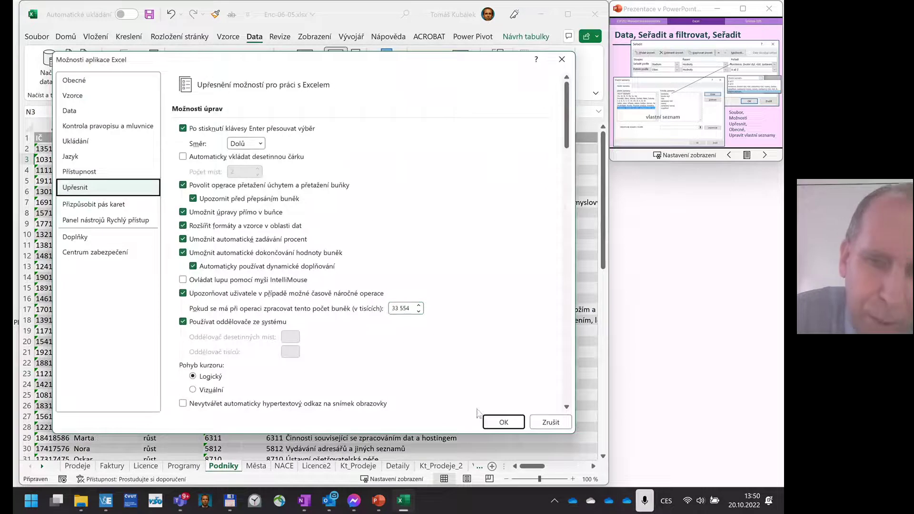
click(502, 424)
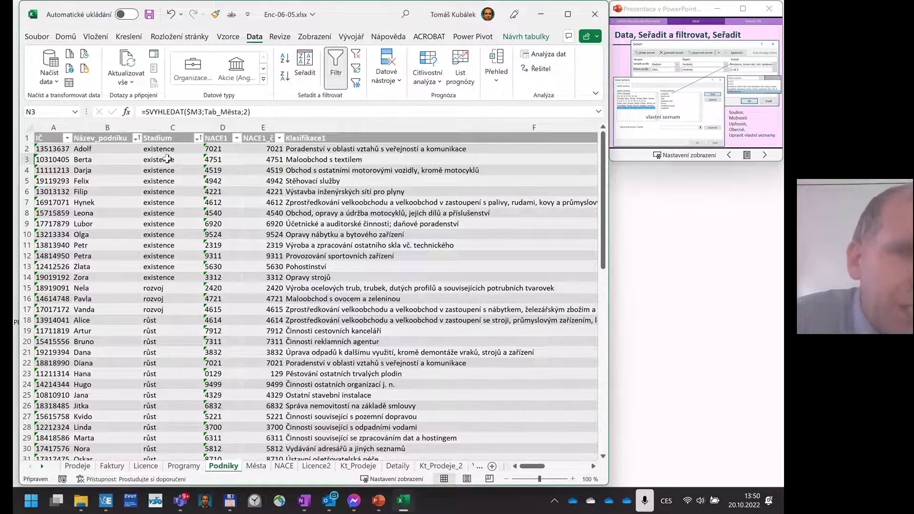
click(309, 63)
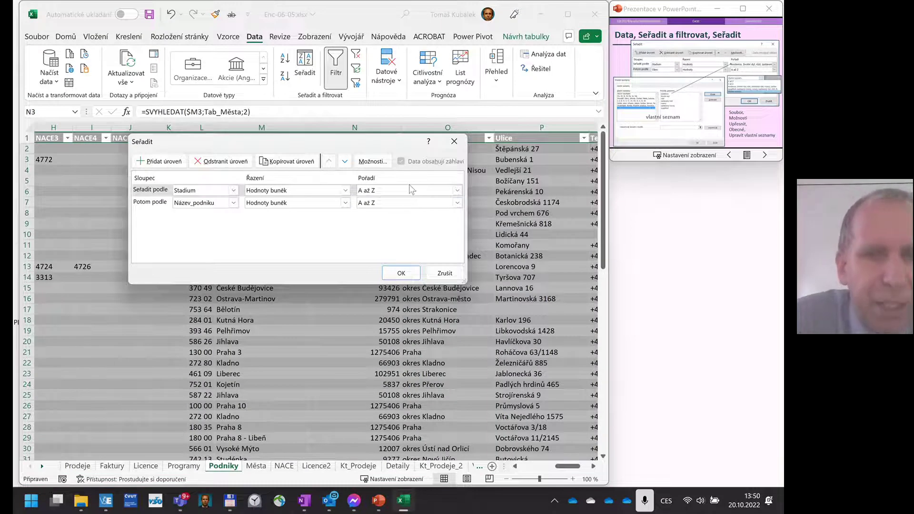
Order Stadium by the existence-to-vyspělost custom list, apply the sort, and advance the slide
click(456, 192)
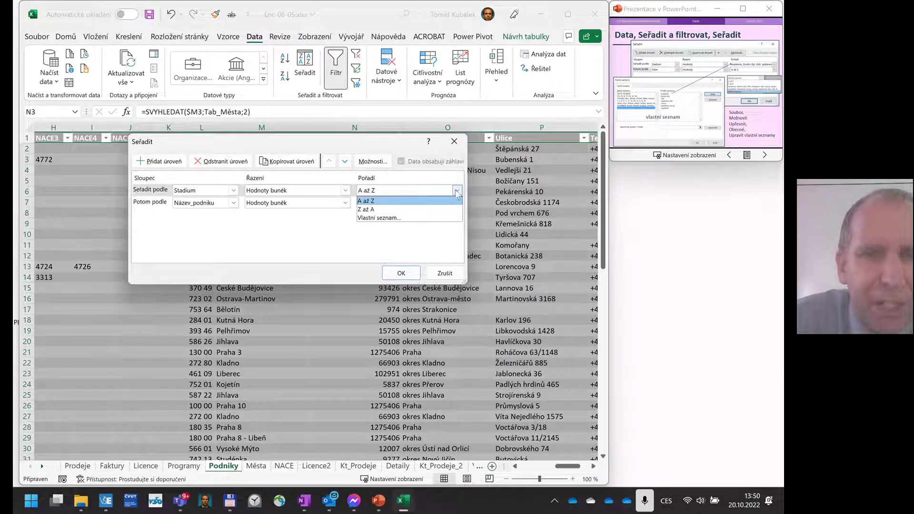
click(394, 217)
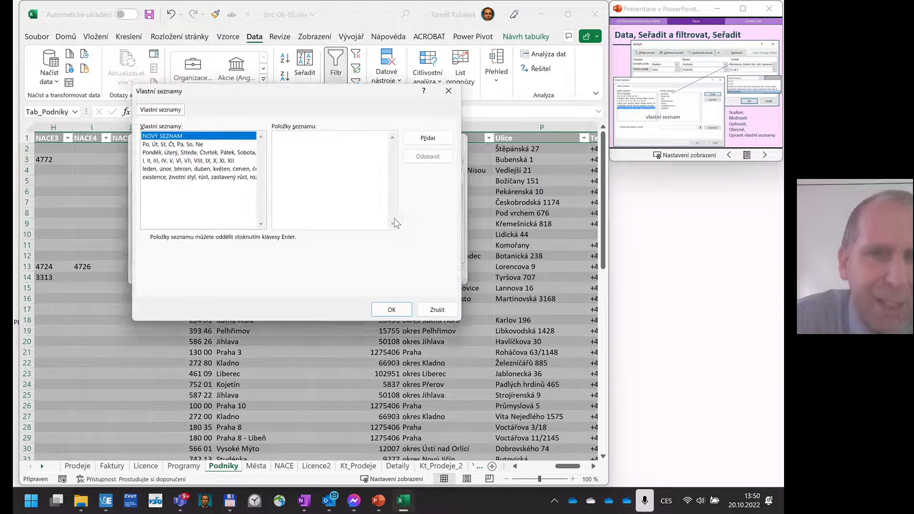
click(188, 177)
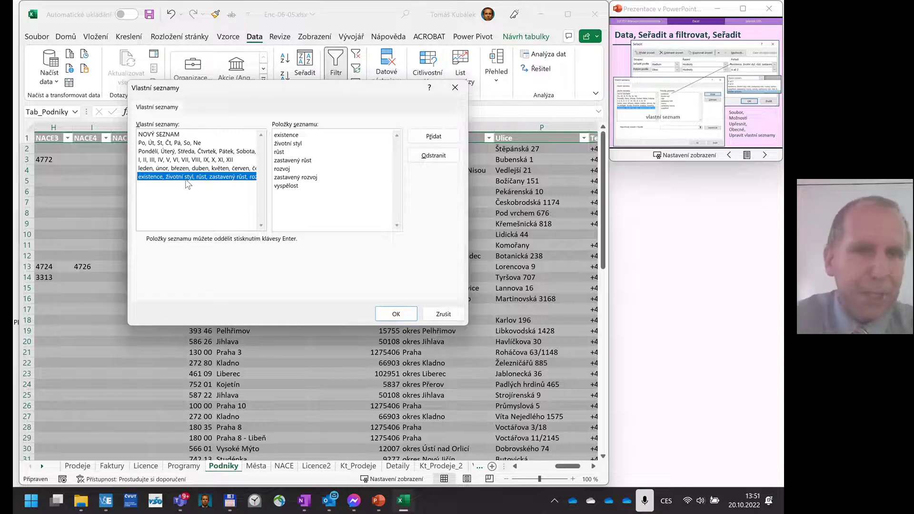
click(401, 314)
click(401, 273)
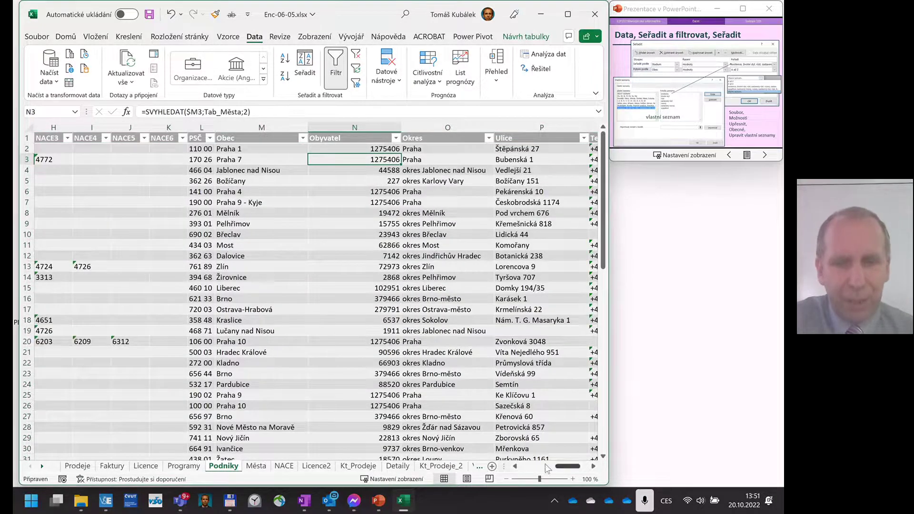
drag(566, 466, 524, 468)
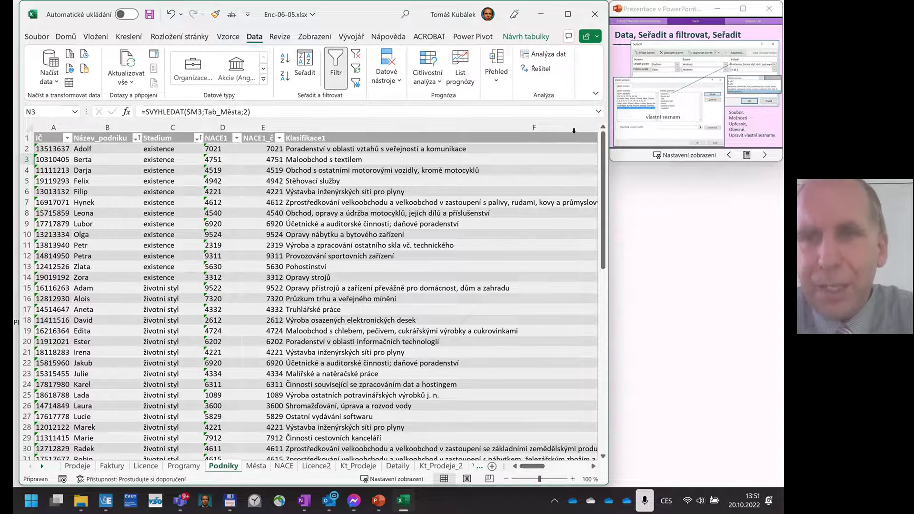
click(632, 118)
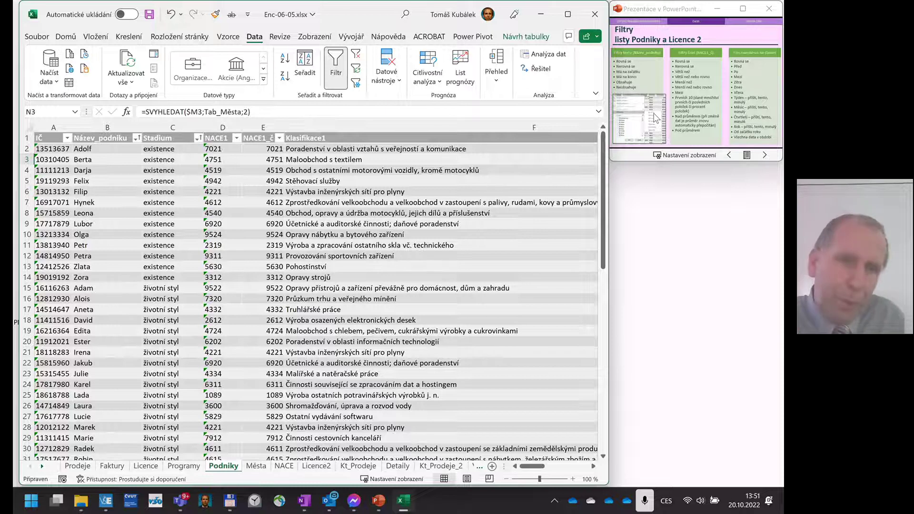
Advance to the Automatický filtr slide and switch to the Licence2 sheet
click(667, 72)
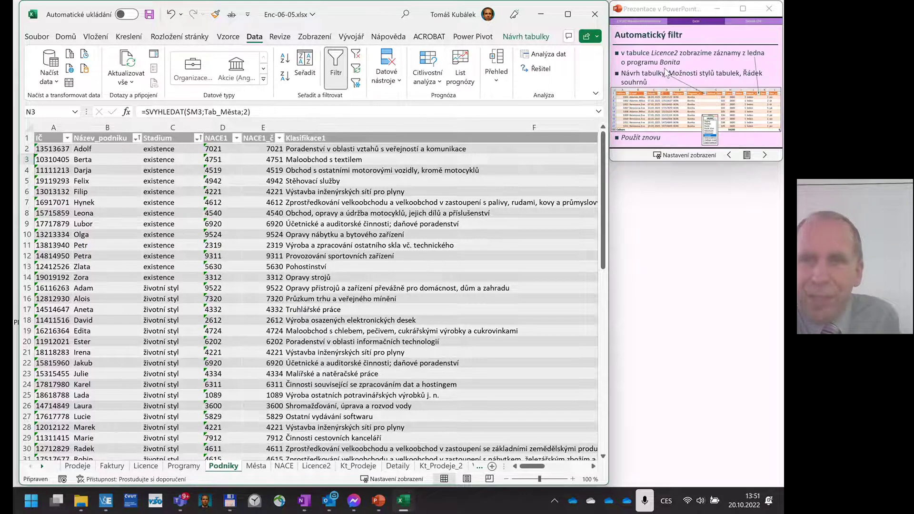
click(285, 465)
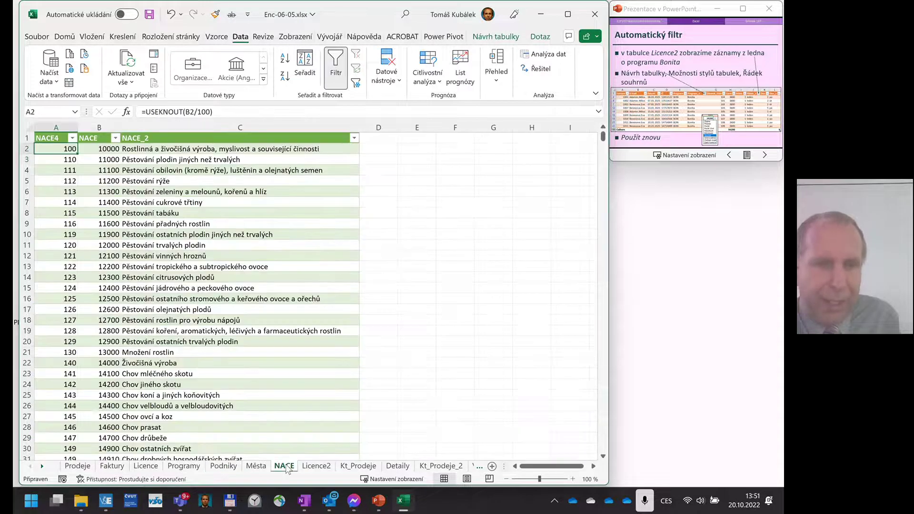
click(310, 470)
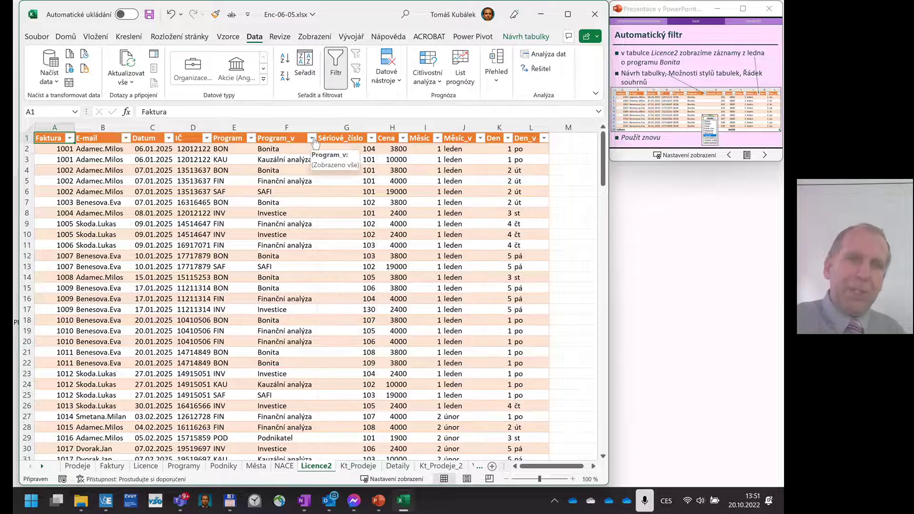
Filter the Program_v column to show only Bonita
click(312, 138)
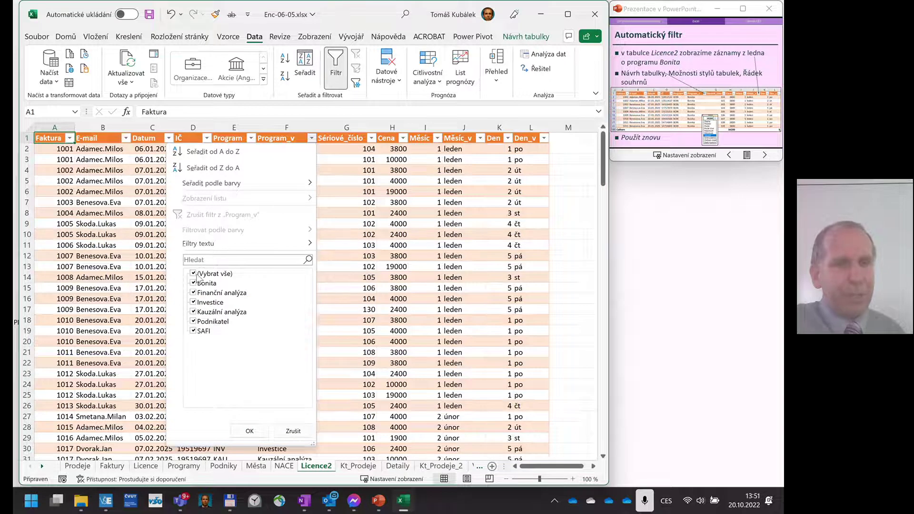
click(196, 275)
click(196, 284)
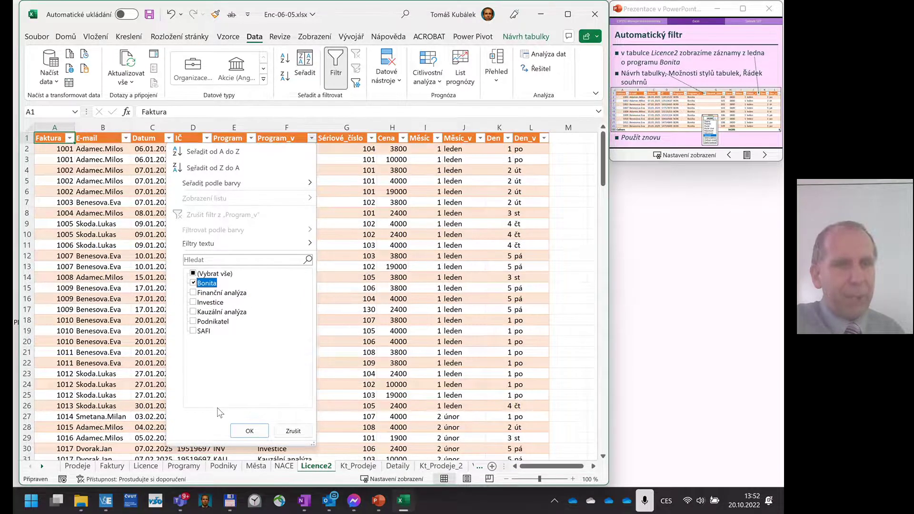
click(250, 431)
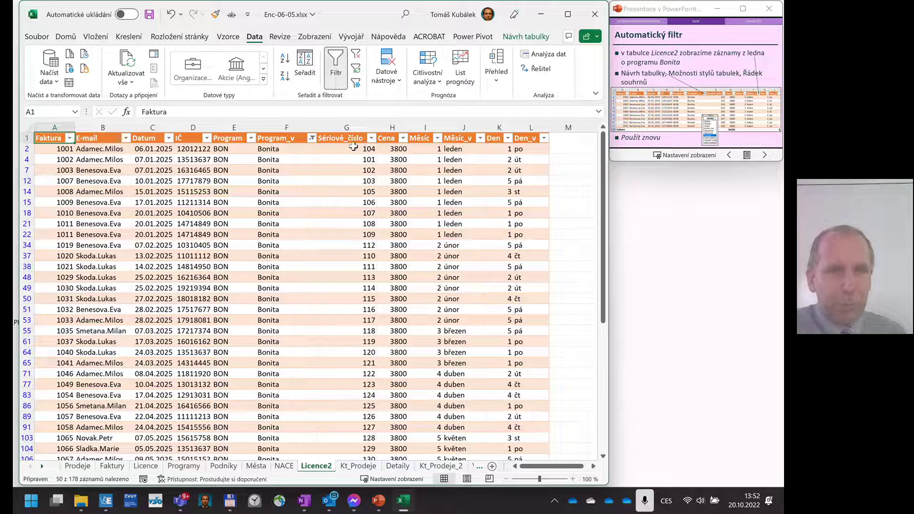
Filter the Měsíc_v column to show only leden, leaving 9 of 178 records
click(480, 138)
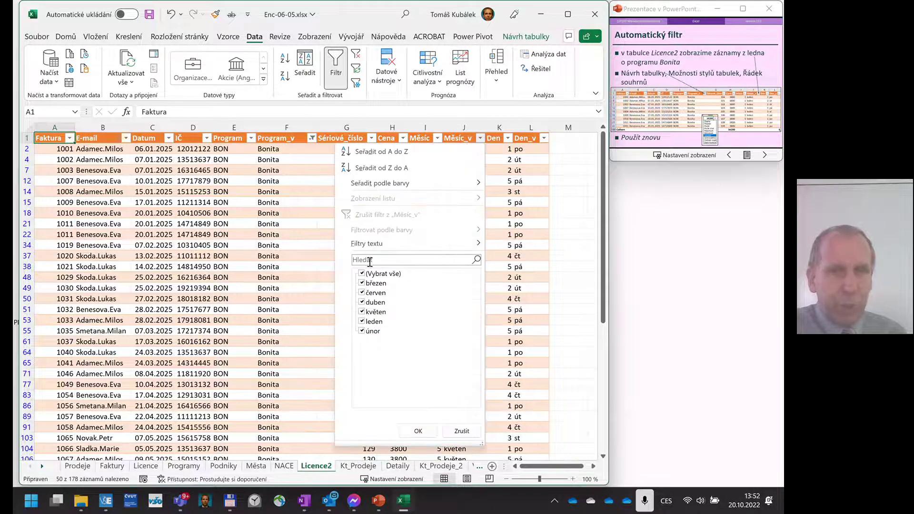
click(364, 277)
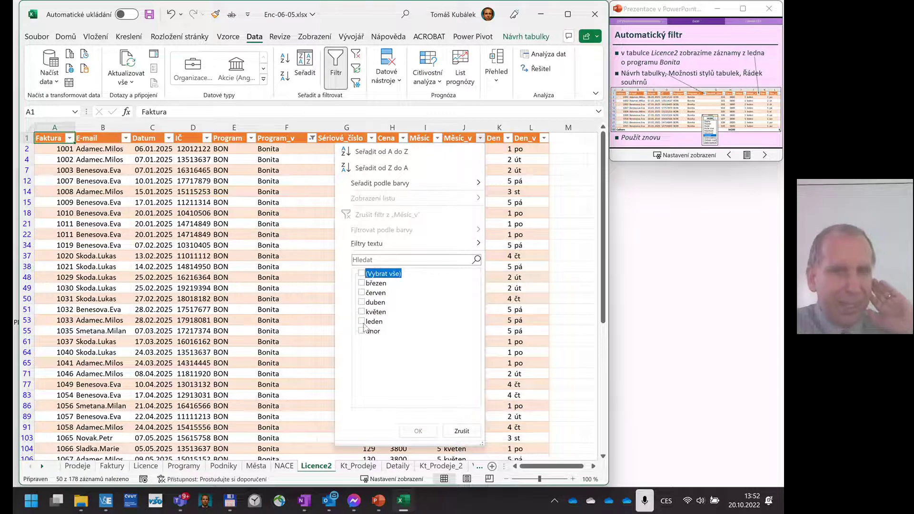
click(362, 321)
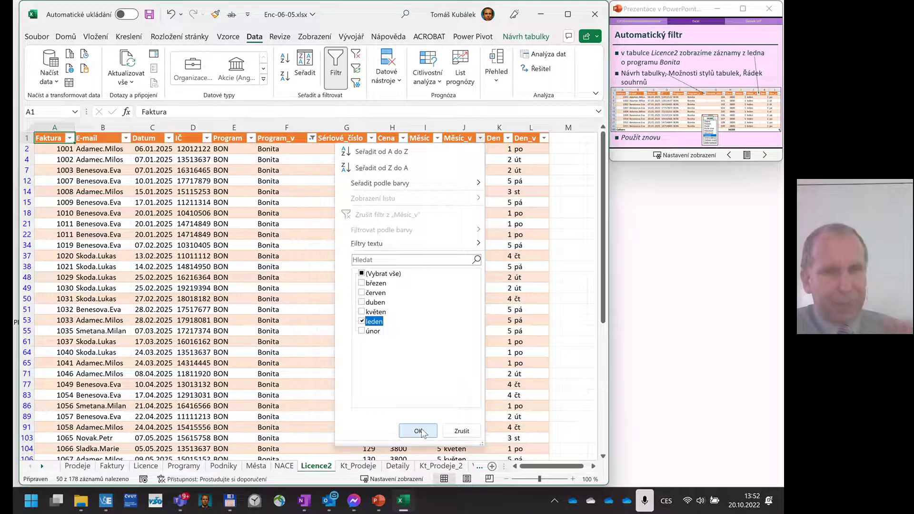
click(418, 431)
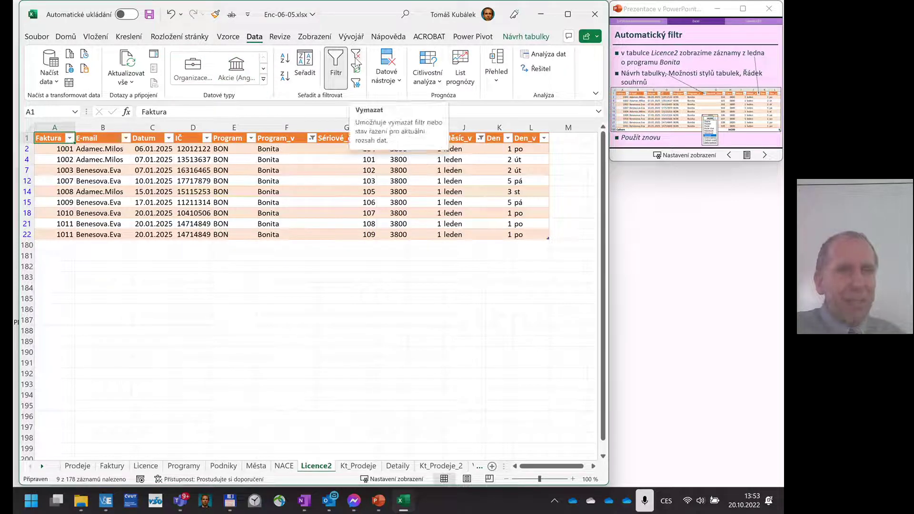
click(357, 56)
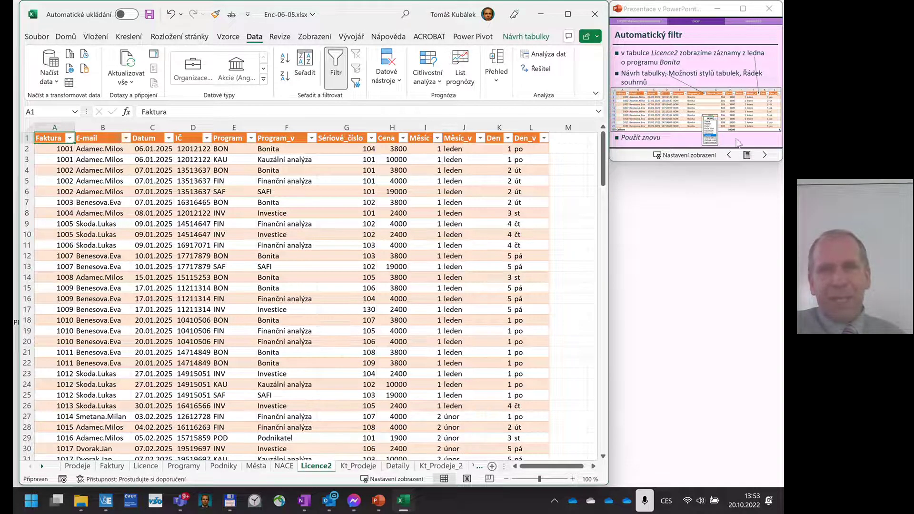
key(Page_Down)
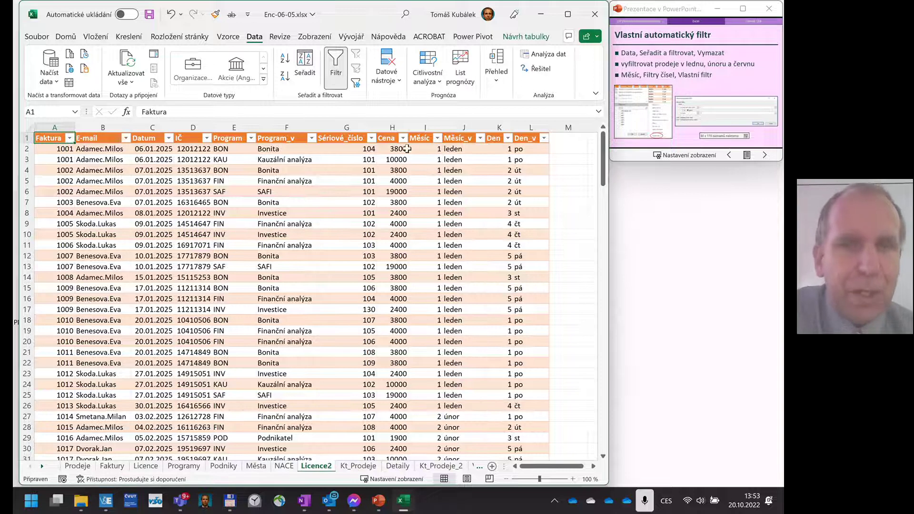
Start a custom number filter on Měsíc with first condition 'less than or equal to' 2
click(437, 138)
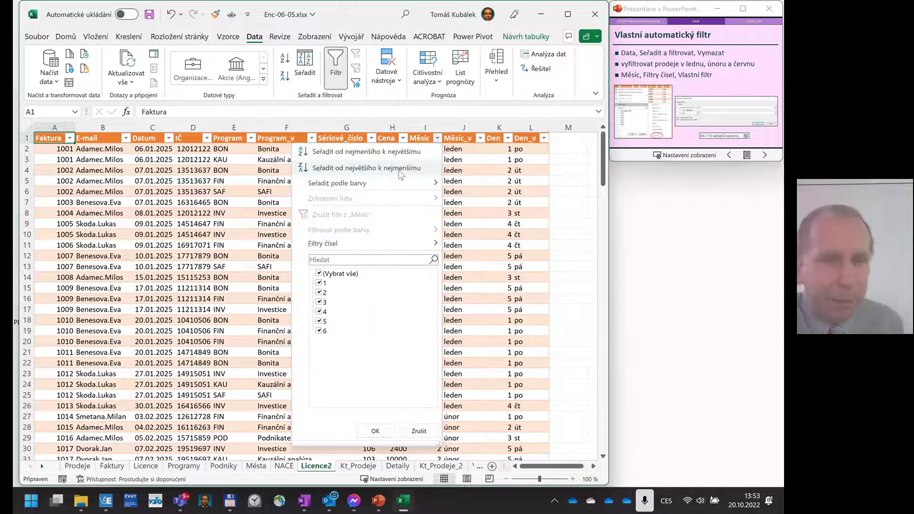
mouse_move(357, 244)
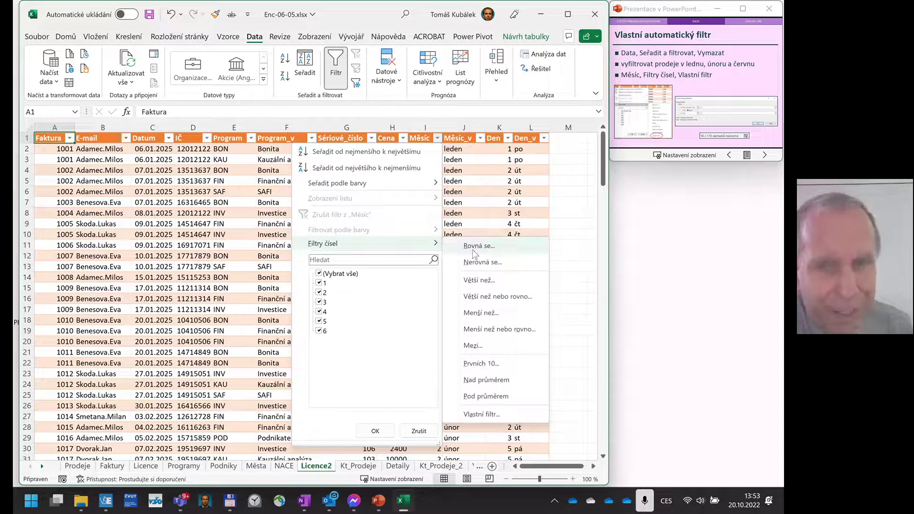
click(470, 415)
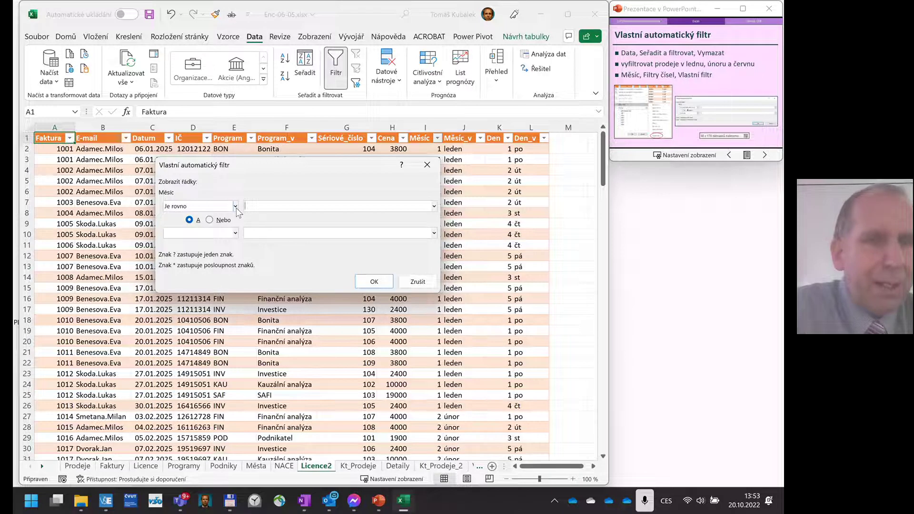
click(235, 206)
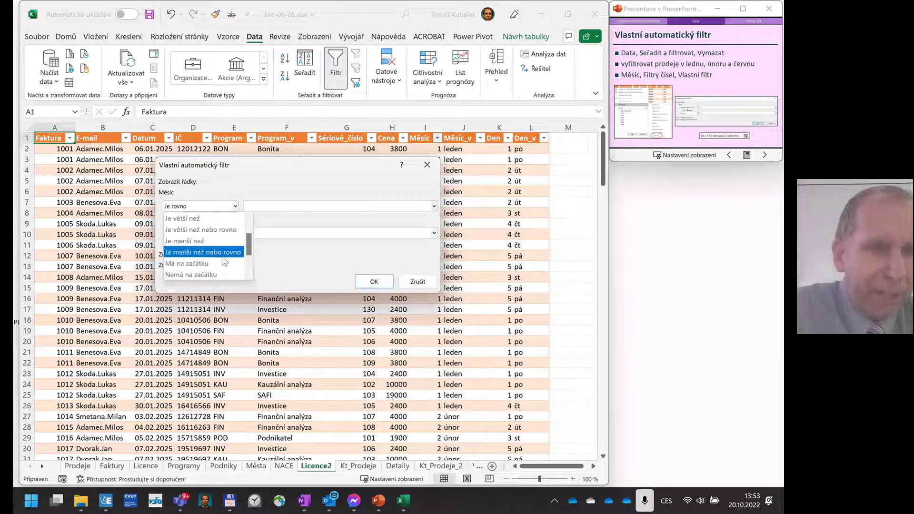
click(205, 253)
click(275, 205)
text(2)
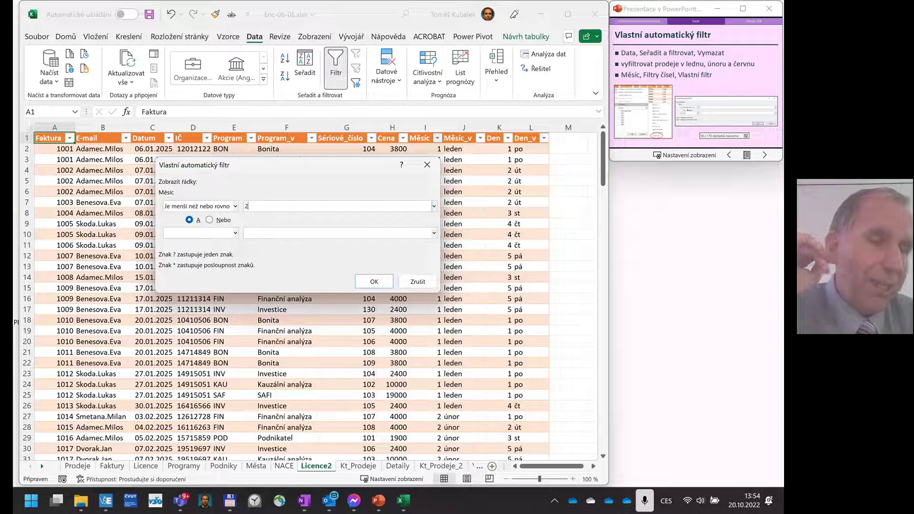
Add an OR condition 'equals 6', apply it, and scroll through the 90 shown records
click(210, 220)
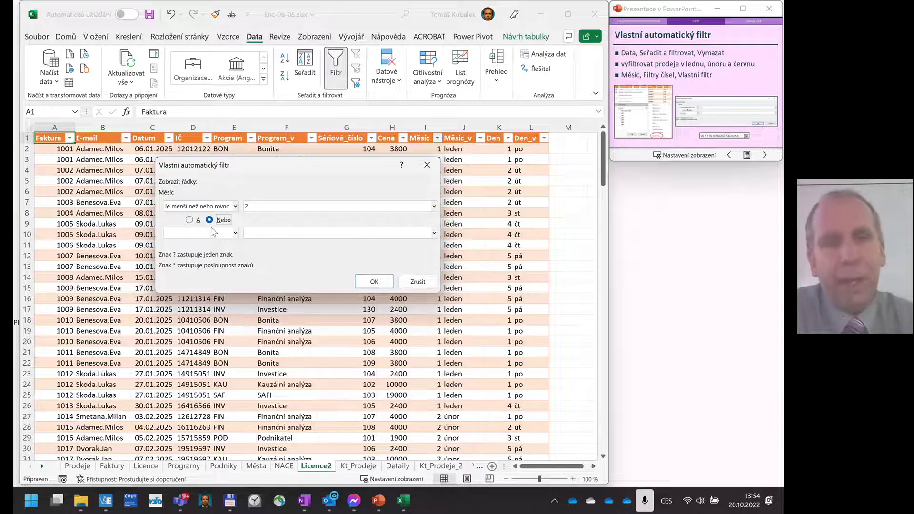
click(235, 233)
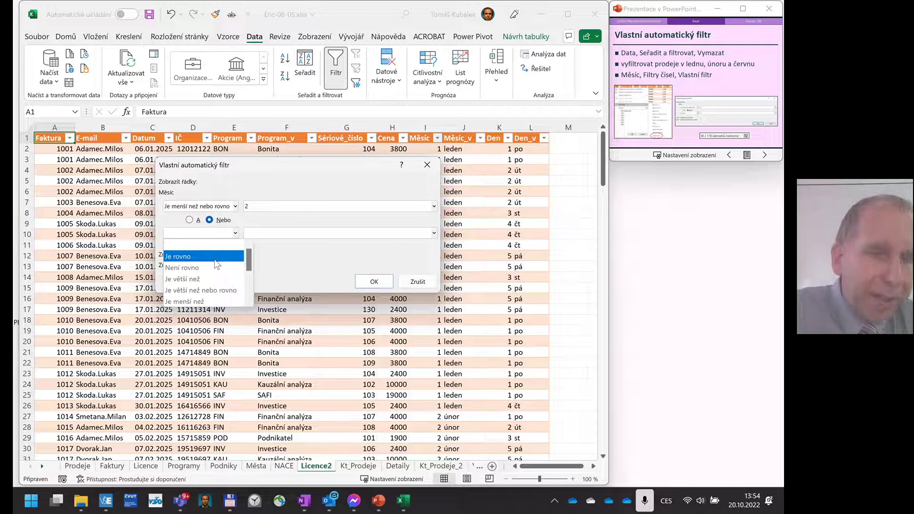
click(190, 256)
click(267, 233)
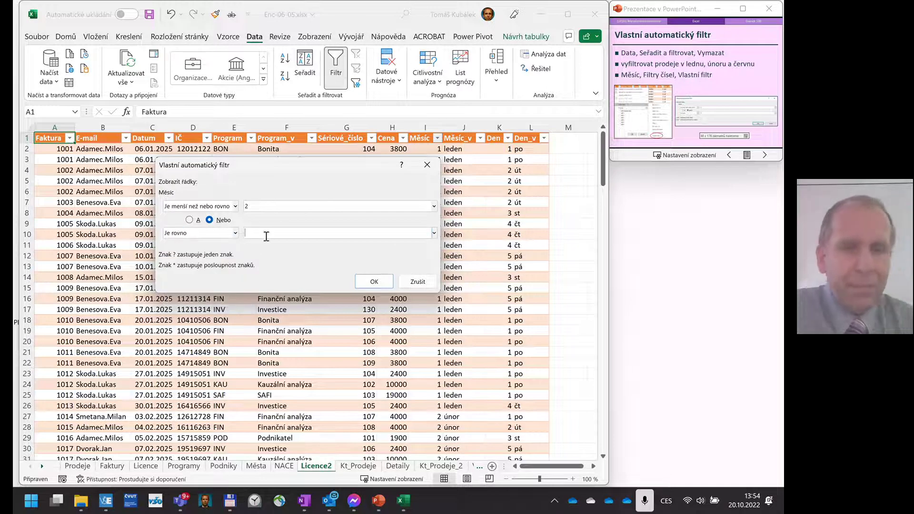
text(6)
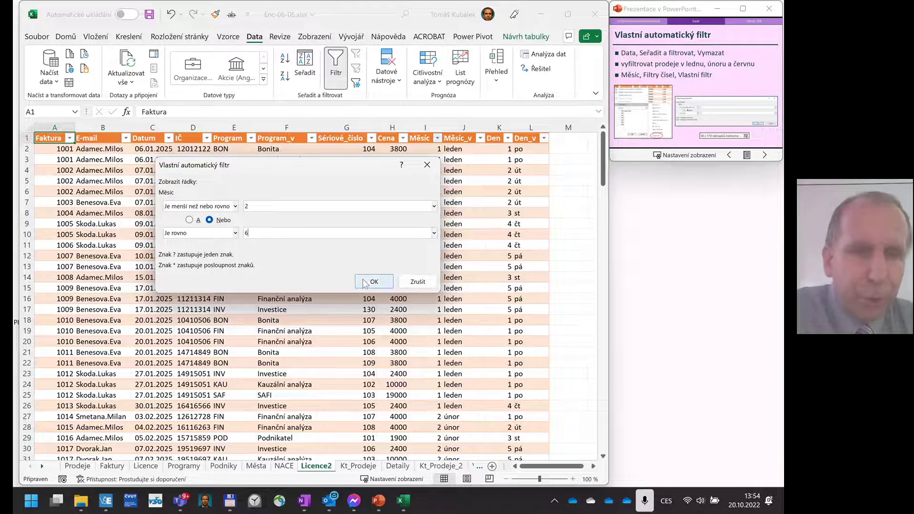
click(373, 281)
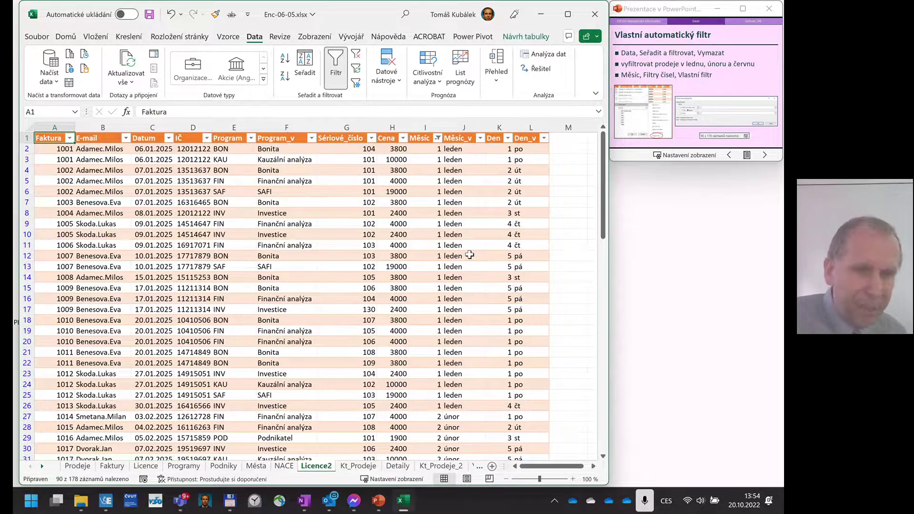
scroll(469, 255, down, 5)
scroll(469, 255, down, 4)
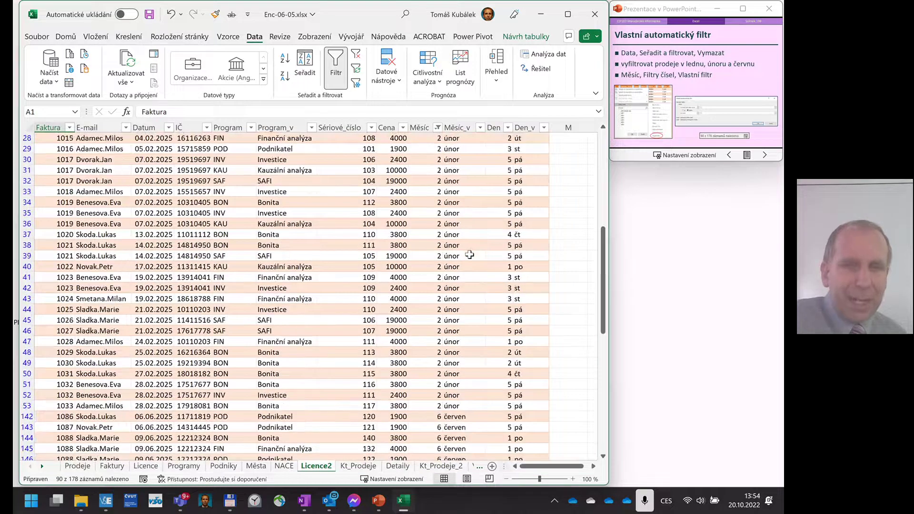
scroll(470, 255, down, 3)
scroll(469, 255, down, 2)
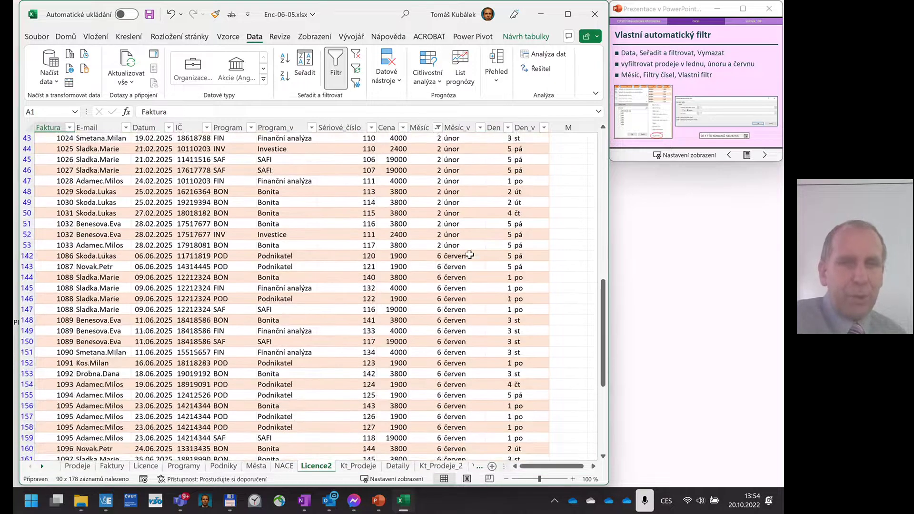
scroll(469, 255, up, 7)
scroll(469, 255, up, 5)
scroll(469, 255, up, 2)
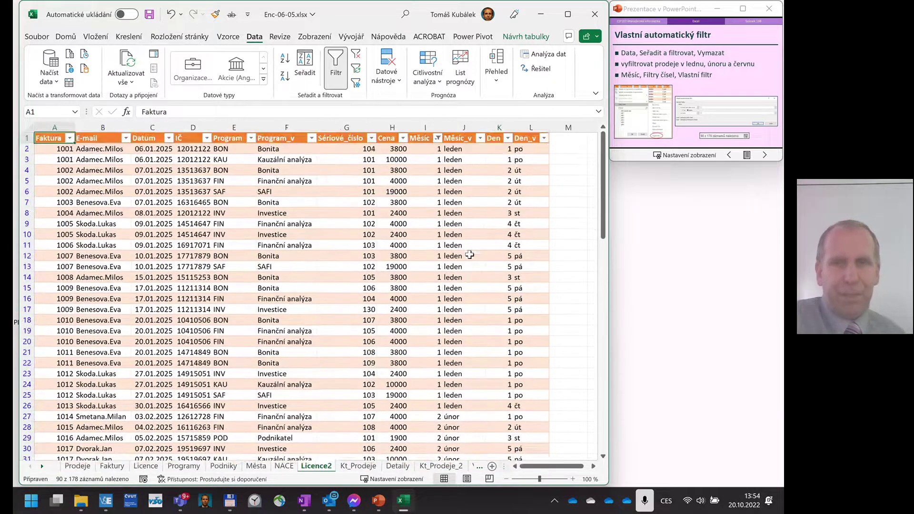
Advance to the Rozšířený filtr 1 slide and clear the Měsíc filter, restoring all 178 records
click(671, 77)
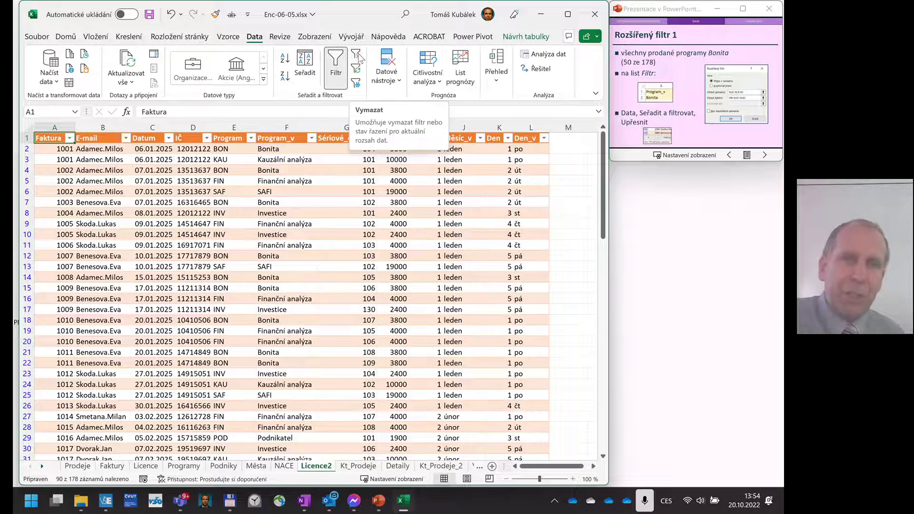
click(358, 57)
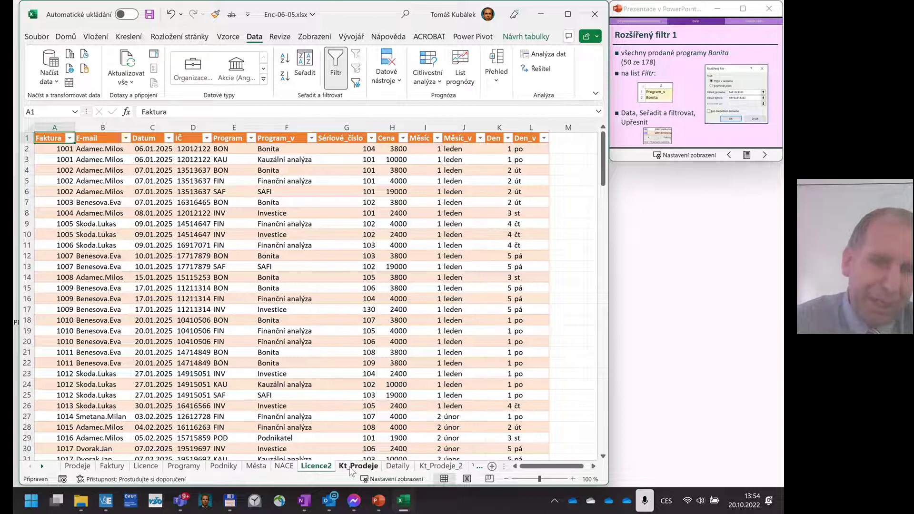
Insert a new blank worksheet and rename it Filtr
right_click(352, 469)
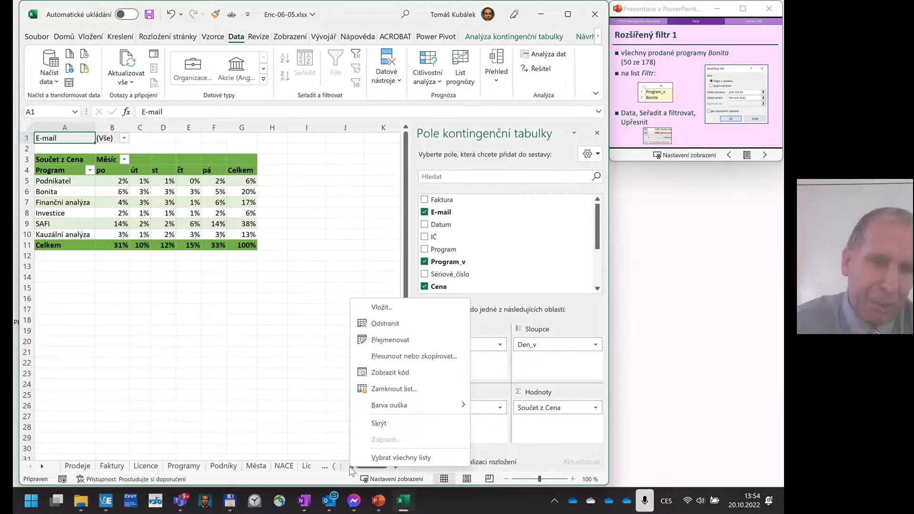
click(401, 309)
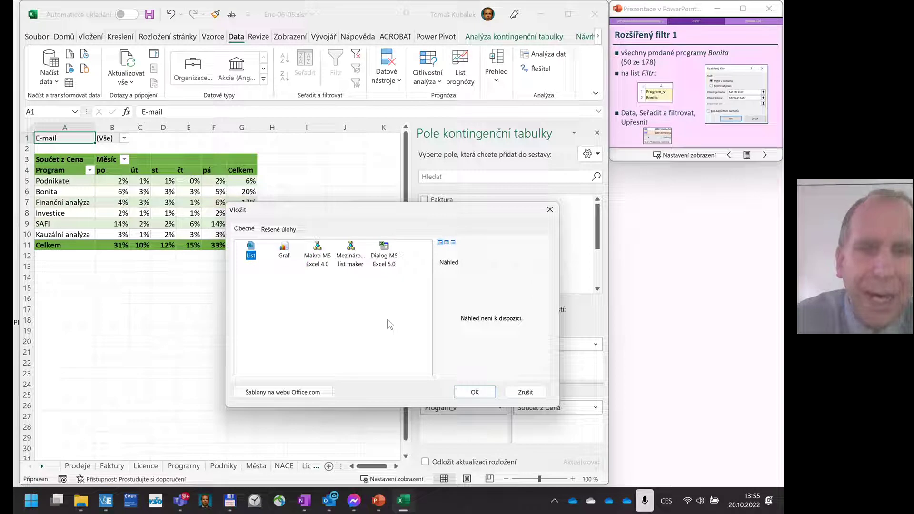
click(473, 392)
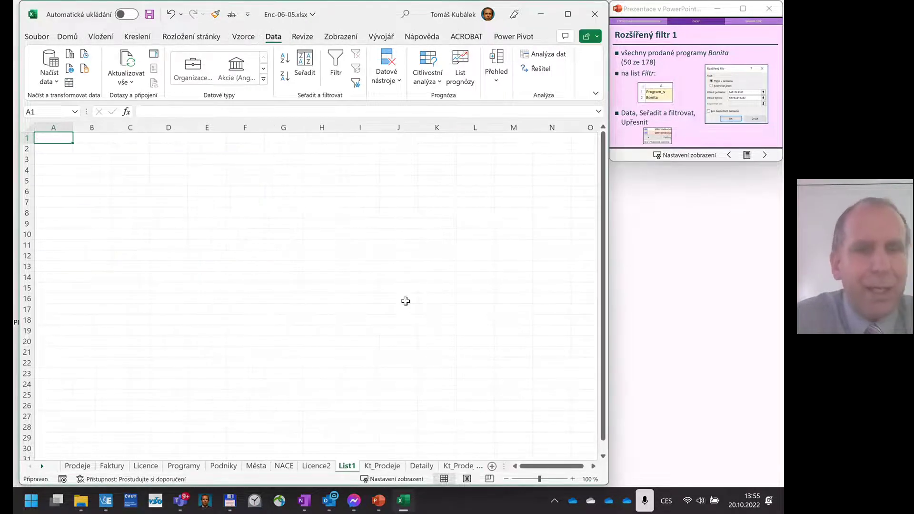
double_click(347, 465)
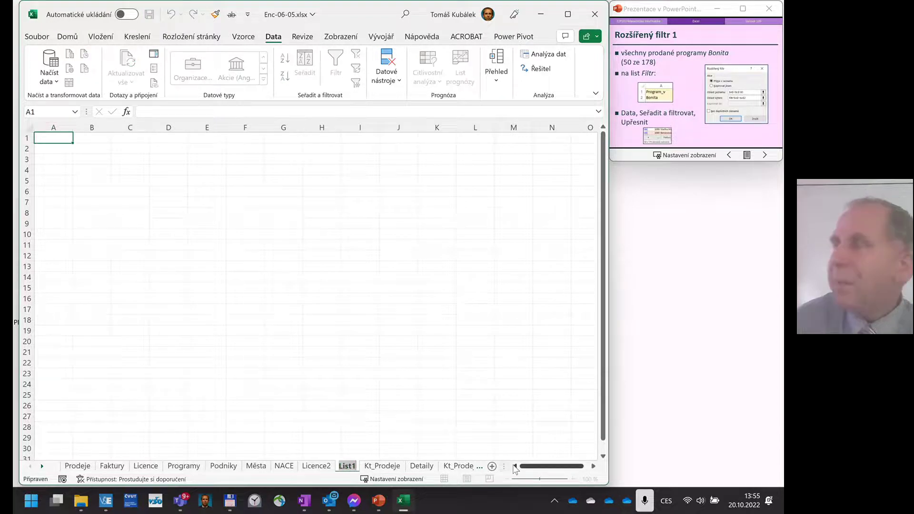
key(BackSpace)
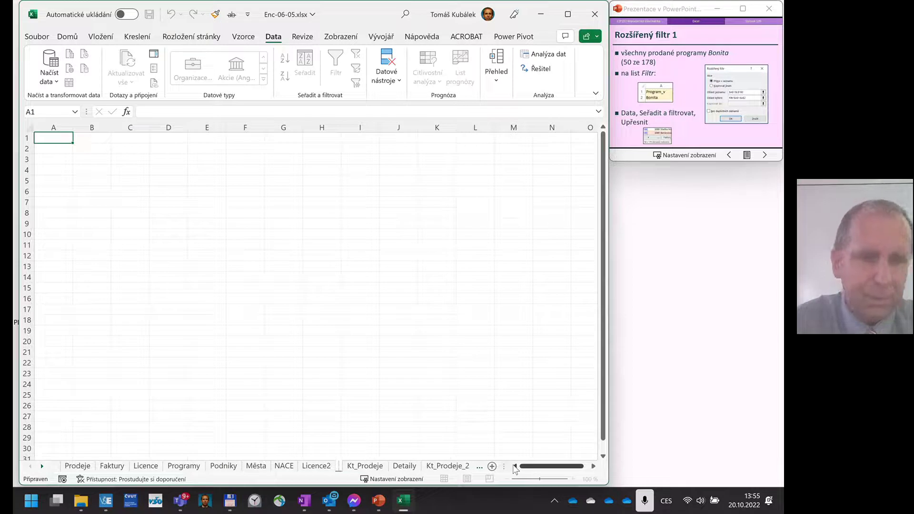
text(Filtr)
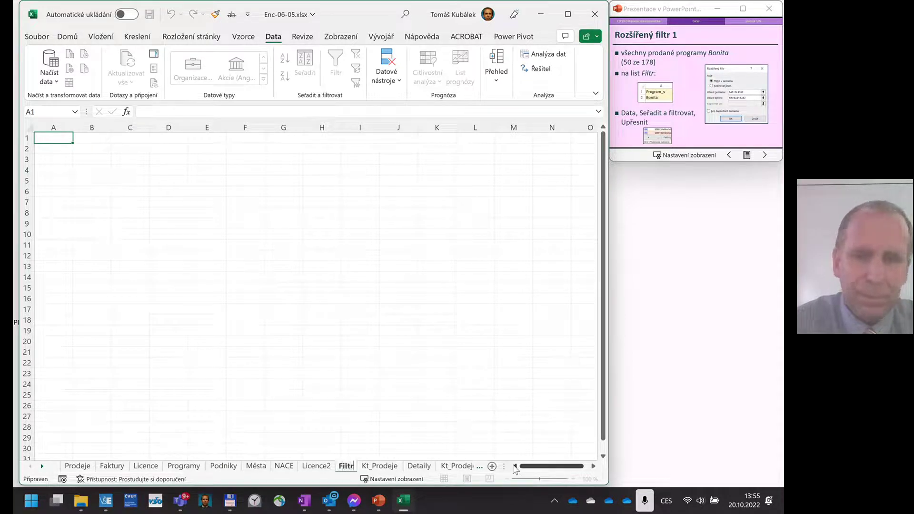
key(Return)
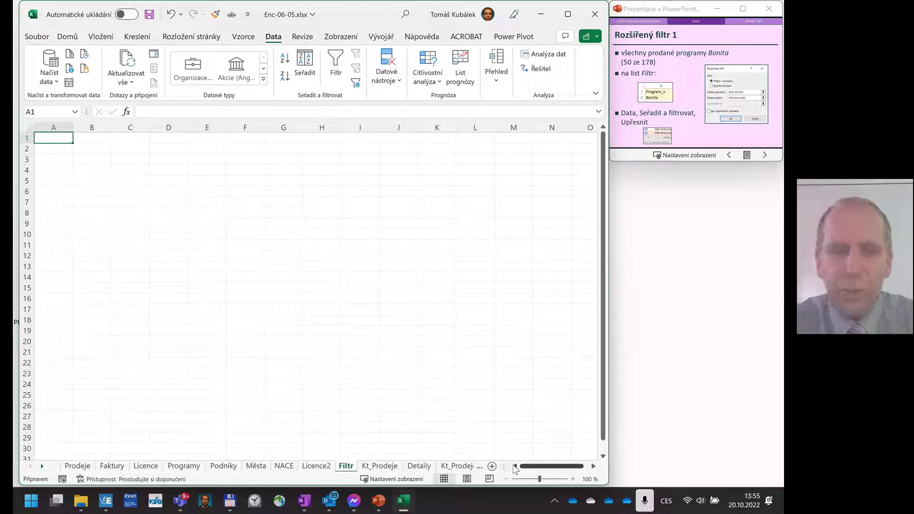
Enter the criteria Program_v in A1 and Bonita in A2
text(Program)
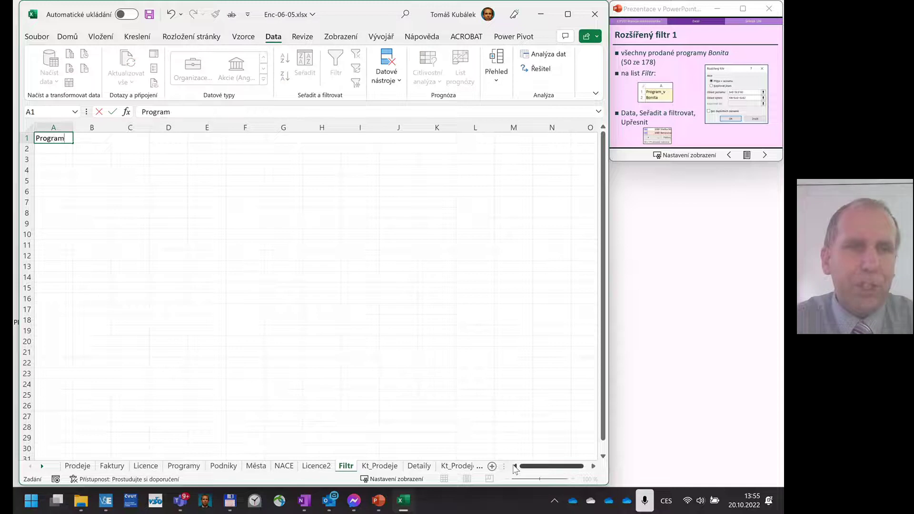
text(v)
key(Return)
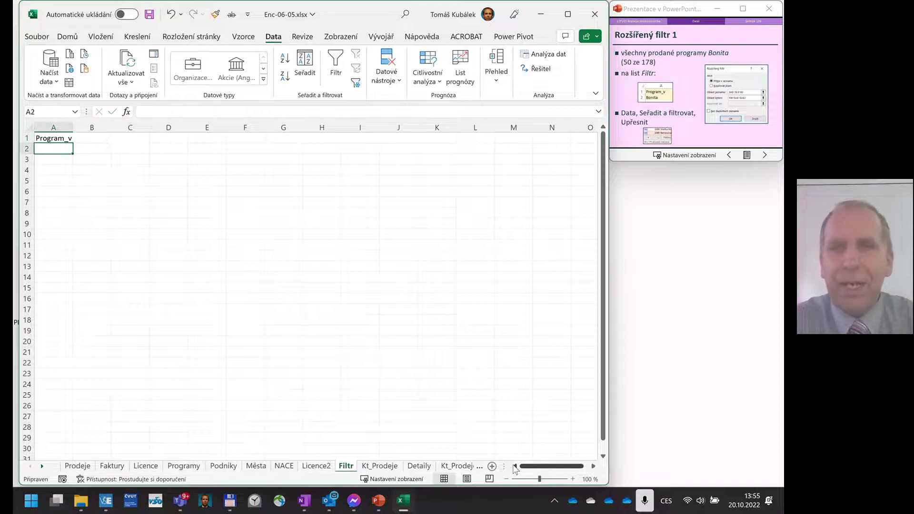
text(Boni)
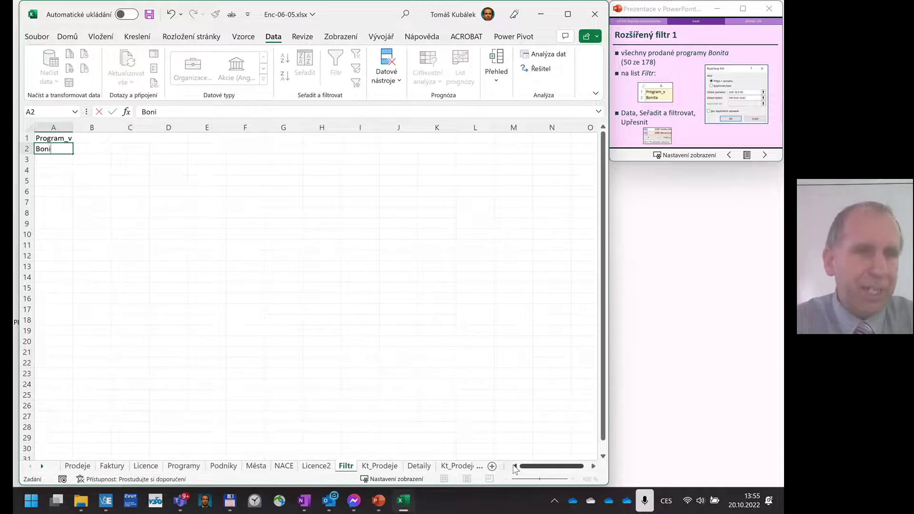
text(ta)
key(Return)
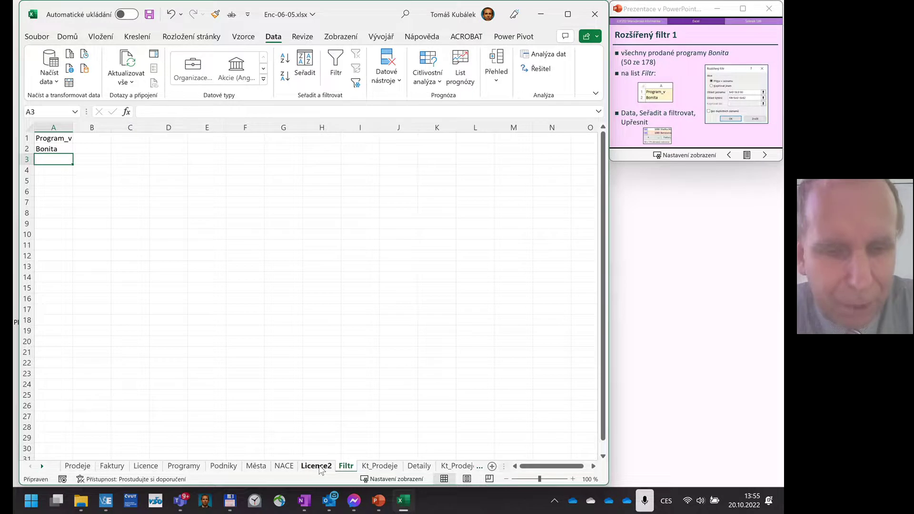
Advanced-filter the Licence2 table with criteria range Filtr!$A$1:$A$2, leaving 50 Bonita rows
click(318, 467)
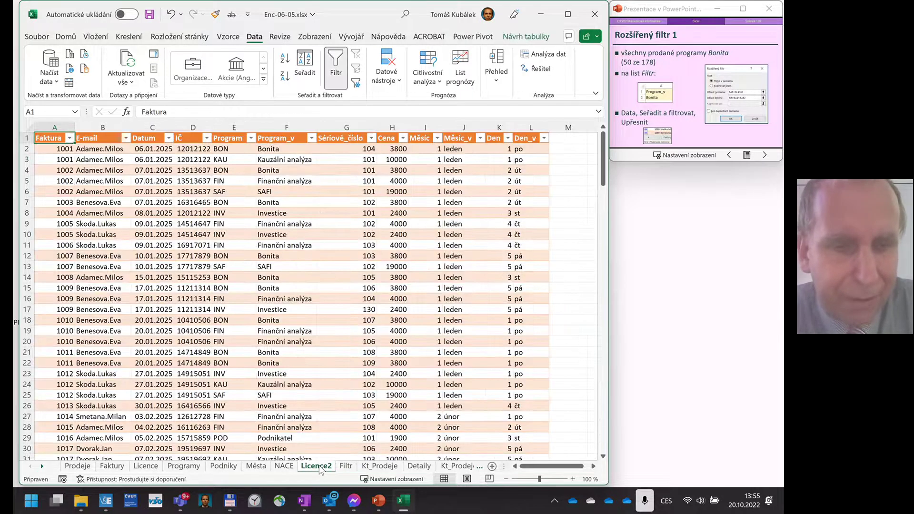
click(112, 181)
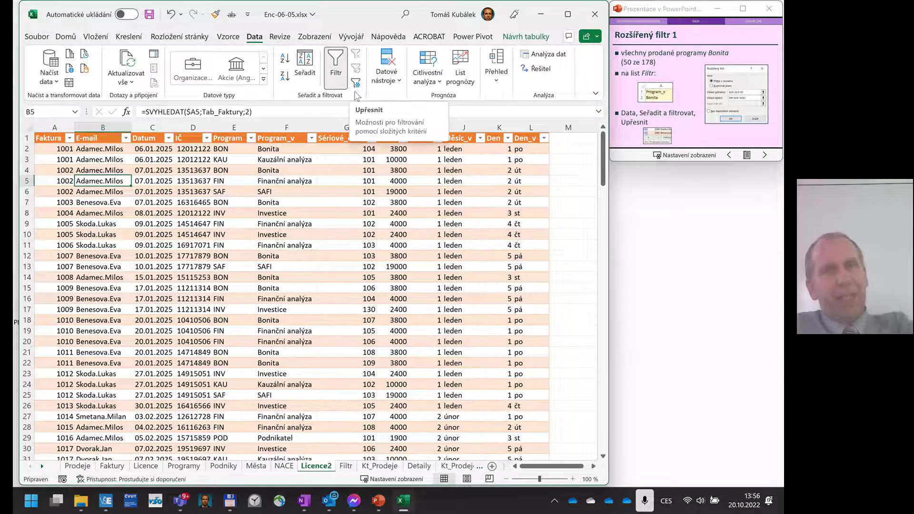
click(357, 87)
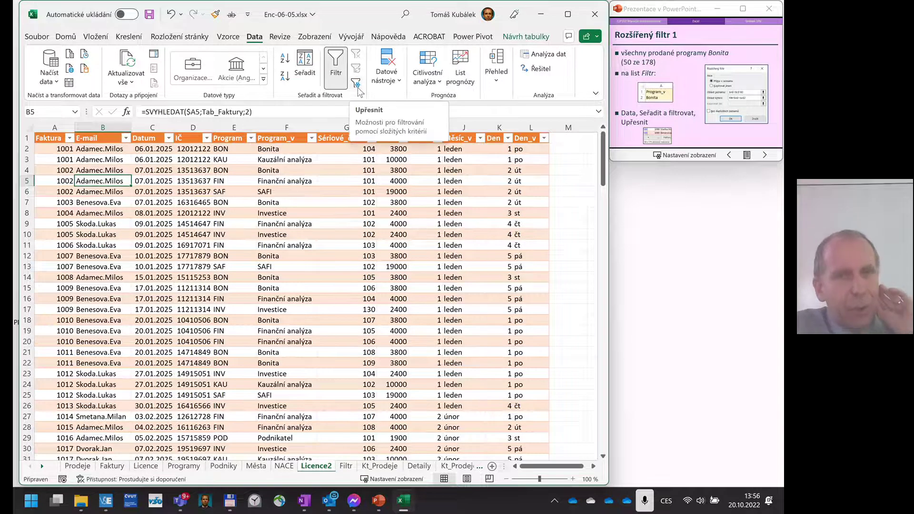
click(360, 88)
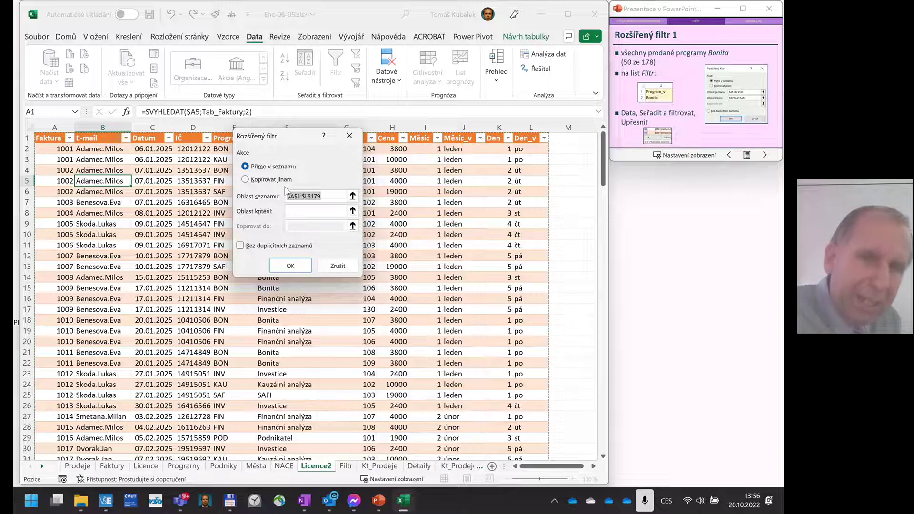
click(298, 211)
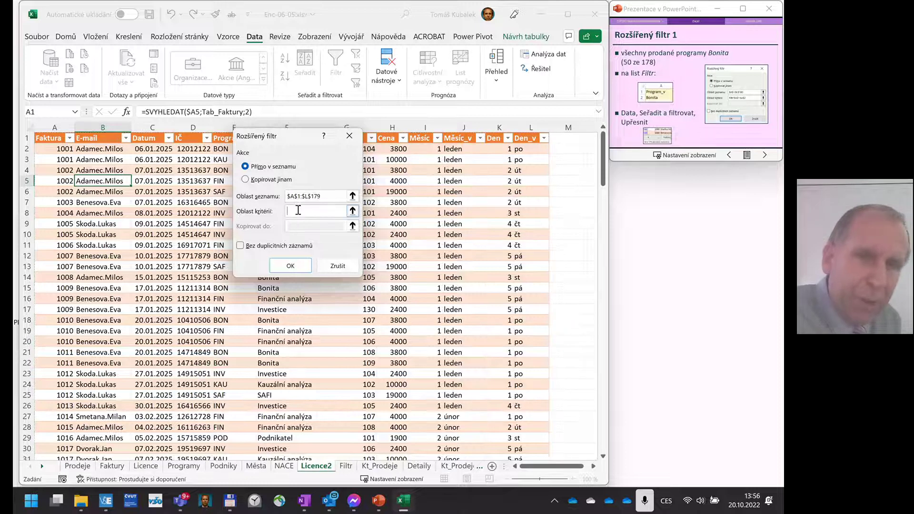
click(344, 466)
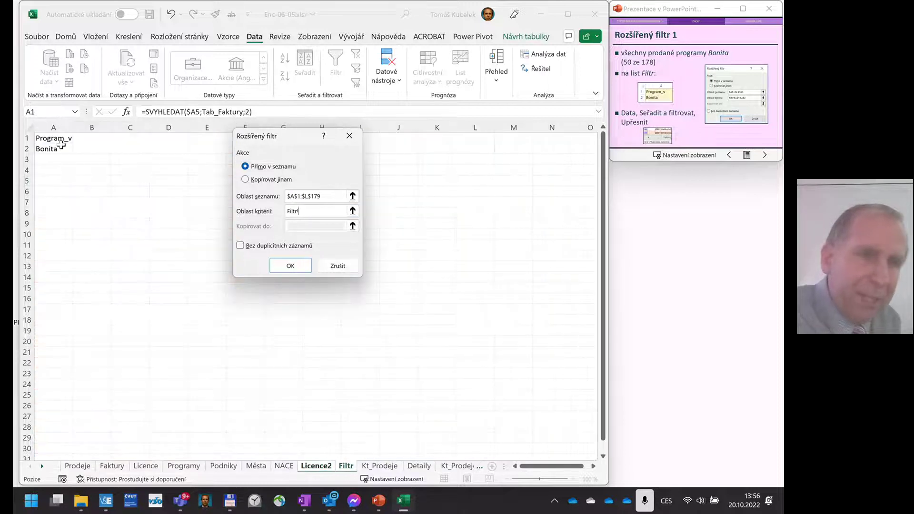
drag(63, 139, 62, 149)
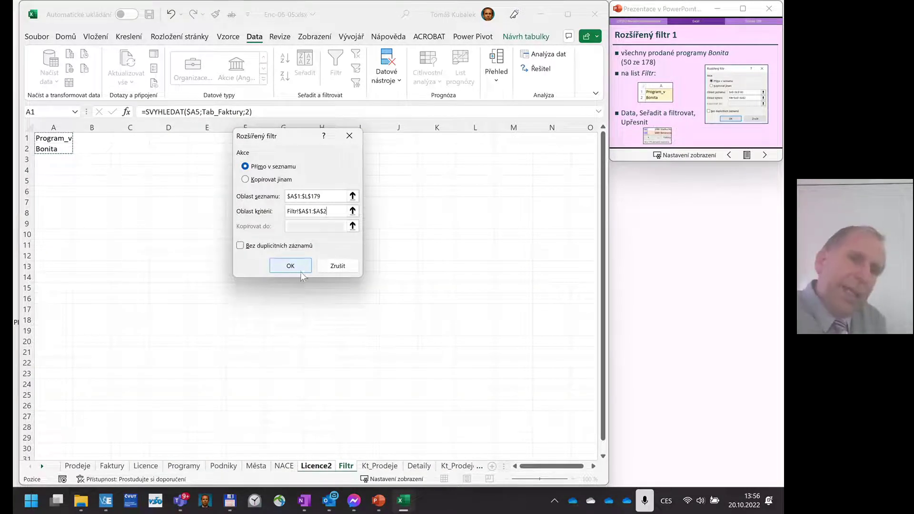
click(296, 270)
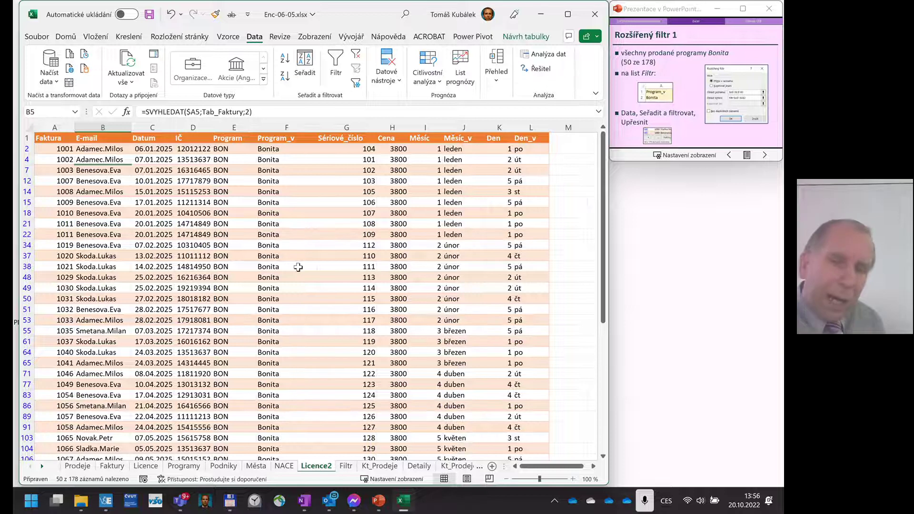
click(346, 466)
Enter Den_v in B1 and po in B2 on the Filtr sheet, then go back to Licence2
click(90, 138)
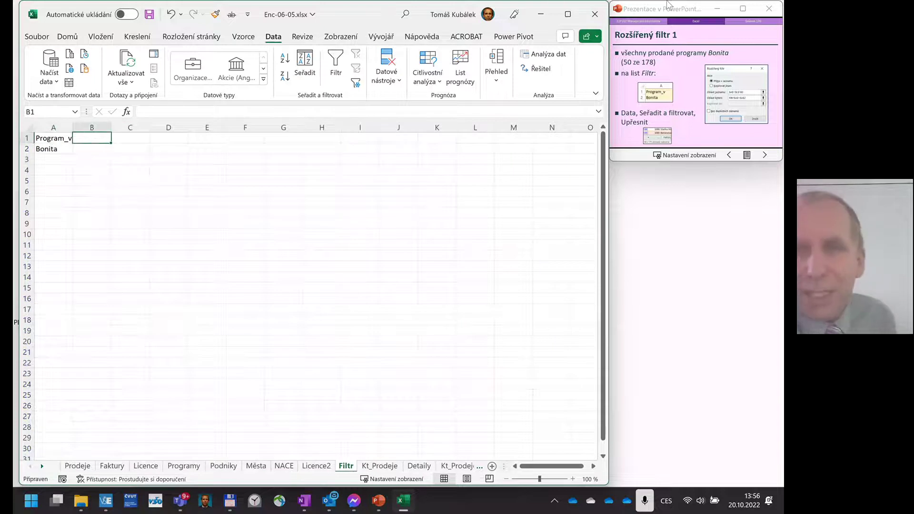
click(674, 103)
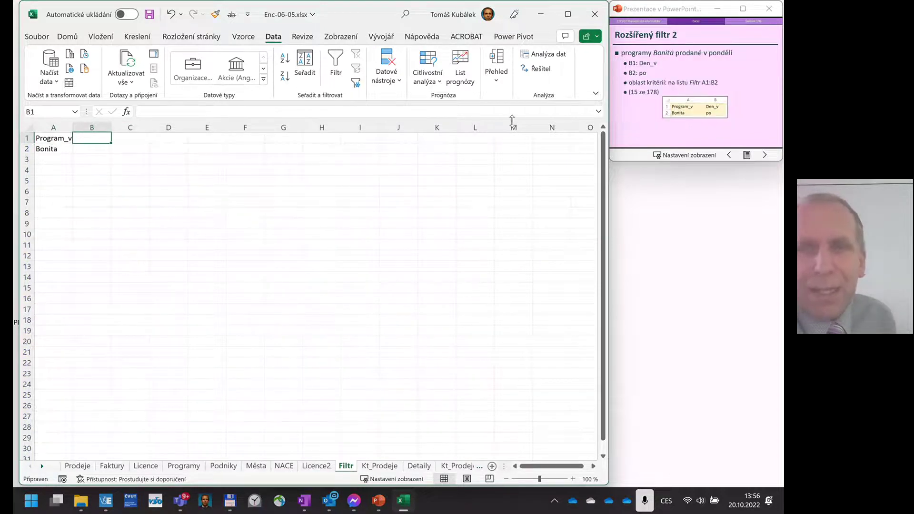
text(D)
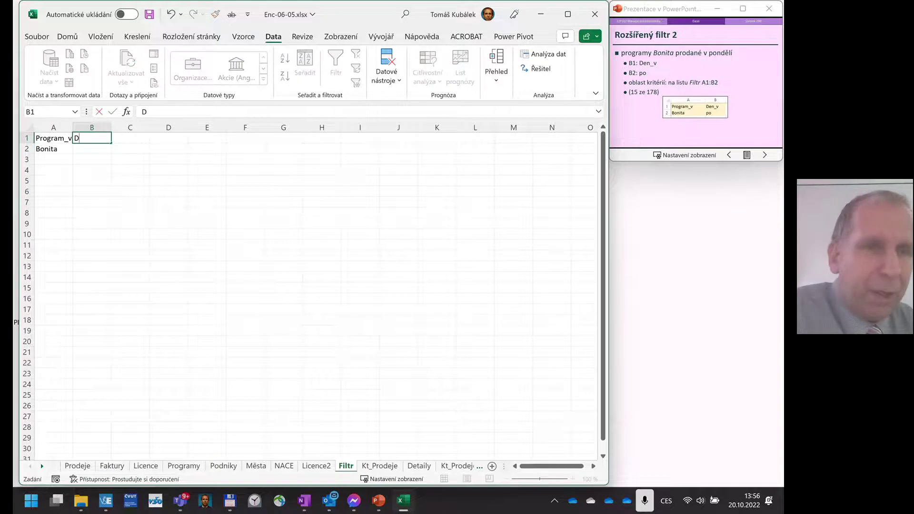
text(en)
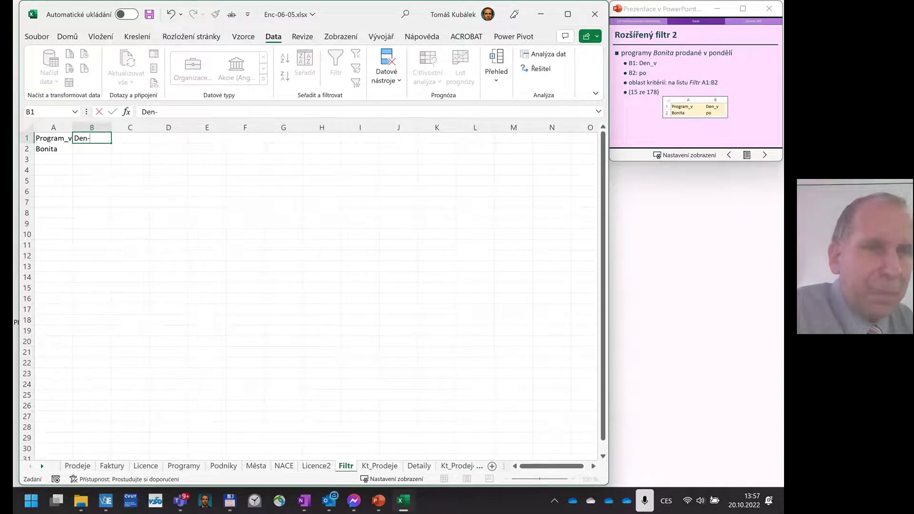
text(_v)
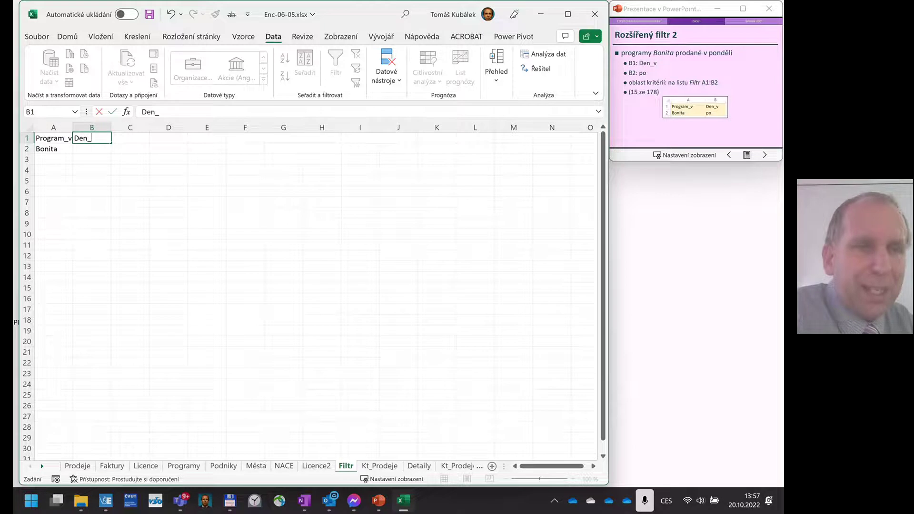
key(Return)
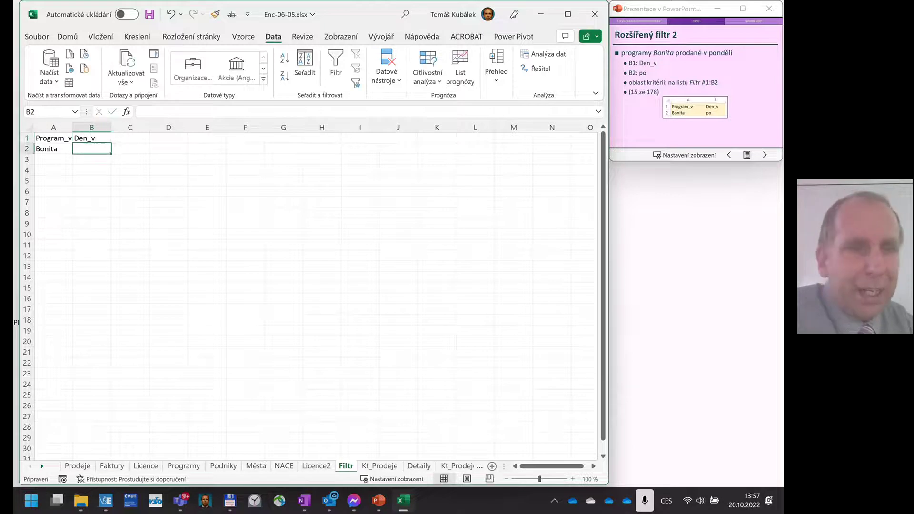
text(po)
key(Return)
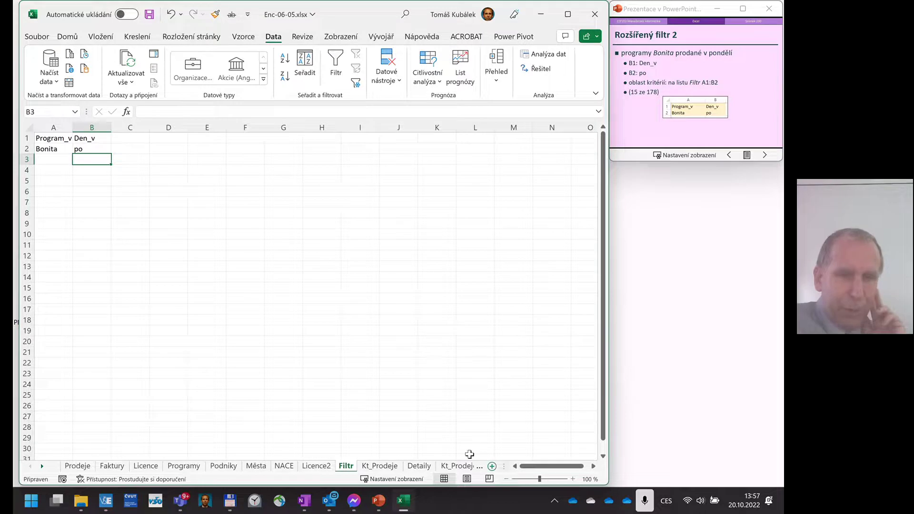
click(316, 466)
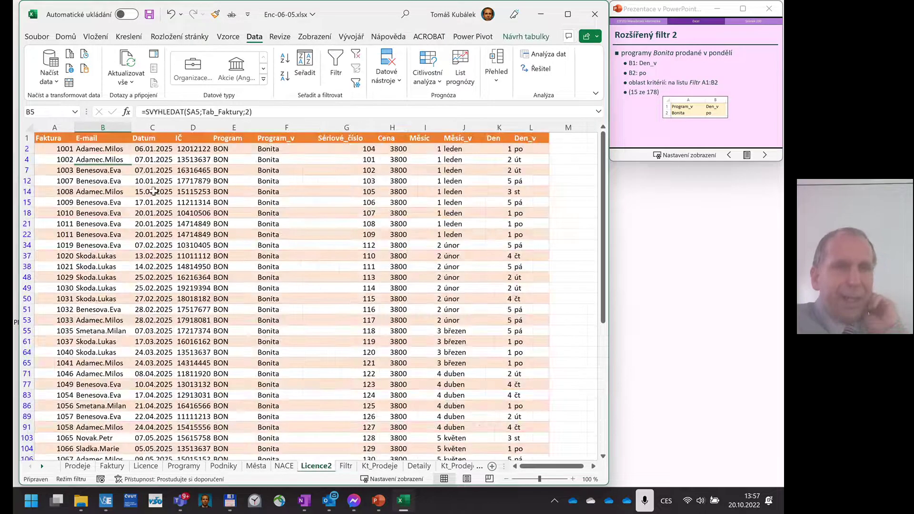
Clear the existing filter on the Licence2 list to show all rows
click(99, 181)
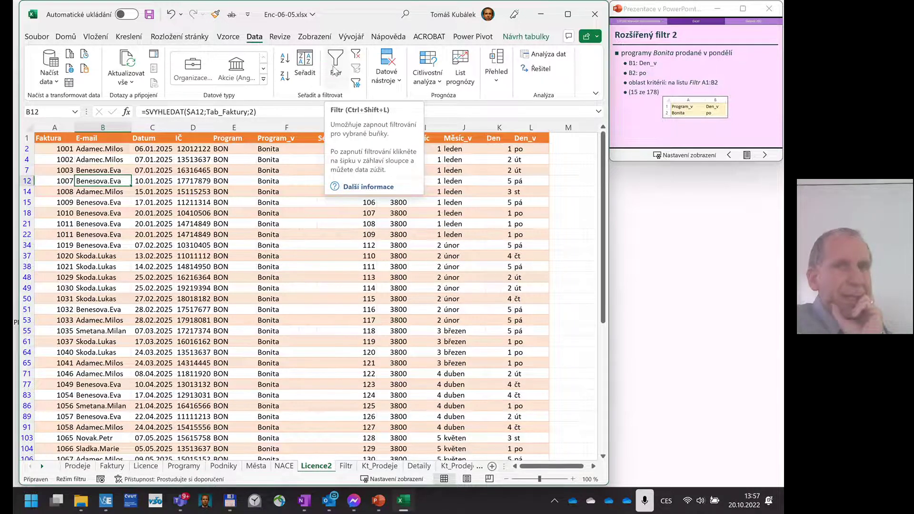
click(357, 83)
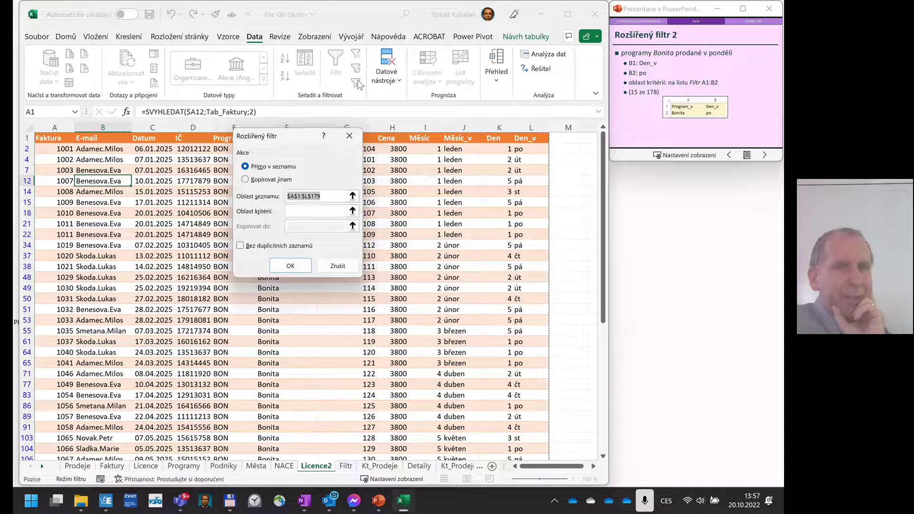
key(Escape)
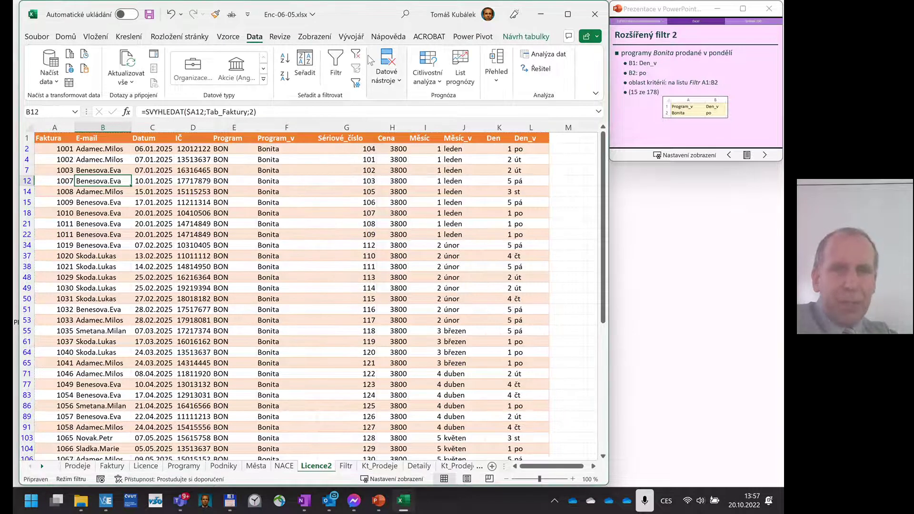
click(358, 55)
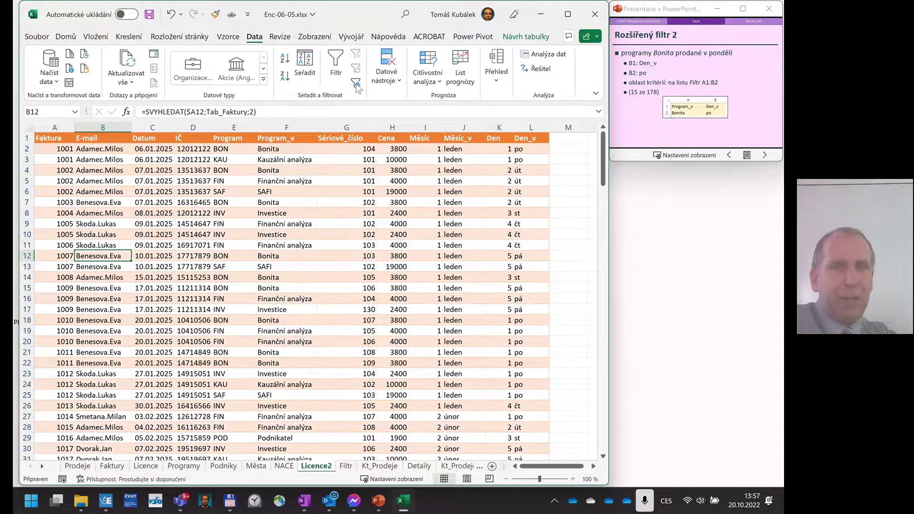
Advanced-filter Licence2 in place with criteria range Filtr!$A$1:$B$2 (Bonita sold on po)
click(357, 85)
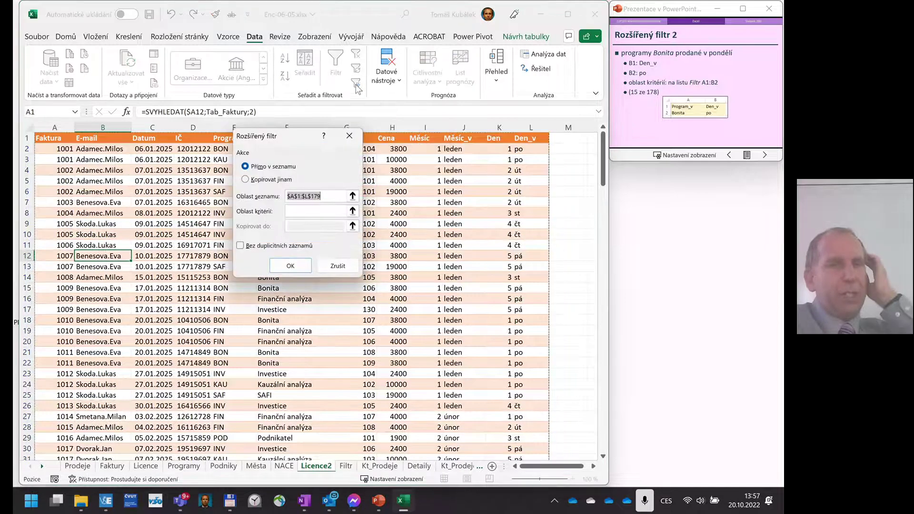
click(299, 214)
click(303, 212)
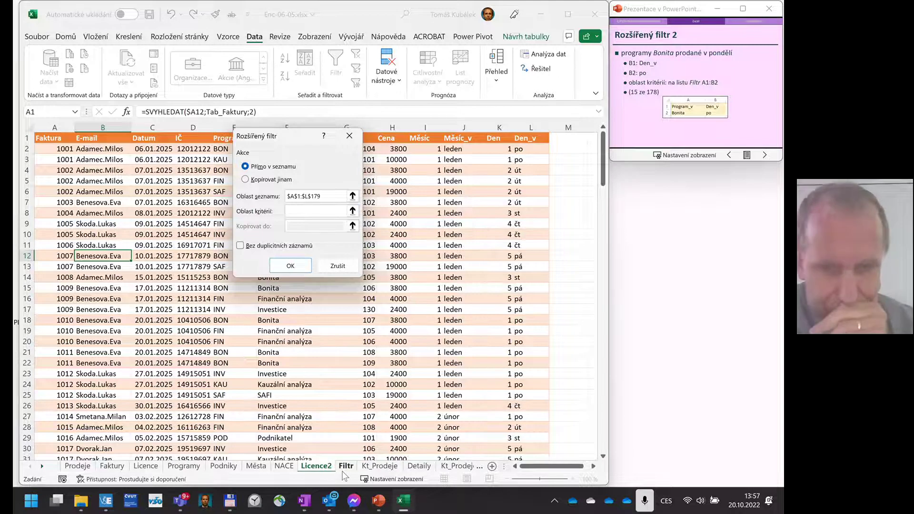
click(344, 467)
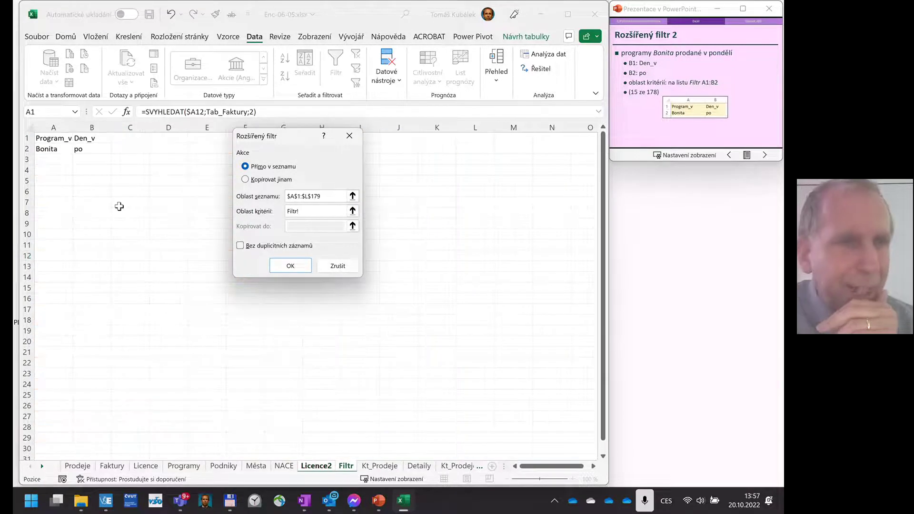
mouse_move(59, 140)
mouse_down()
mouse_move(62, 149)
mouse_move(80, 150)
mouse_up()
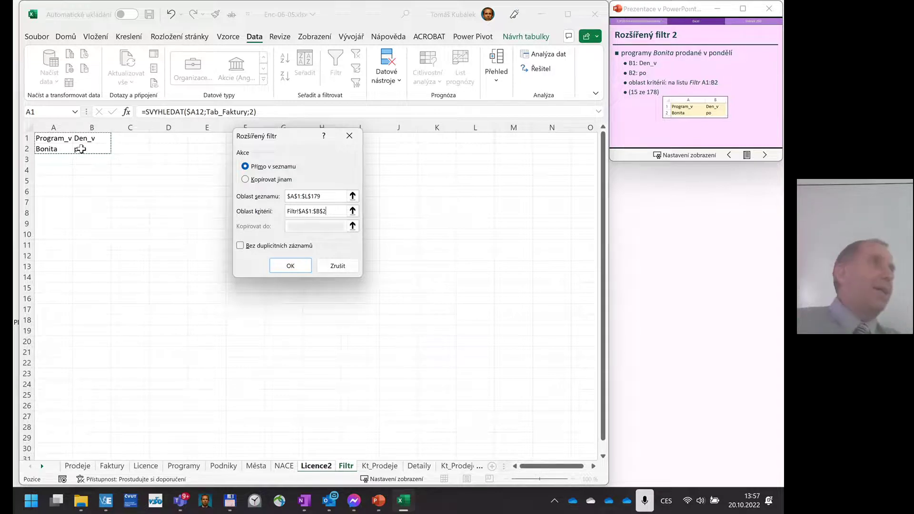
click(298, 268)
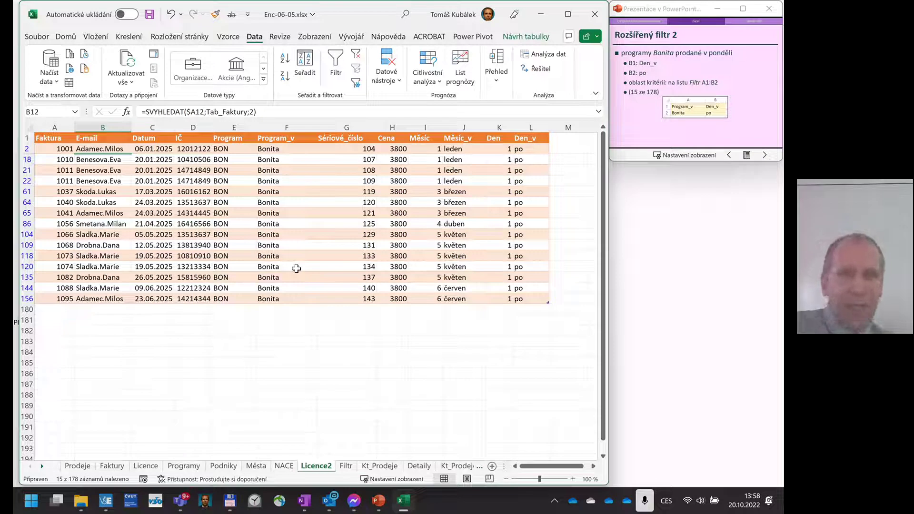
click(635, 105)
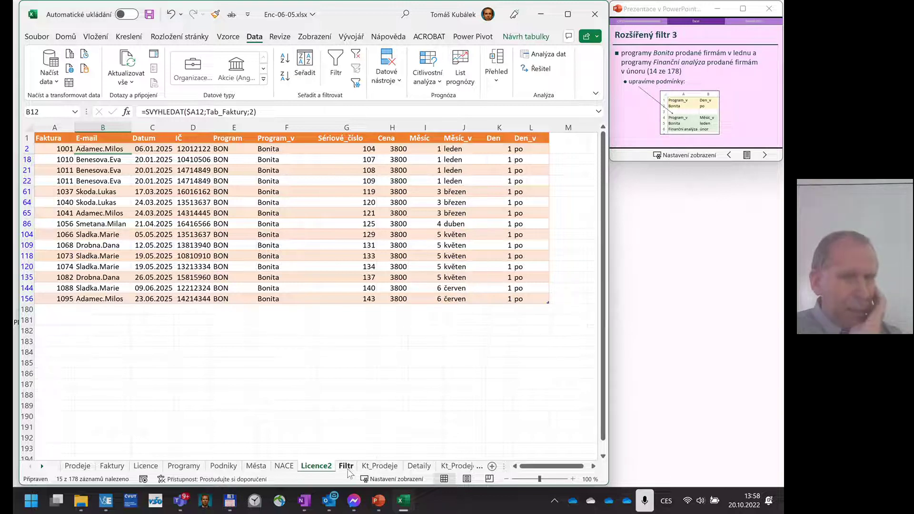
Type the headings Program_v and Měsíc_v in A4:B4 of the Filtr sheet
click(346, 466)
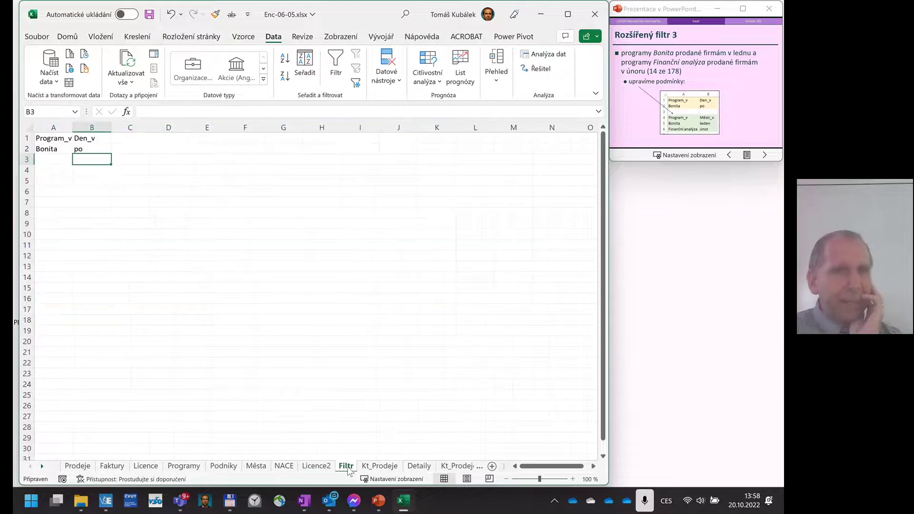
click(54, 169)
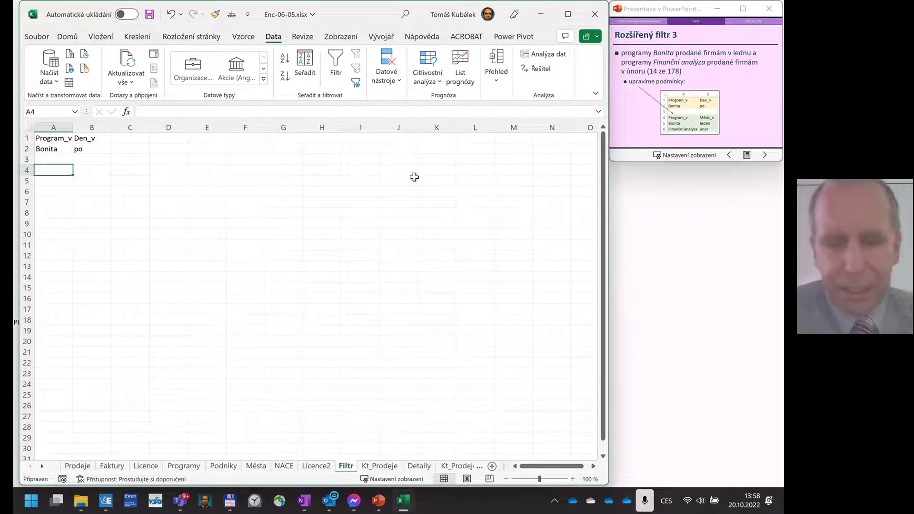
text(P)
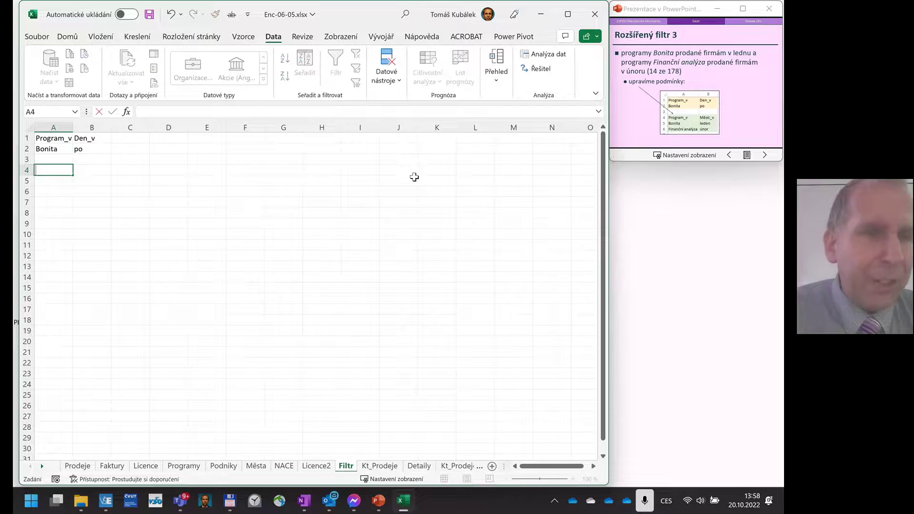
key(BackSpace)
text(Program_v)
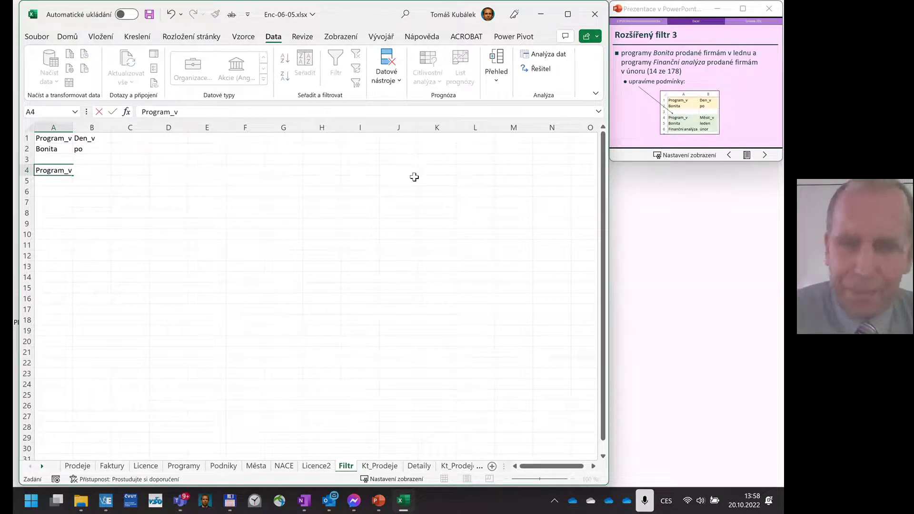
key(Tab)
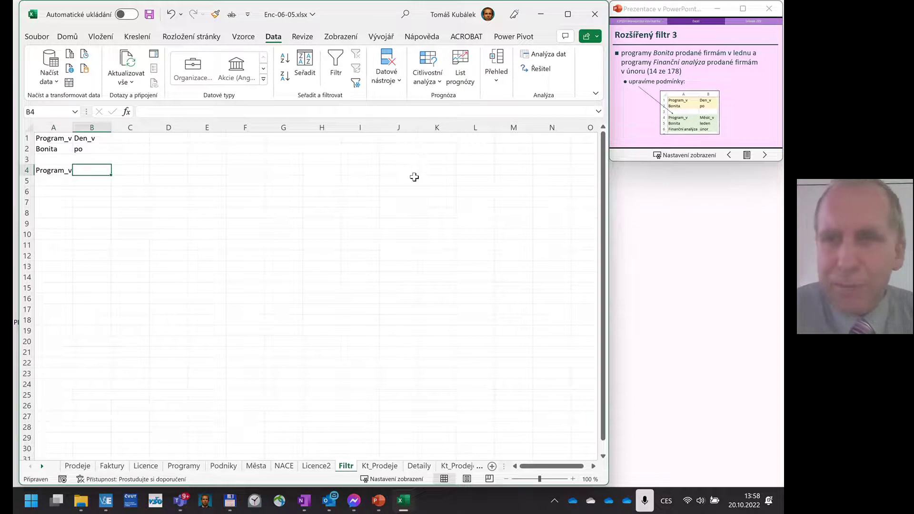
text(Měsíc_v)
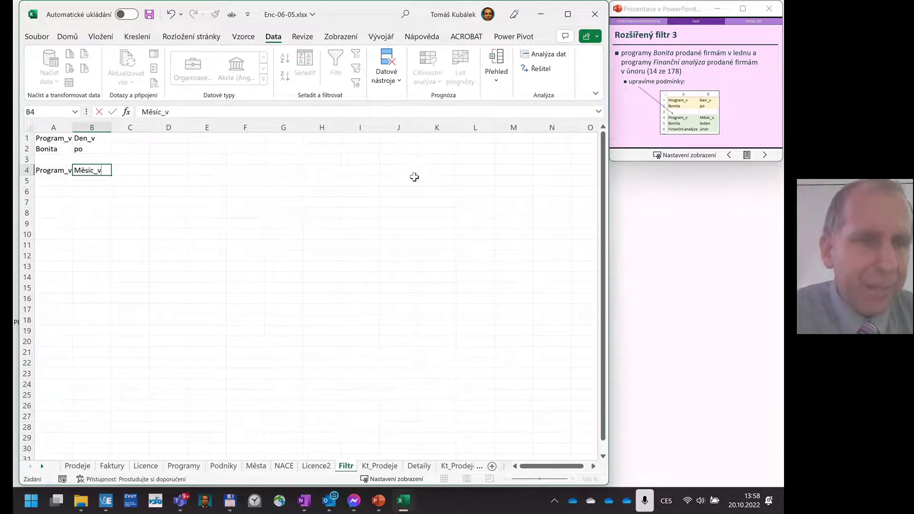
key(Return)
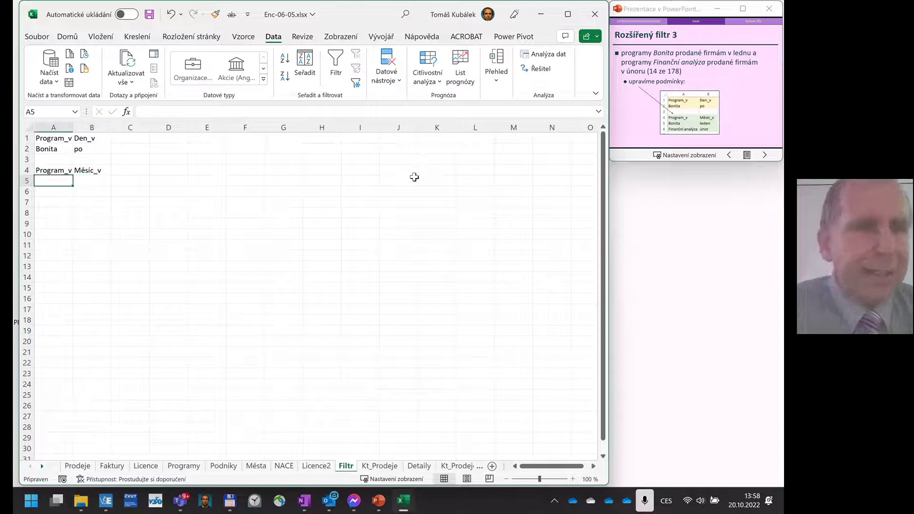
Fill A5:B6 with Bonita–leden and Finanční analýza–únor, then clear the Licence2 filter
text(Boni)
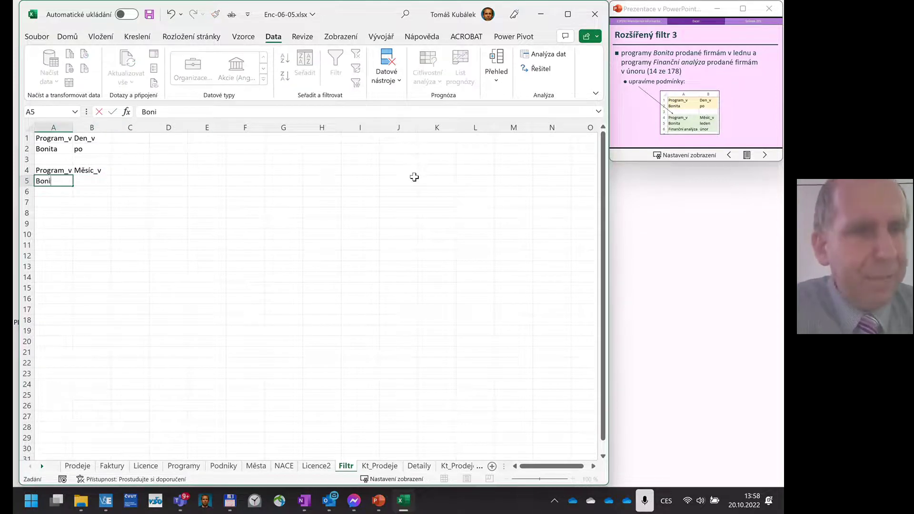
text(ta)
key(Tab)
text(led)
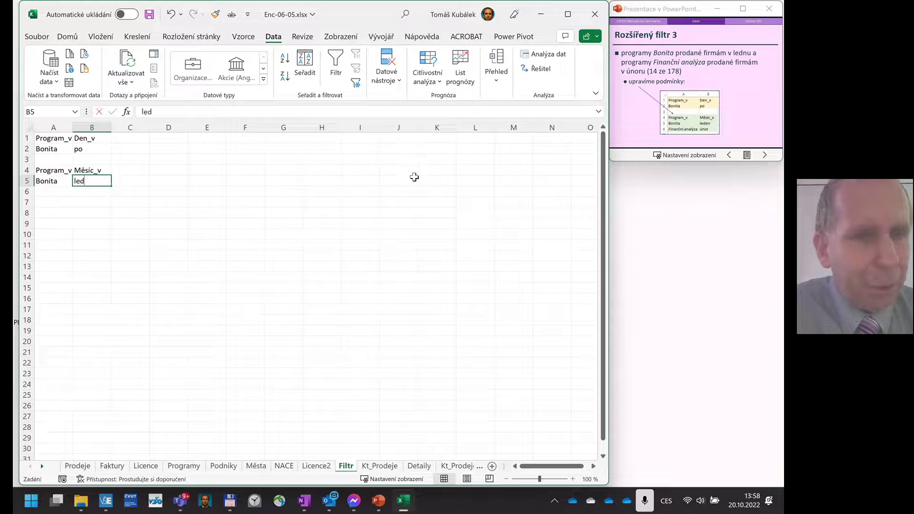
text(en)
key(Return)
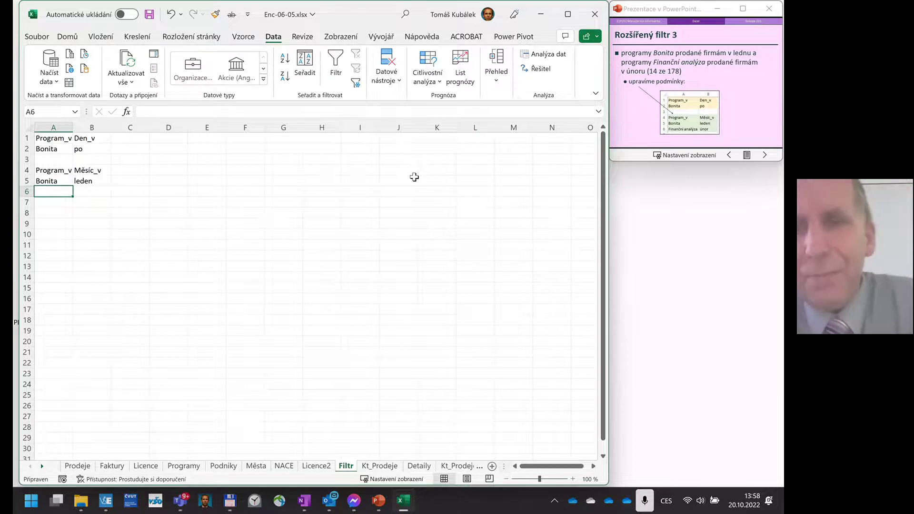
text(Finanční analýz)
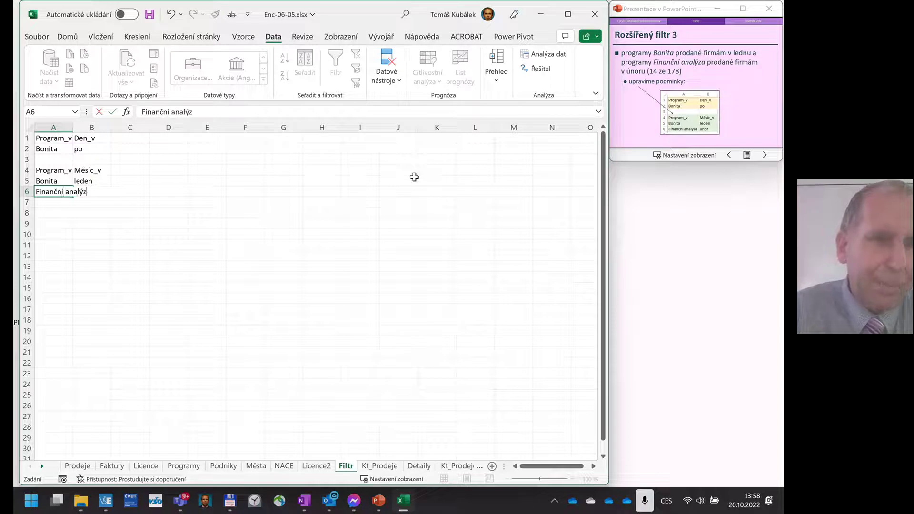
text(a)
key(Tab)
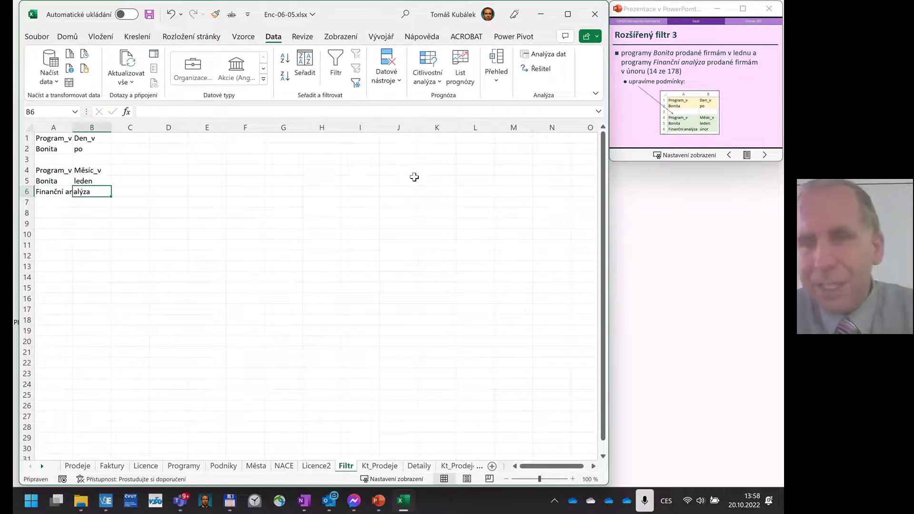
text(únor)
key(Return)
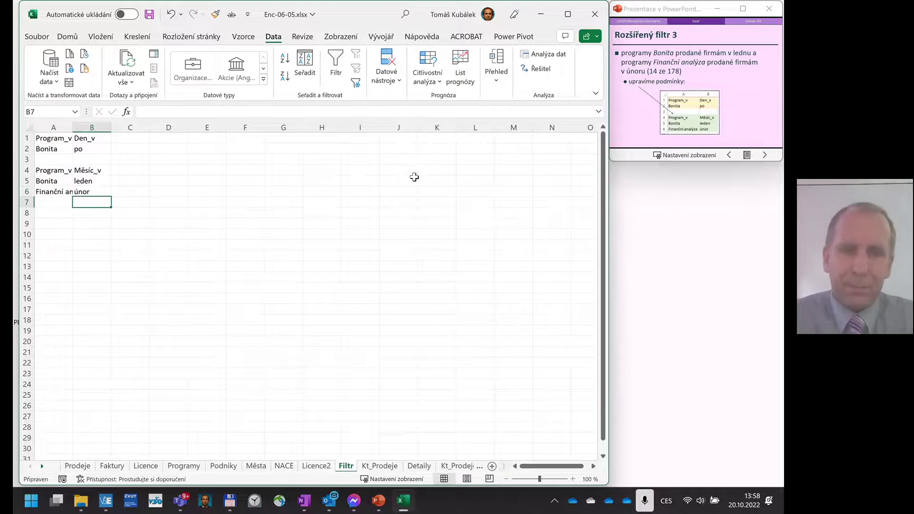
click(316, 466)
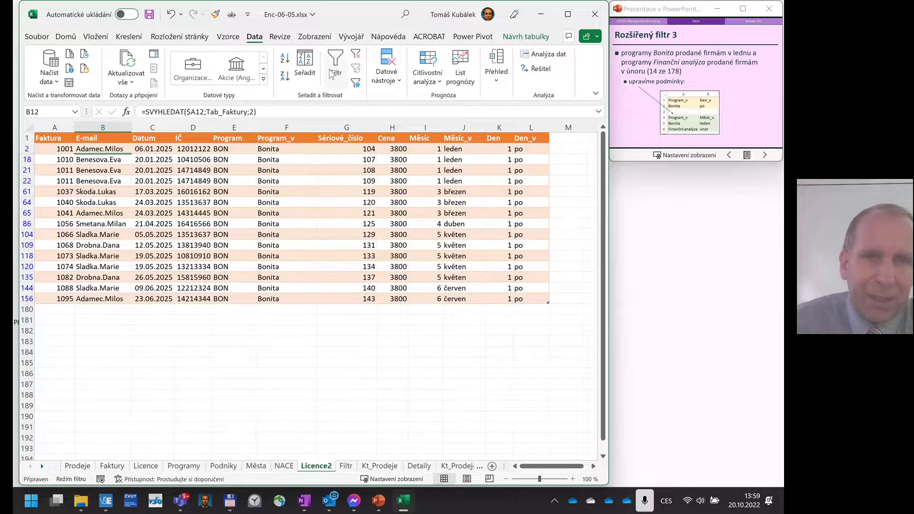
click(357, 57)
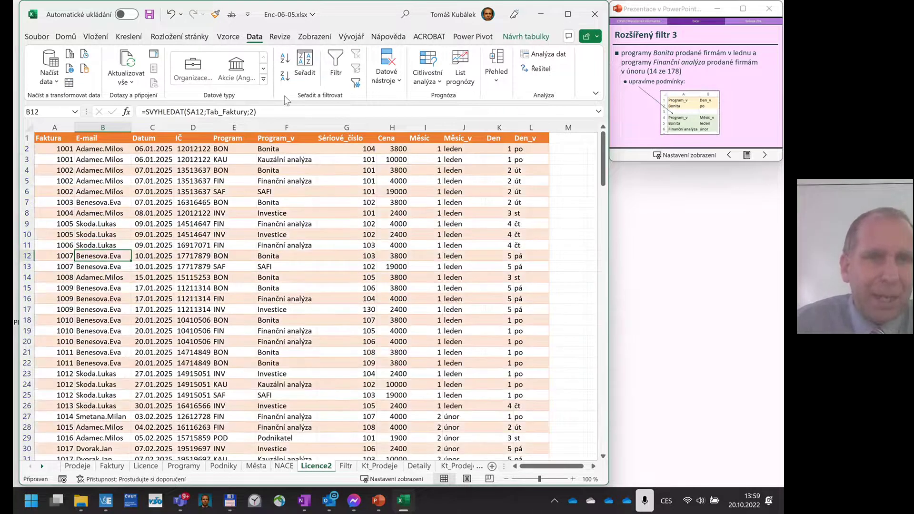
Advanced-filter Licence2 in place using criteria Filtr!$A$4:$B$6, leaving 14 of 178 records
click(360, 84)
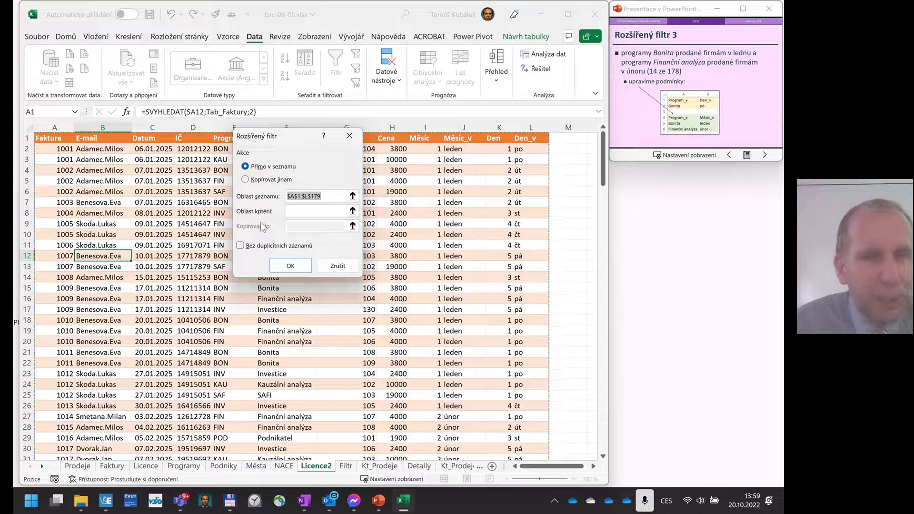
click(296, 211)
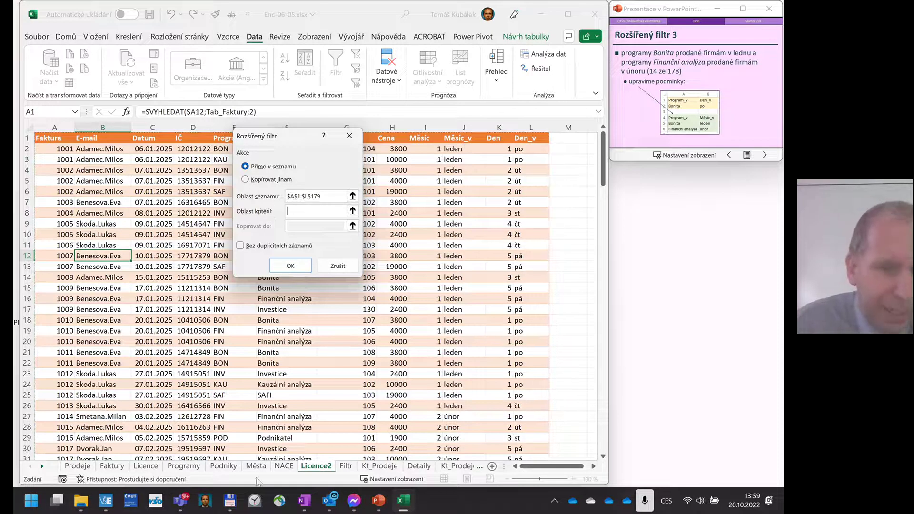
click(343, 471)
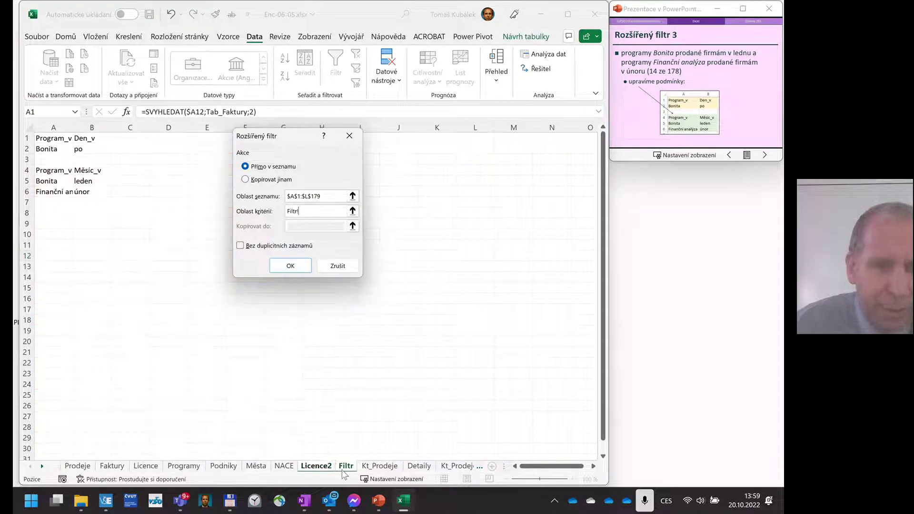
drag(51, 170, 79, 192)
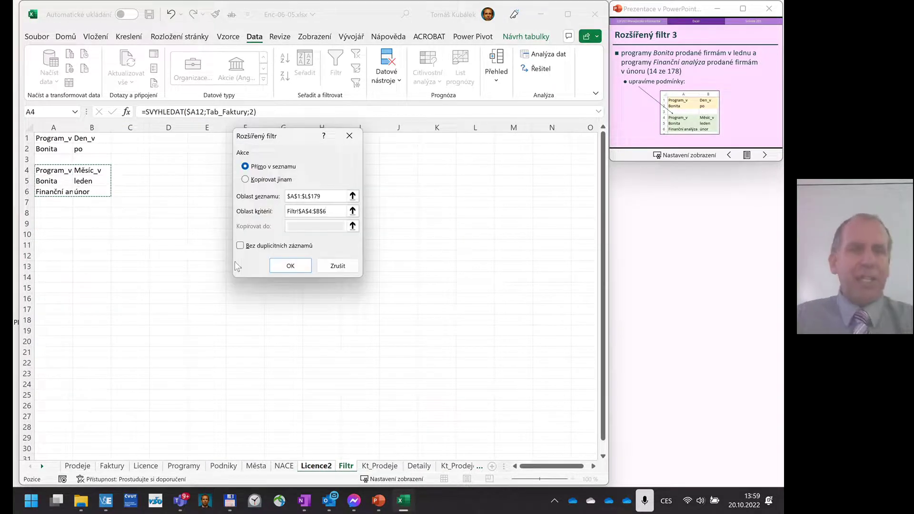
click(290, 266)
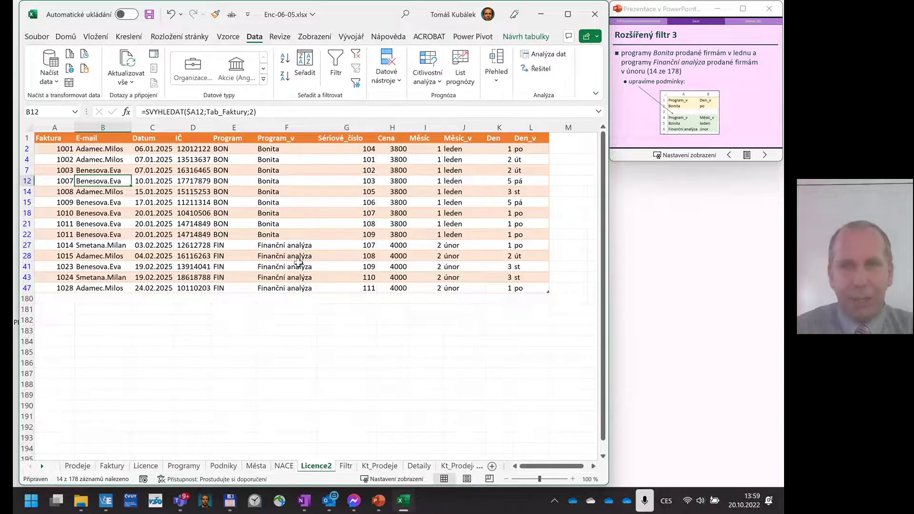
click(646, 75)
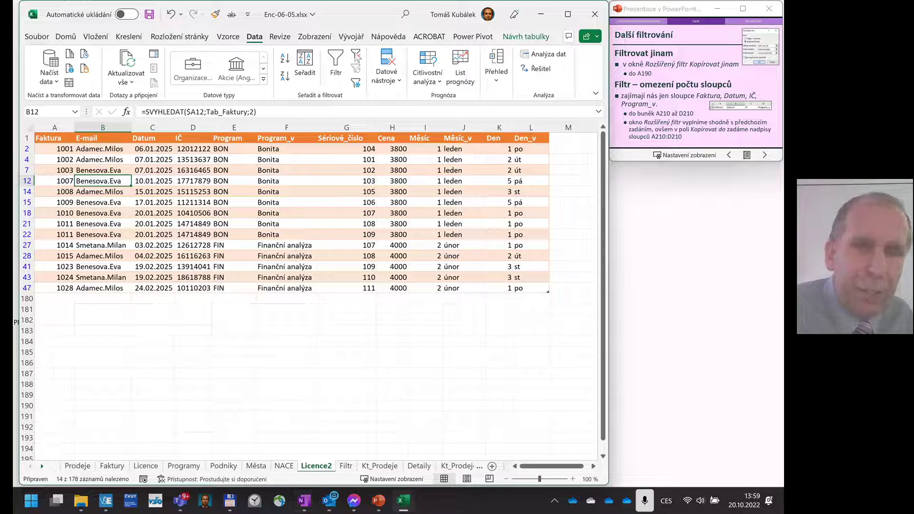
Clear the filter and set Advanced Filter to copy elsewhere with criteria Filtr!$A$4:$B$6
click(356, 54)
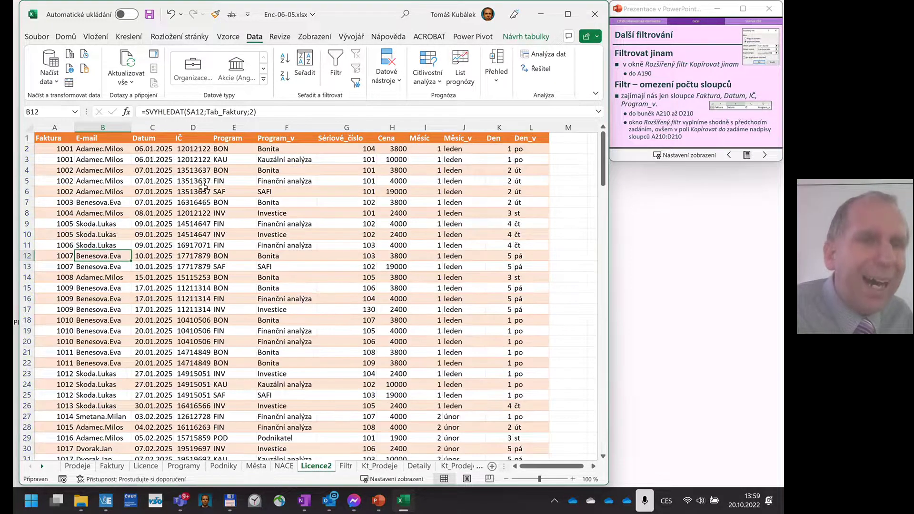
click(355, 84)
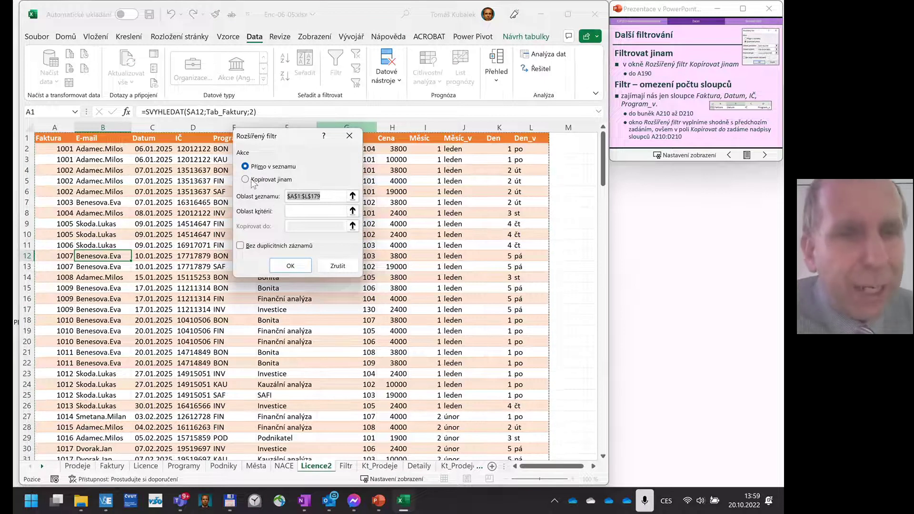
click(251, 180)
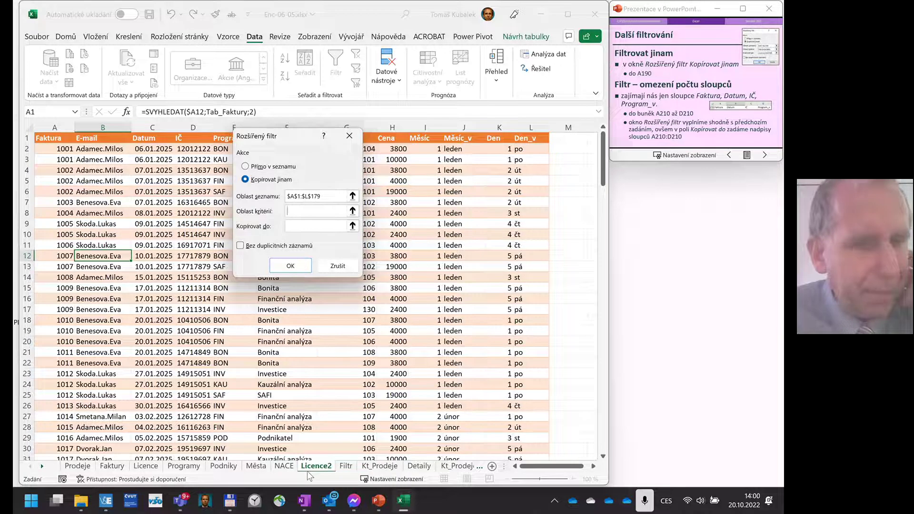
click(343, 466)
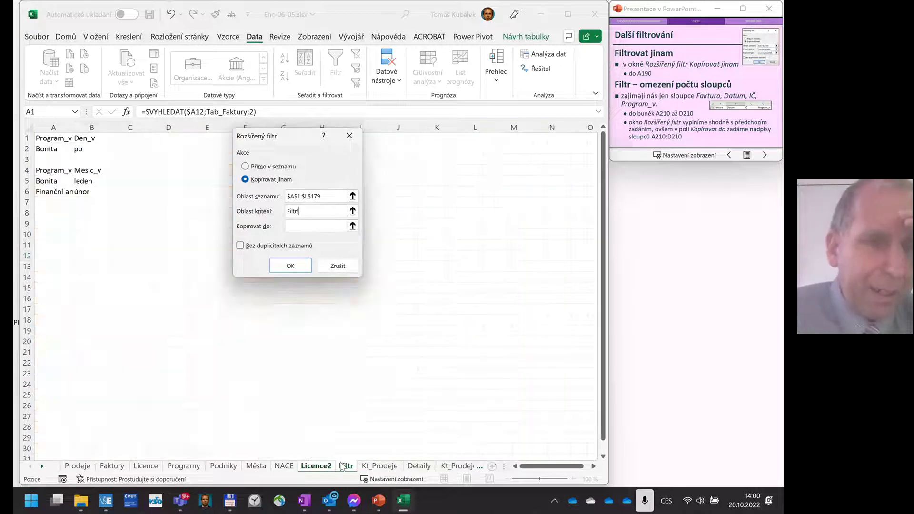
drag(60, 174, 76, 190)
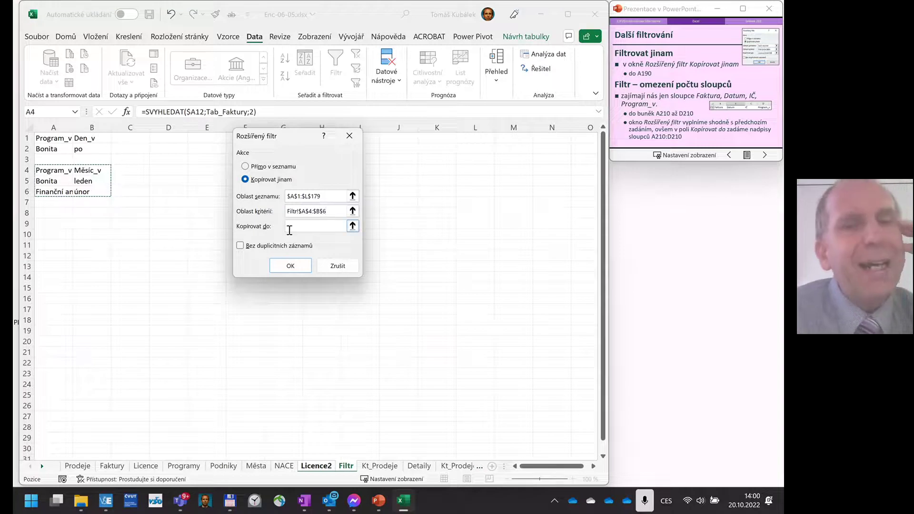
Set the copy destination to Licence2!$A$190 and run the filter
click(291, 226)
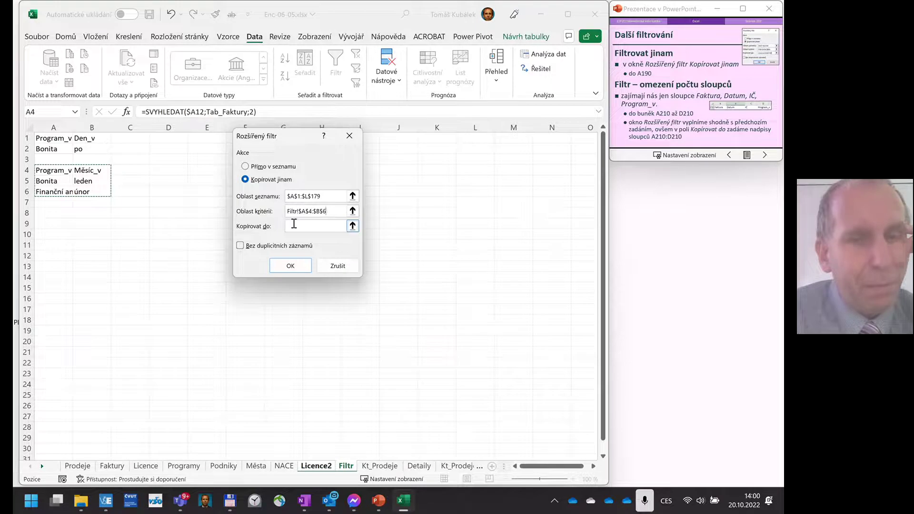
key(ctrl+Page_Up)
scroll(122, 244, down, 2)
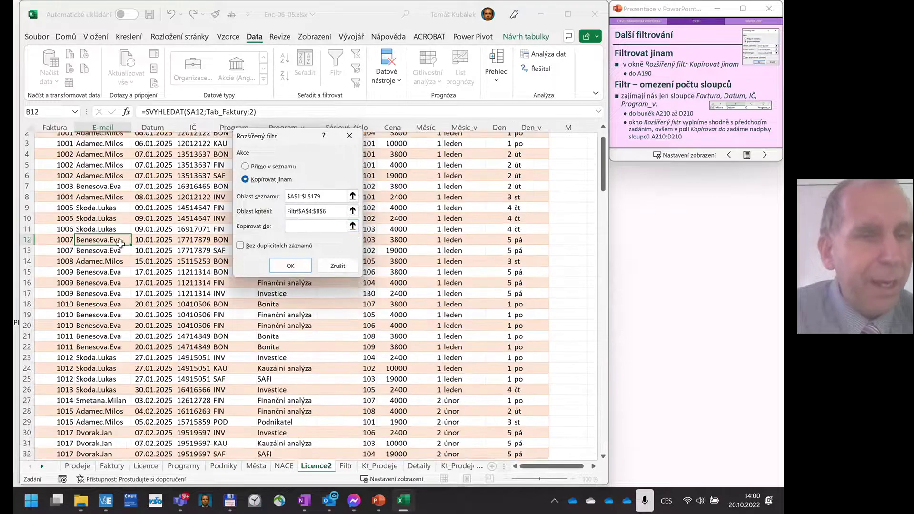
scroll(122, 243, down, 2)
scroll(122, 243, down, 8)
scroll(122, 243, down, 9)
scroll(122, 243, down, 13)
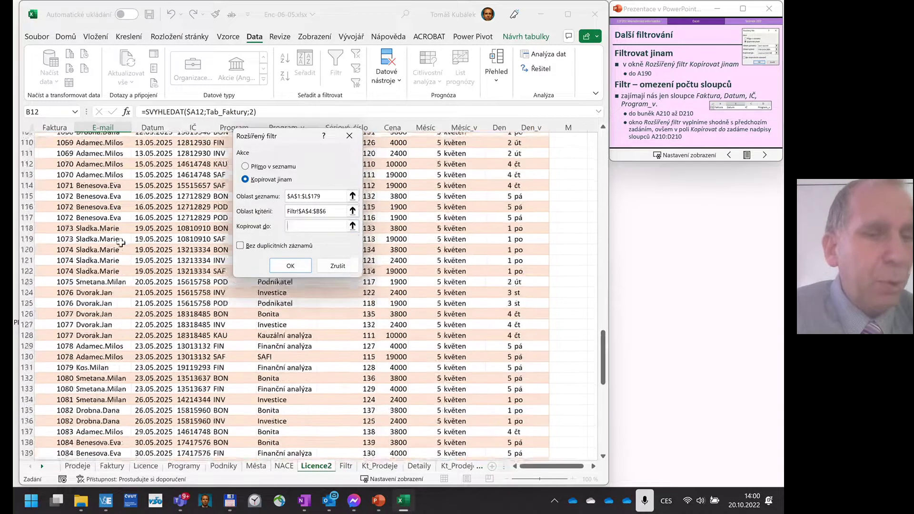
scroll(122, 243, down, 18)
scroll(120, 243, down, 5)
scroll(120, 243, up, 1)
scroll(120, 243, up, 1)
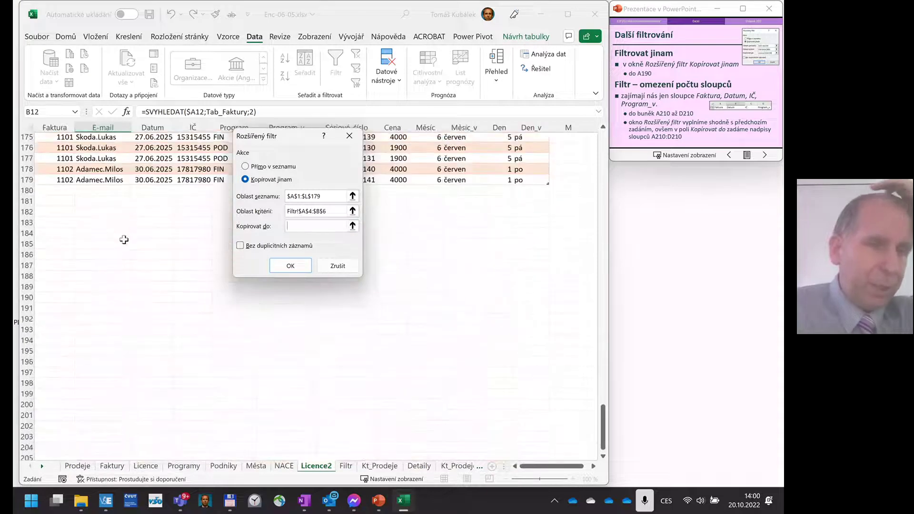
click(46, 299)
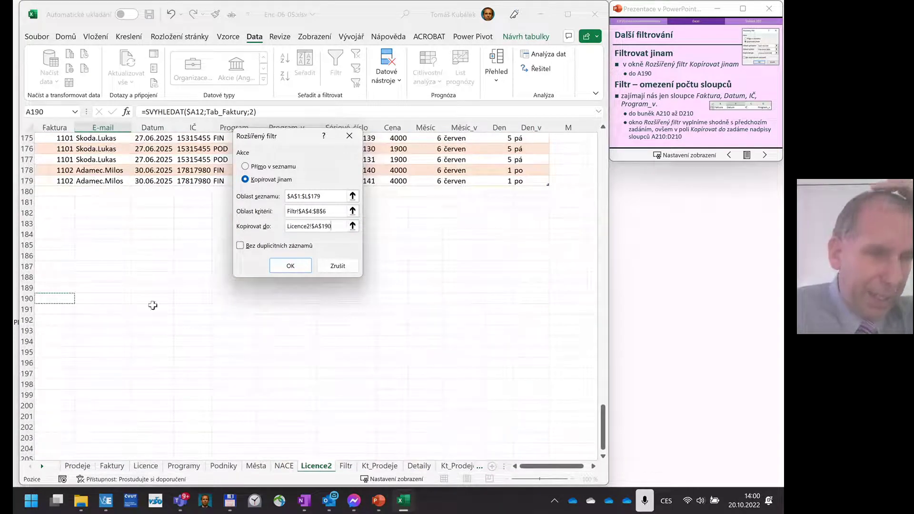
click(291, 265)
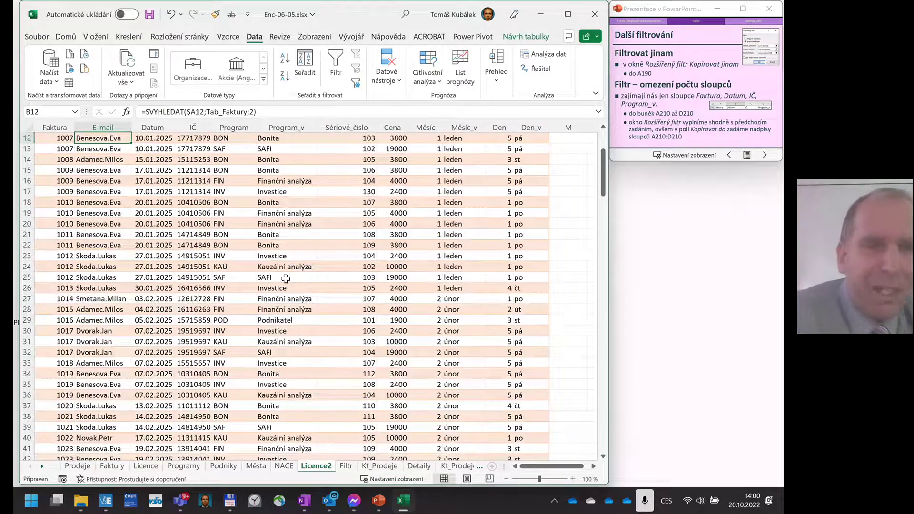
Scroll down to the copied block at row 190 and select cell A210
scroll(284, 278, down, 5)
scroll(285, 279, down, 3)
scroll(284, 278, down, 5)
scroll(284, 278, down, 3)
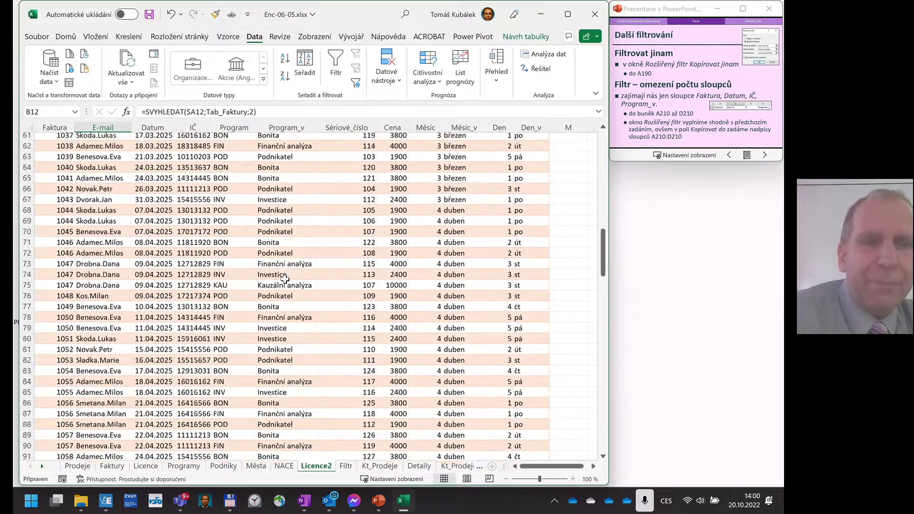
scroll(284, 278, down, 4)
scroll(284, 278, down, 10)
scroll(284, 279, down, 6)
scroll(285, 278, down, 6)
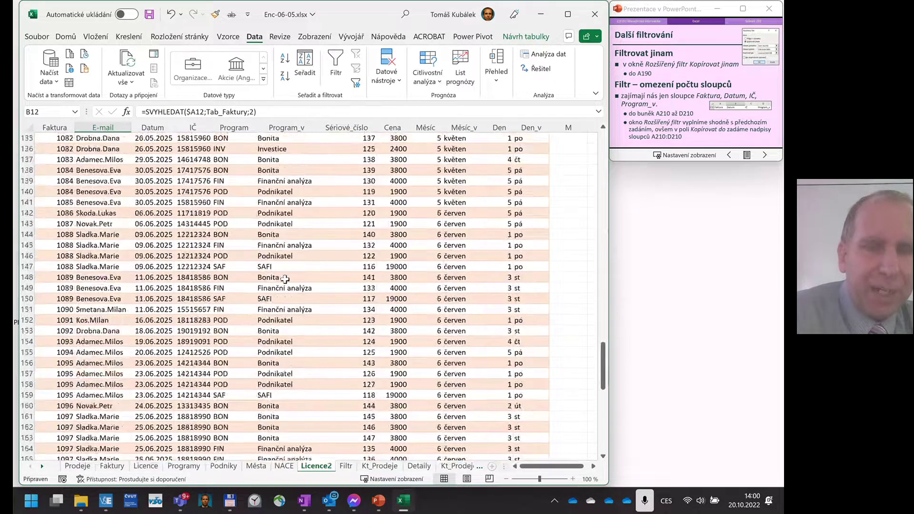
scroll(284, 278, down, 7)
scroll(284, 278, down, 6)
scroll(284, 279, down, 3)
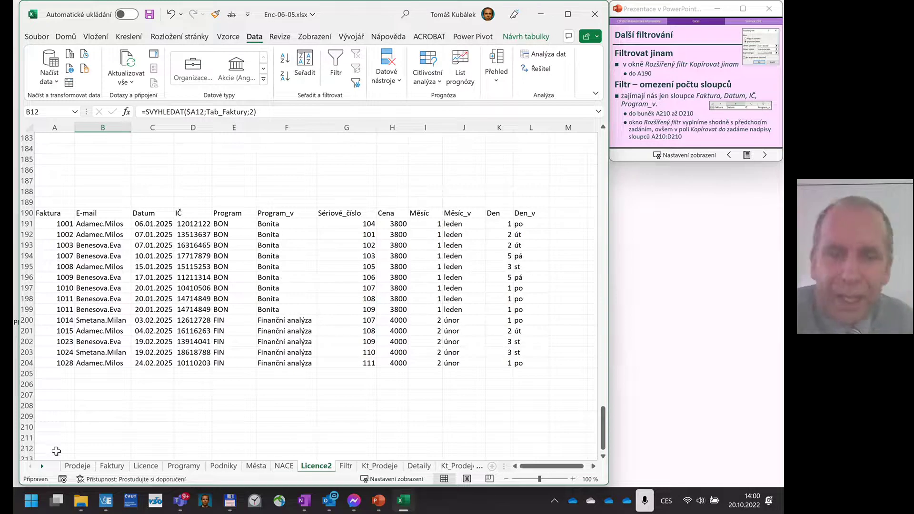
click(64, 427)
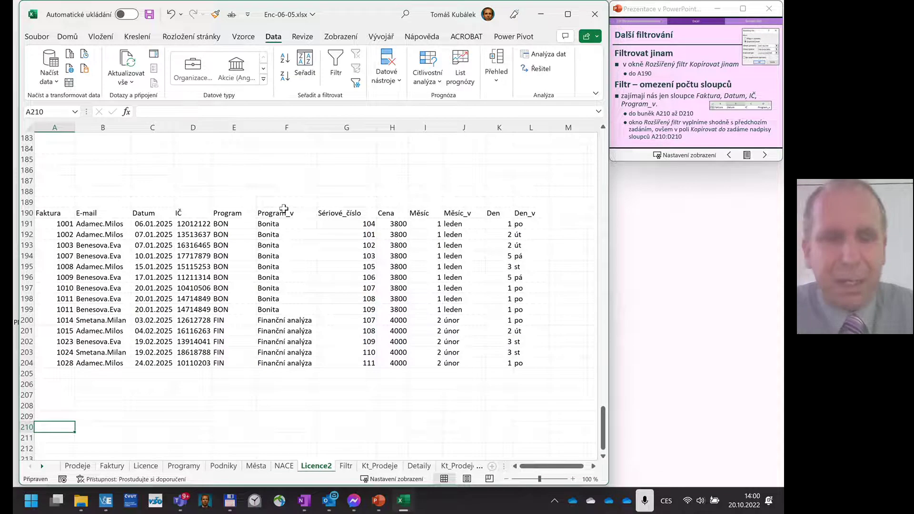
Type the headings Faktura, Datum, IČ and Program_v across A210:D210
text(Faktura)
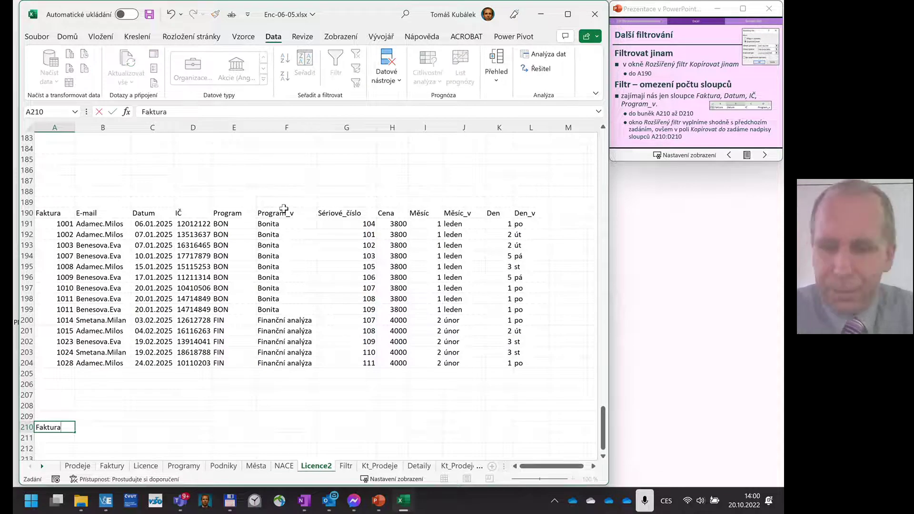
key(Tab)
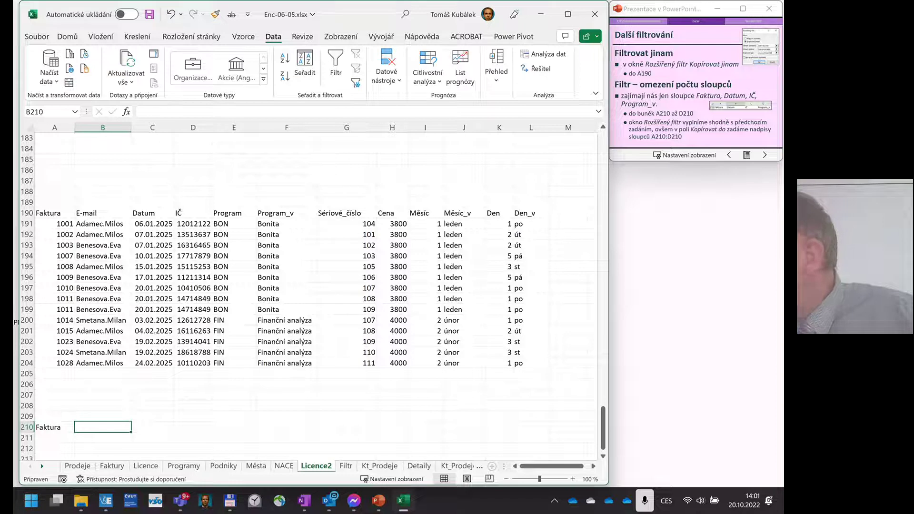
text(Da)
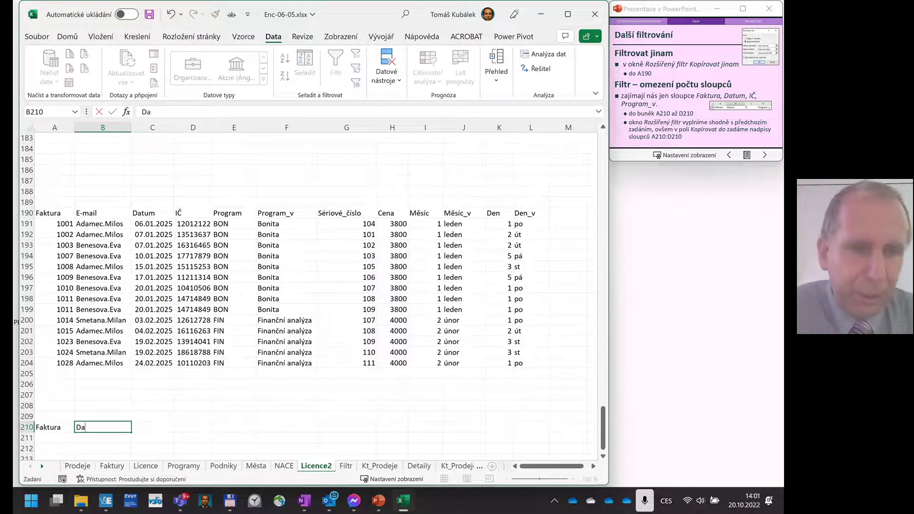
text(tum)
key(Tab)
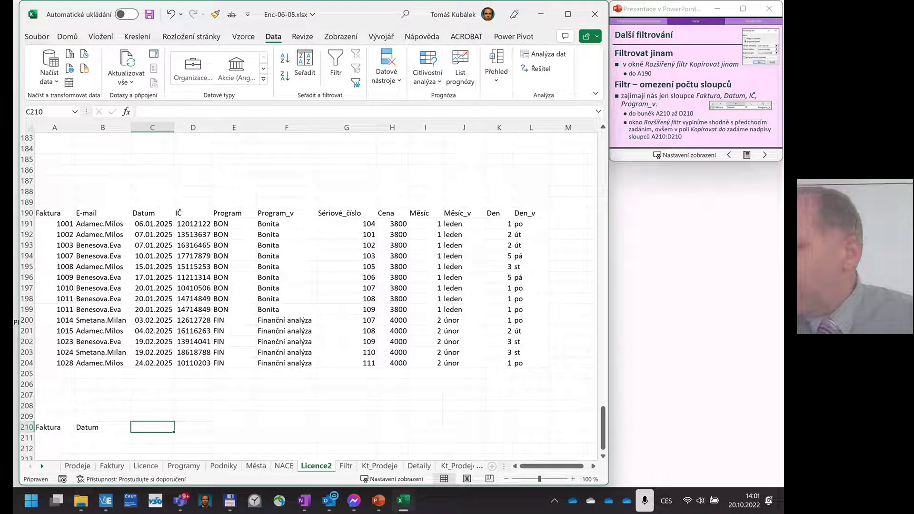
text(IČ)
key(Tab)
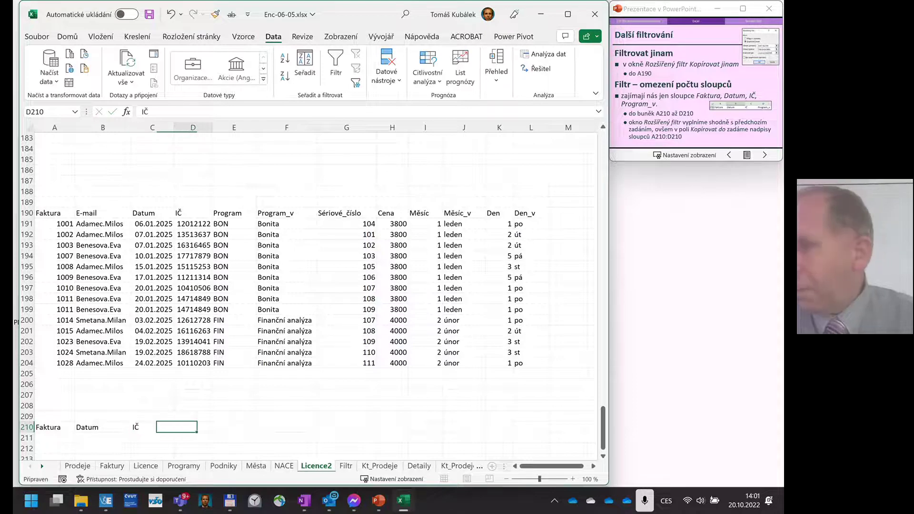
text(Pror)
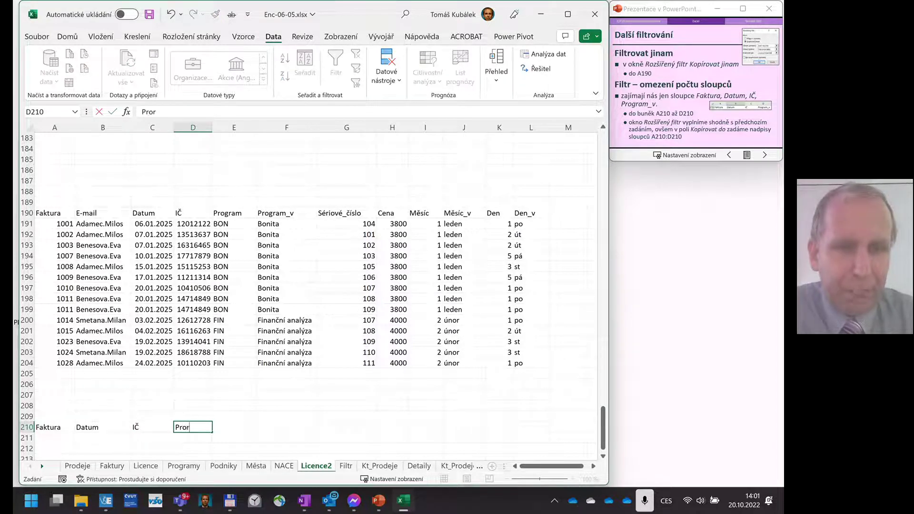
key(BackSpace)
text(gram_v)
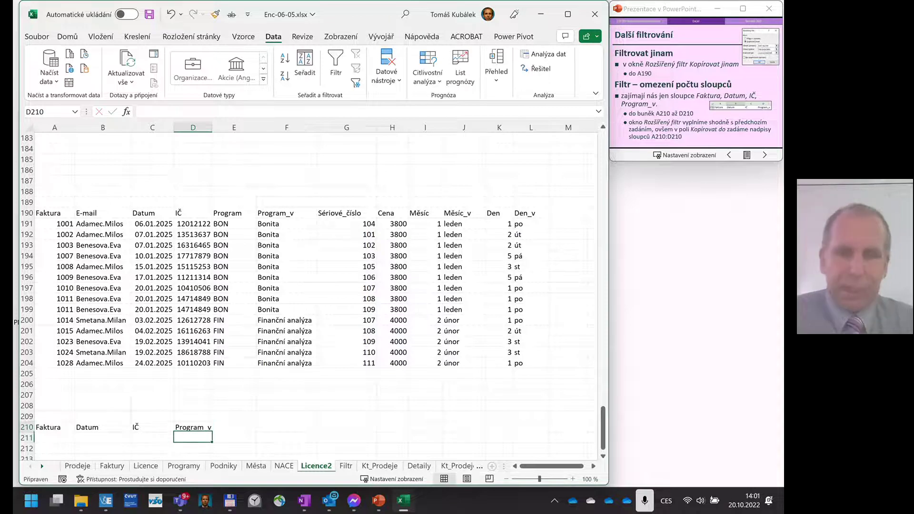
key(Left)
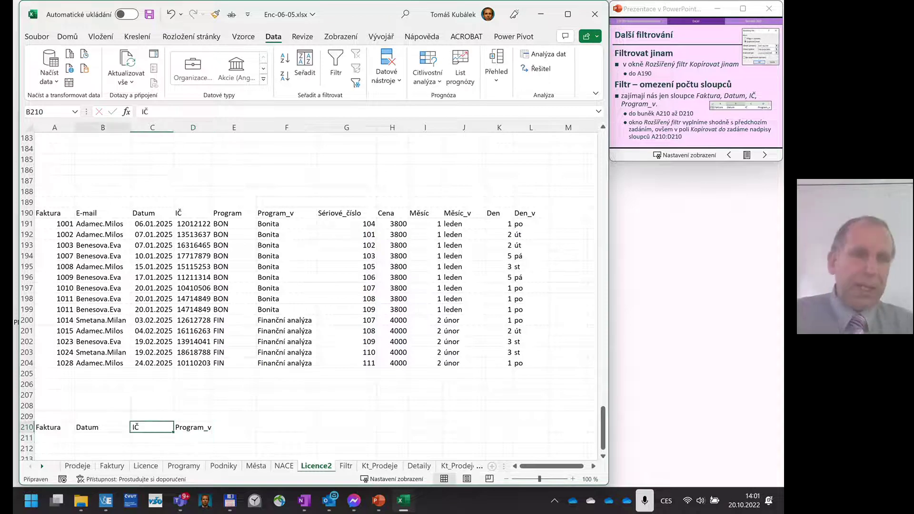
key(Left)
key(Left)
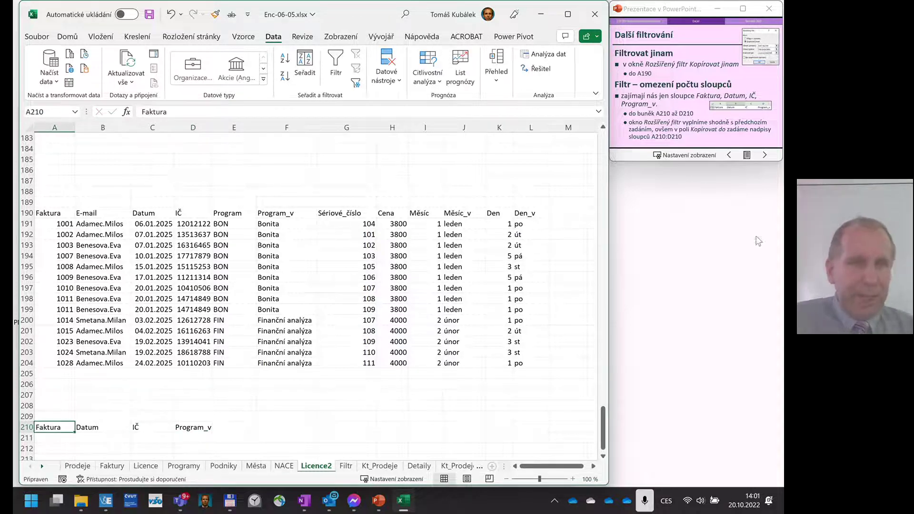
Set Advanced Filter to copy to another location with criteria Filtr!$A$4:$B$6
scroll(194, 244, up, 4)
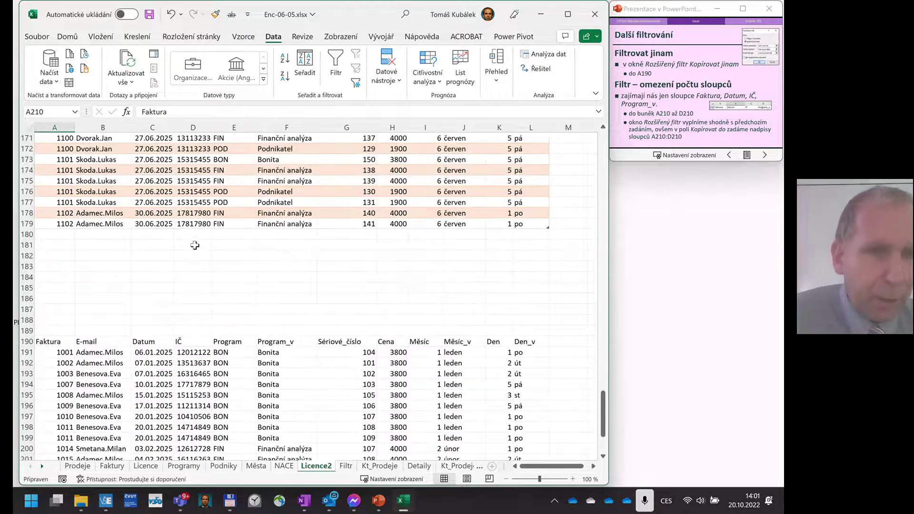
click(88, 215)
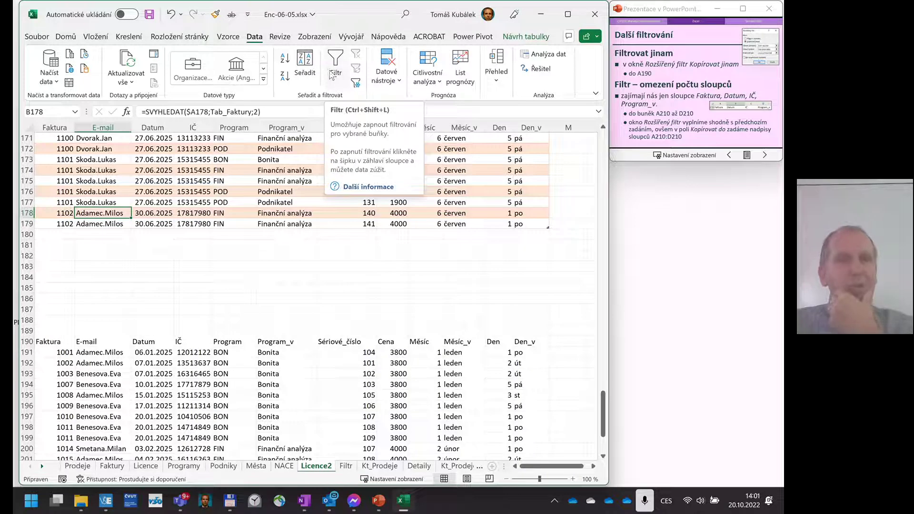
click(357, 84)
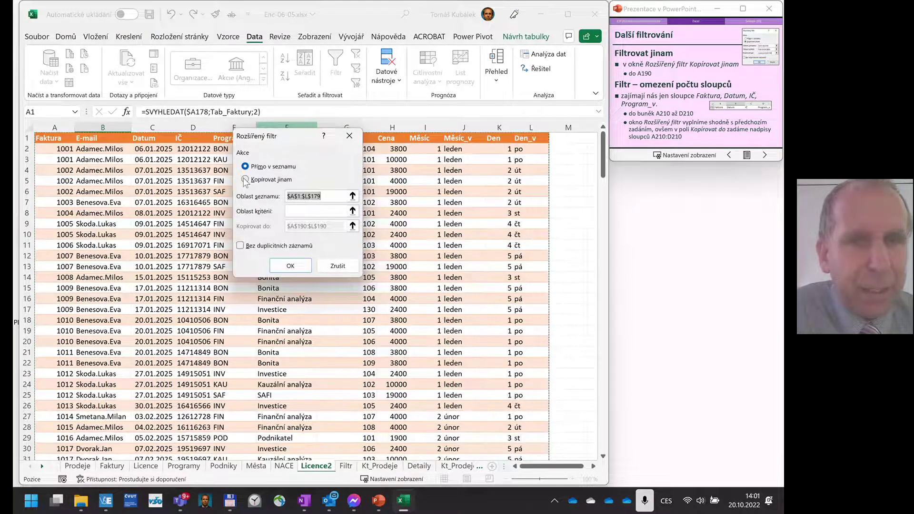
click(245, 180)
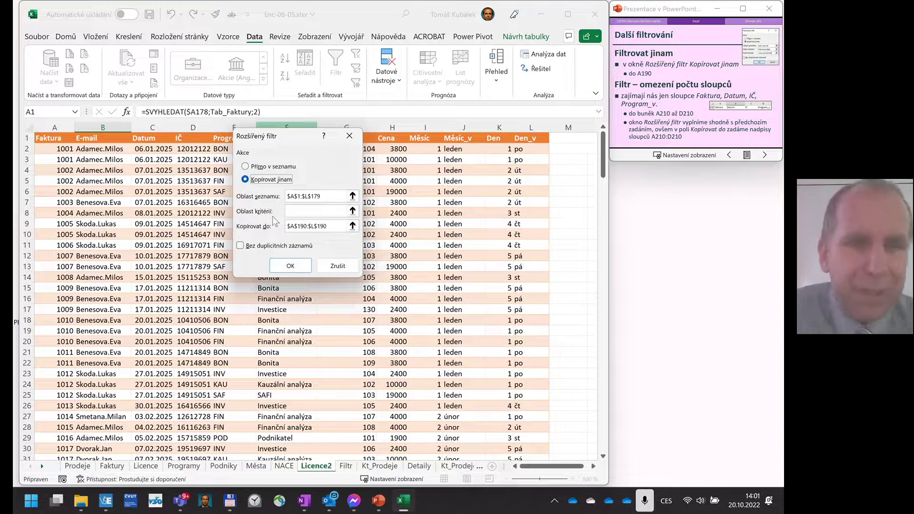
click(291, 211)
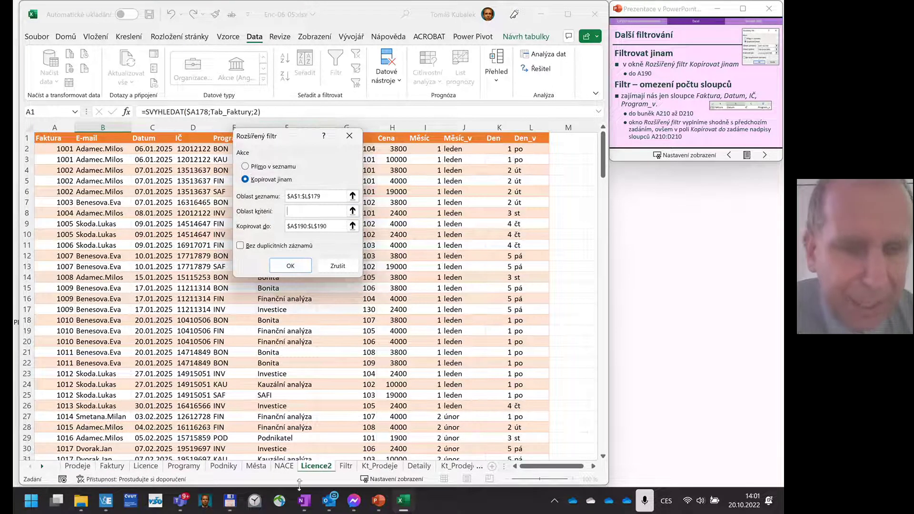
click(345, 465)
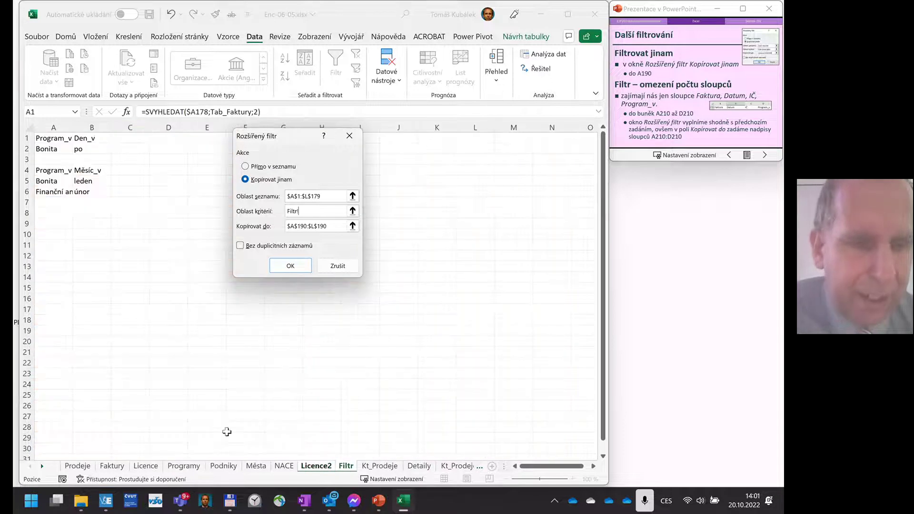
drag(50, 172, 77, 193)
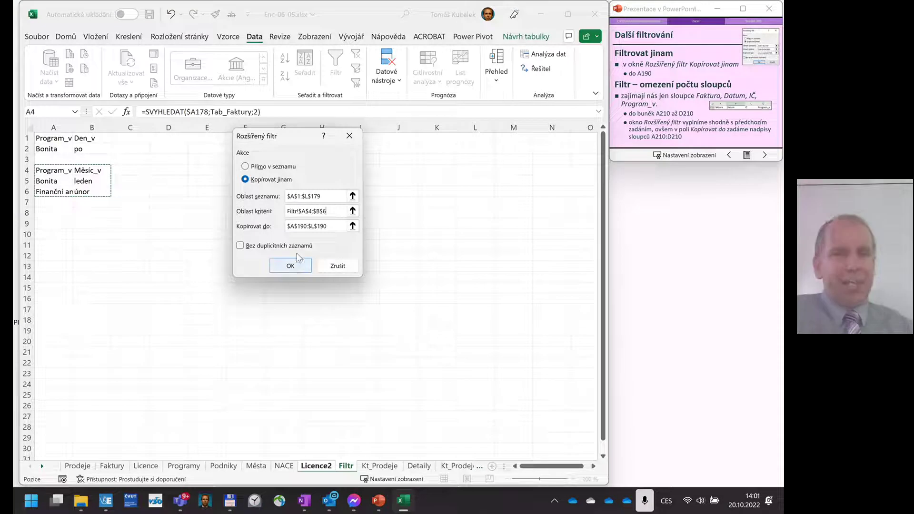
Set the destination to Licence2!$A$210:$D$210 and run the filter, copying 14 records
click(325, 222)
click(337, 224)
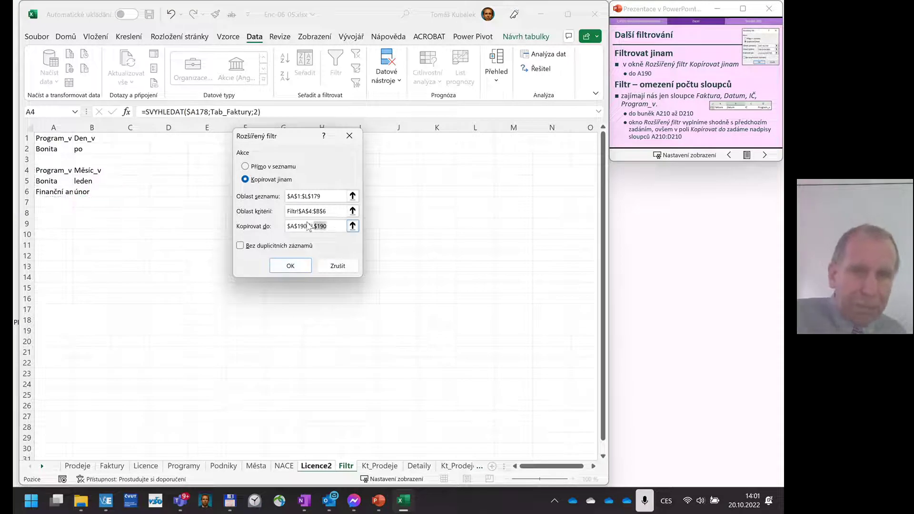
scroll(56, 352, down, 4)
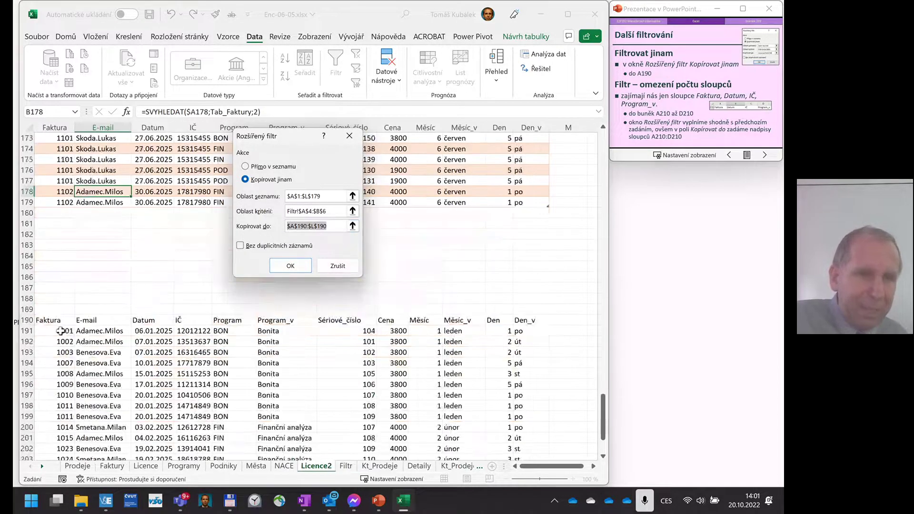
scroll(54, 324, down, 6)
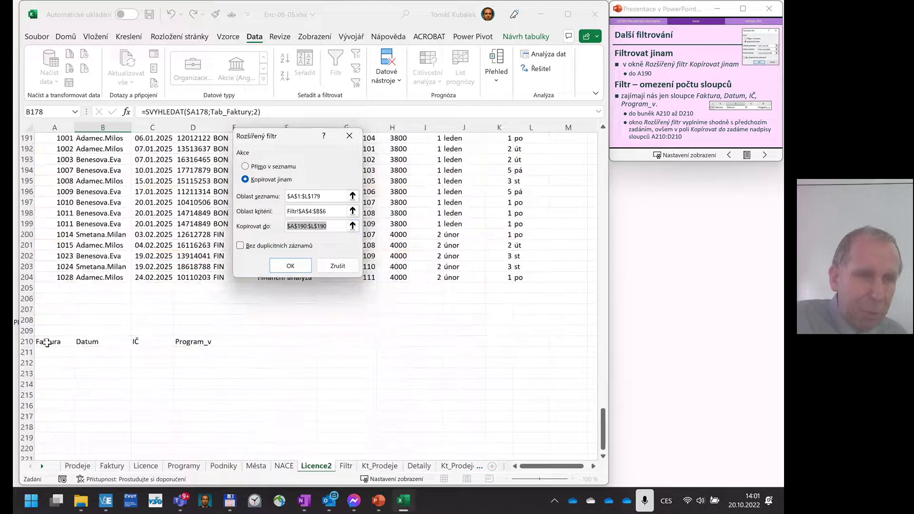
click(46, 342)
drag(47, 342, 192, 346)
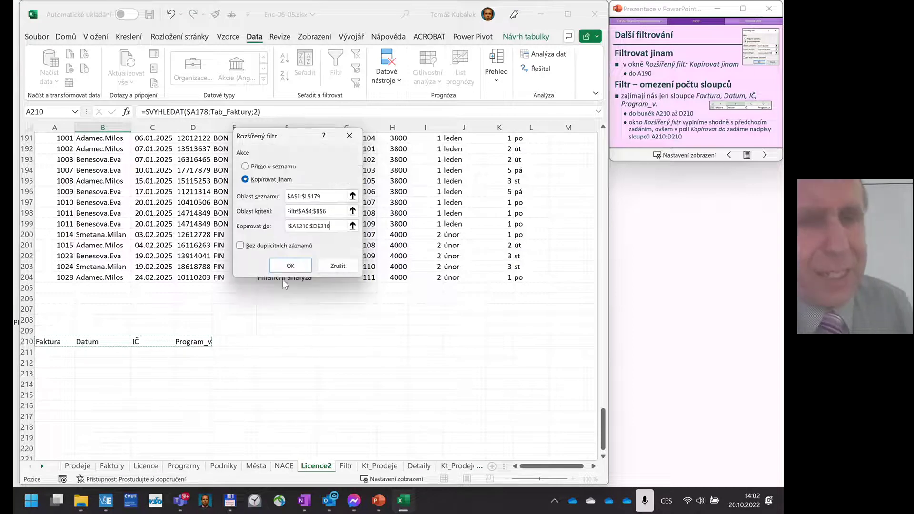
click(290, 266)
scroll(292, 265, down, 6)
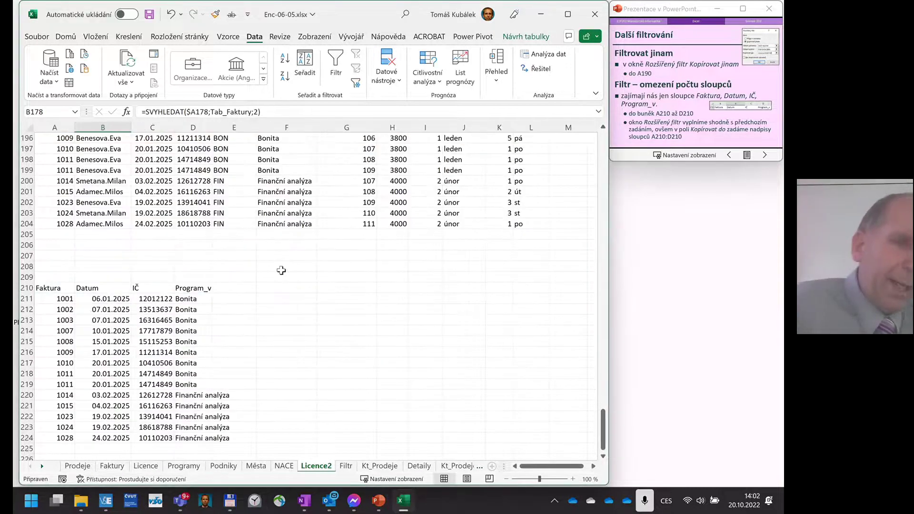
scroll(281, 267, down, 1)
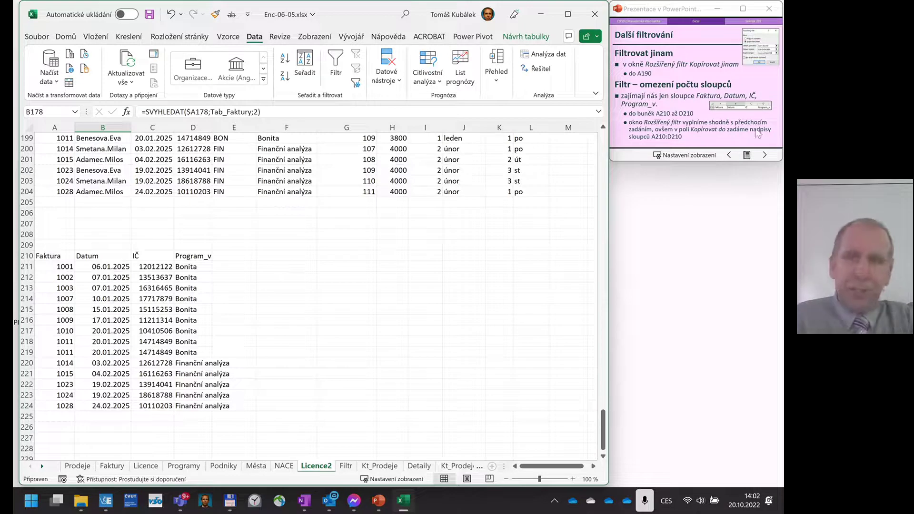
click(651, 88)
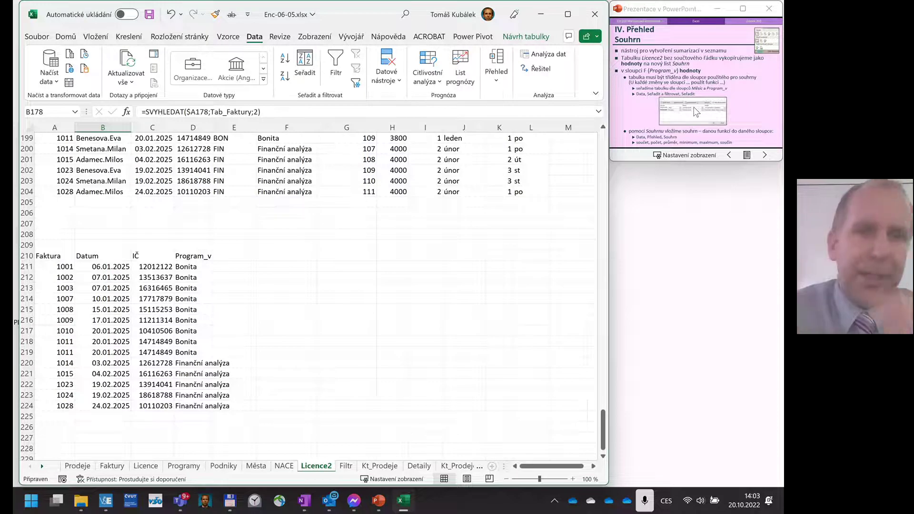
scroll(364, 278, up, 5)
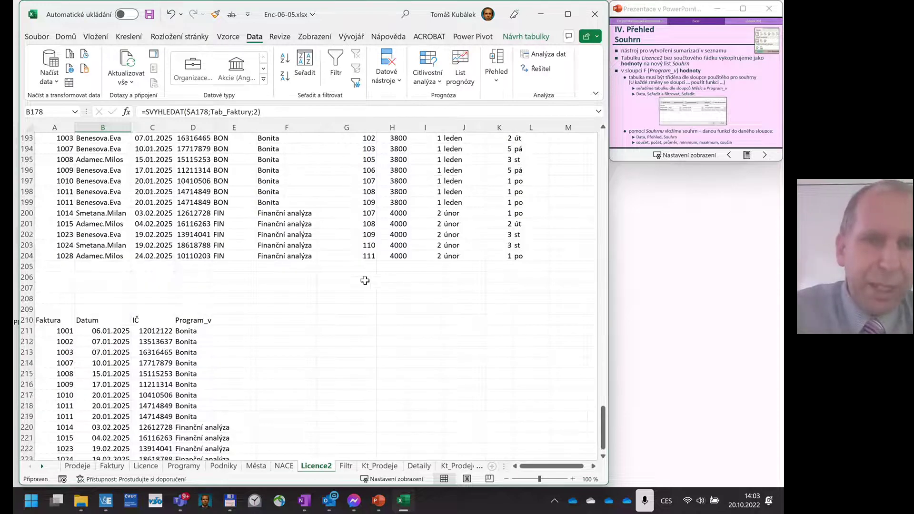
scroll(364, 276, up, 9)
scroll(363, 276, up, 12)
scroll(363, 274, up, 9)
scroll(362, 274, up, 5)
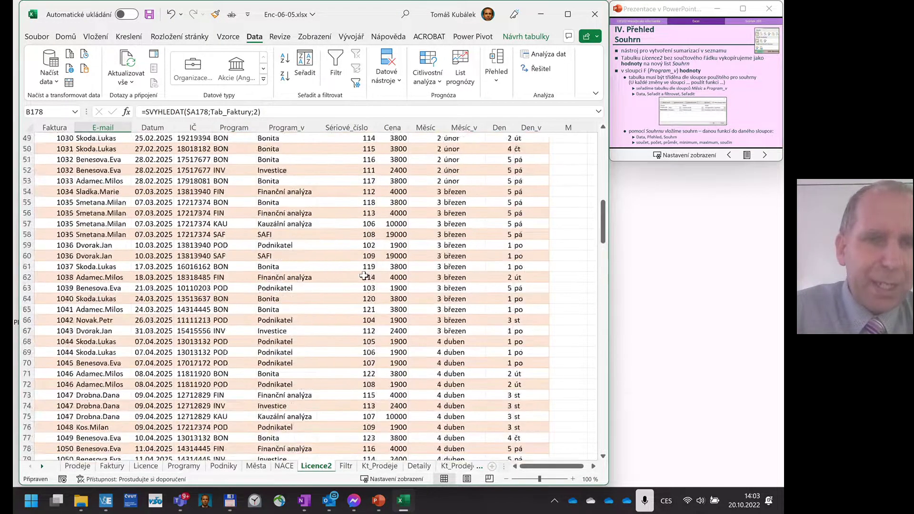
scroll(361, 272, up, 11)
scroll(361, 272, up, 6)
scroll(342, 245, up, 10)
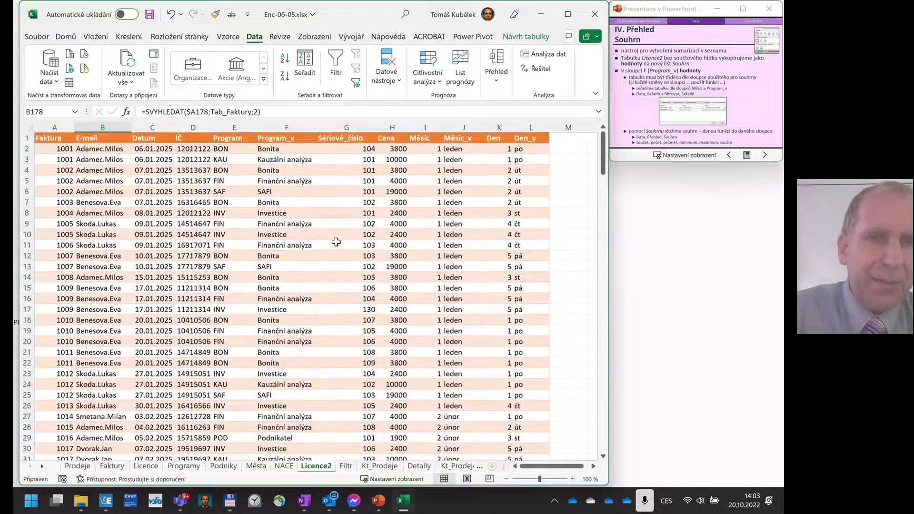
click(289, 149)
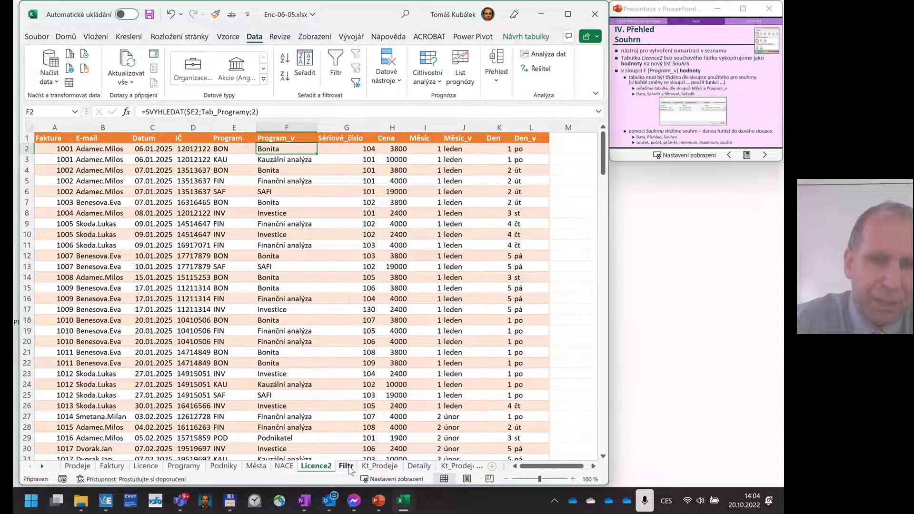
right_click(346, 466)
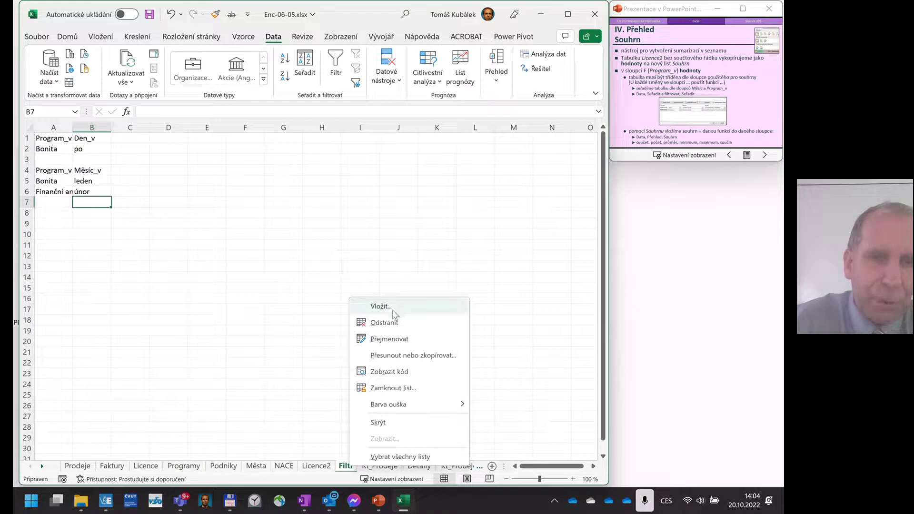
click(392, 311)
click(464, 391)
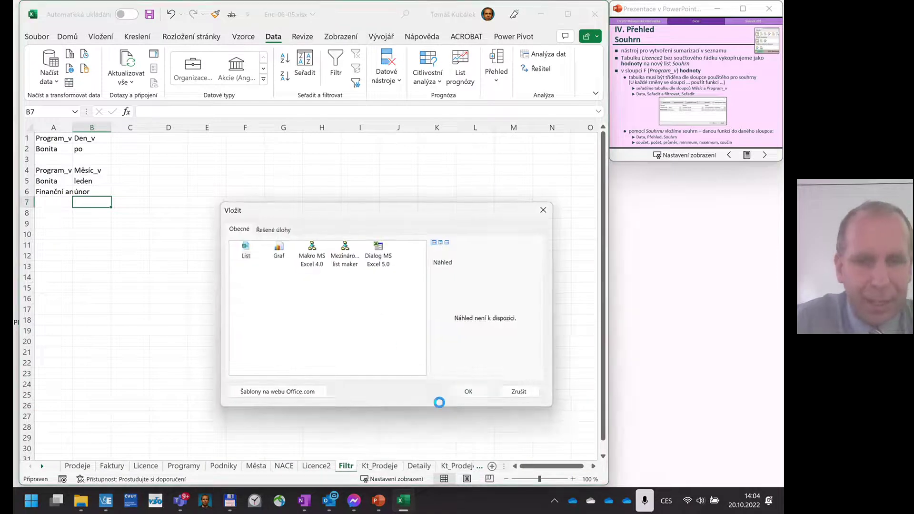
double_click(347, 466)
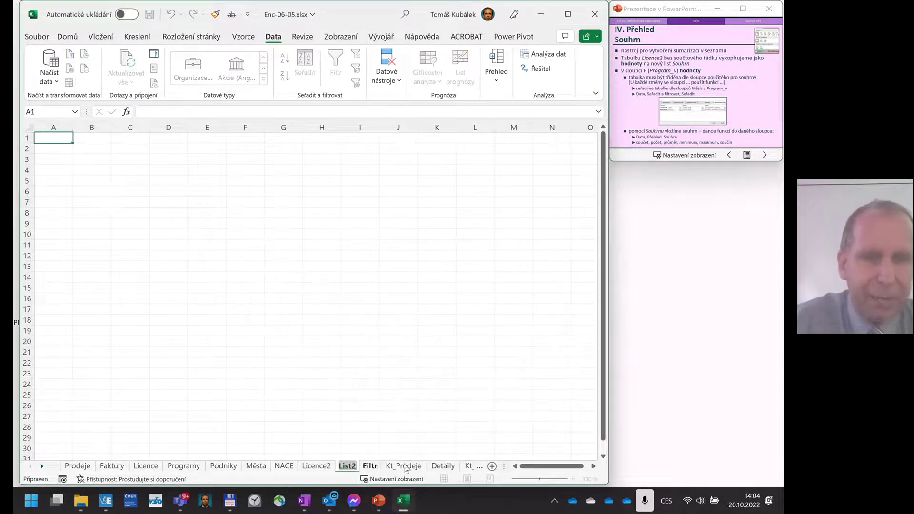
text(Souhrn)
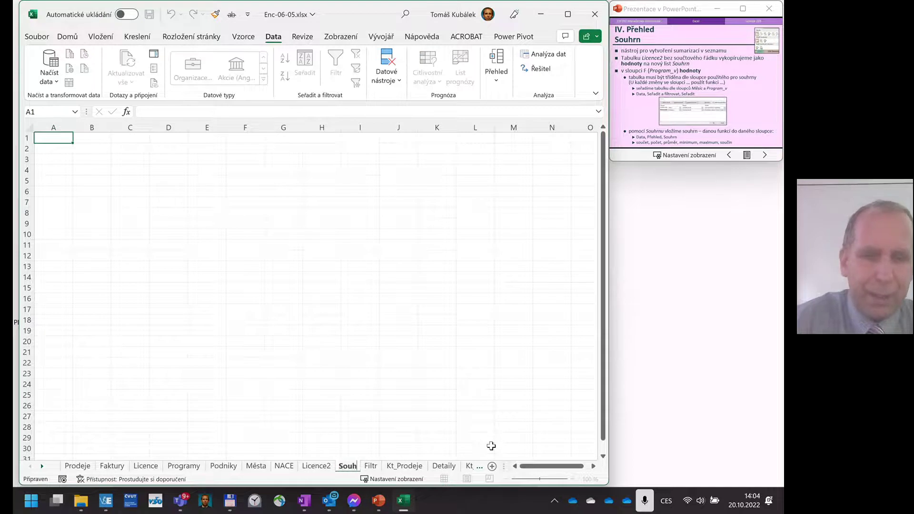
key(Return)
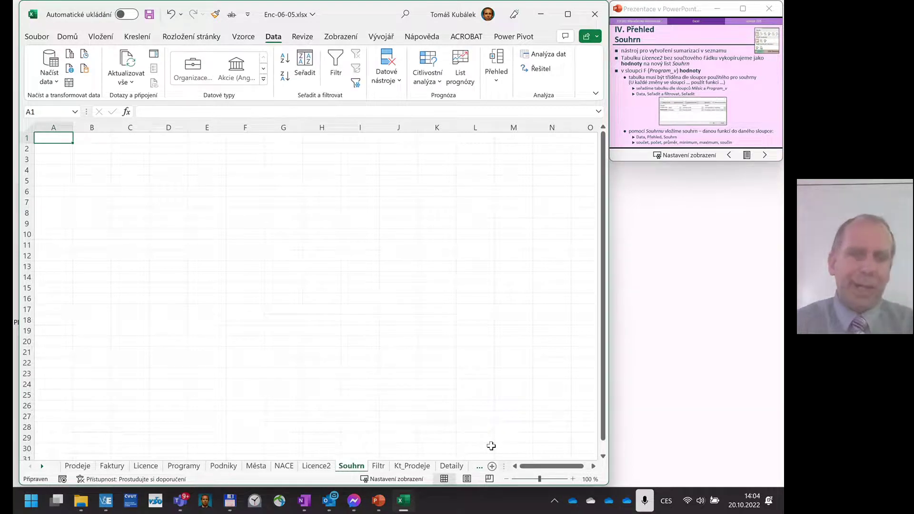
click(323, 470)
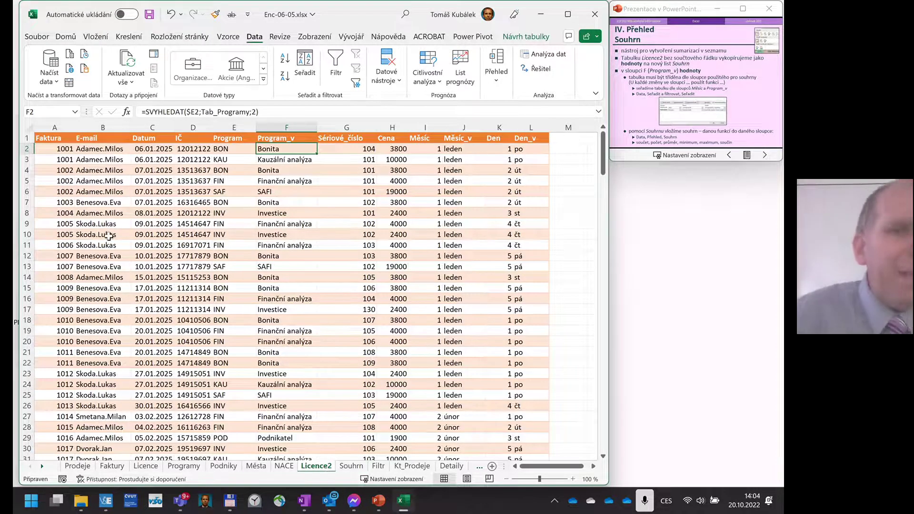
Select the whole Licence2 table from A1 and copy it
click(56, 138)
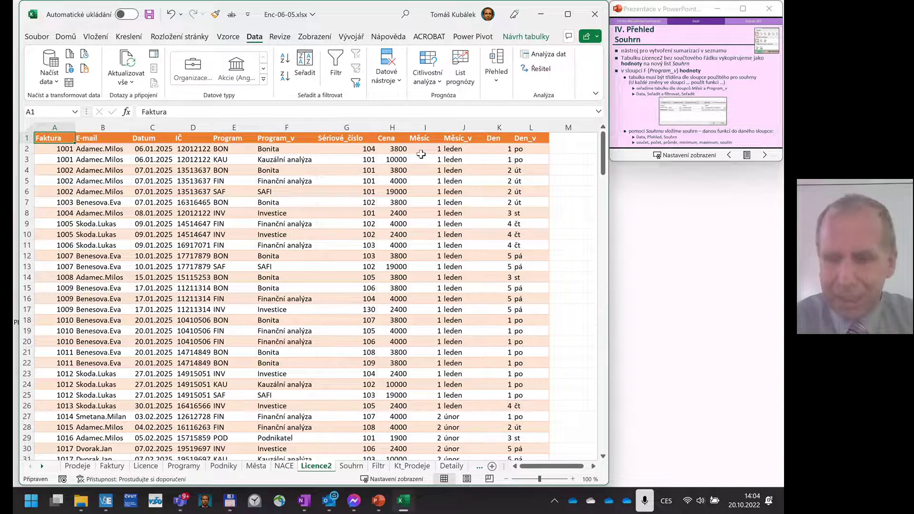
key(ctrl+shift+Down)
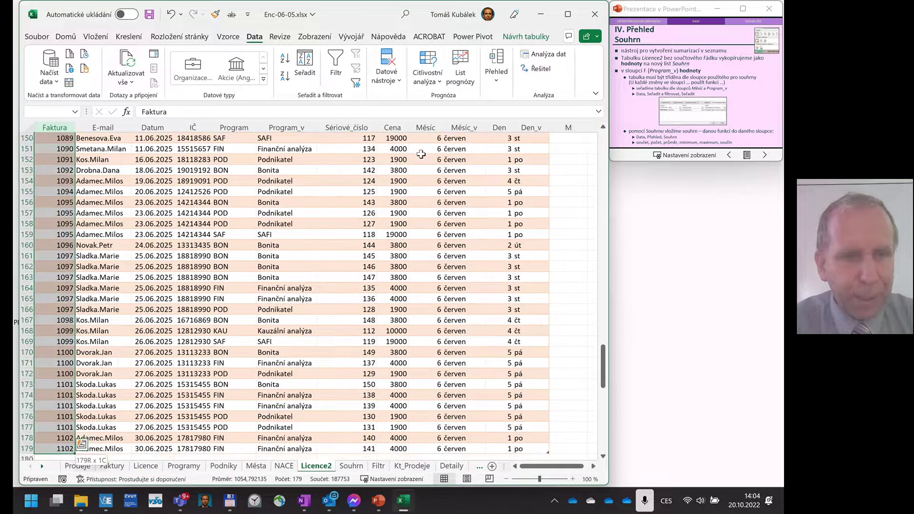
key(ctrl+shift+Right)
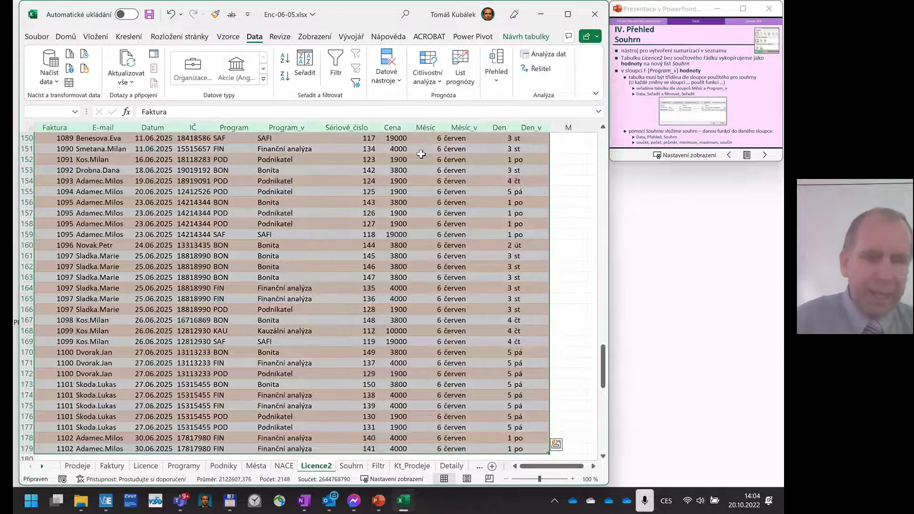
key(ctrl+c)
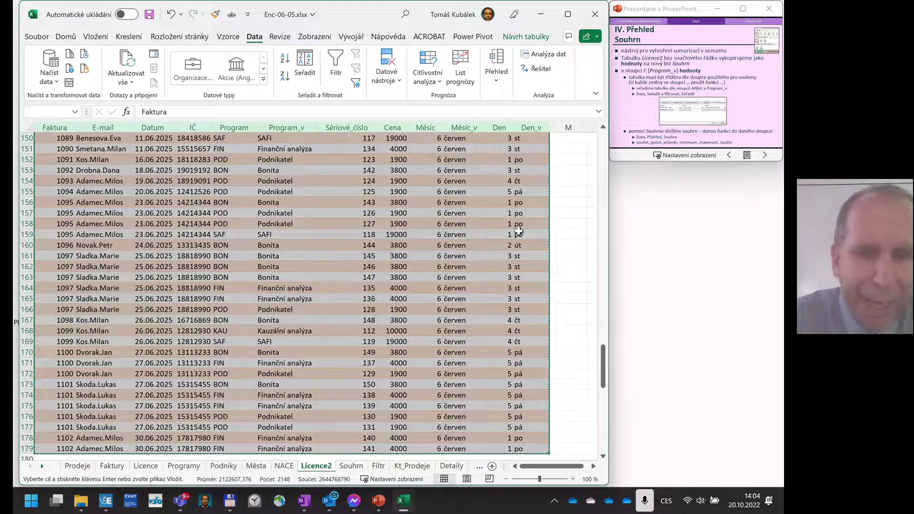
Paste the table at A1 of the Souhrn sheet as values only
click(351, 466)
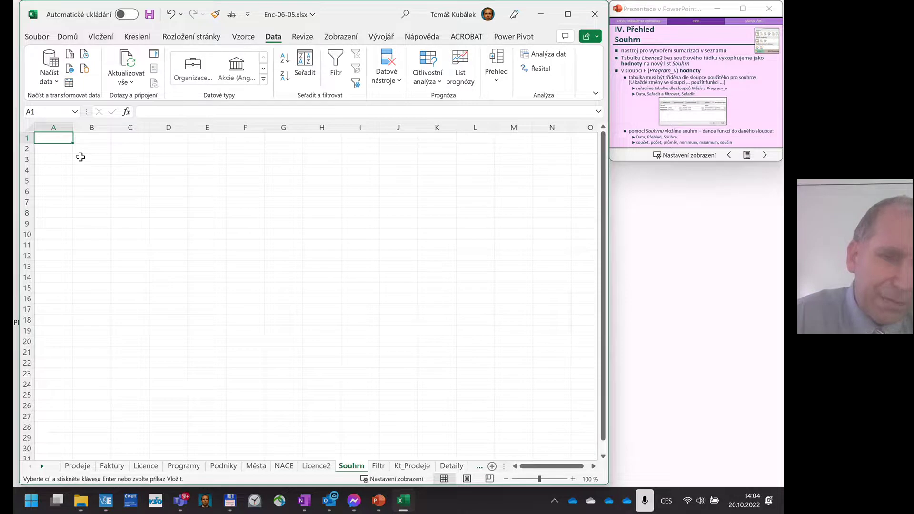
key(Return)
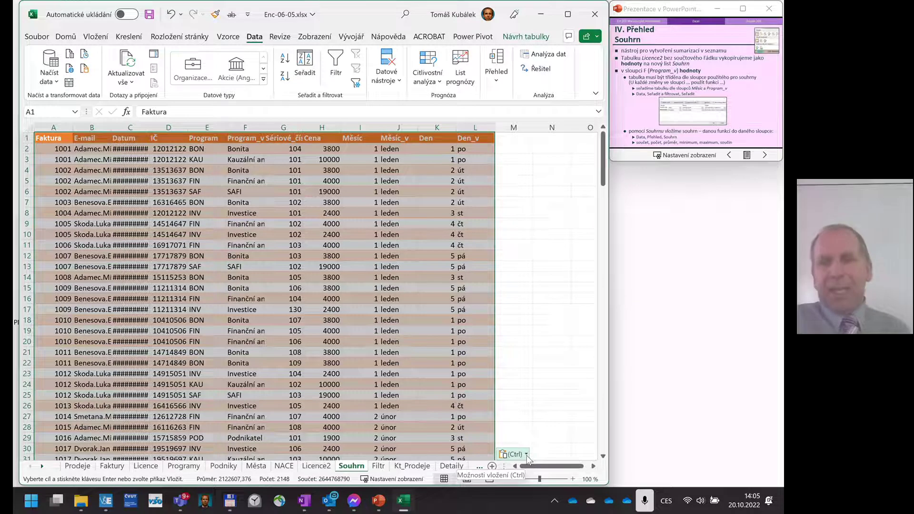
click(526, 454)
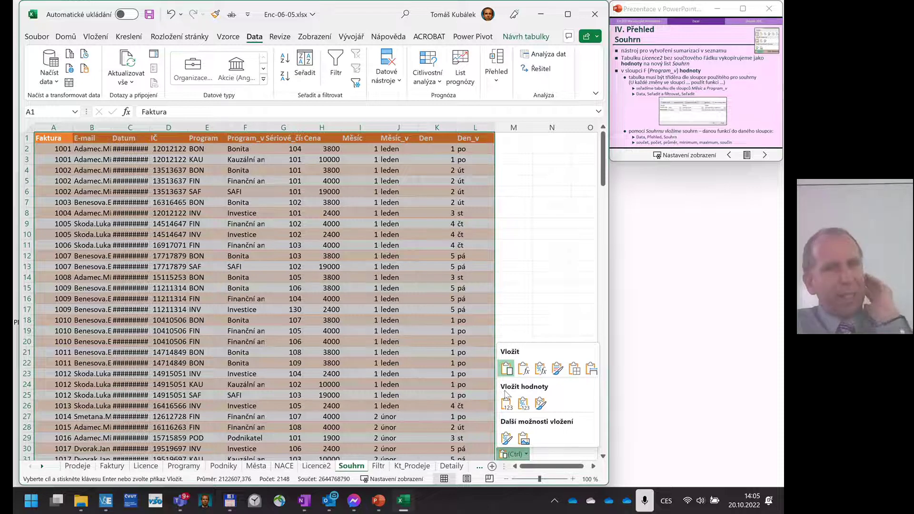
click(505, 405)
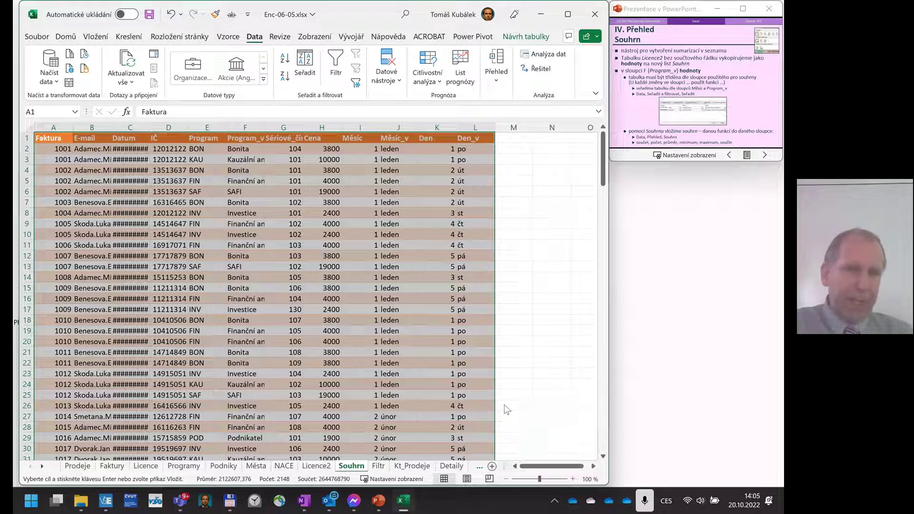
click(50, 150)
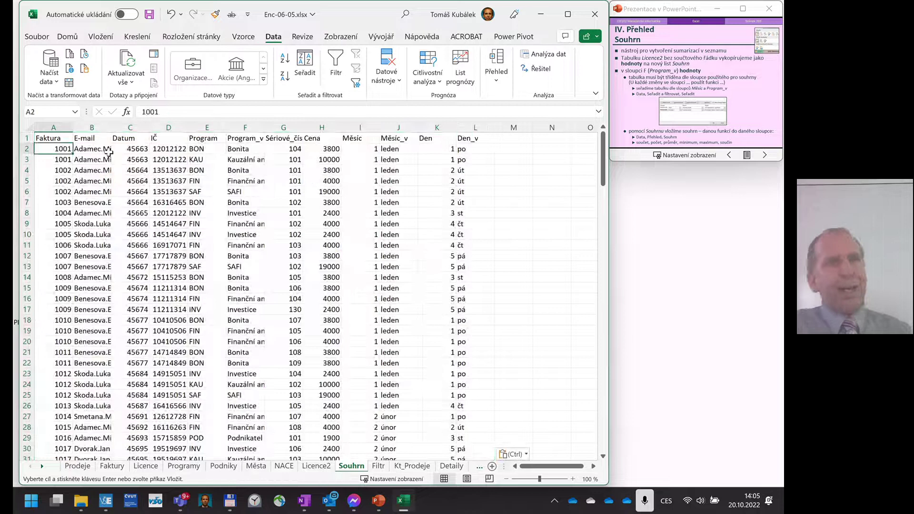
click(257, 149)
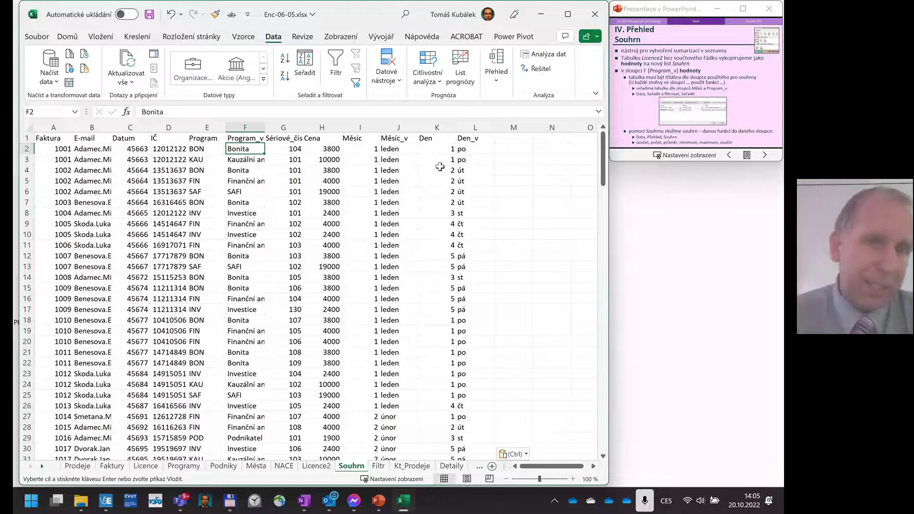
Set up a two-level sort: Měsíc_v first, then Program_v
click(308, 67)
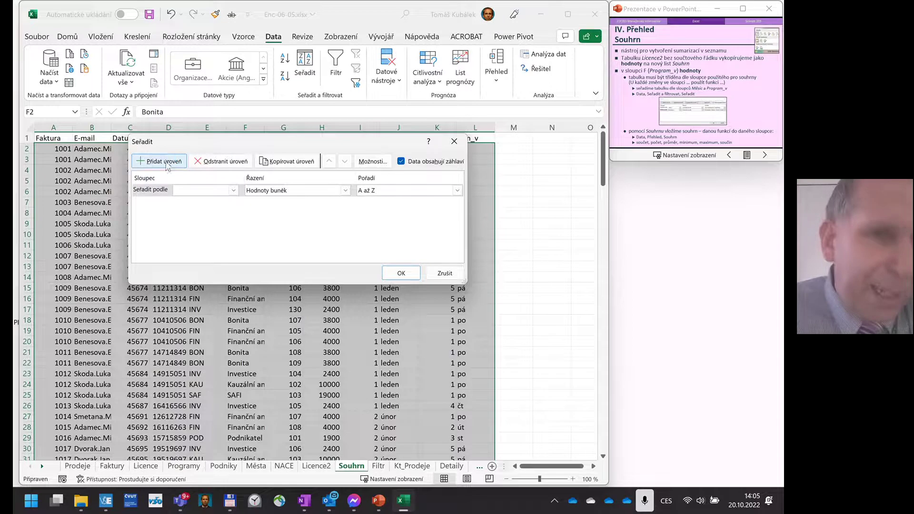
click(167, 162)
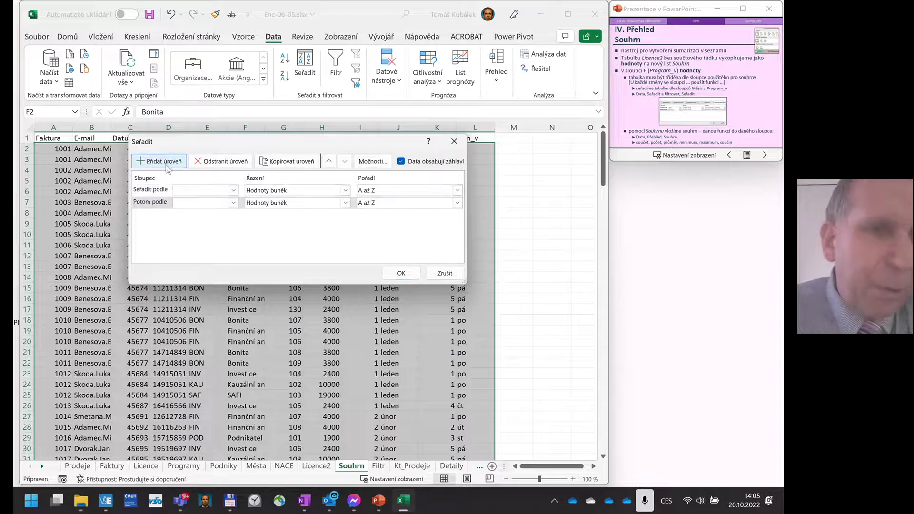
click(205, 190)
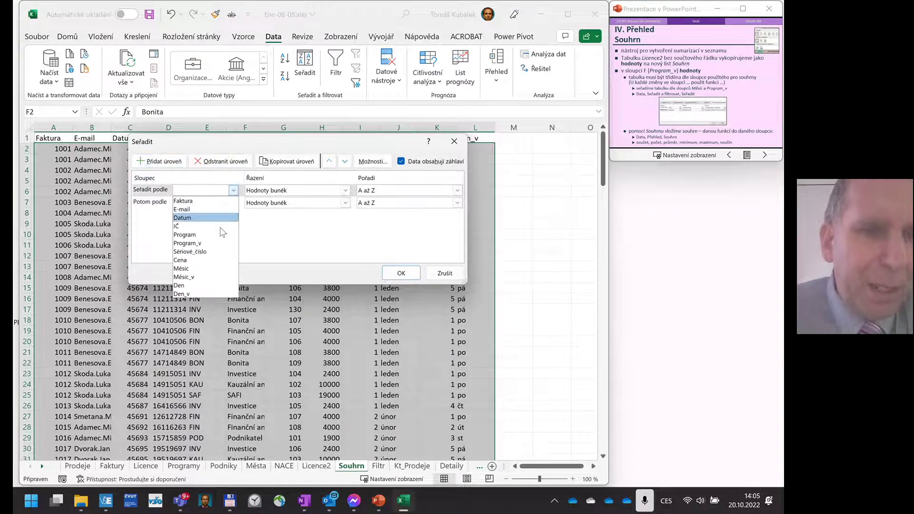
click(214, 277)
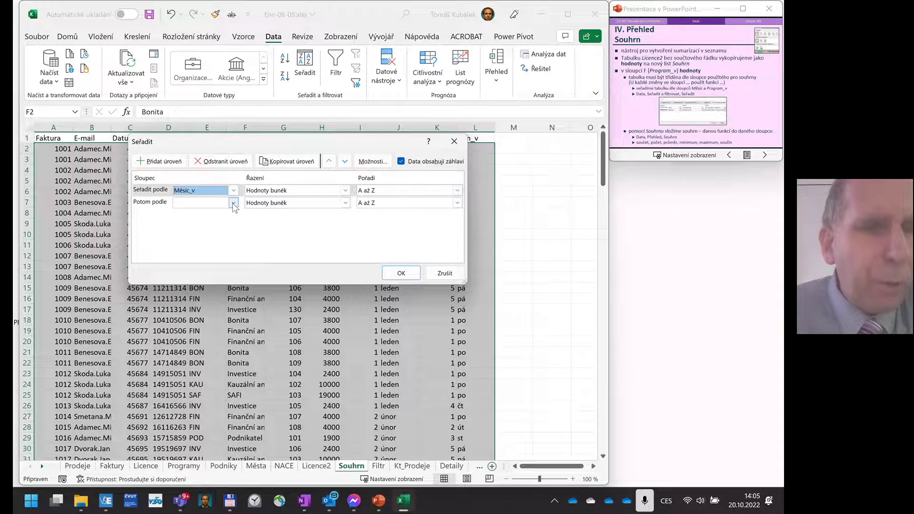
click(233, 203)
click(212, 256)
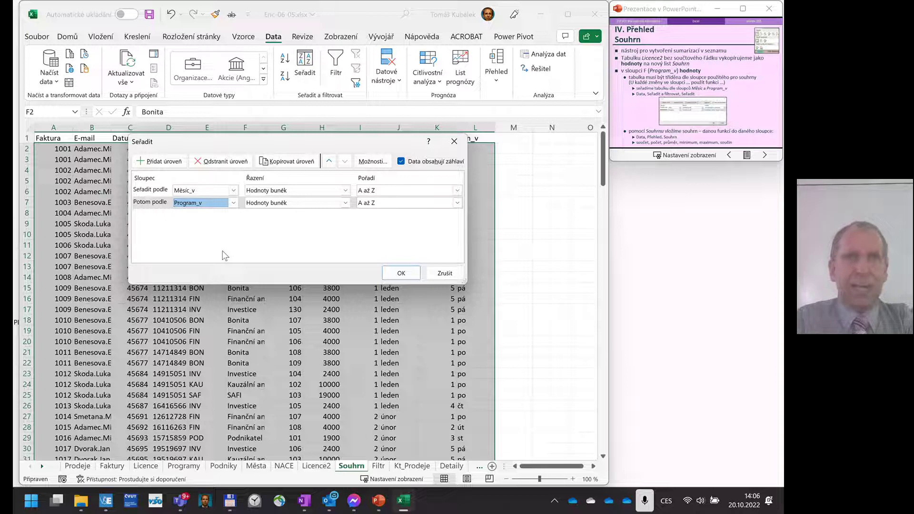
Order Měsíc_v by the custom list leden, únor, březen… and apply the sort
click(386, 190)
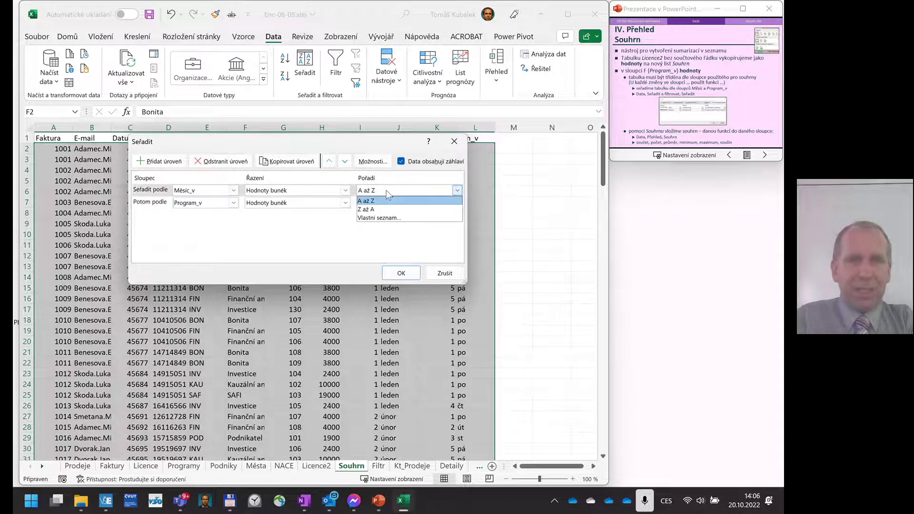
click(380, 218)
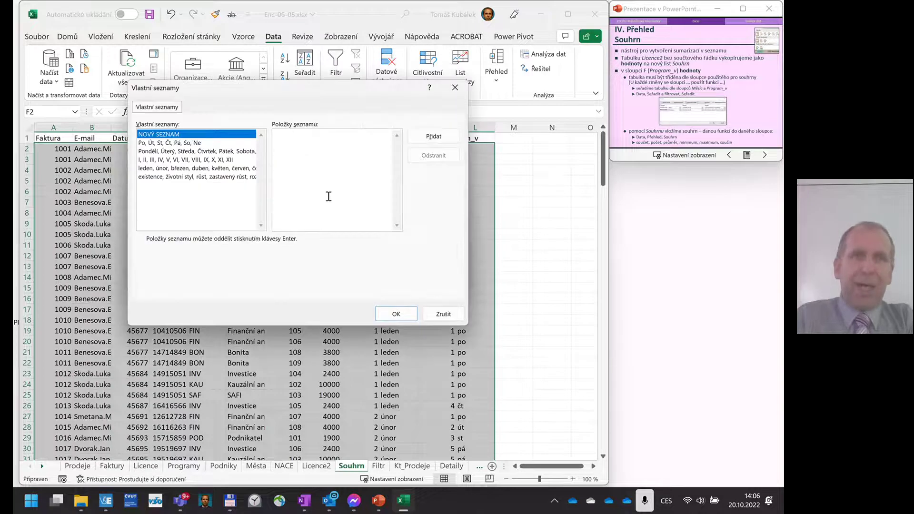
click(200, 168)
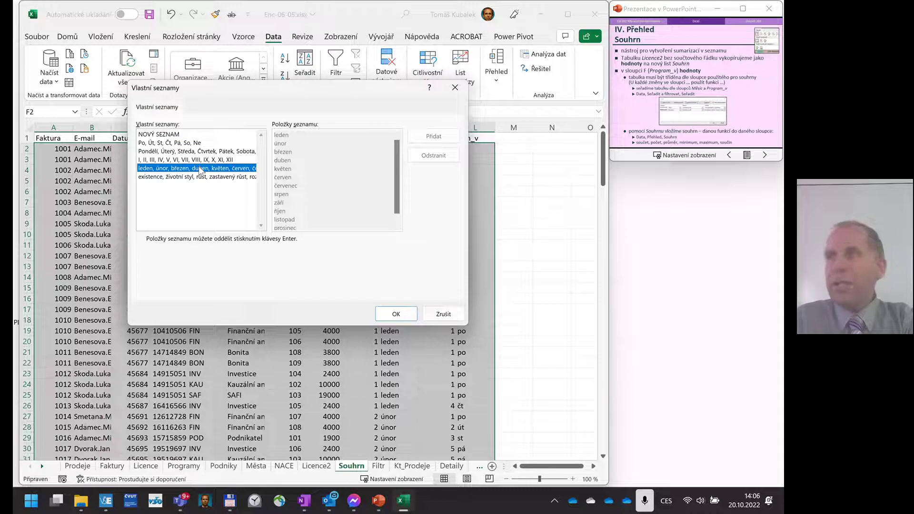
click(396, 313)
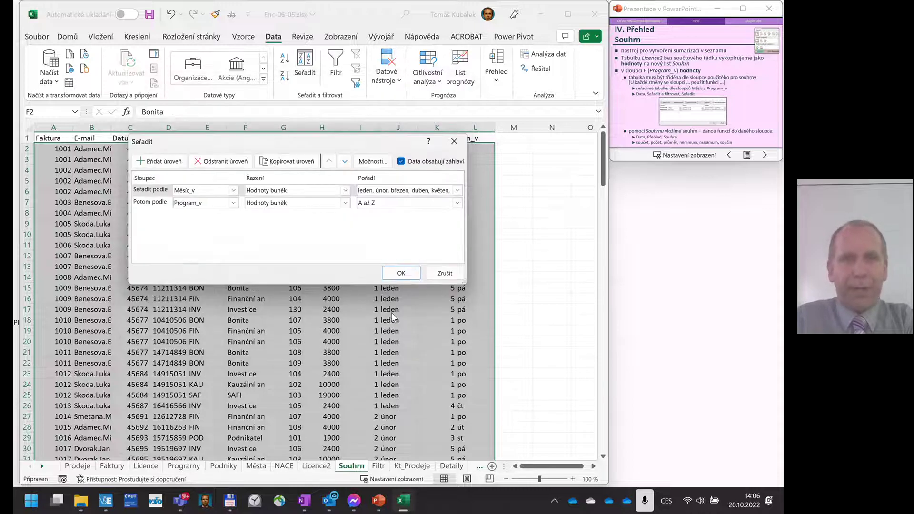
click(400, 273)
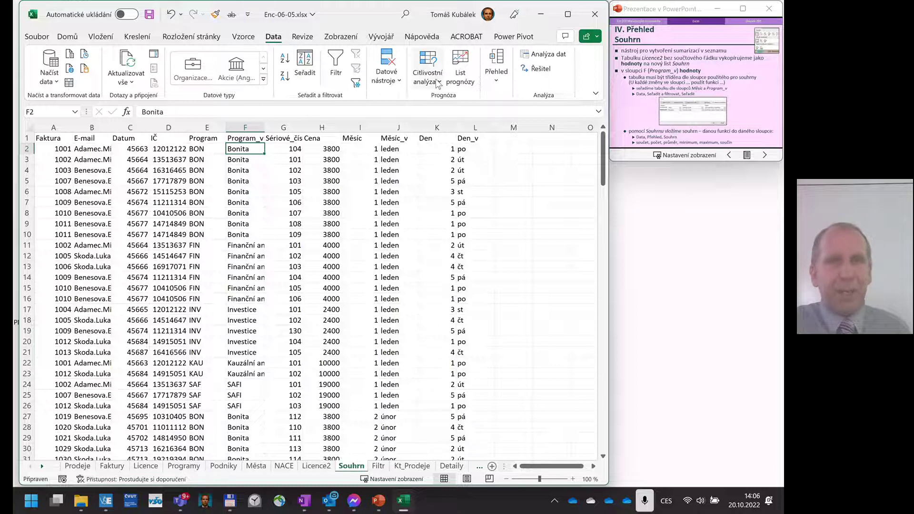
Insert Součet subtotals of Cena only at each change of Měsíc_v, then collapse the leden rows
click(496, 79)
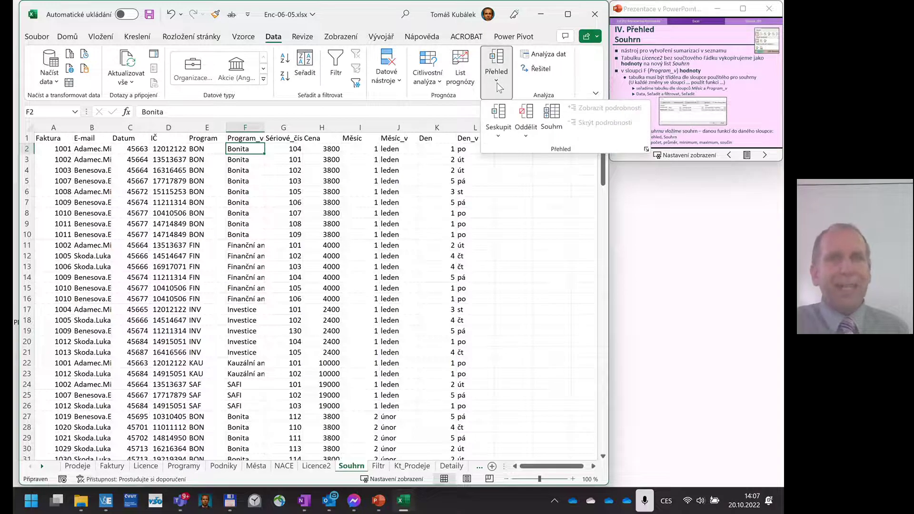
click(551, 118)
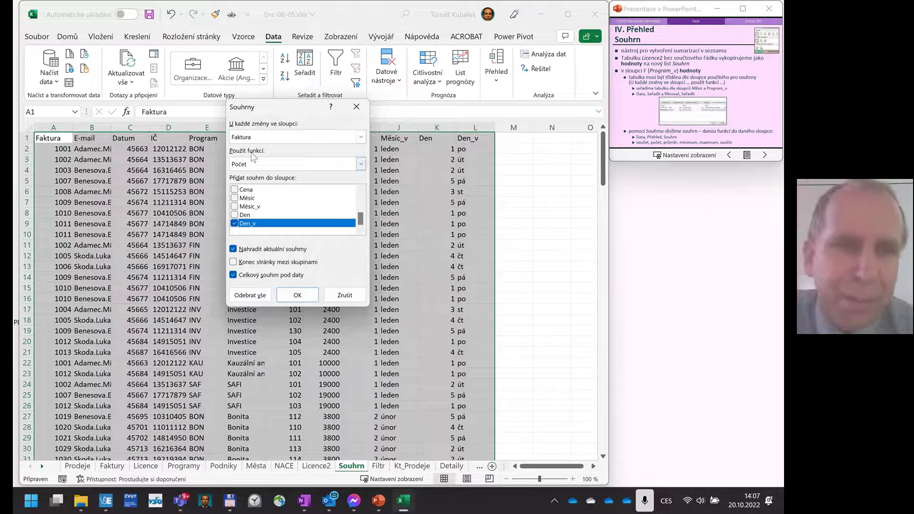
click(260, 138)
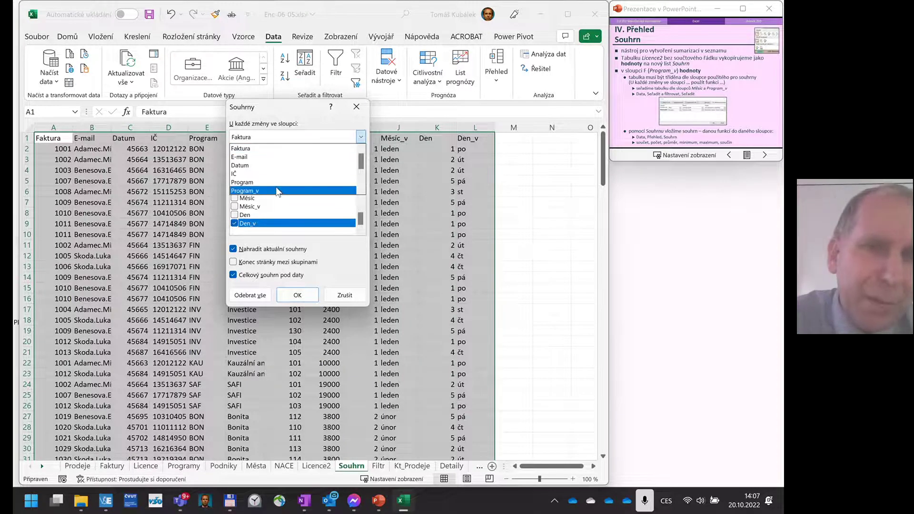
scroll(278, 191, down, 4)
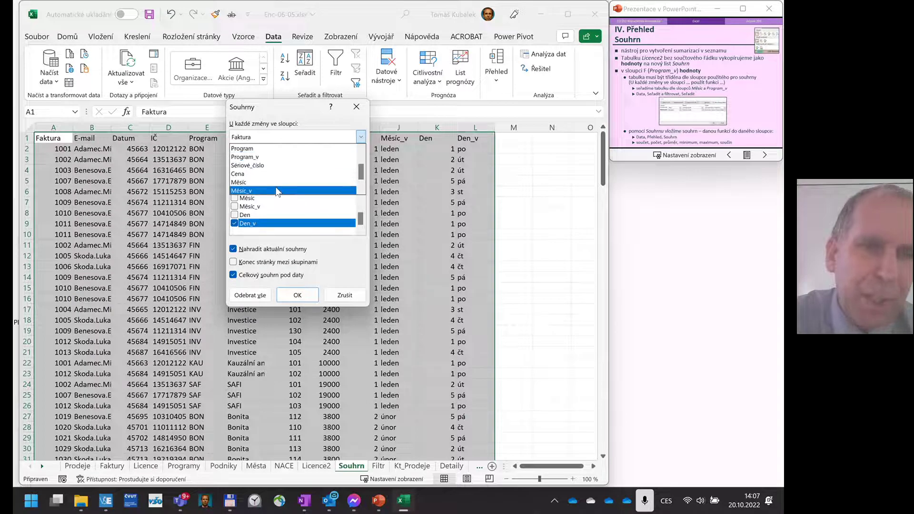
click(277, 190)
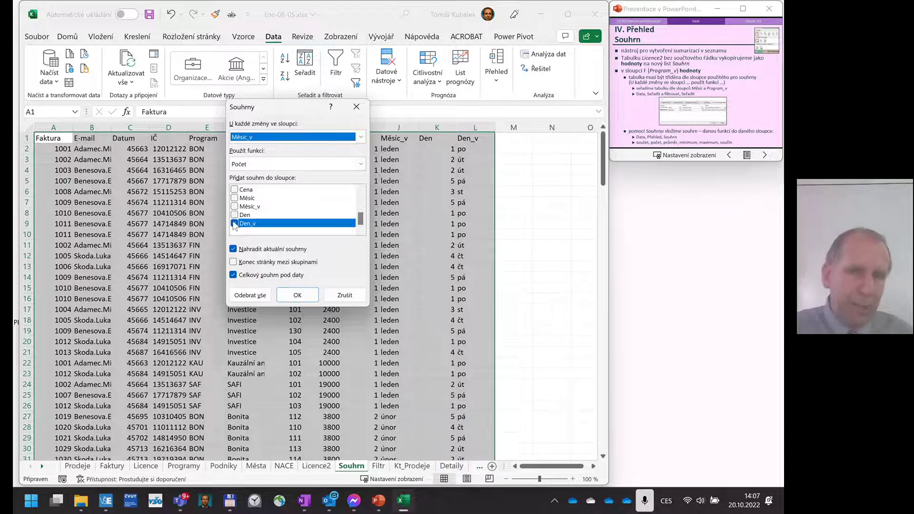
click(235, 189)
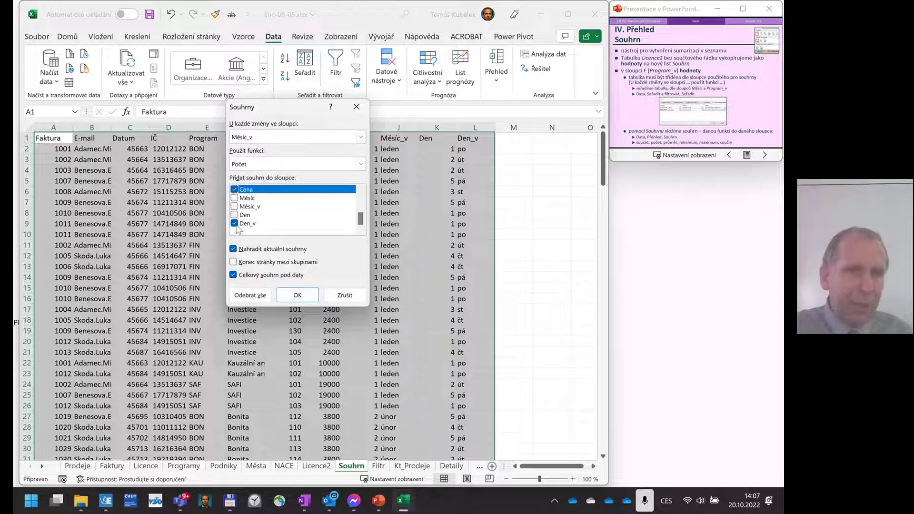
click(234, 224)
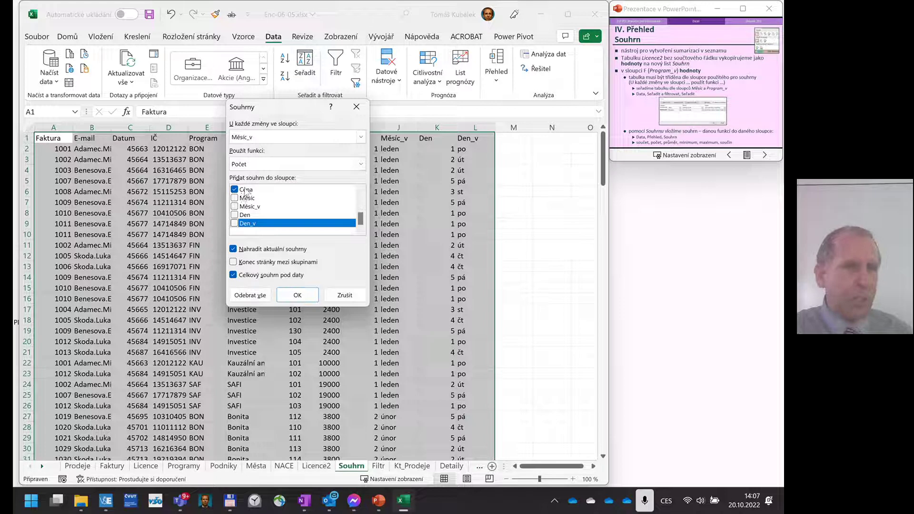
click(249, 165)
click(249, 175)
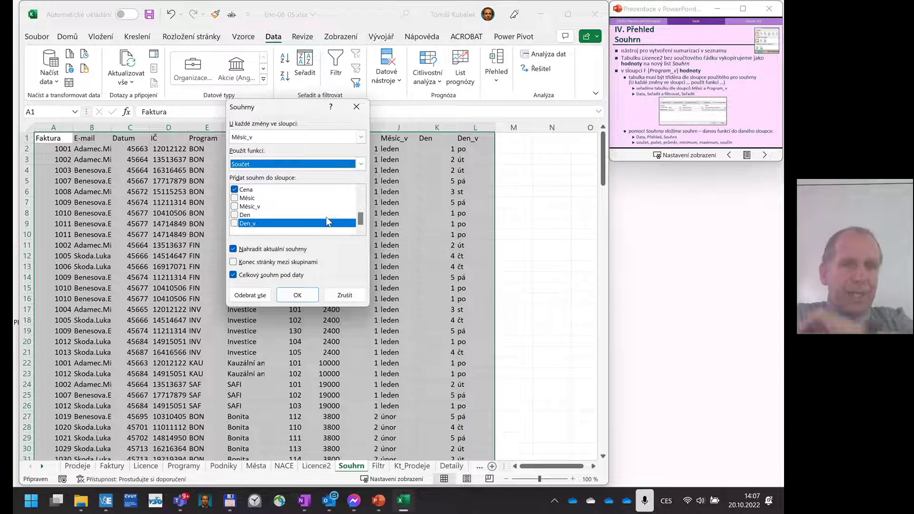
click(297, 296)
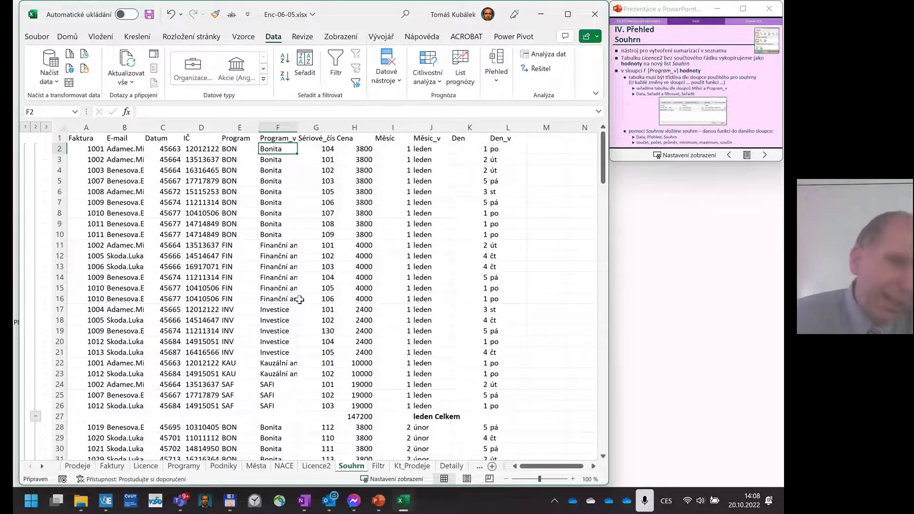
click(36, 416)
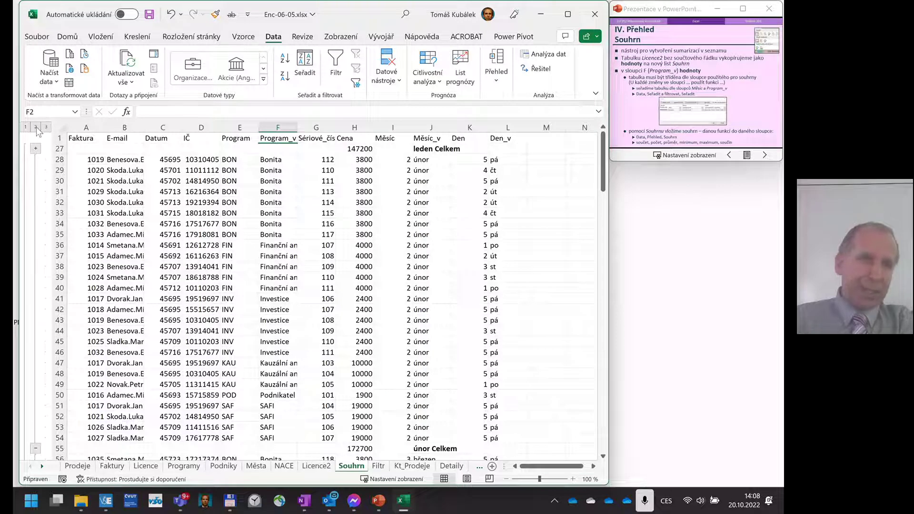
click(35, 128)
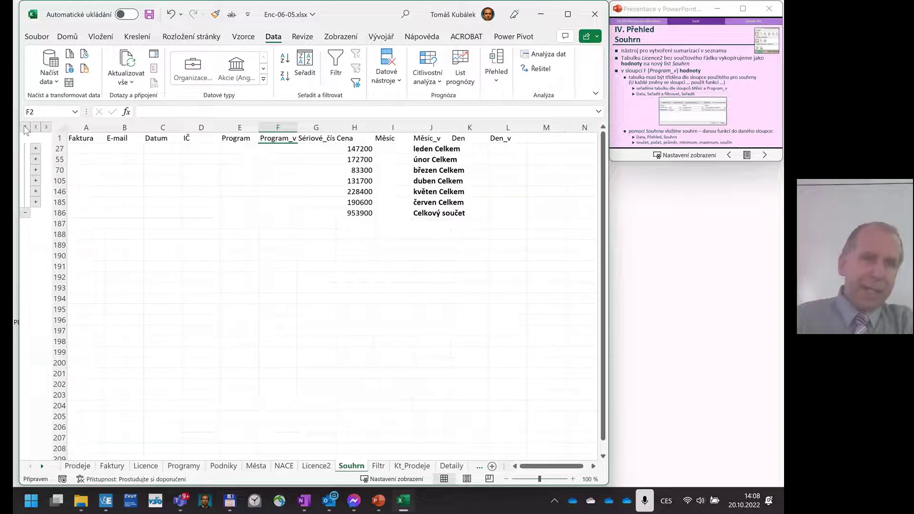
click(25, 127)
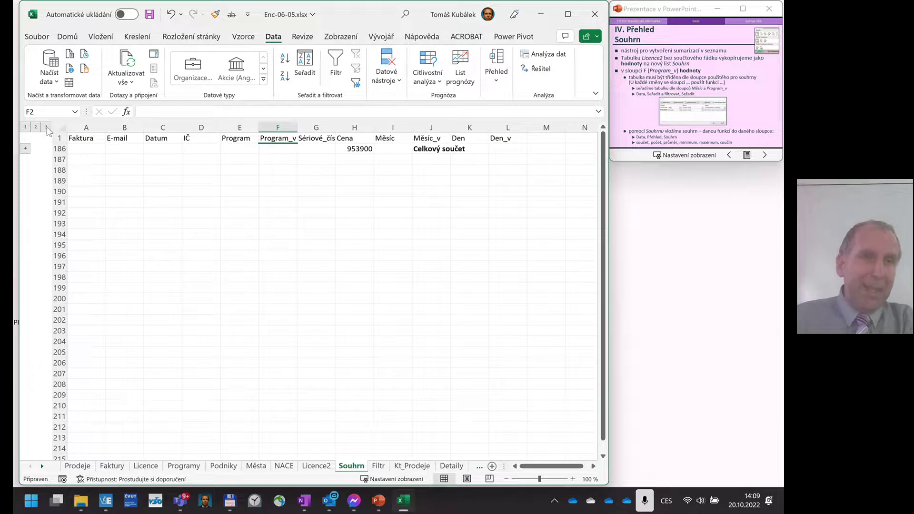
click(47, 127)
click(46, 128)
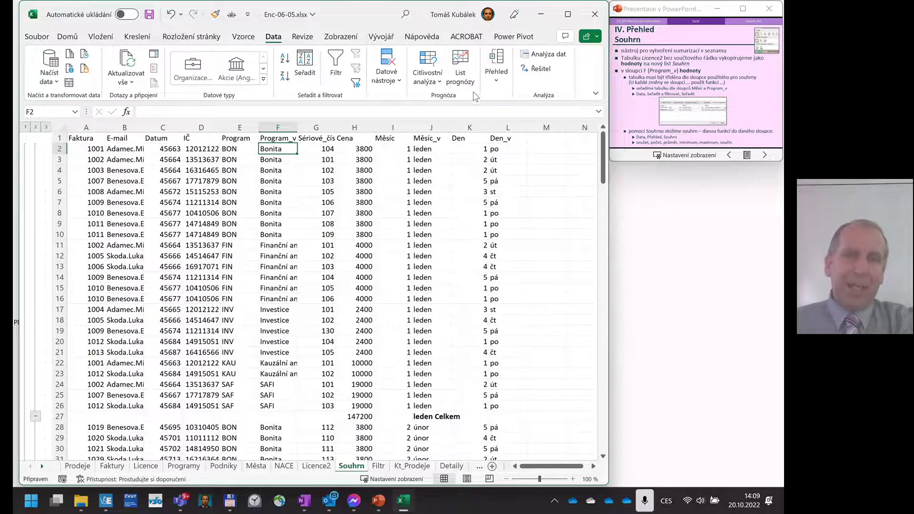
Add nested Cena sum subtotals at each change of Program_v without replacing the monthly subtotals
click(497, 85)
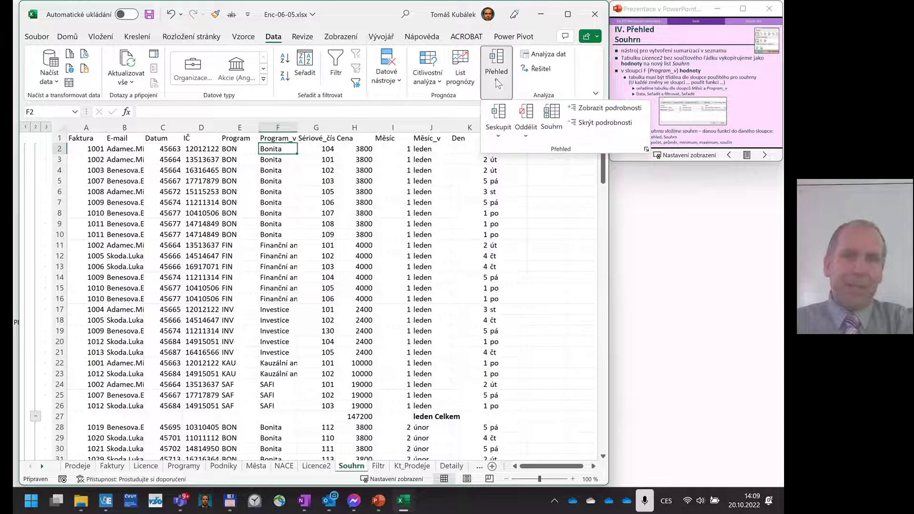
click(552, 116)
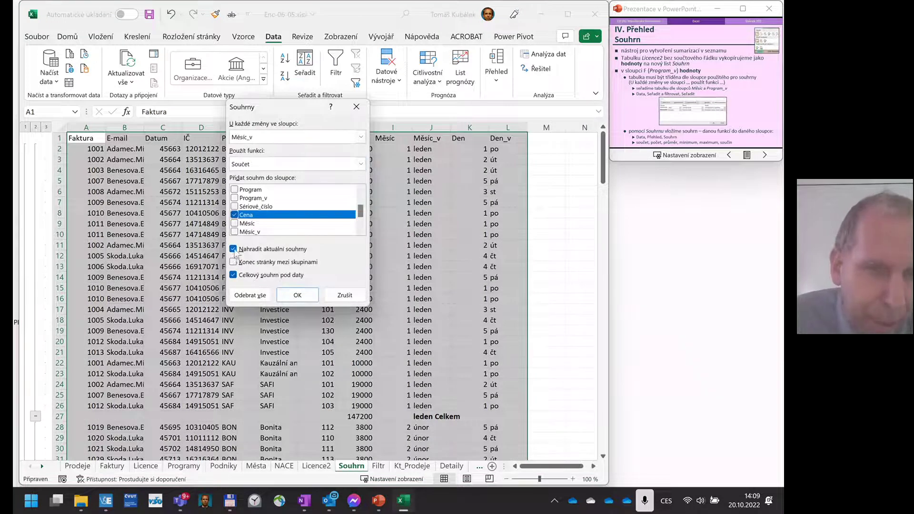
click(233, 249)
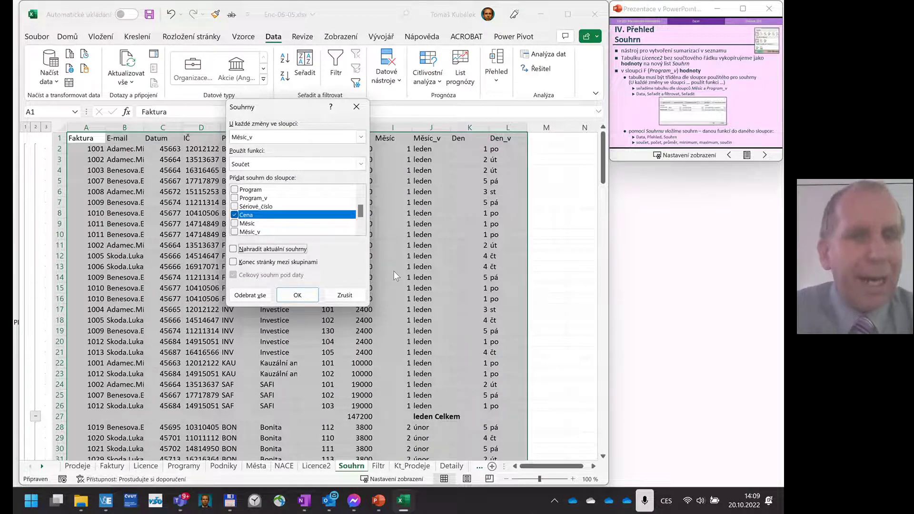
click(268, 138)
click(265, 157)
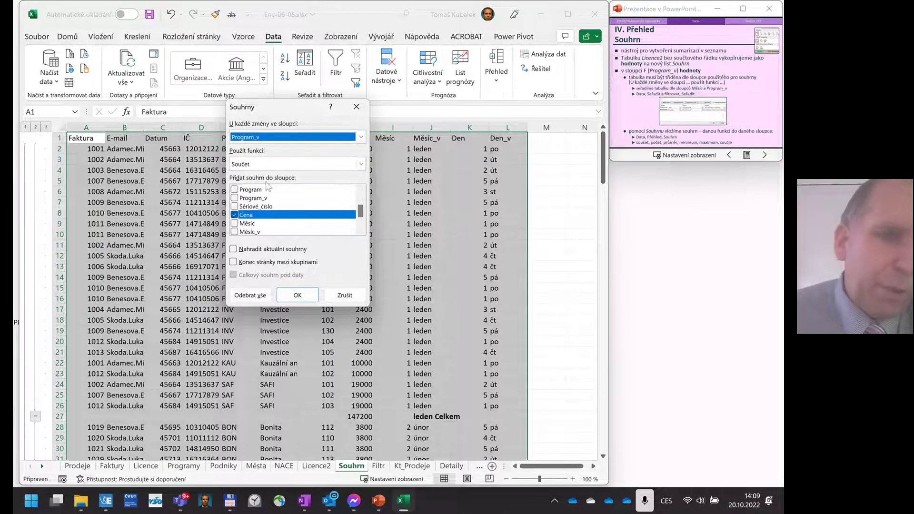
click(296, 296)
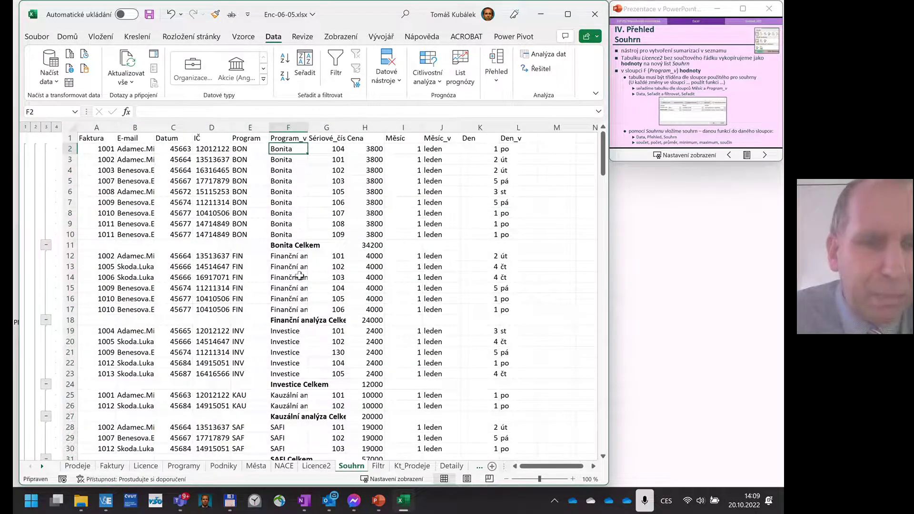
Collapse the Bonita rows, then step through outline levels 3, 2 and 1 to show only 953900
scroll(299, 276, down, 1)
scroll(299, 276, down, 1)
scroll(299, 276, up, 1)
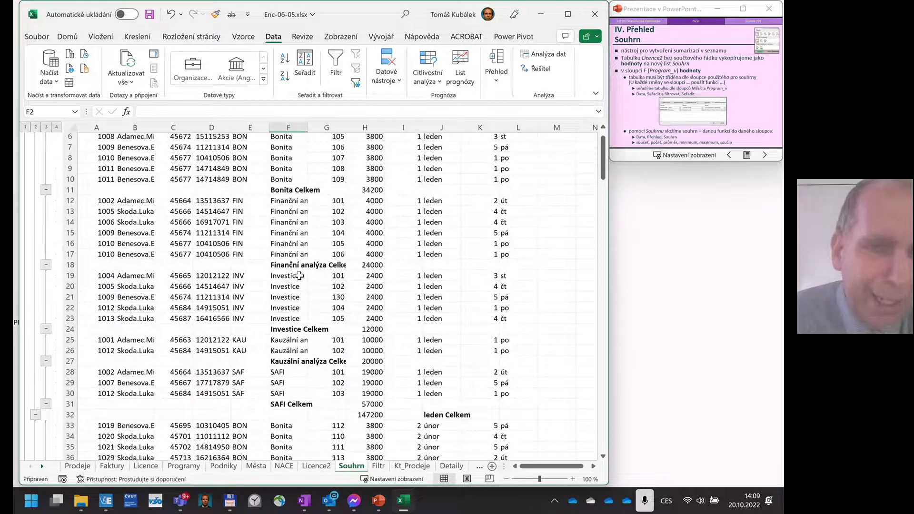
scroll(299, 276, up, 1)
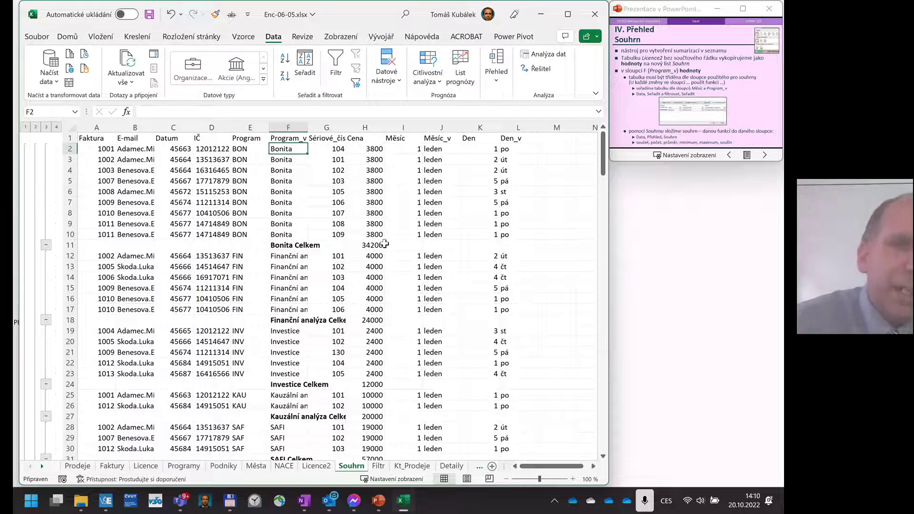
click(46, 246)
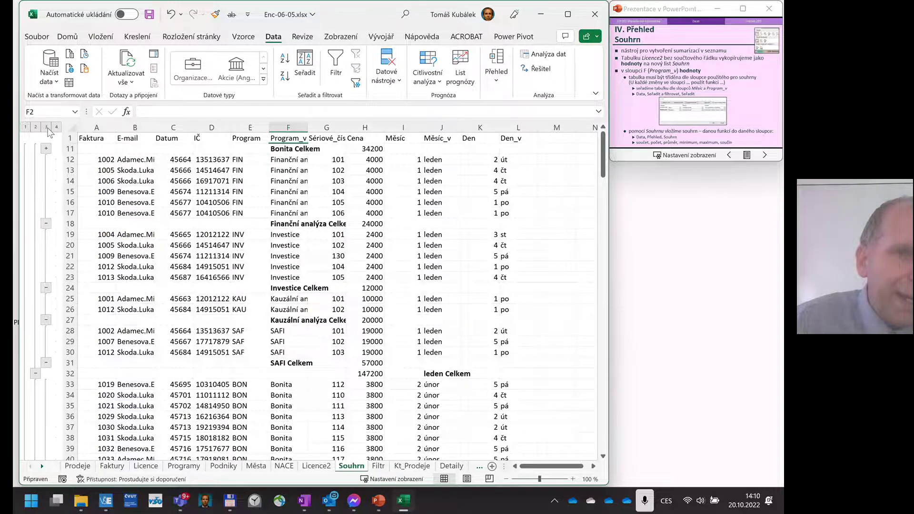
click(46, 127)
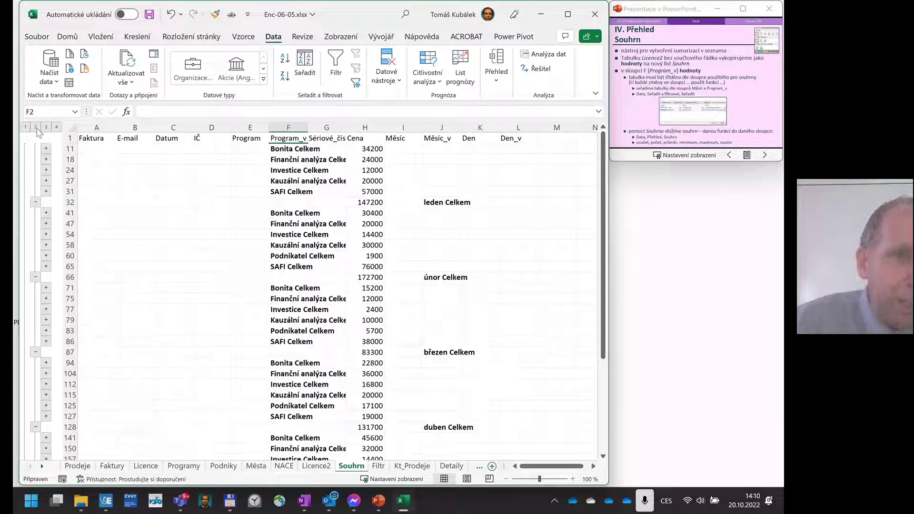
click(35, 127)
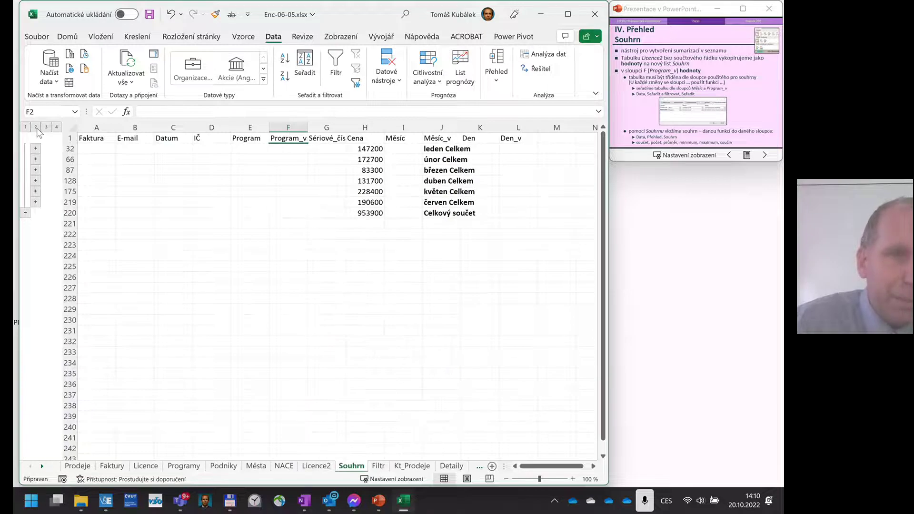
click(25, 127)
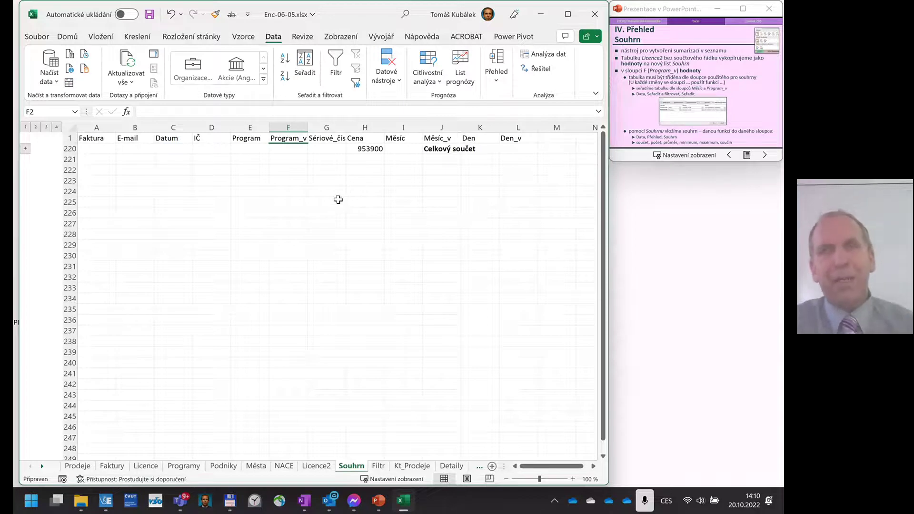
Advance the lecture presentation to the Seskupit a Oddělit slide
click(672, 101)
click(672, 102)
click(672, 101)
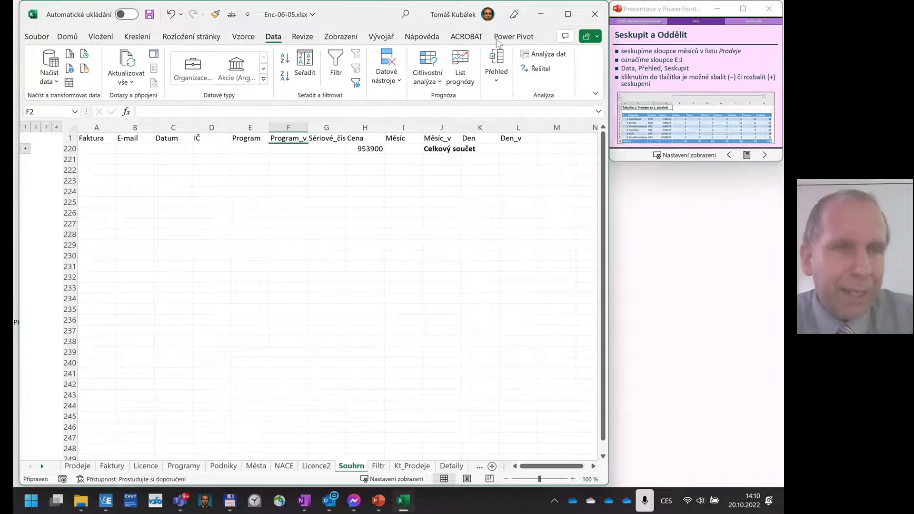
On the Prodeje sheet, group month columns E:J, then collapse and re-expand the group
click(78, 466)
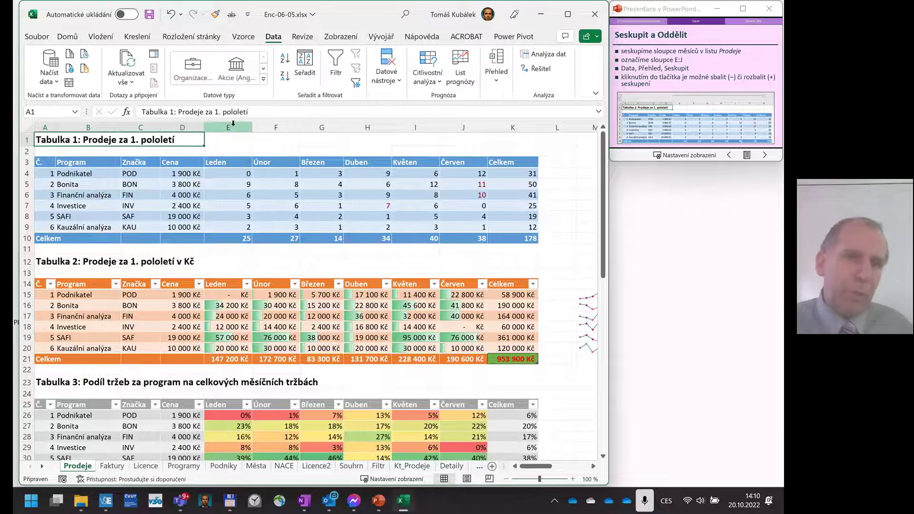
drag(233, 124, 461, 127)
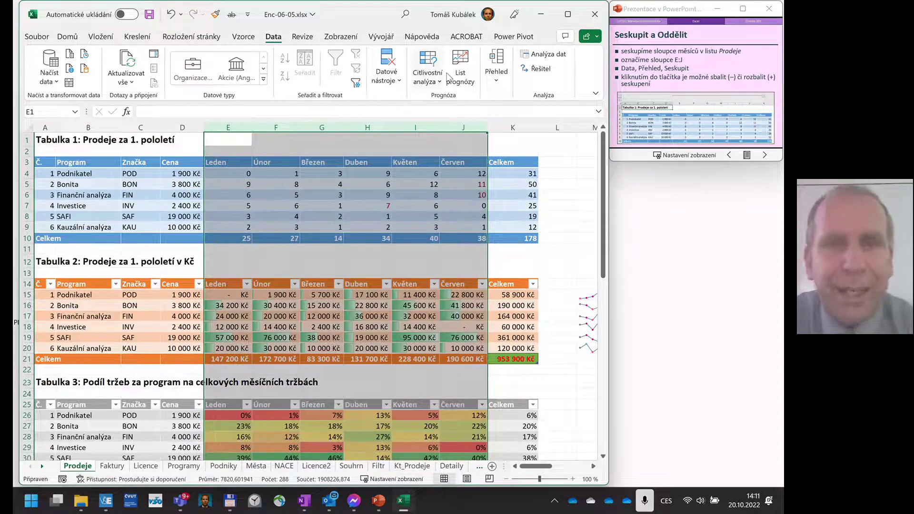
click(501, 80)
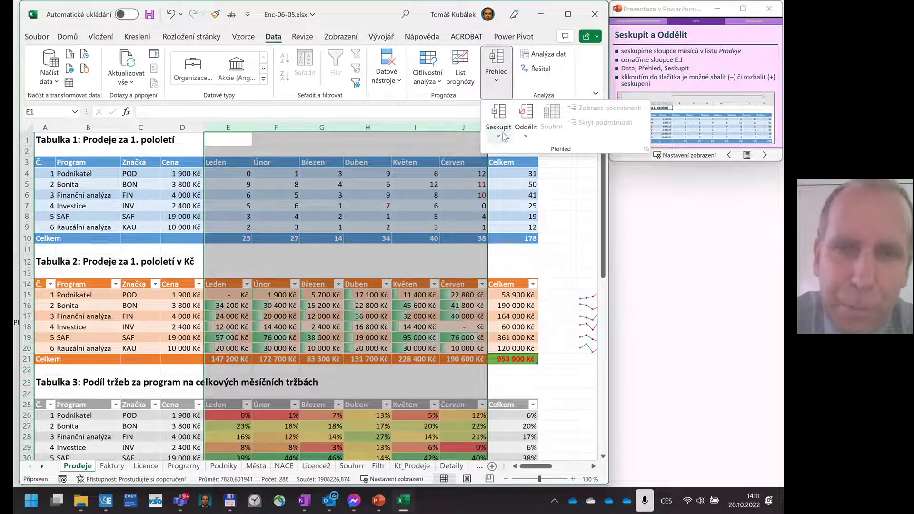
click(504, 135)
click(510, 151)
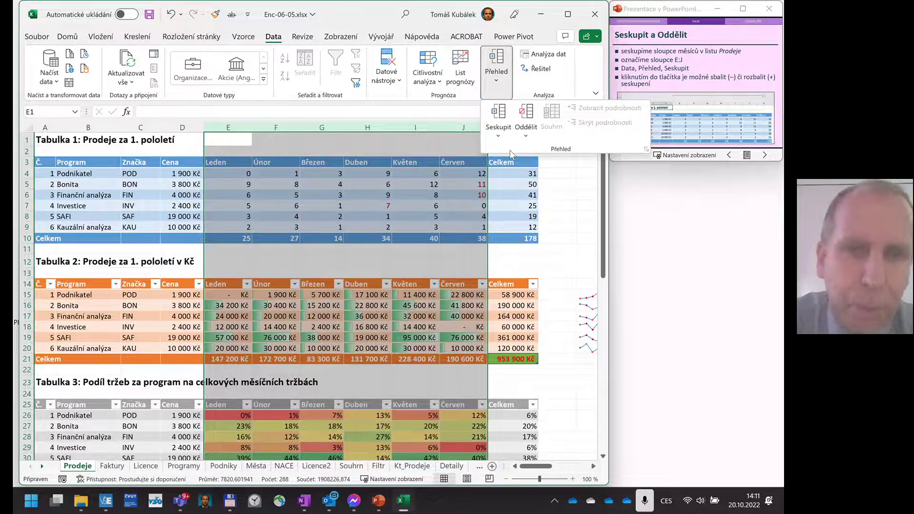
click(579, 188)
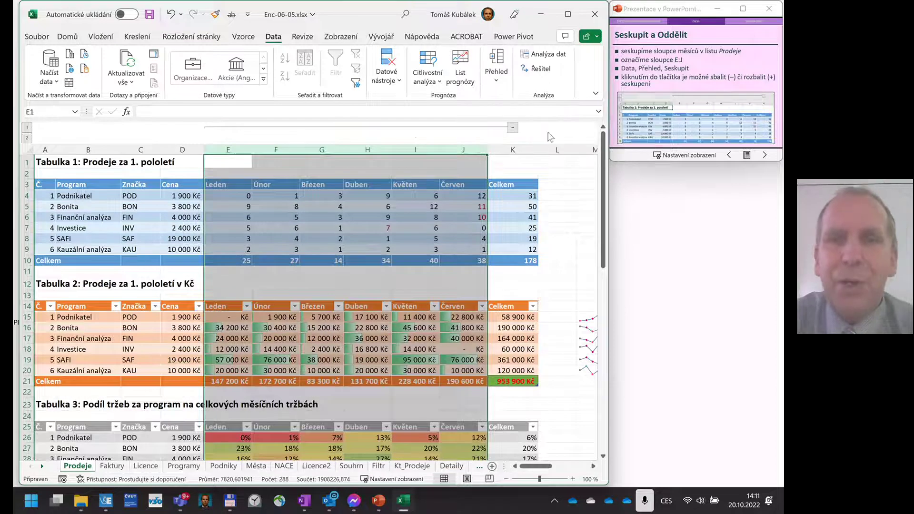
click(512, 128)
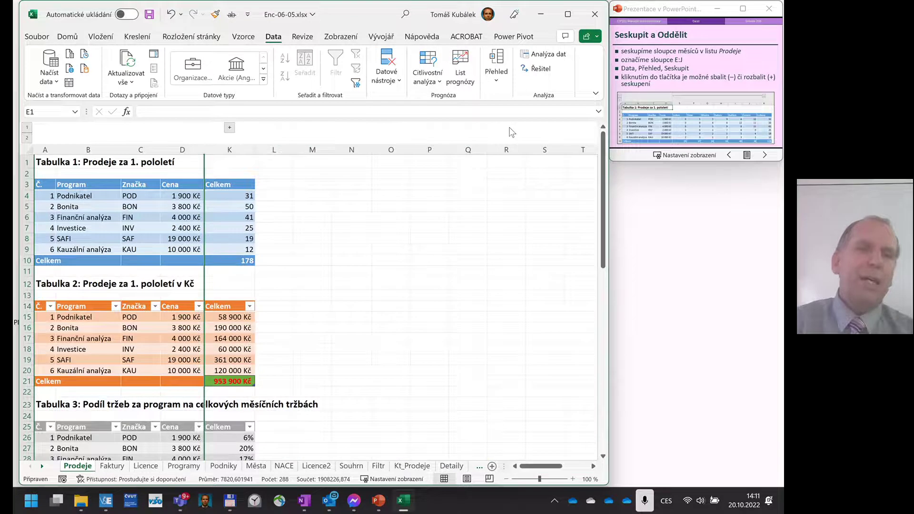
click(229, 129)
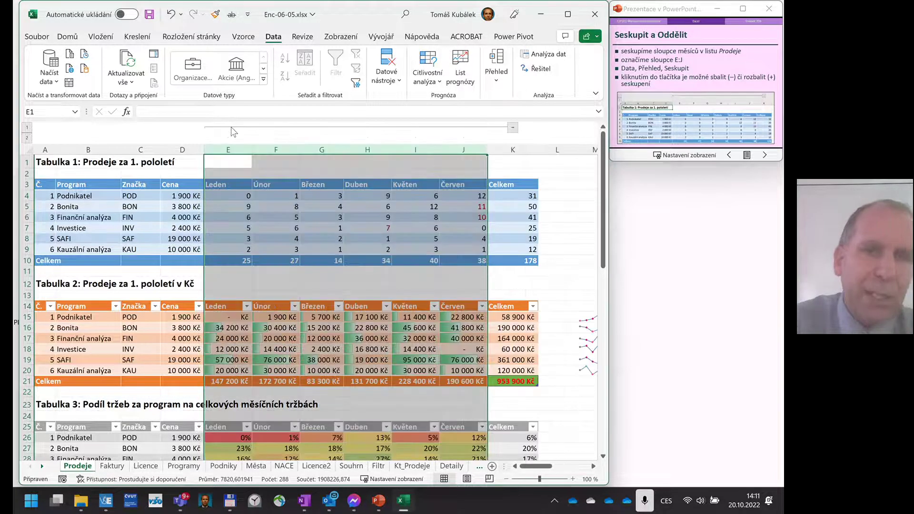
Group detail rows 4–9 of Tabulka 1 and rows 15–20 of Tabulka 2
click(27, 196)
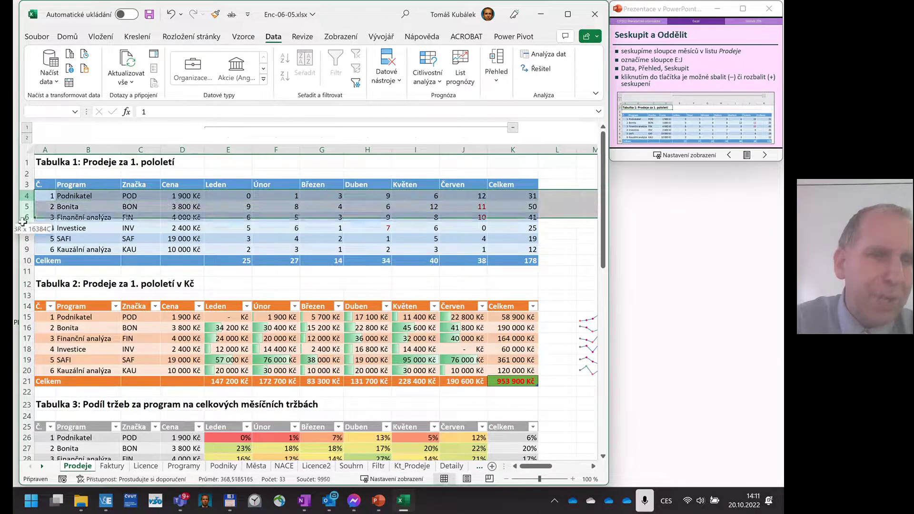
drag(29, 195, 28, 249)
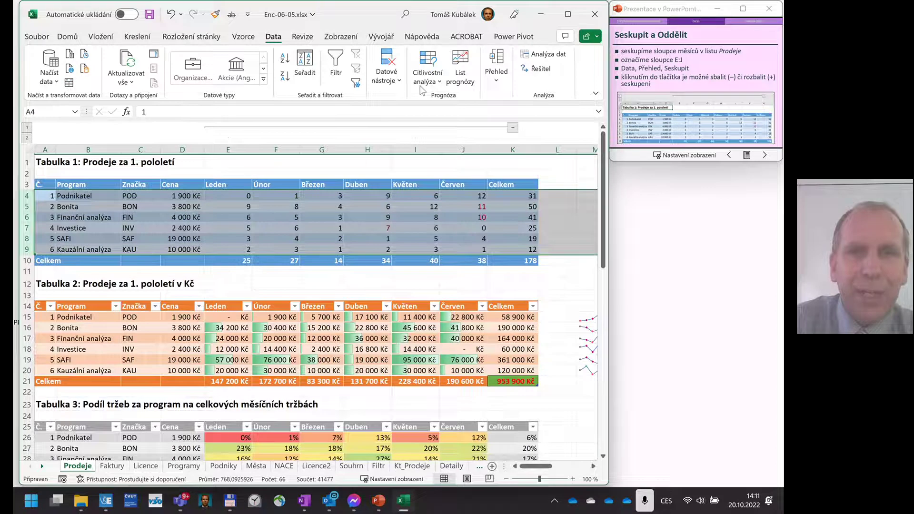
click(496, 76)
click(500, 118)
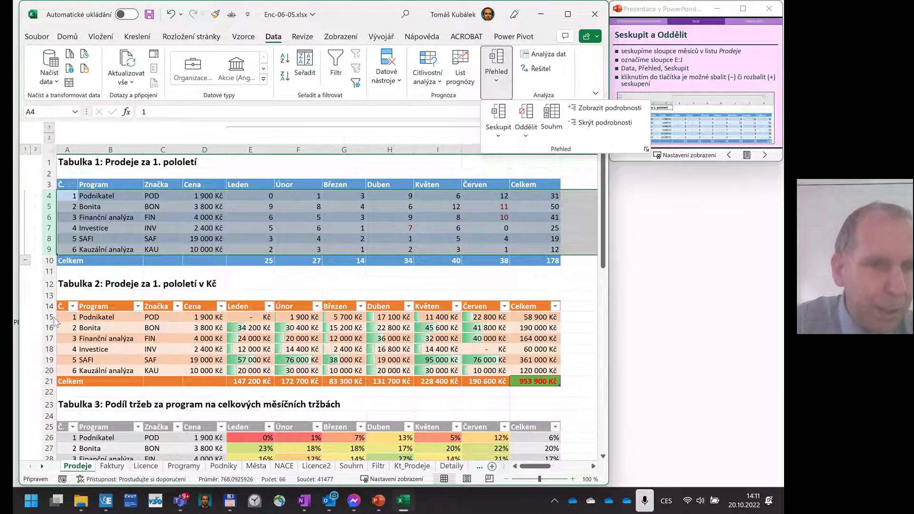
drag(49, 317, 50, 371)
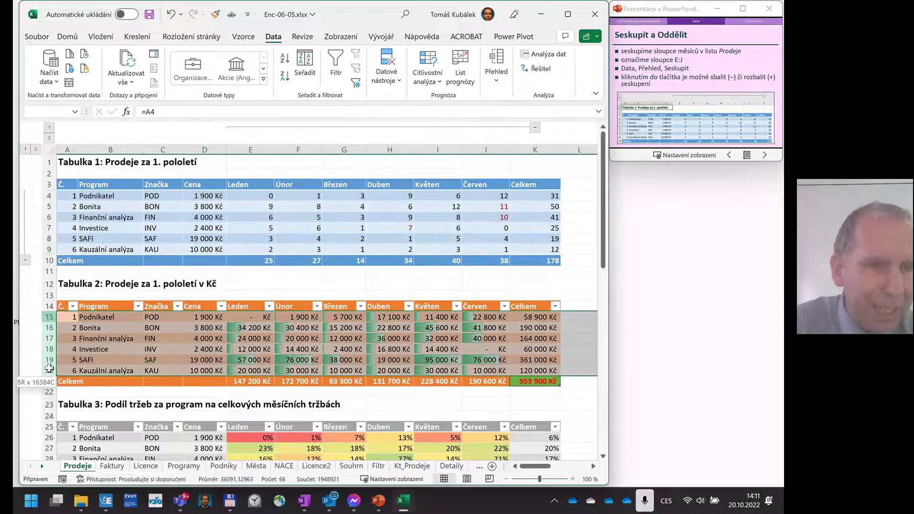
click(497, 71)
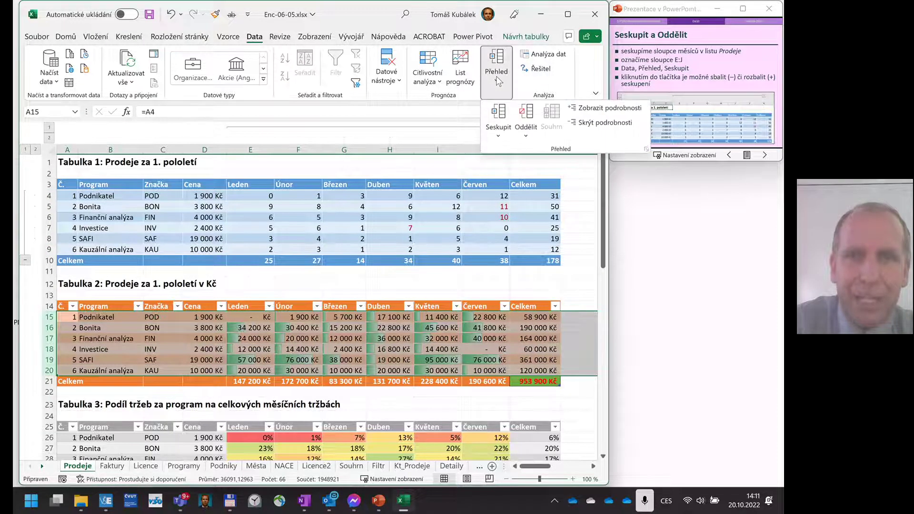
click(501, 116)
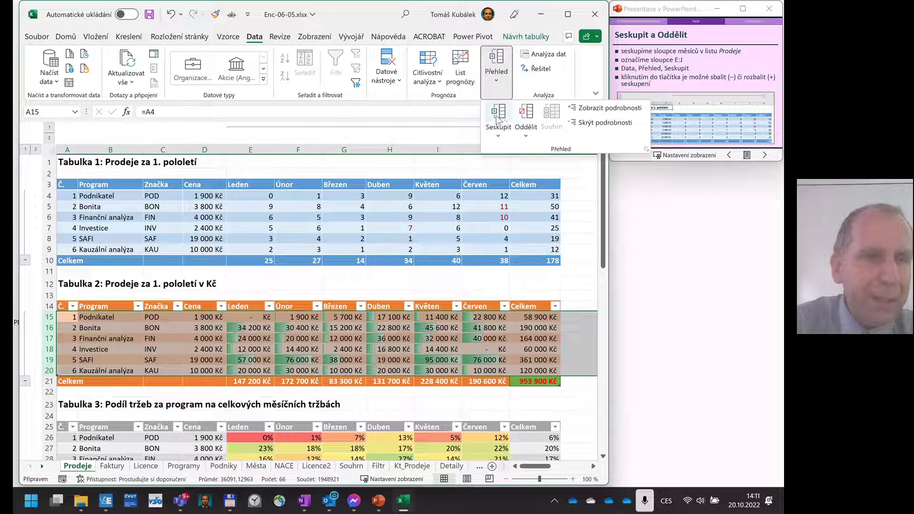
Collapse the grouped rows to headers and totals, expand them again, and select columns E:J
click(28, 151)
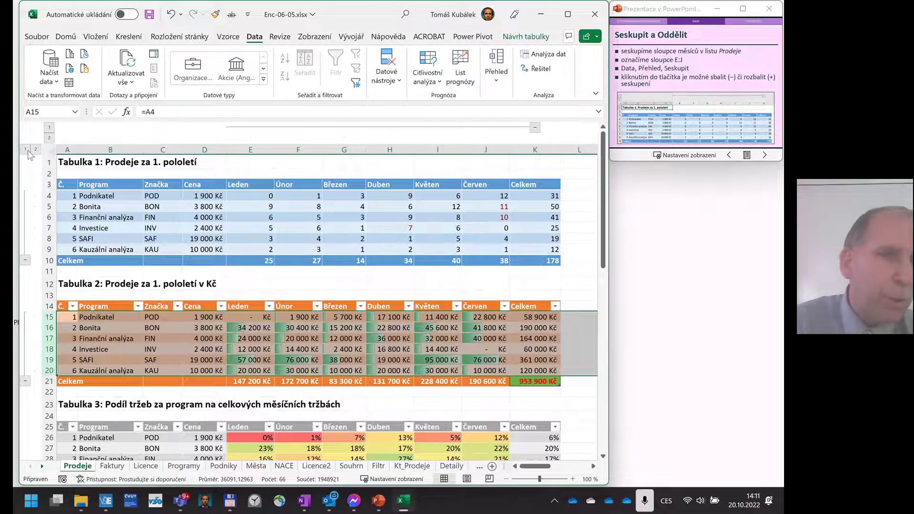
click(26, 149)
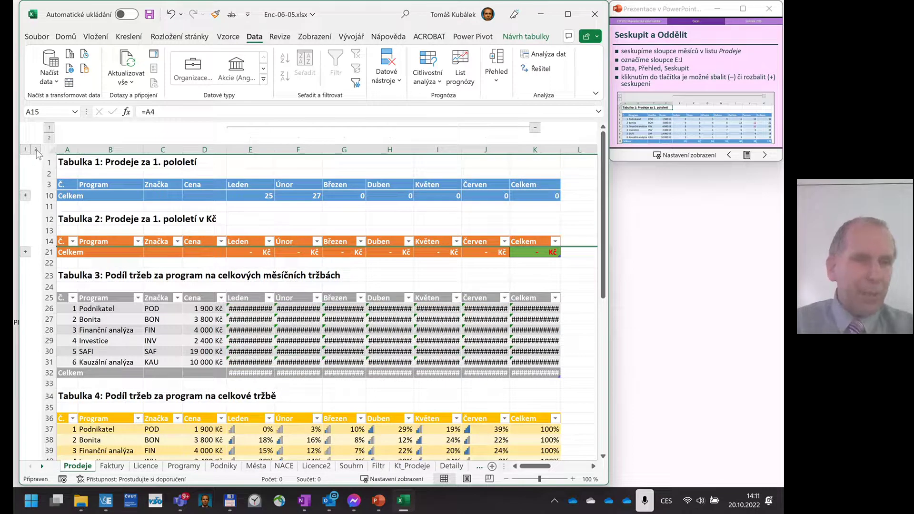
click(36, 149)
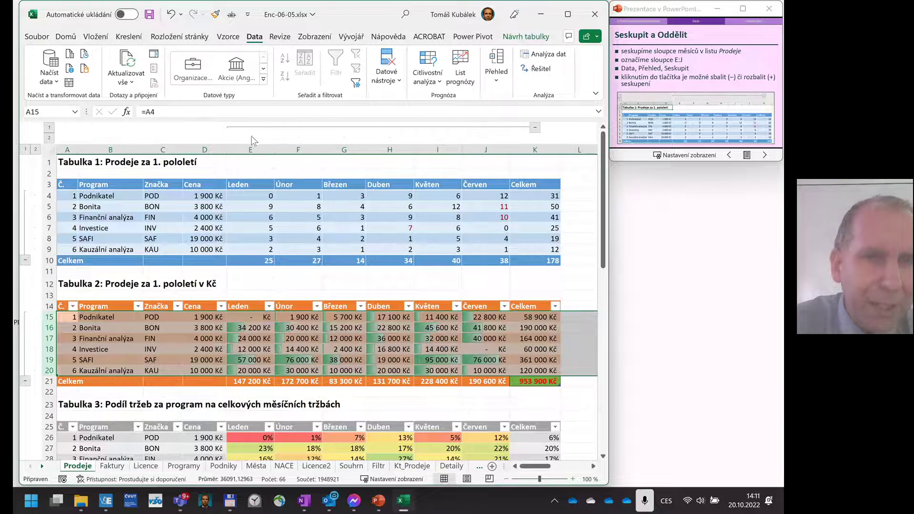
mouse_move(245, 149)
mouse_down()
mouse_move(487, 149)
mouse_move(498, 101)
mouse_up()
Close the outline grouping options and advance the presentation to the Text do sloupců slide
click(496, 71)
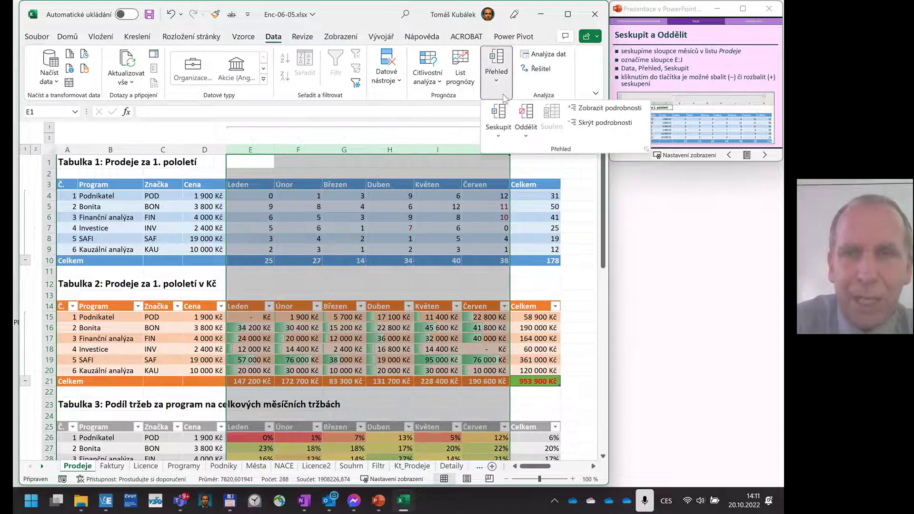
click(526, 114)
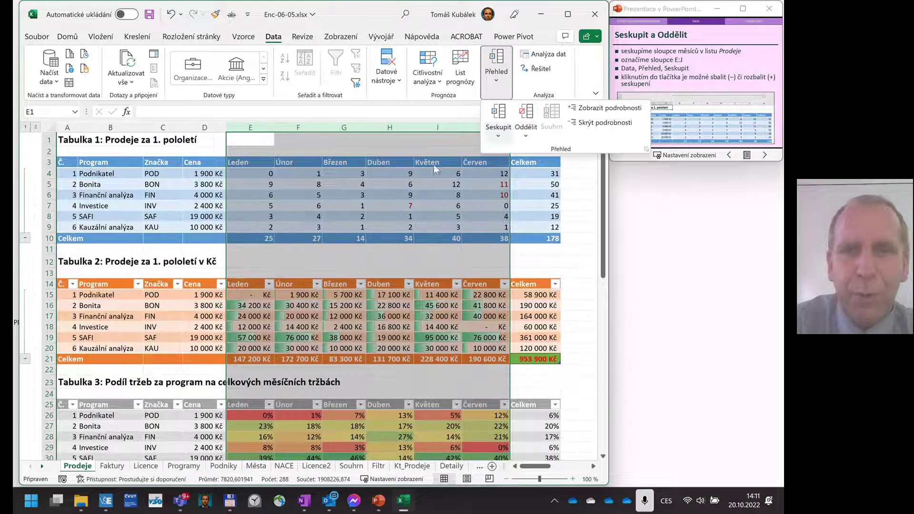
click(341, 147)
click(636, 148)
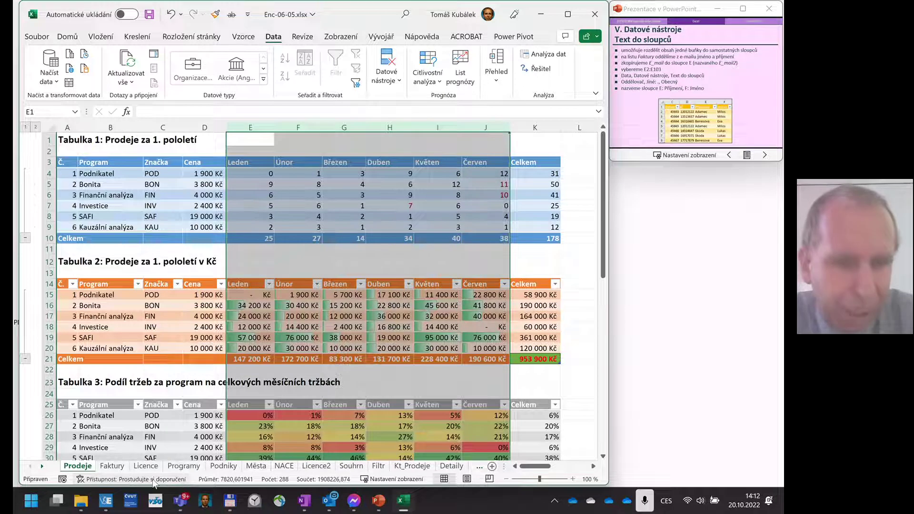
On the Faktury sheet, copy the E_mail column from B1 down to row 103
click(107, 467)
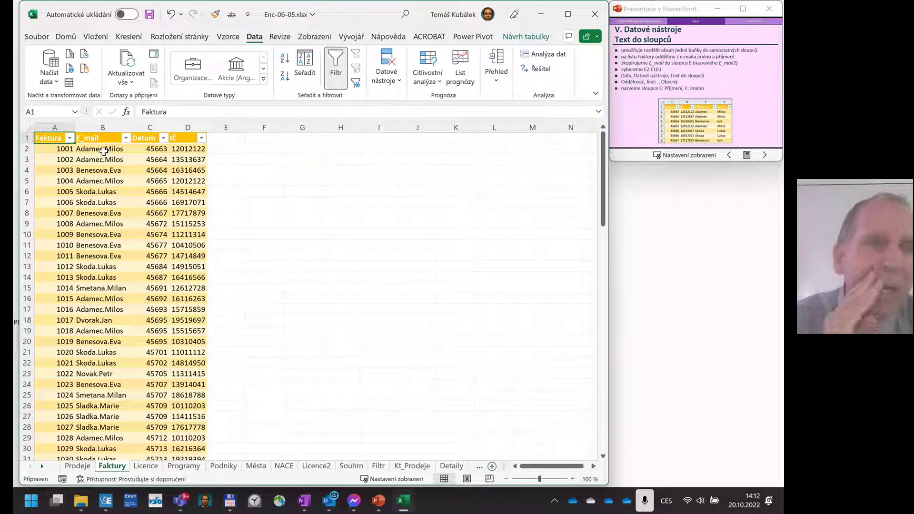
click(107, 139)
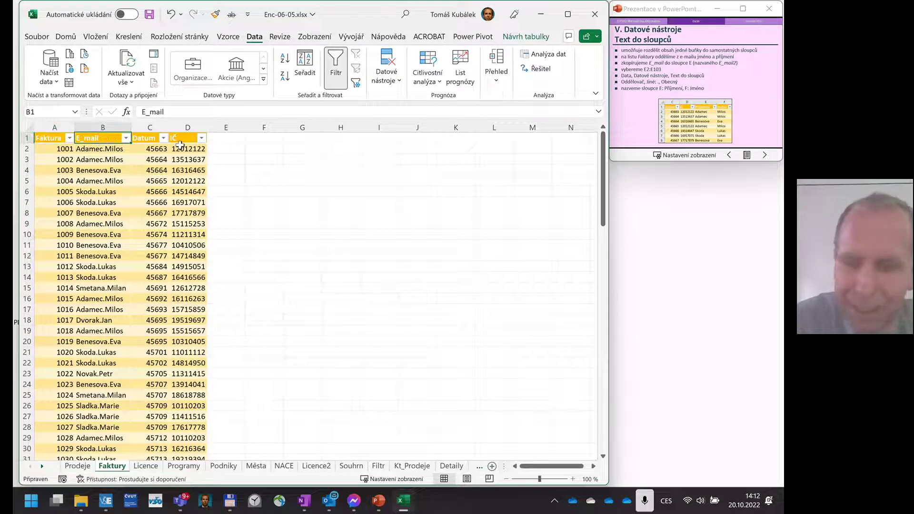
key(ctrl+shift+Down)
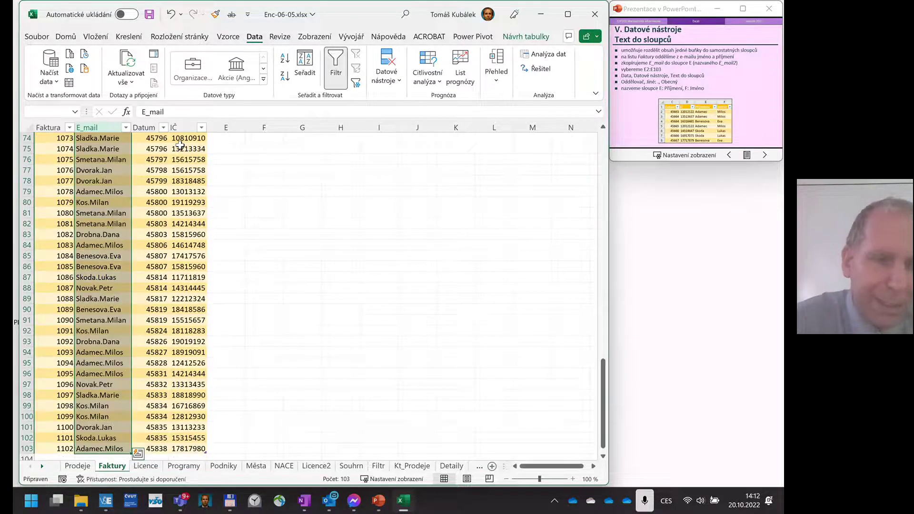
key(ctrl+c)
Paste the e-mails into column E as E_mail2 and select the copies E2:E103
scroll(235, 250, up, 6)
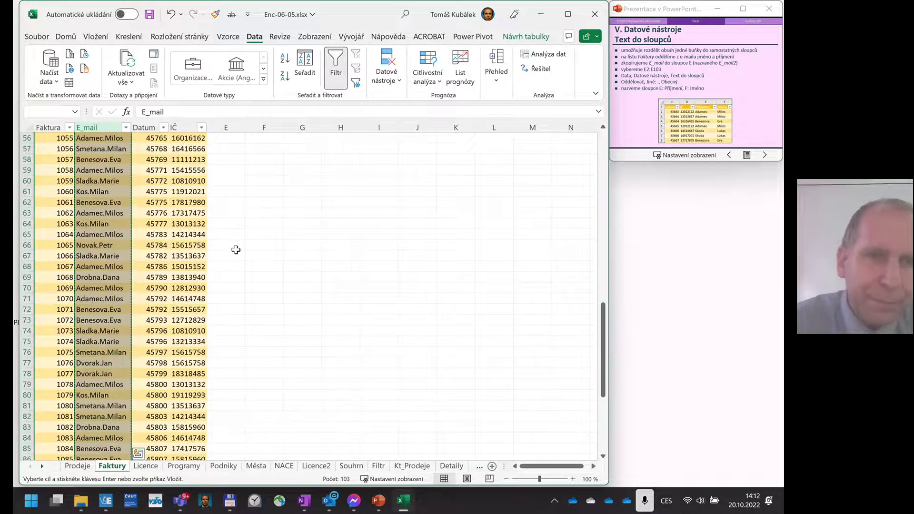
scroll(235, 250, up, 3)
scroll(237, 247, up, 8)
scroll(238, 214, up, 7)
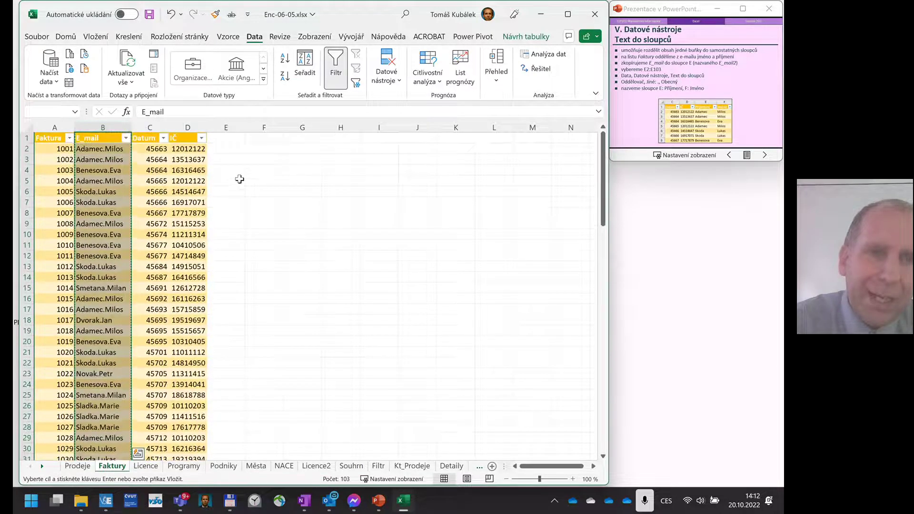
click(223, 139)
key(ctrl+v)
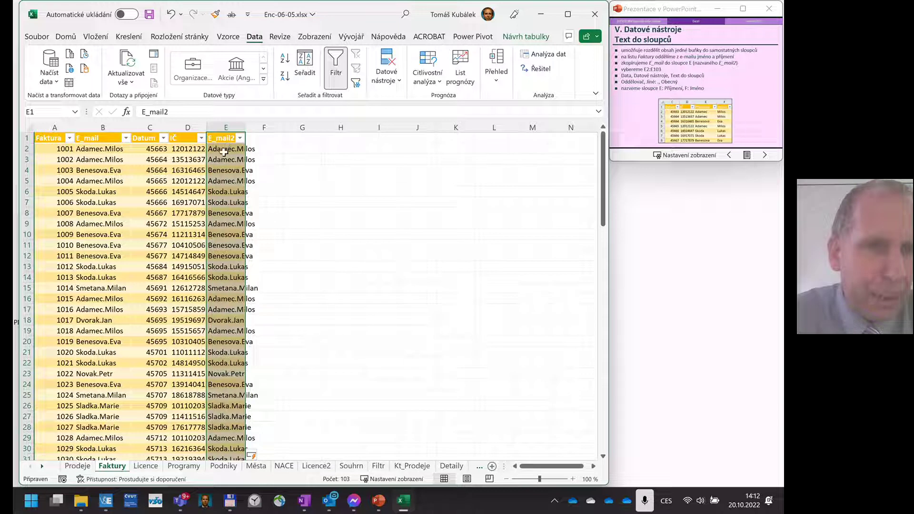
click(226, 149)
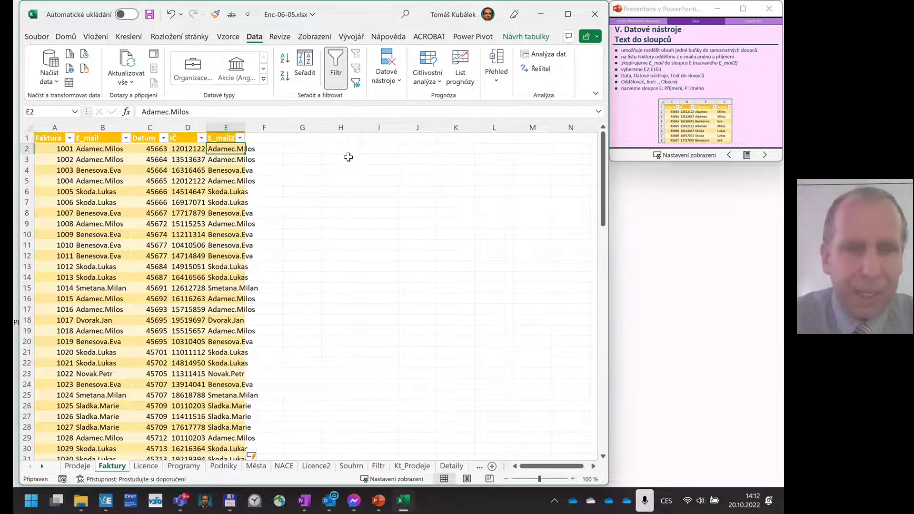
key(ctrl+shift+Down)
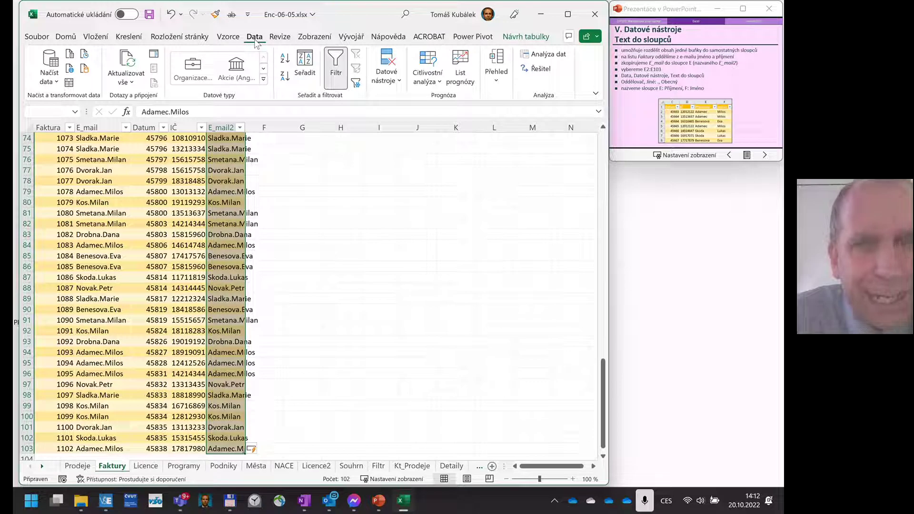
Run Text to Columns with '.' as a custom delimiter, putting surnames in E and first names in F
click(398, 87)
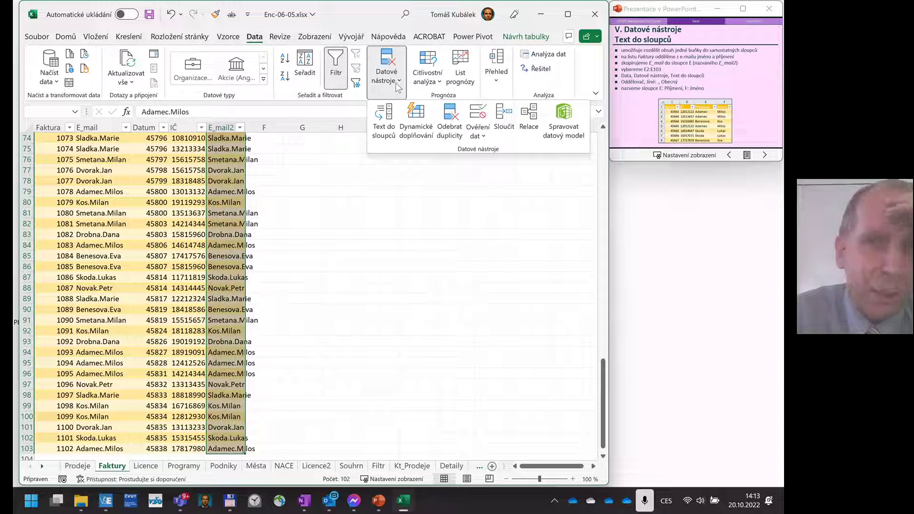
click(389, 121)
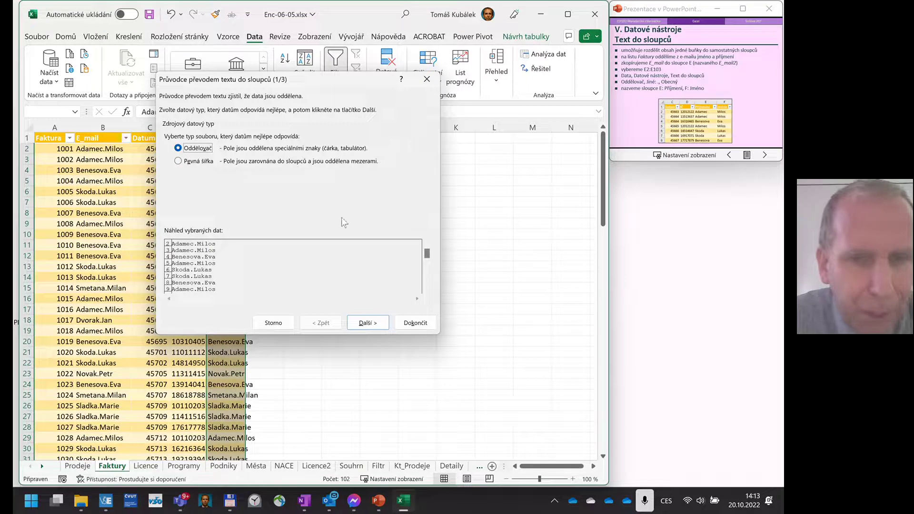
click(365, 323)
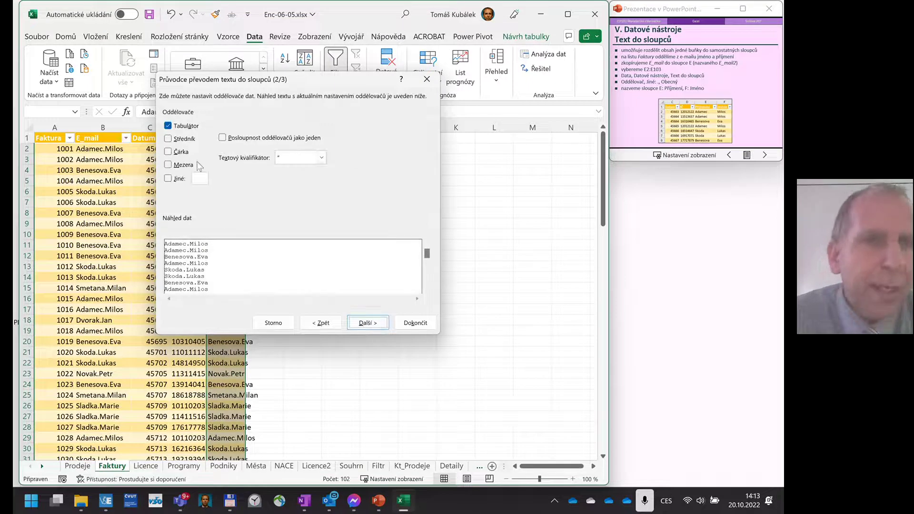
click(168, 179)
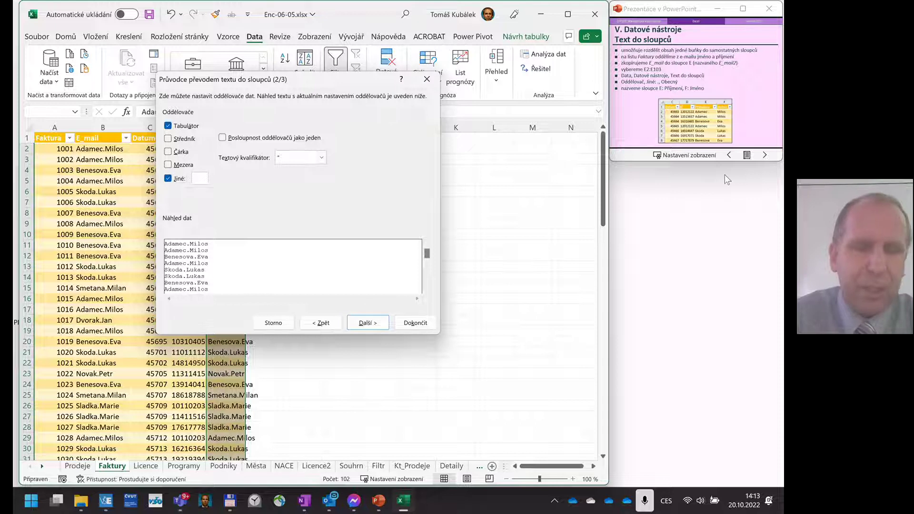
text(.)
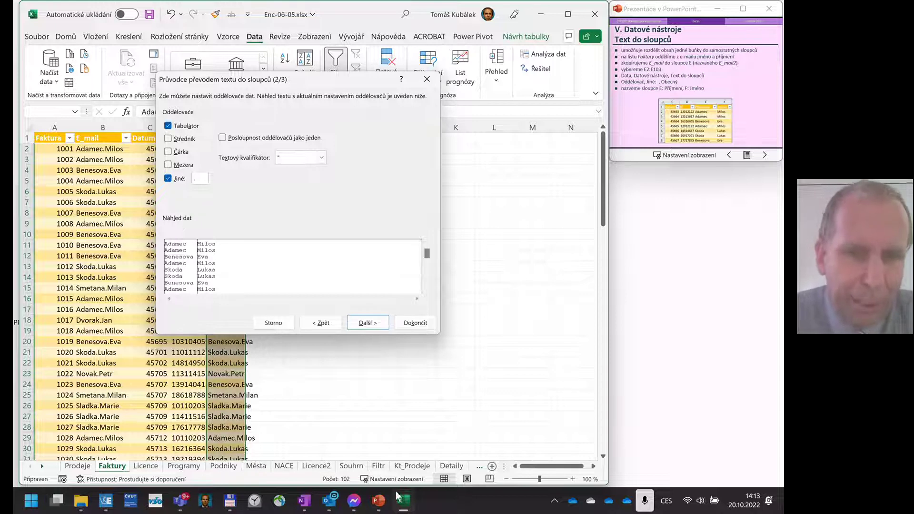
click(378, 324)
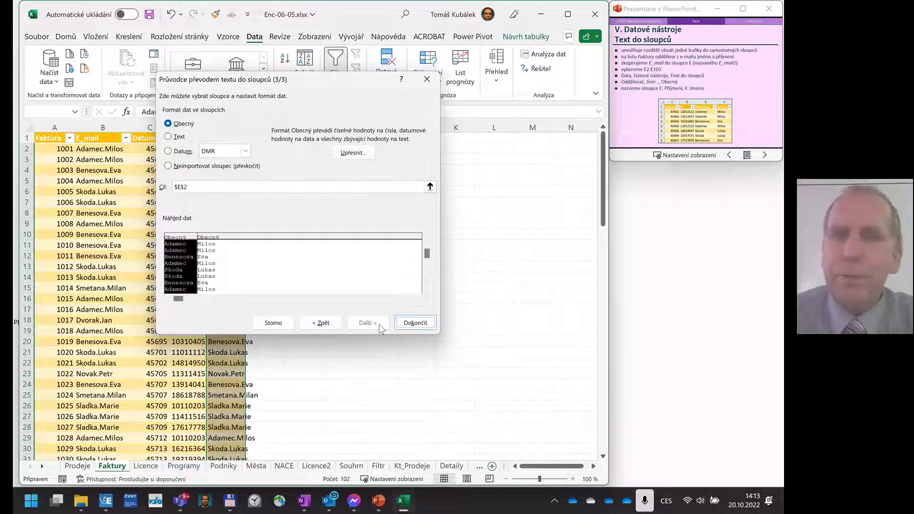
click(411, 325)
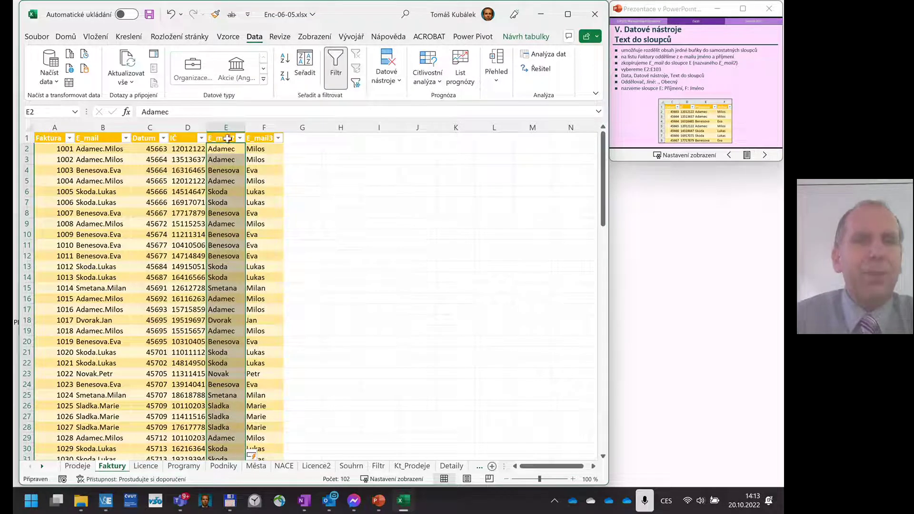
Head columns E and F Příjmení and Jméno, then select the whole E_mail column from B1
click(226, 139)
text(Příjmení)
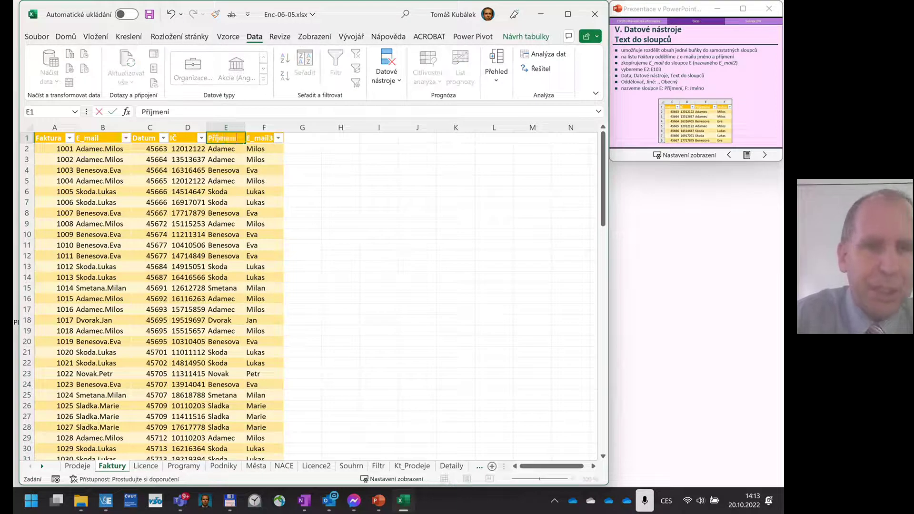
key(Return)
key(Up)
key(Right)
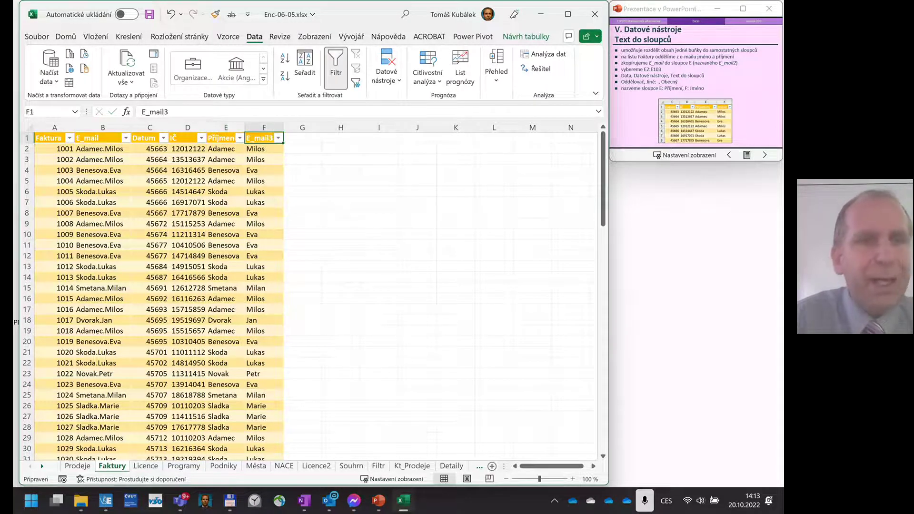
text(Jméno)
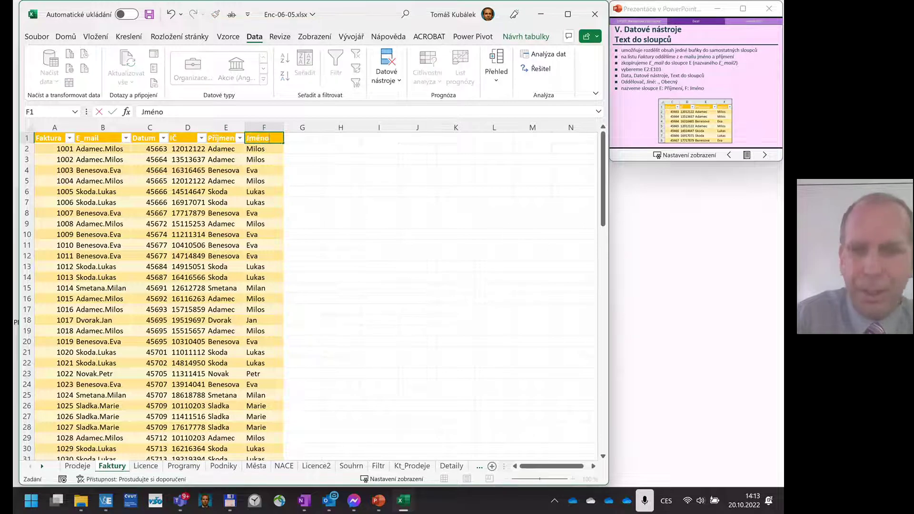
key(Return)
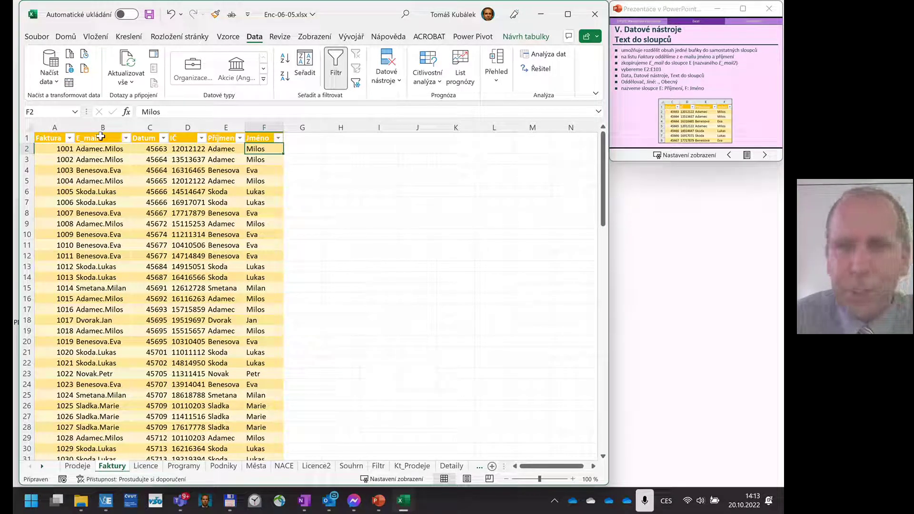
click(101, 137)
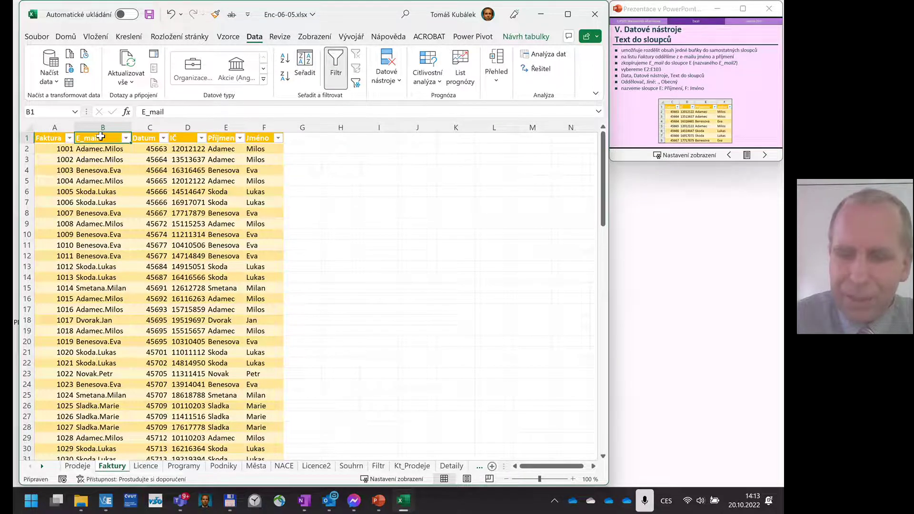
key(ctrl+shift+Down)
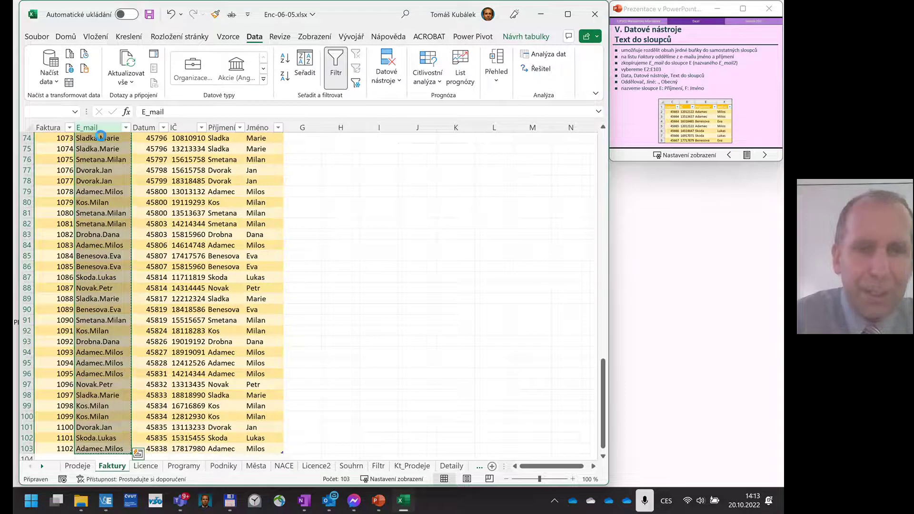
Copy the E_mail column and paste it into column K starting at K1
key(ctrl+c)
scroll(408, 171, up, 5)
scroll(408, 172, up, 7)
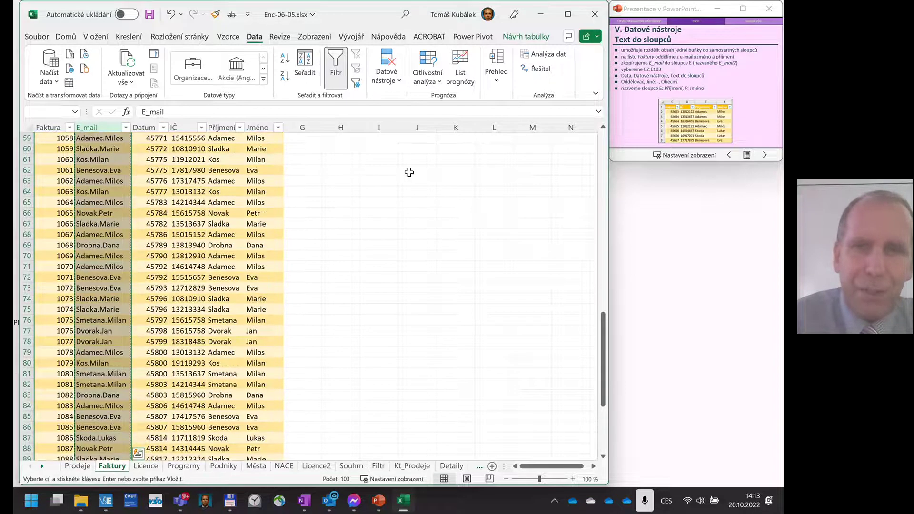
scroll(429, 160, up, 11)
scroll(432, 156, up, 2)
click(455, 137)
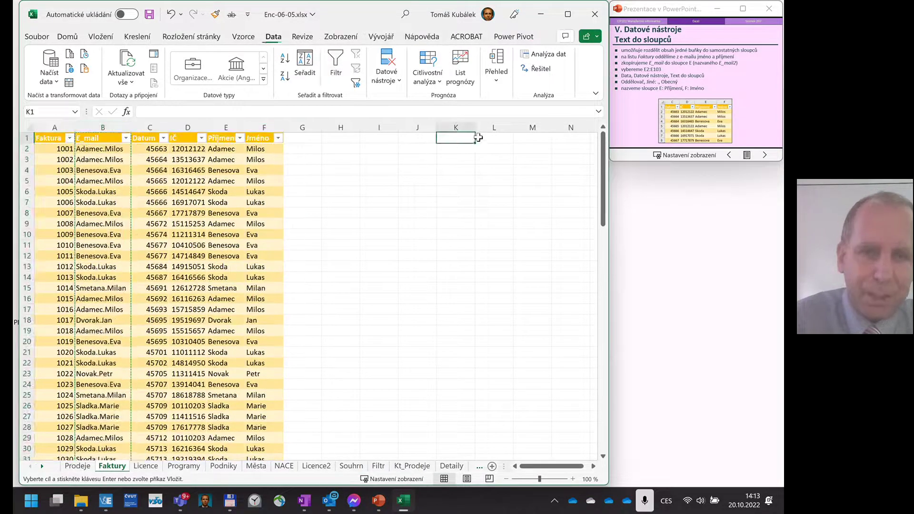
key(ctrl+v)
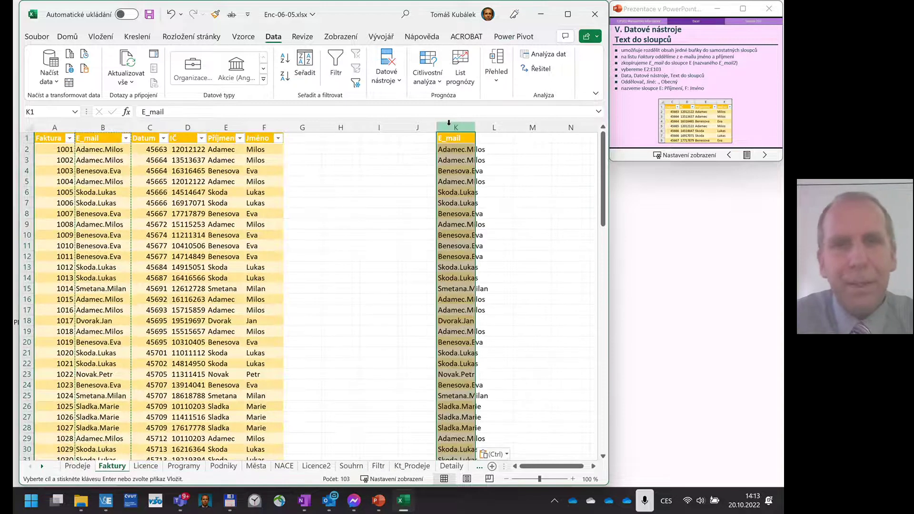
Enter the heading Příjmení in L1 and autofit column K to the full e-mail addresses
click(480, 138)
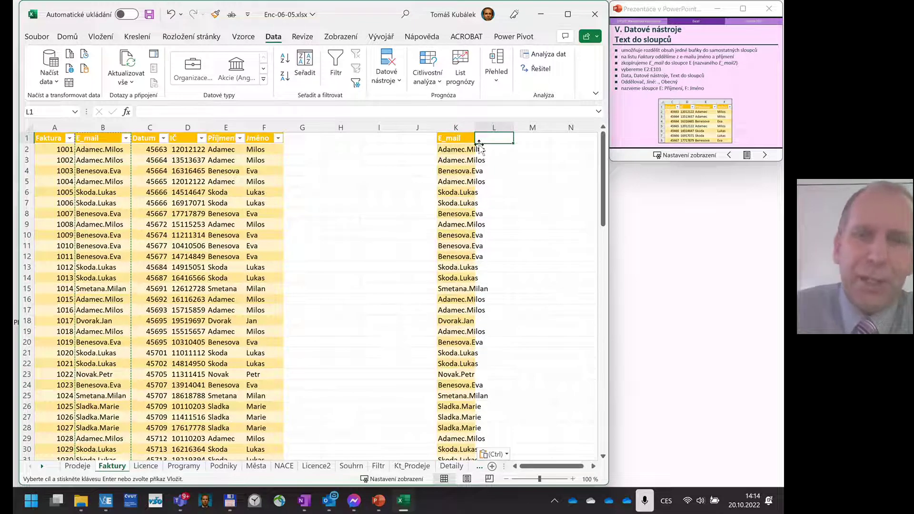
click(459, 139)
text(Př)
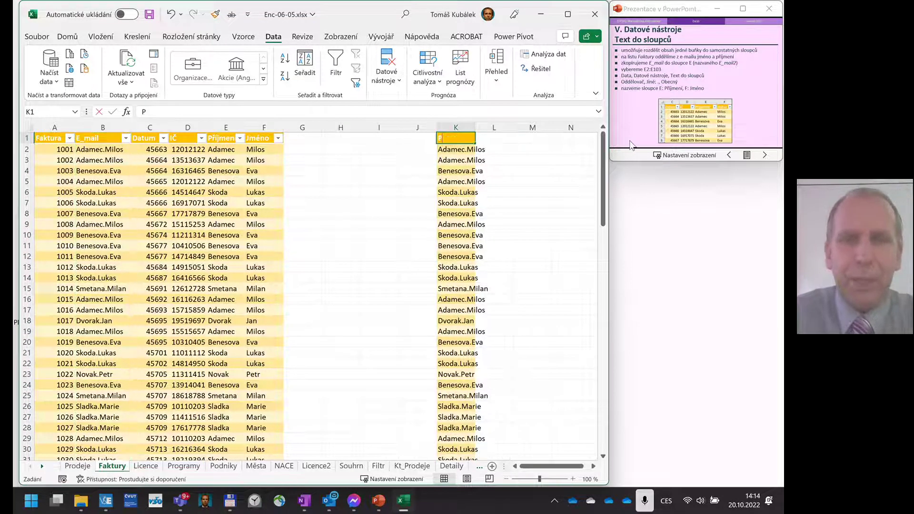
key(Escape)
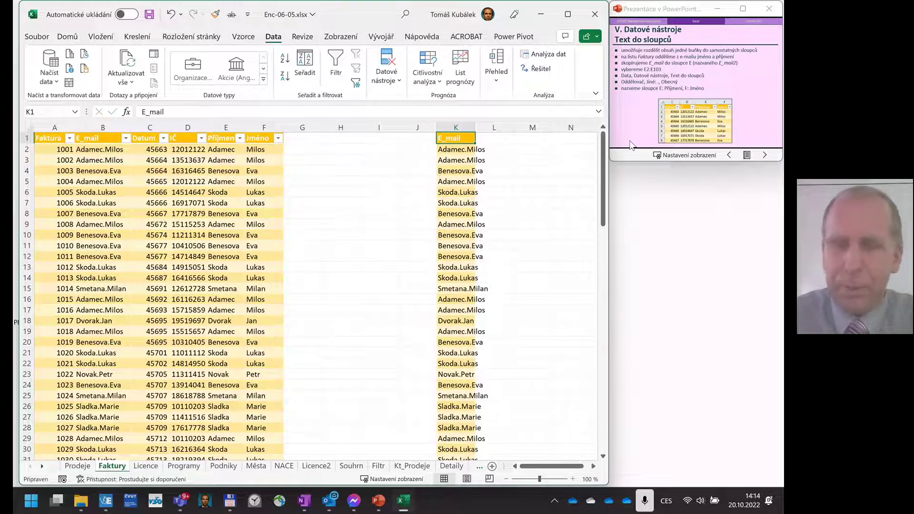
key(Right)
key(Right)
key(Left)
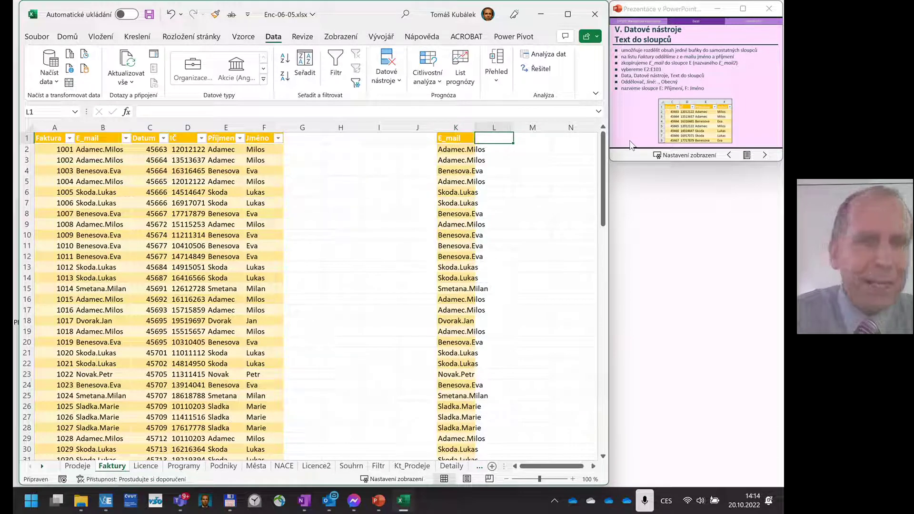
text(Příjmen)
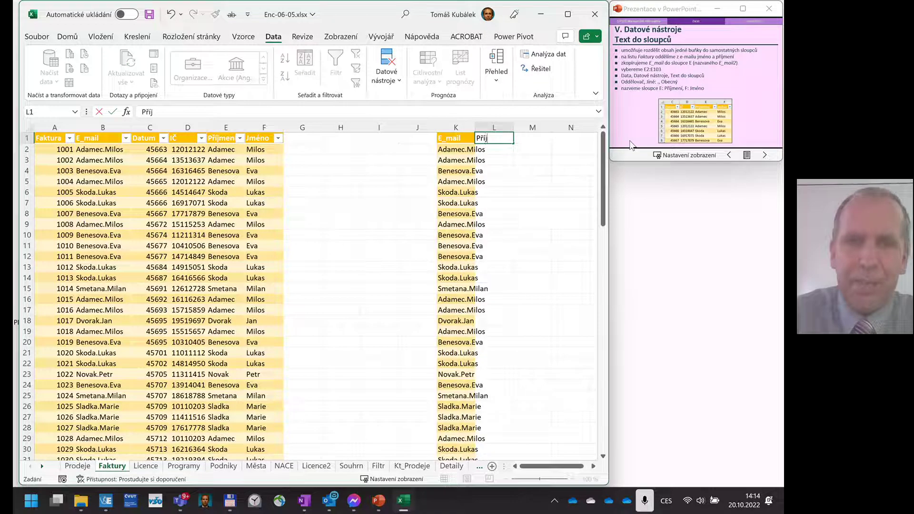
text(í)
key(Return)
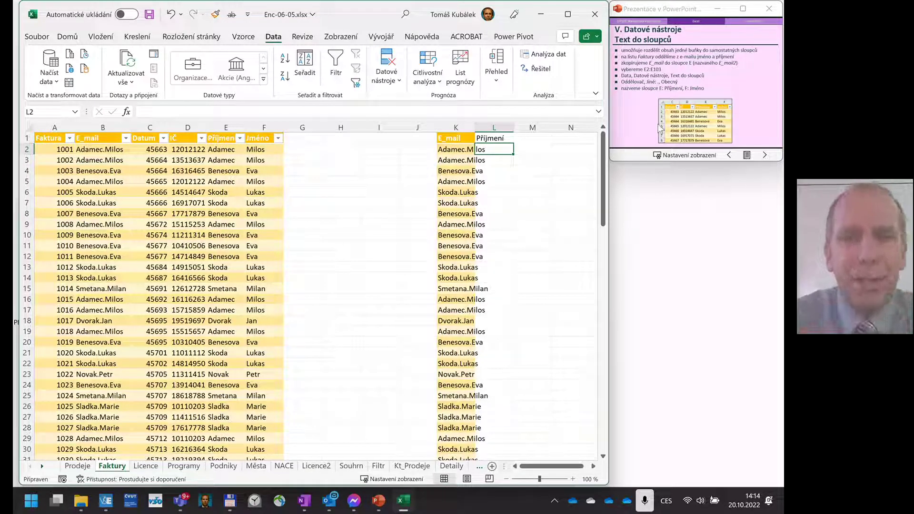
double_click(474, 126)
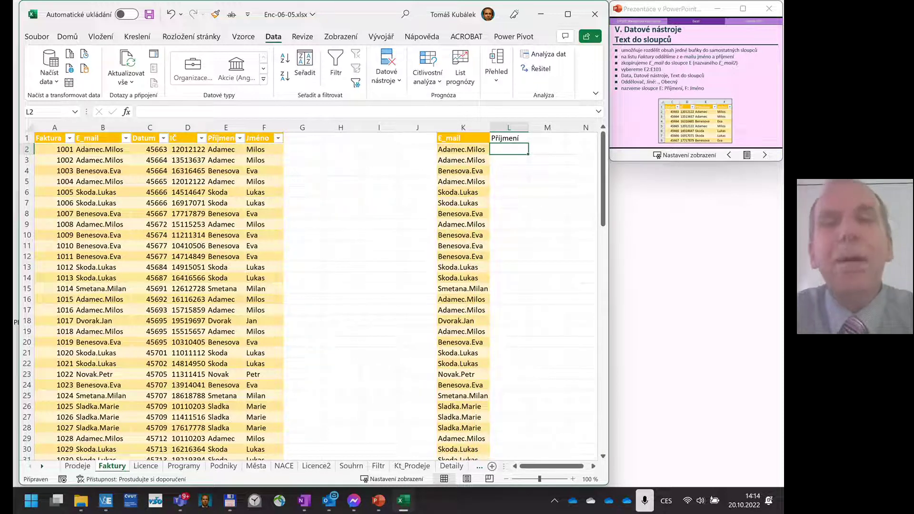
text(Adamec)
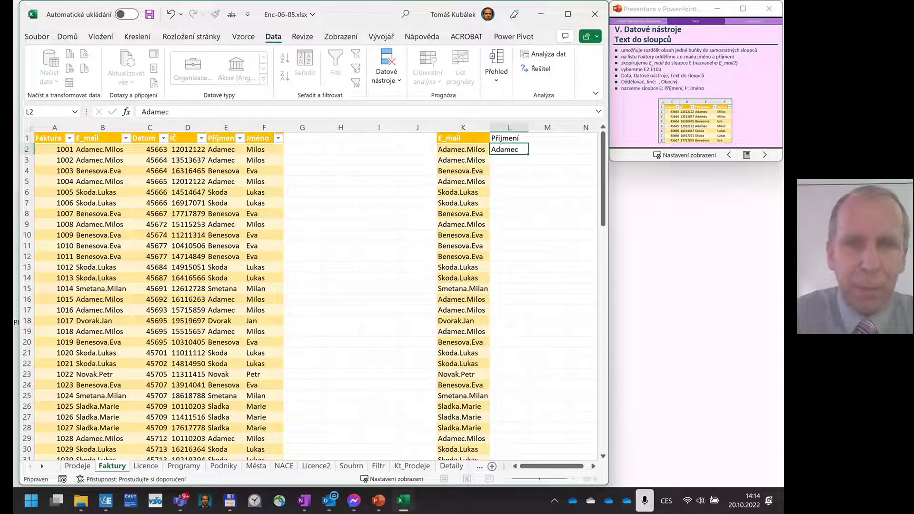
key(Return)
text(Adamec)
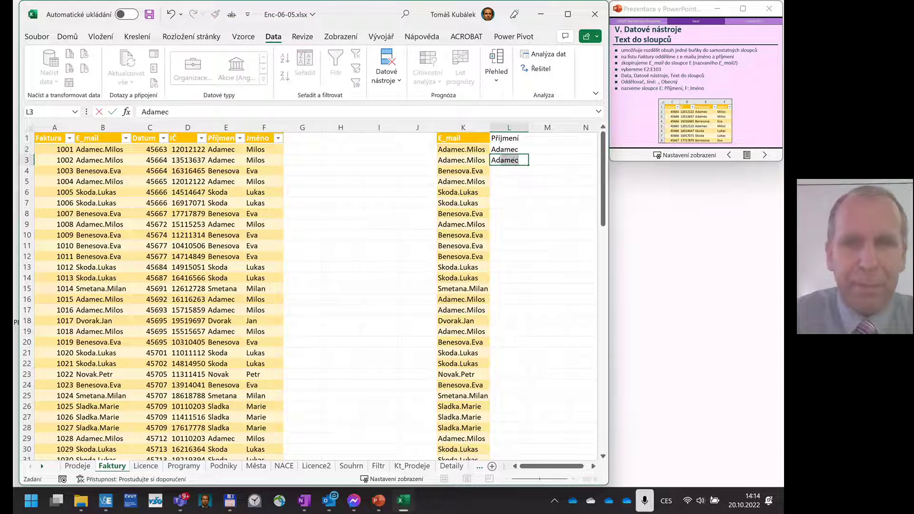
key(Return)
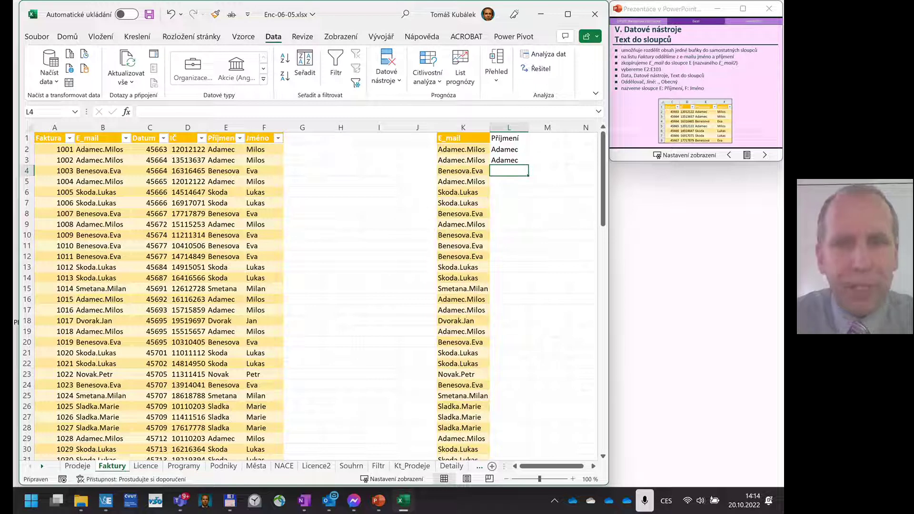
text(Benesova)
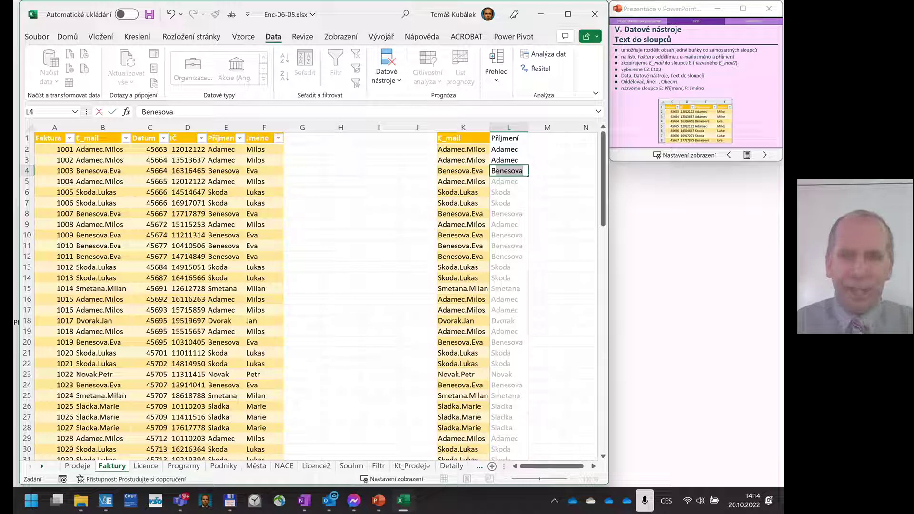
key(Return)
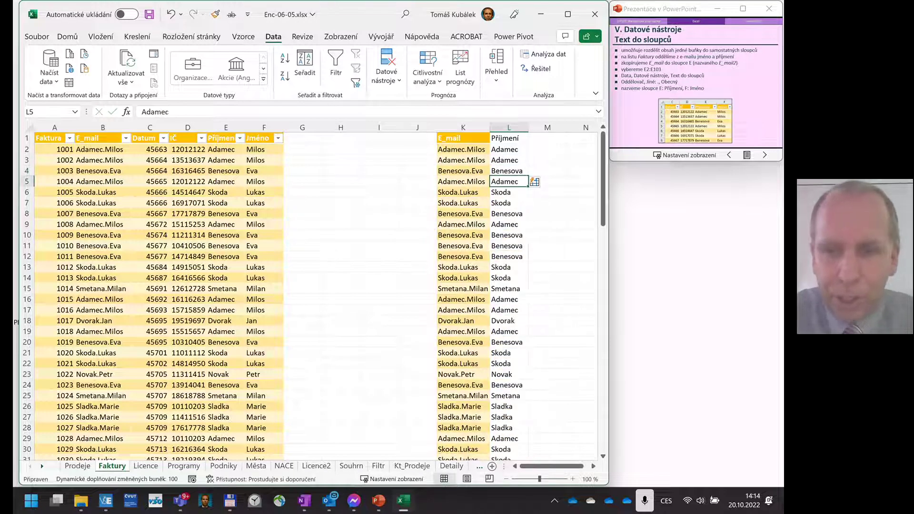
click(541, 136)
text(Jméno)
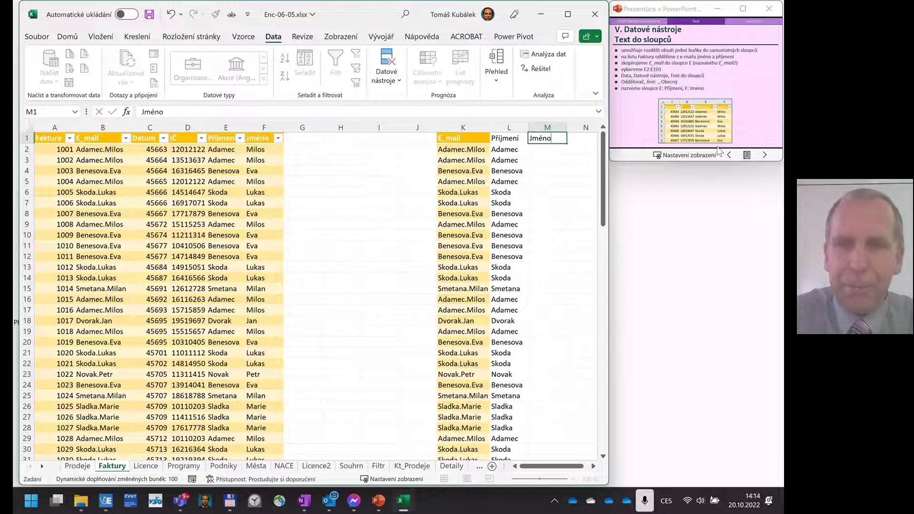
key(Return)
text(Milos)
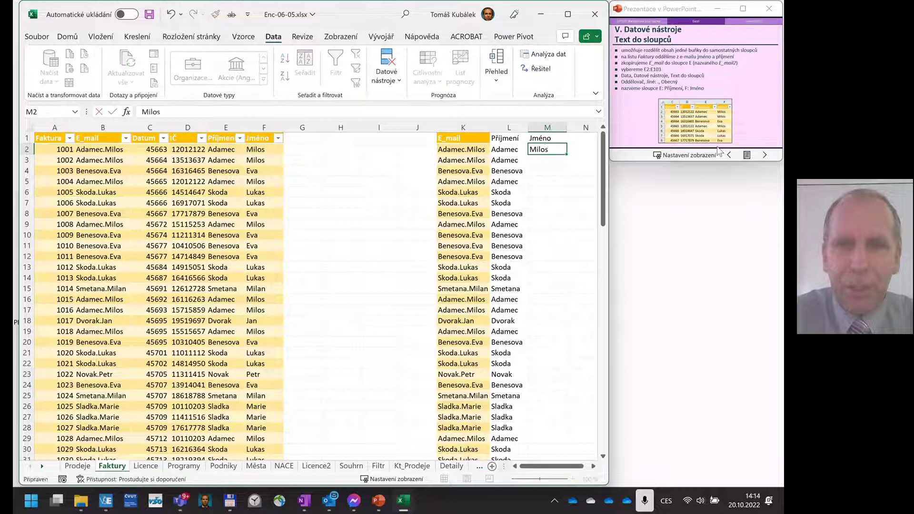
key(Return)
text(M)
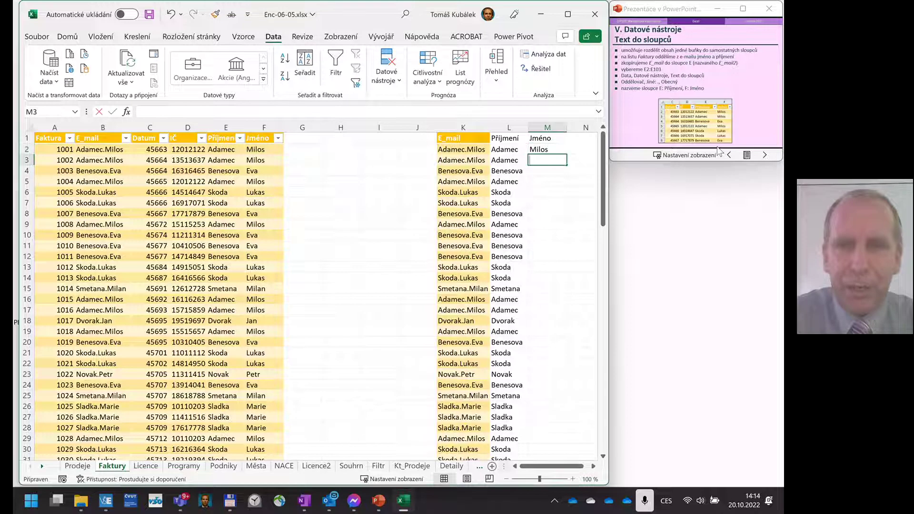
text(ilos)
key(Return)
text(Eva)
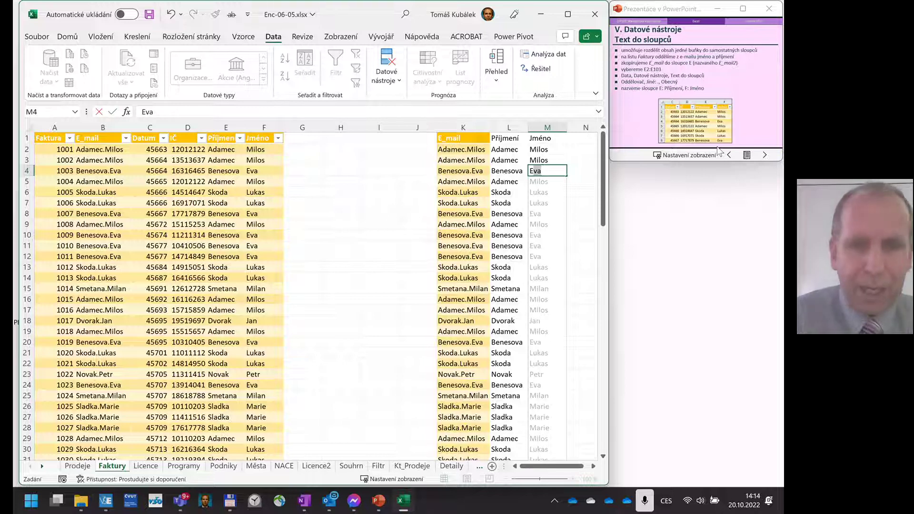
key(Return)
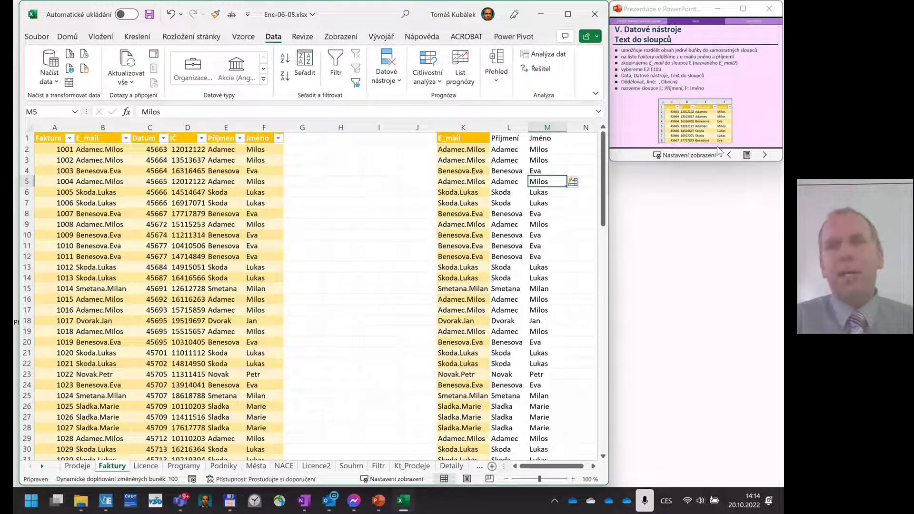
Advance the PowerPoint reading view through seven slides to the Citlivostní analýza slide
click(639, 78)
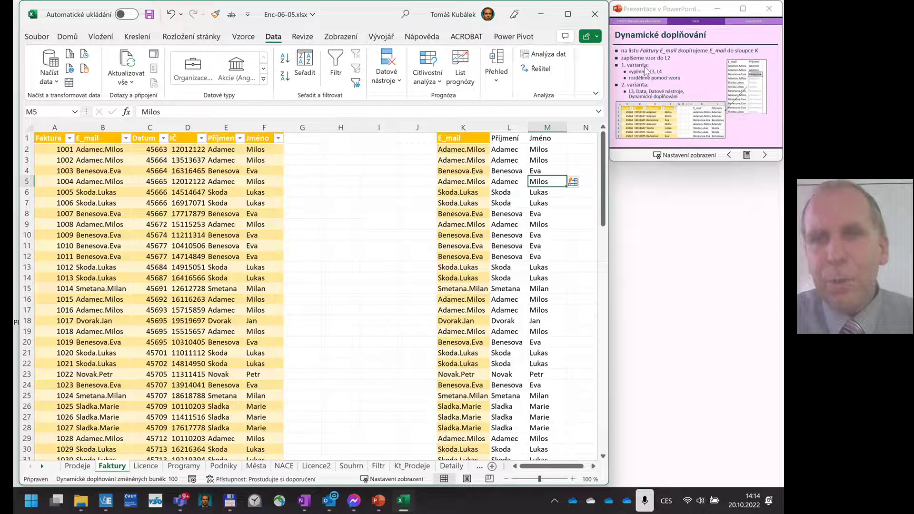
click(646, 70)
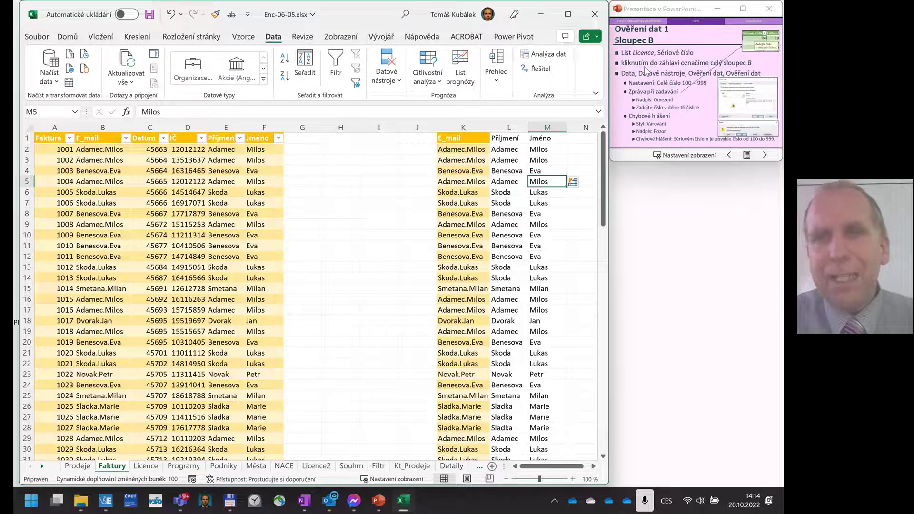
click(646, 70)
click(646, 70)
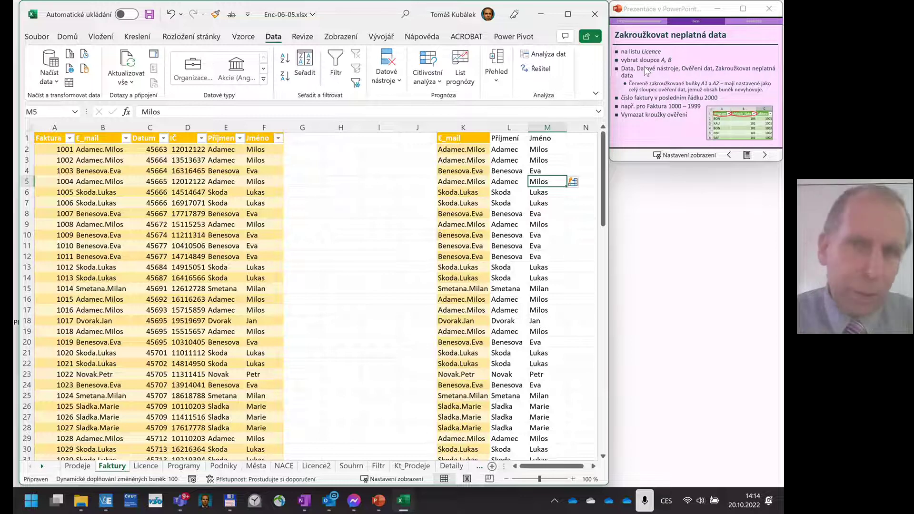
click(646, 70)
click(645, 71)
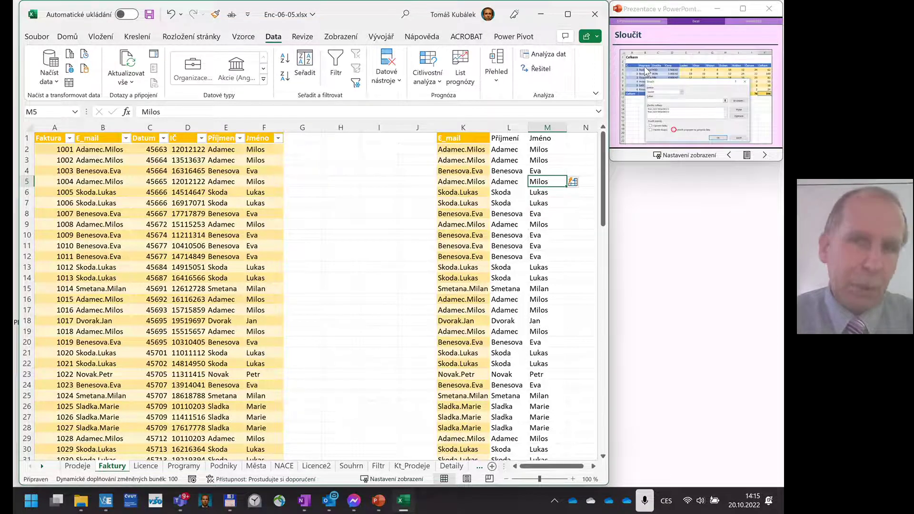
click(645, 70)
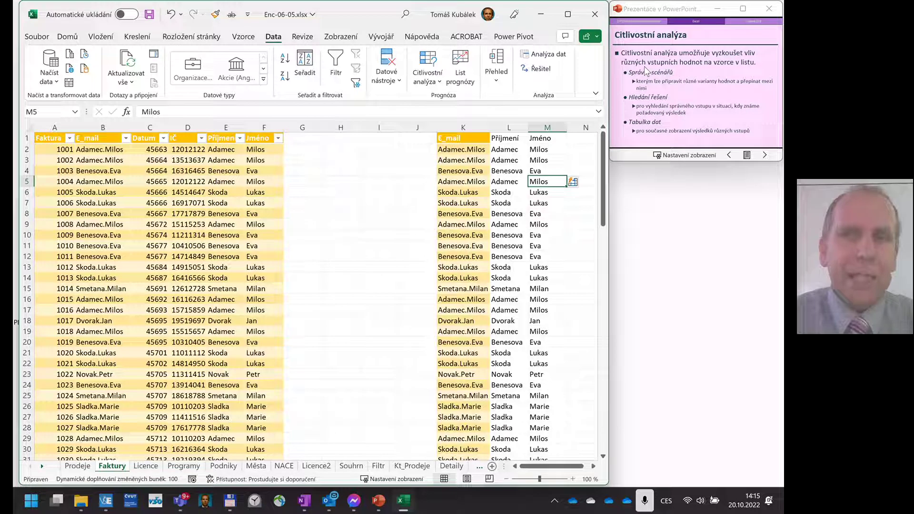